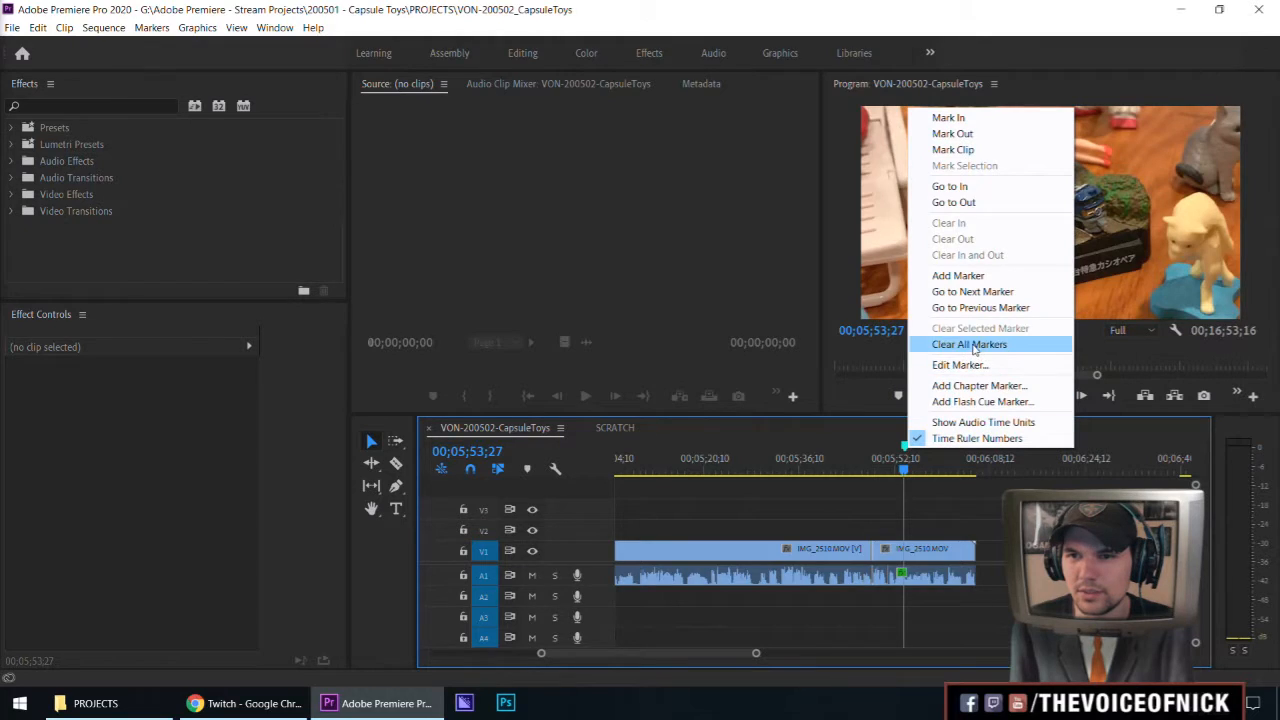
Clear all markers from the VON-200502_CapsuleToys sequence
click(969, 343)
right_click(907, 452)
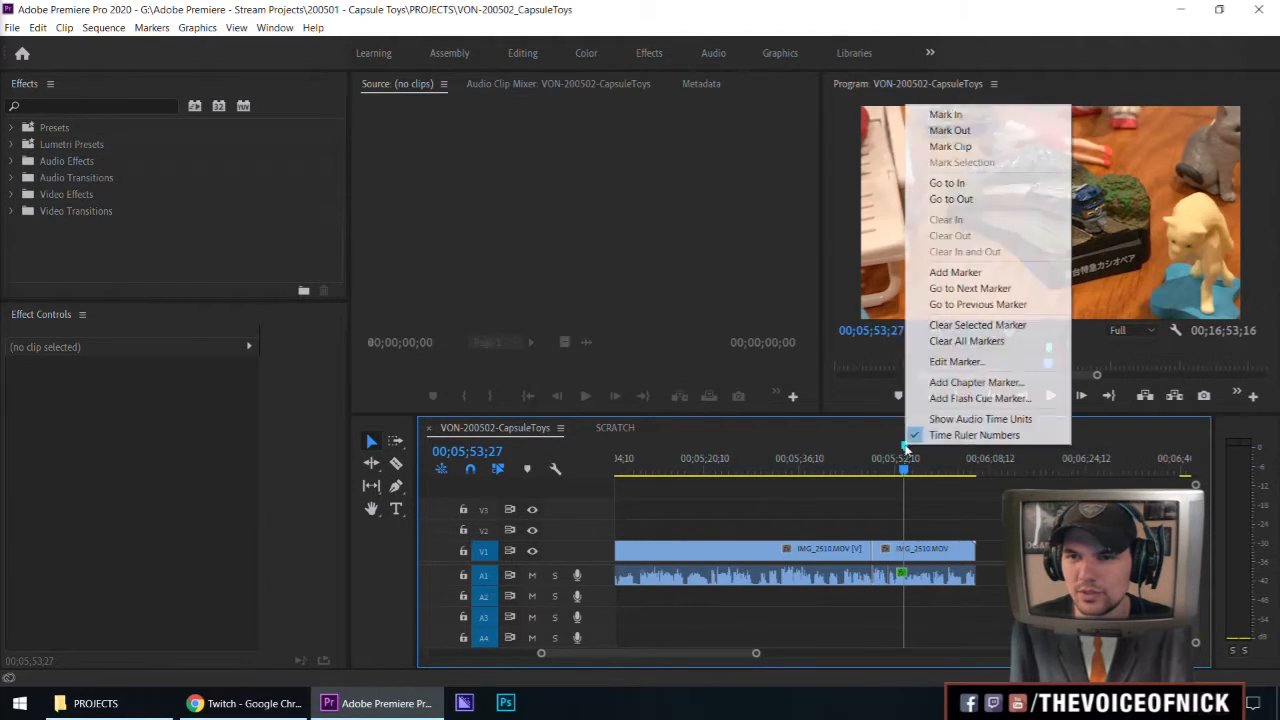
click(966, 342)
Play back the footage around the IMG_2510.MOV cut, checking it at a closer timeline zoom
click(866, 476)
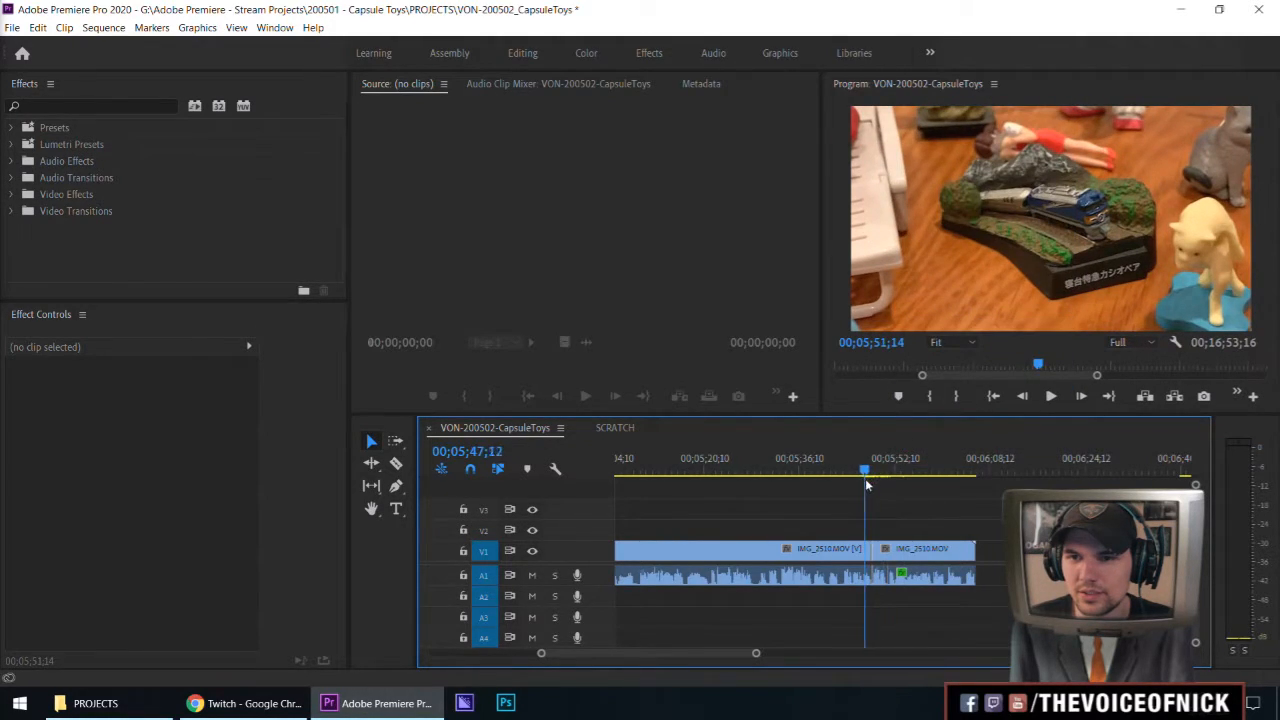
key(space)
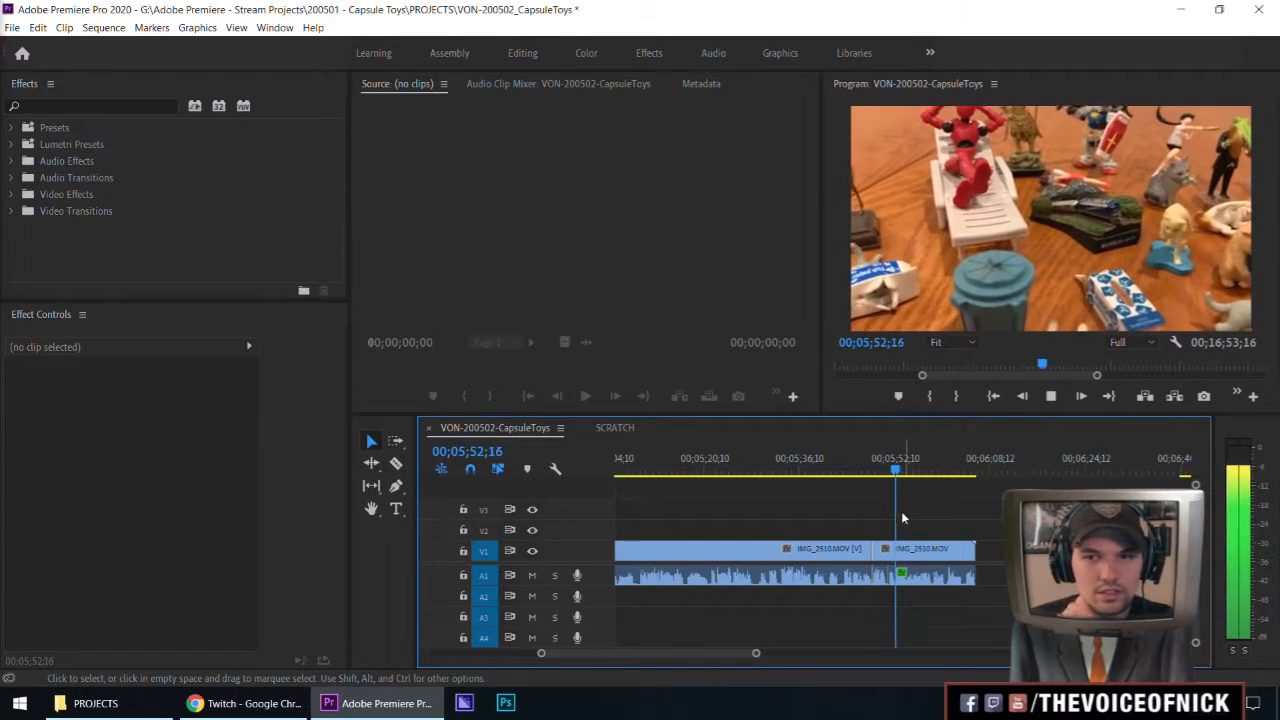
key(equal)
key(equal)
drag(850, 472, 710, 474)
drag(813, 513, 858, 505)
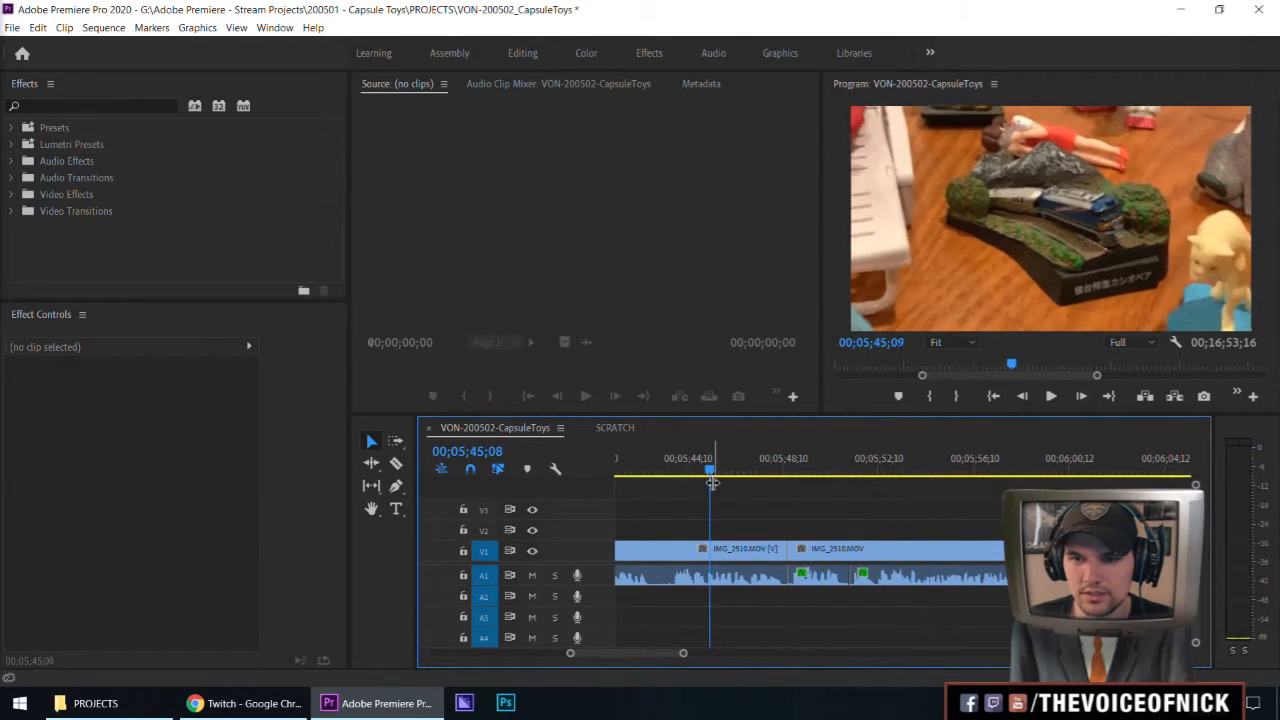
key(space)
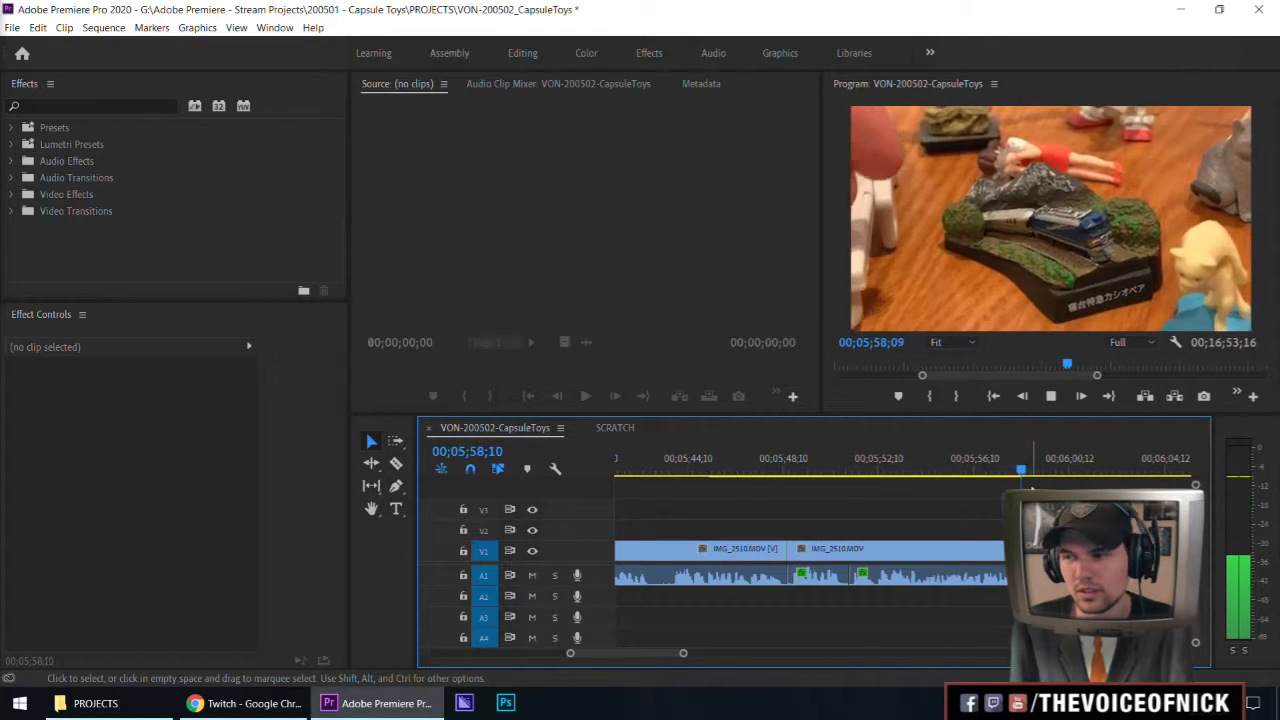
Try moving the clips after the cut aside and extending the preceding IMG_2510.MOV clip to preview its trimmed footage
key(a)
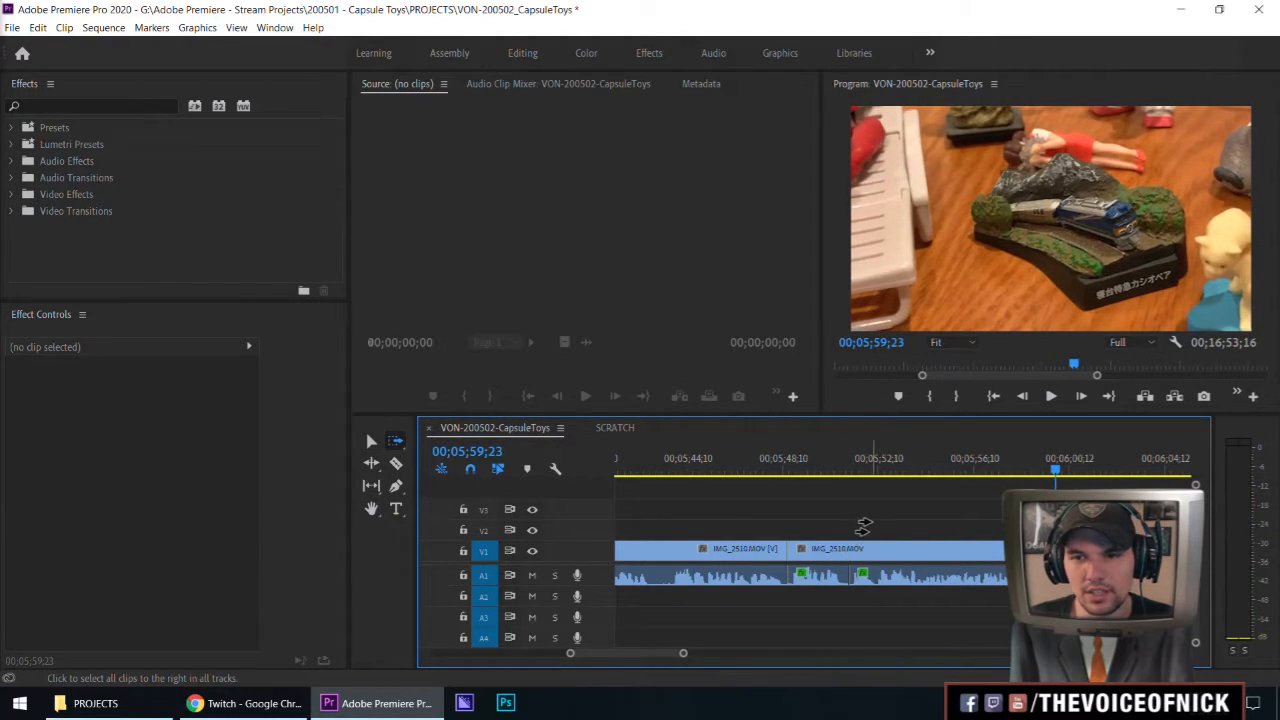
drag(803, 547, 886, 551)
key(v)
click(769, 473)
key(space)
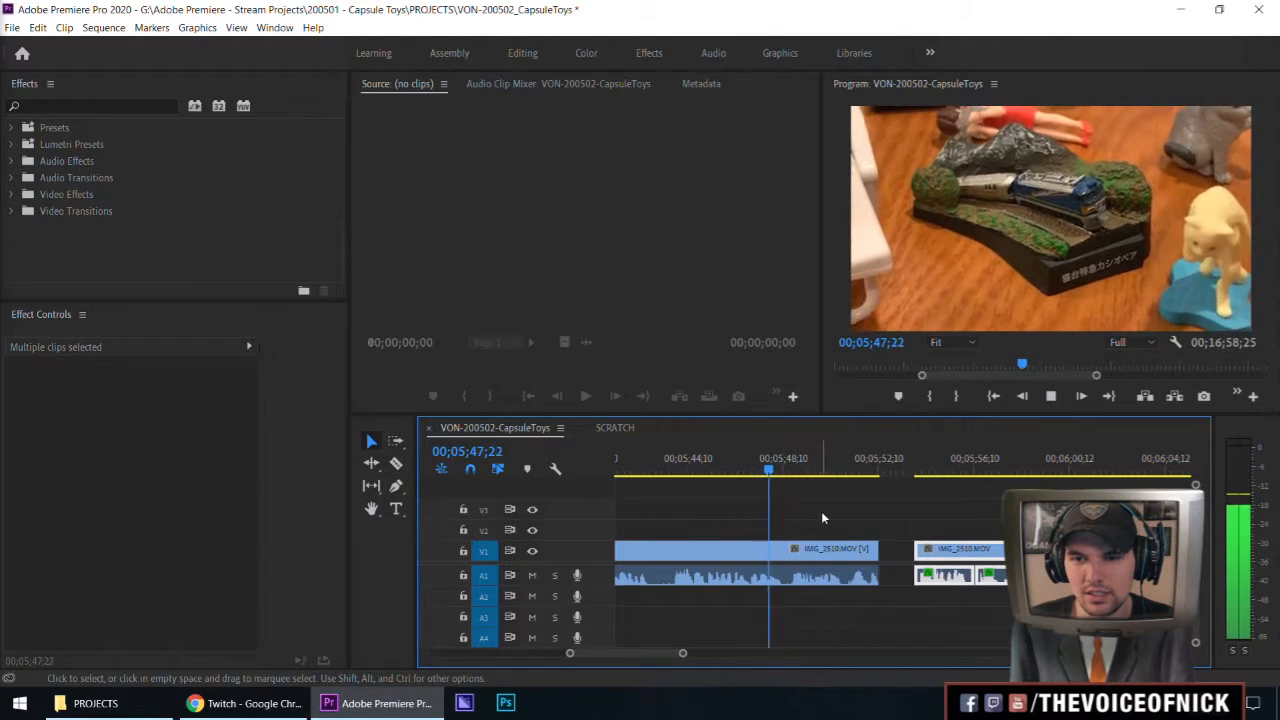
key(space)
key(shift+w)
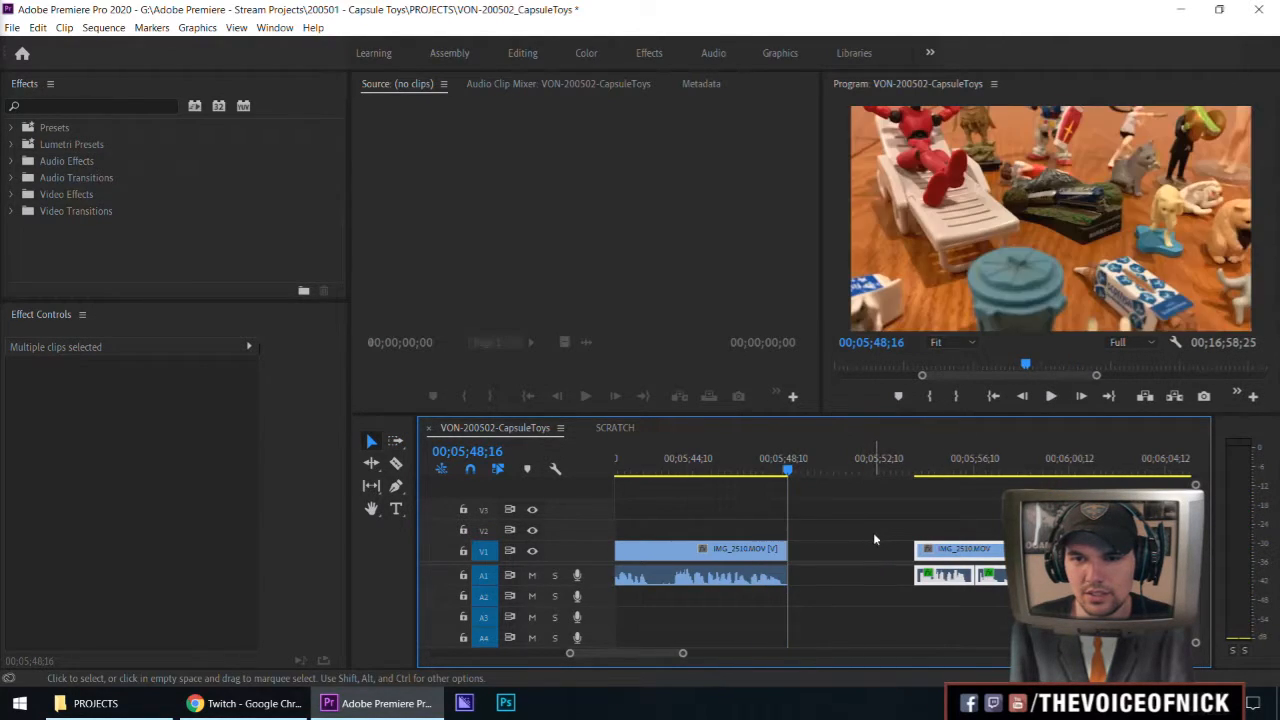
click(872, 550)
key(Delete)
Move everything after the cut at 00;05;48;16 about 12 seconds later and extend the A1 audio into the gap
key(a)
drag(886, 554, 970, 556)
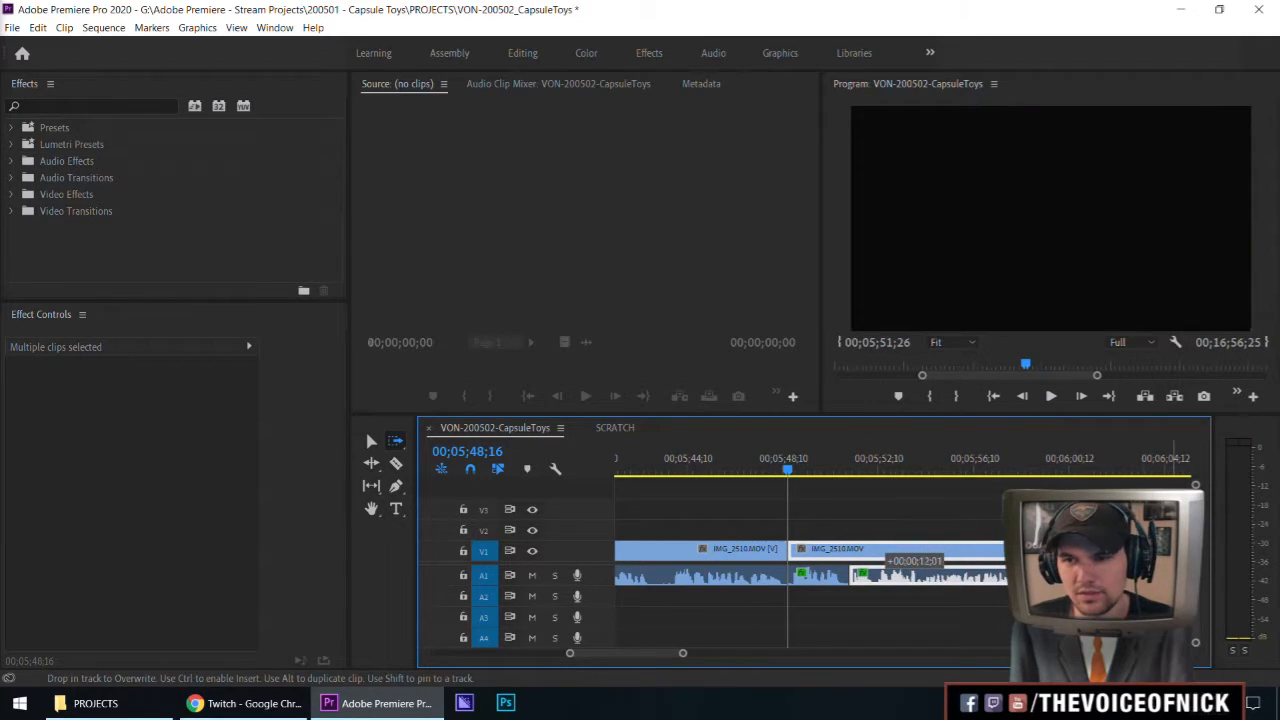
key(Delete)
key(v)
drag(858, 577, 1000, 578)
key(space)
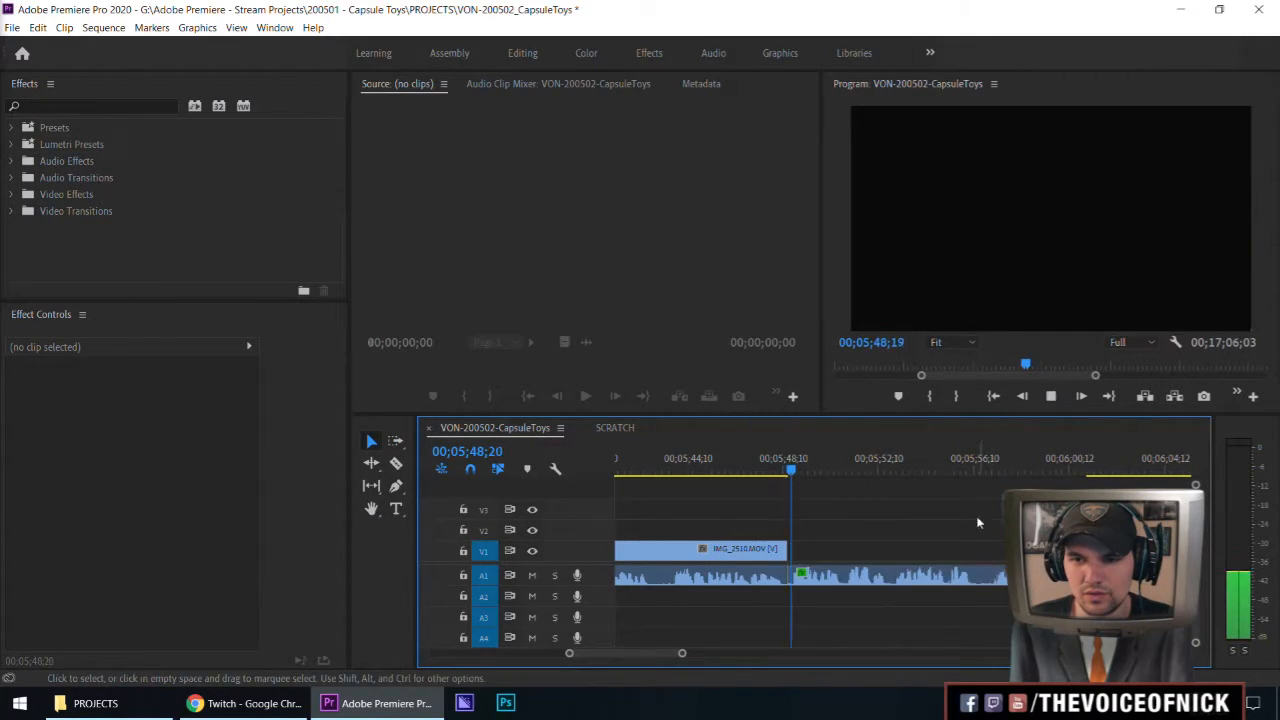
Extend the A1 audio further across the gap, almost up to the start of the next audio segment
scroll(885, 518, down, 2)
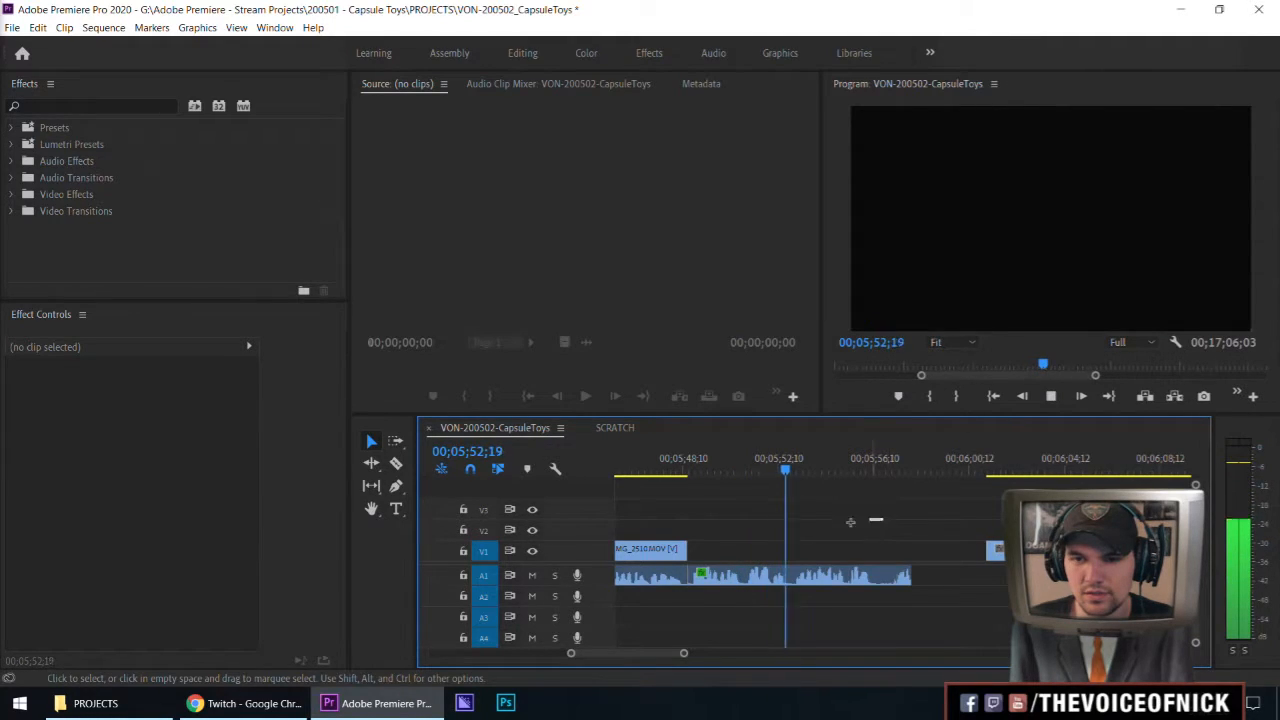
drag(857, 514, 1003, 522)
drag(907, 576, 1014, 577)
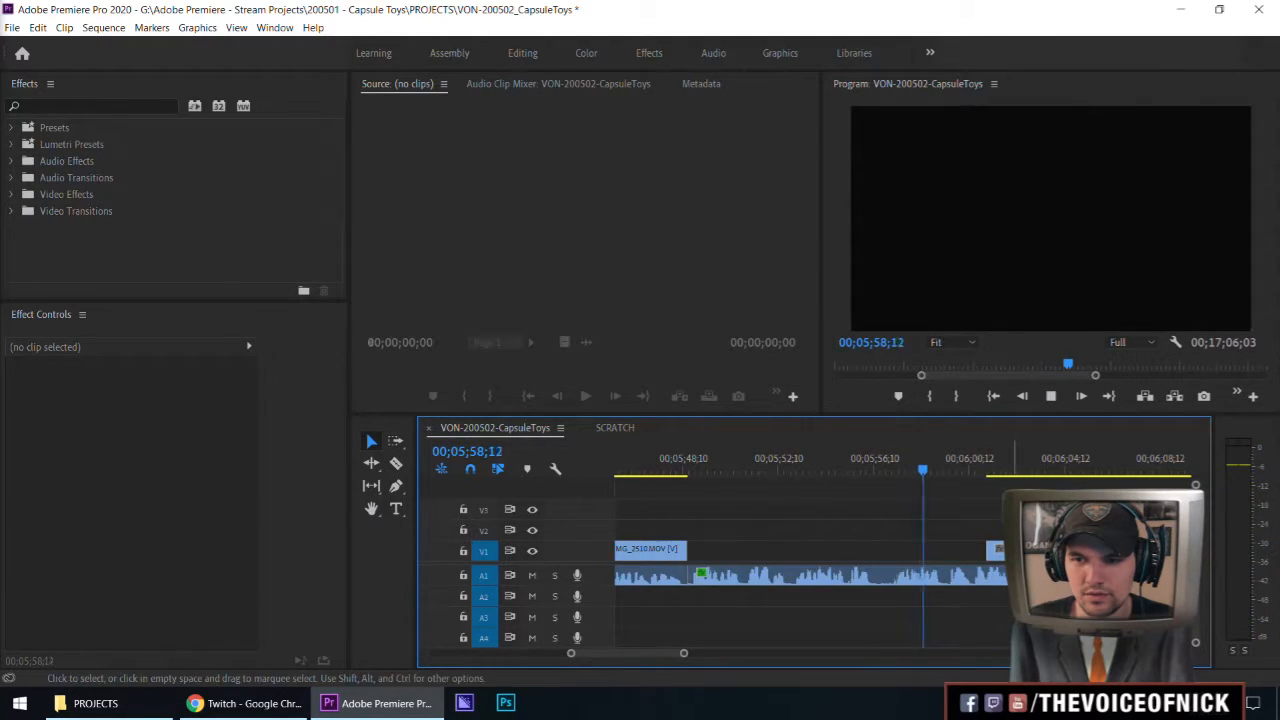
mouse_move(1001, 511)
mouse_down()
mouse_move(970, 510)
mouse_move(1011, 512)
mouse_up()
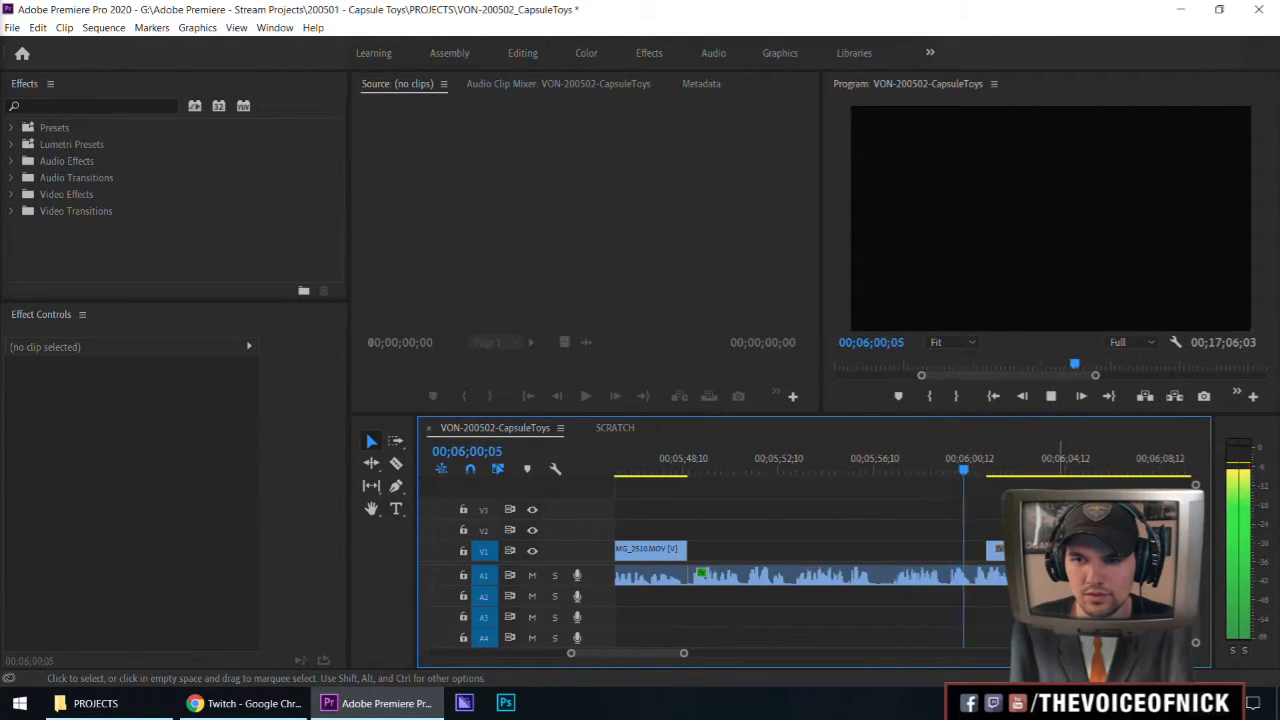
Listen to the extended audio and to the lead-in before the cut to find the speech worth keeping
click(885, 466)
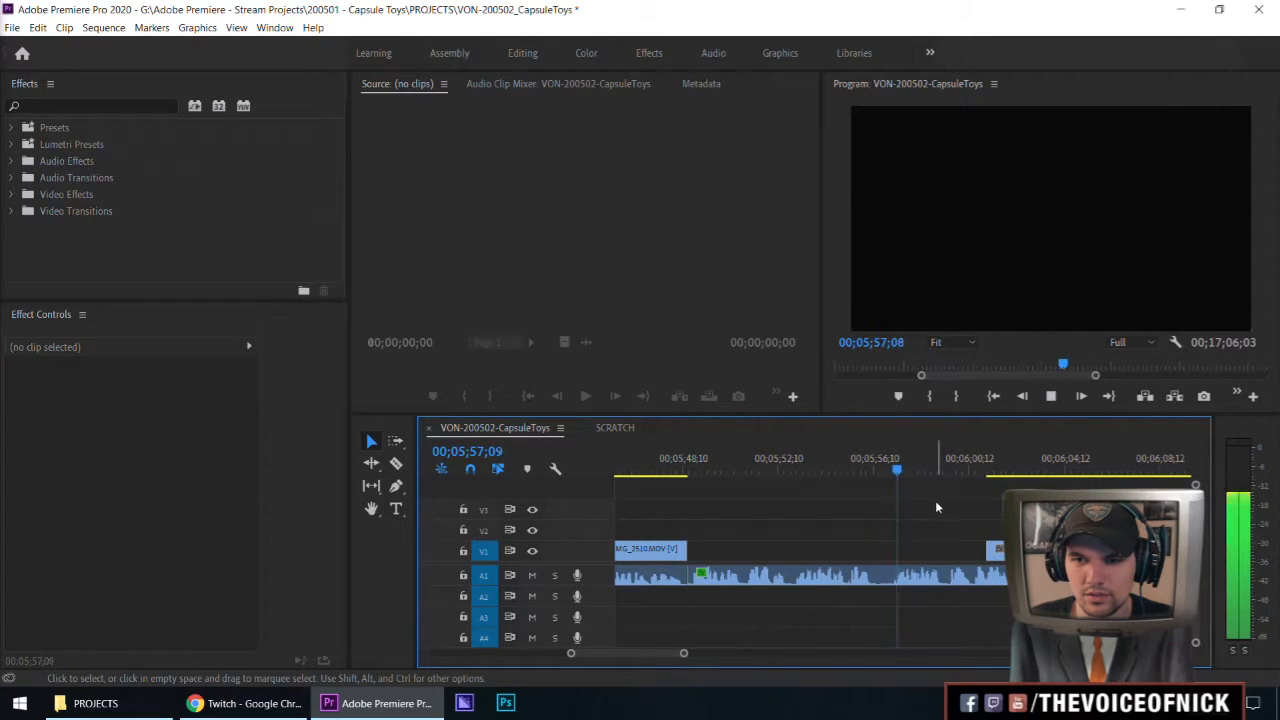
key(space)
click(845, 464)
key(space)
drag(679, 467, 644, 467)
scroll(720, 502, up, 2)
scroll(721, 504, up, 1)
drag(737, 471, 711, 471)
key(space)
mouse_move(855, 507)
mouse_down()
mouse_move(769, 526)
mouse_move(890, 510)
mouse_up()
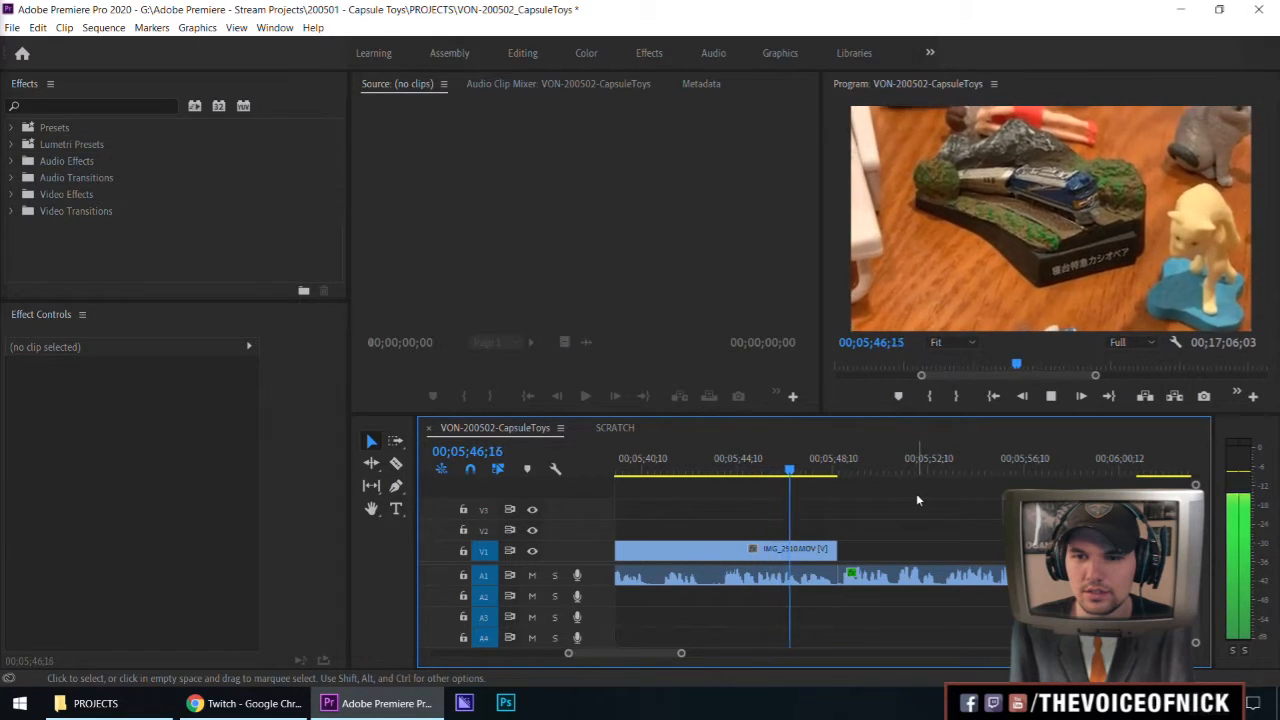
drag(887, 504, 947, 494)
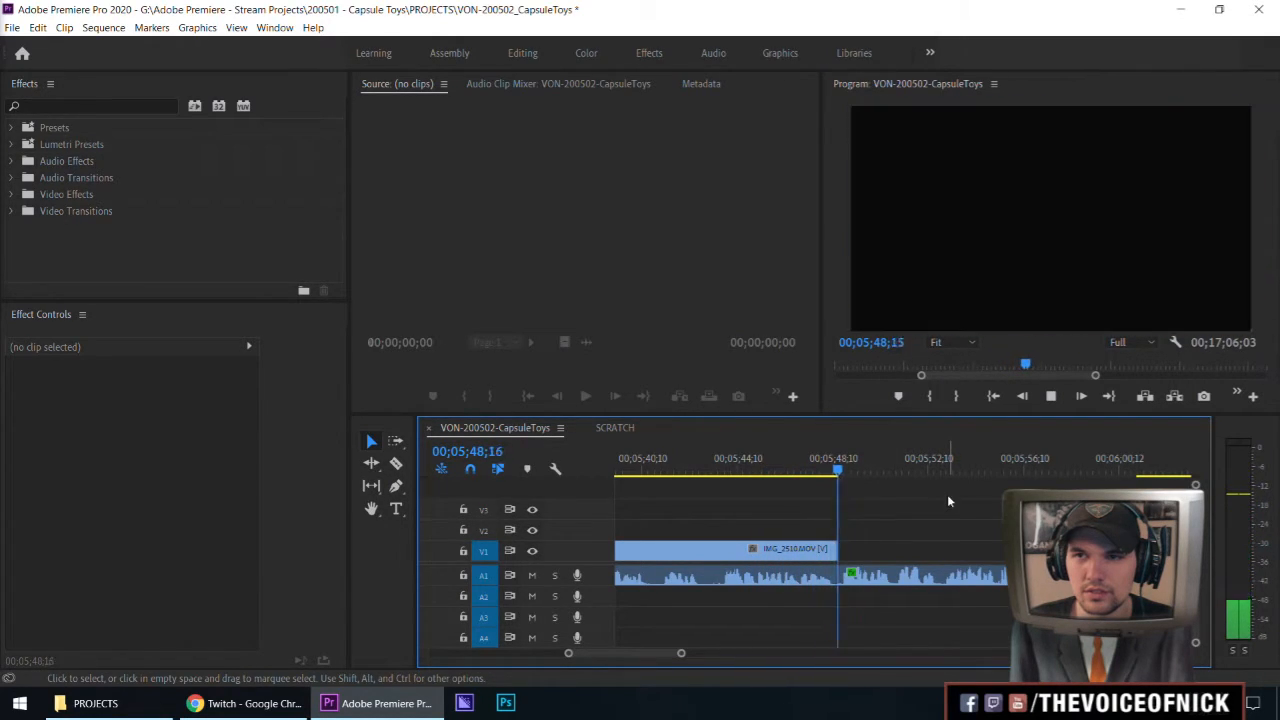
key(space)
Split the extended A1 audio at about 00;05;56;24 and delete the portion between the cut and that point
click(959, 470)
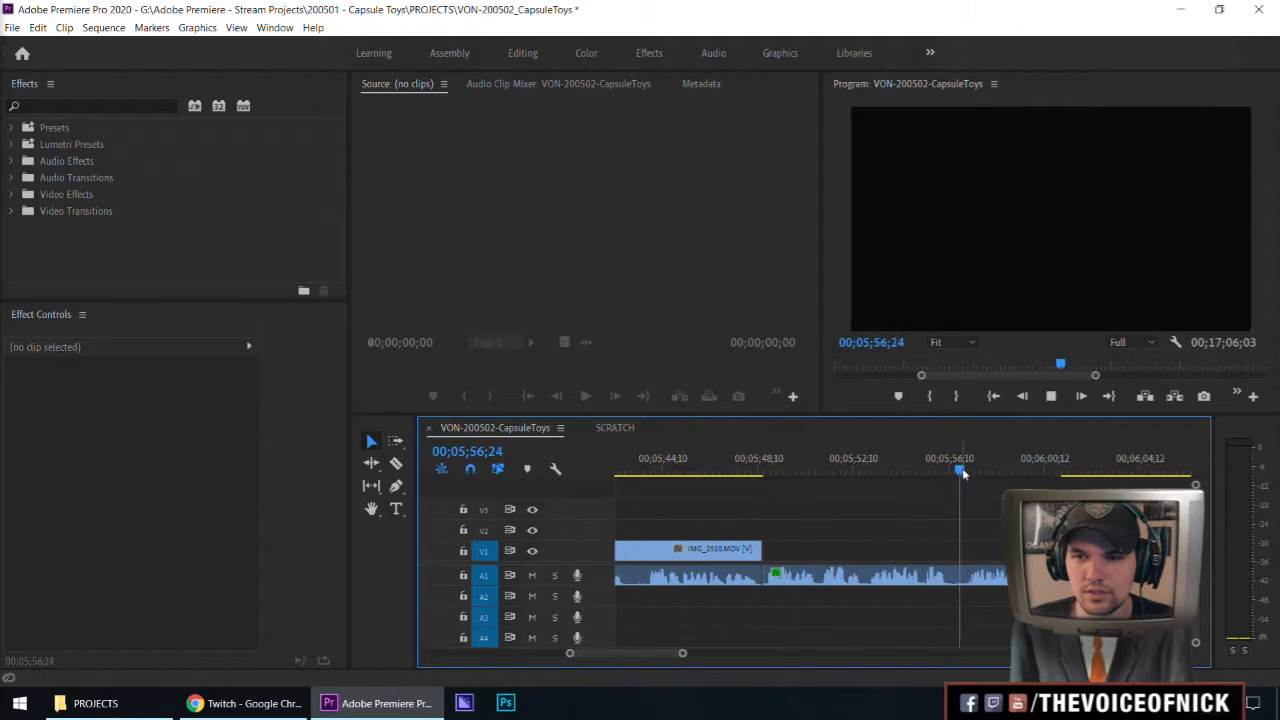
key(space)
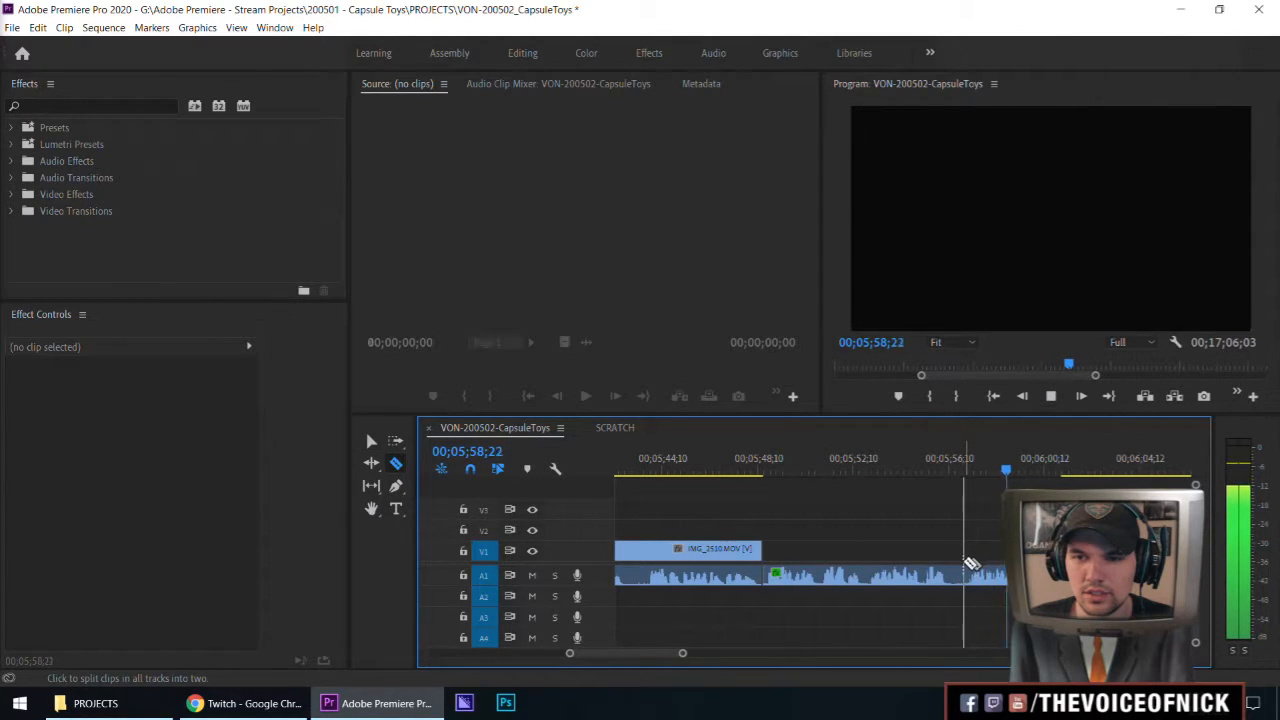
key(c)
click(961, 573)
key(v)
click(874, 579)
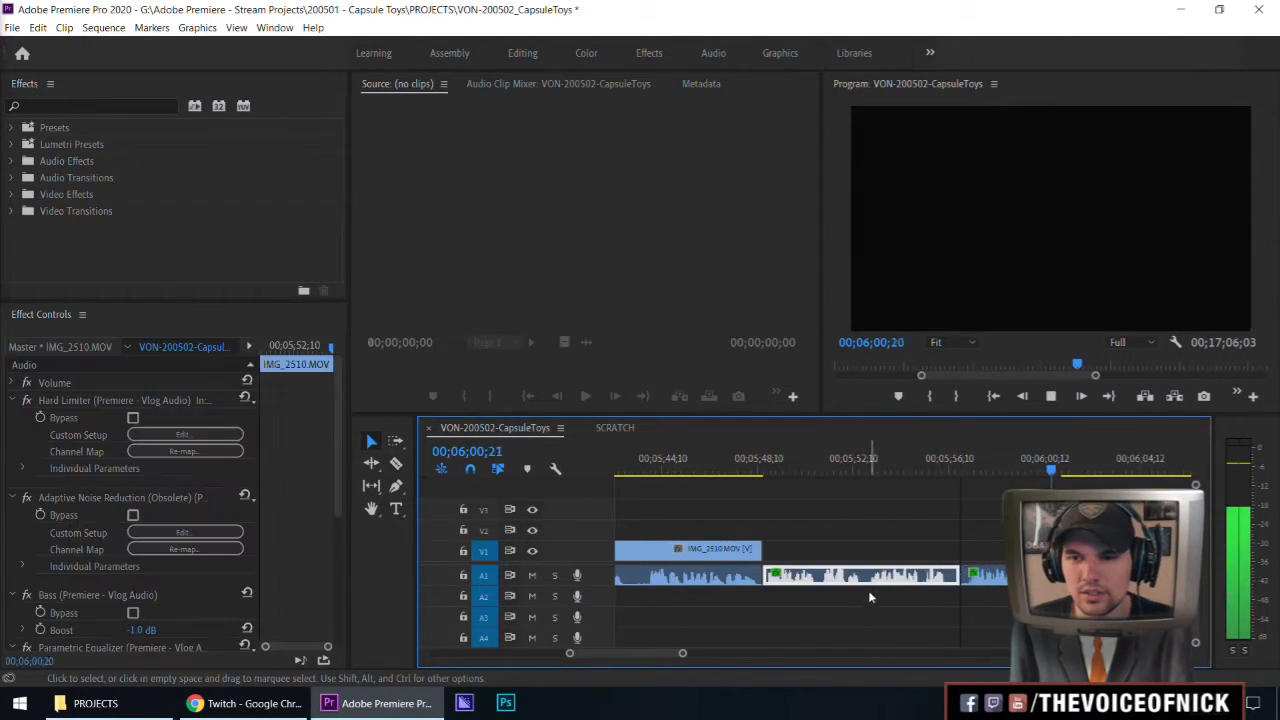
key(Delete)
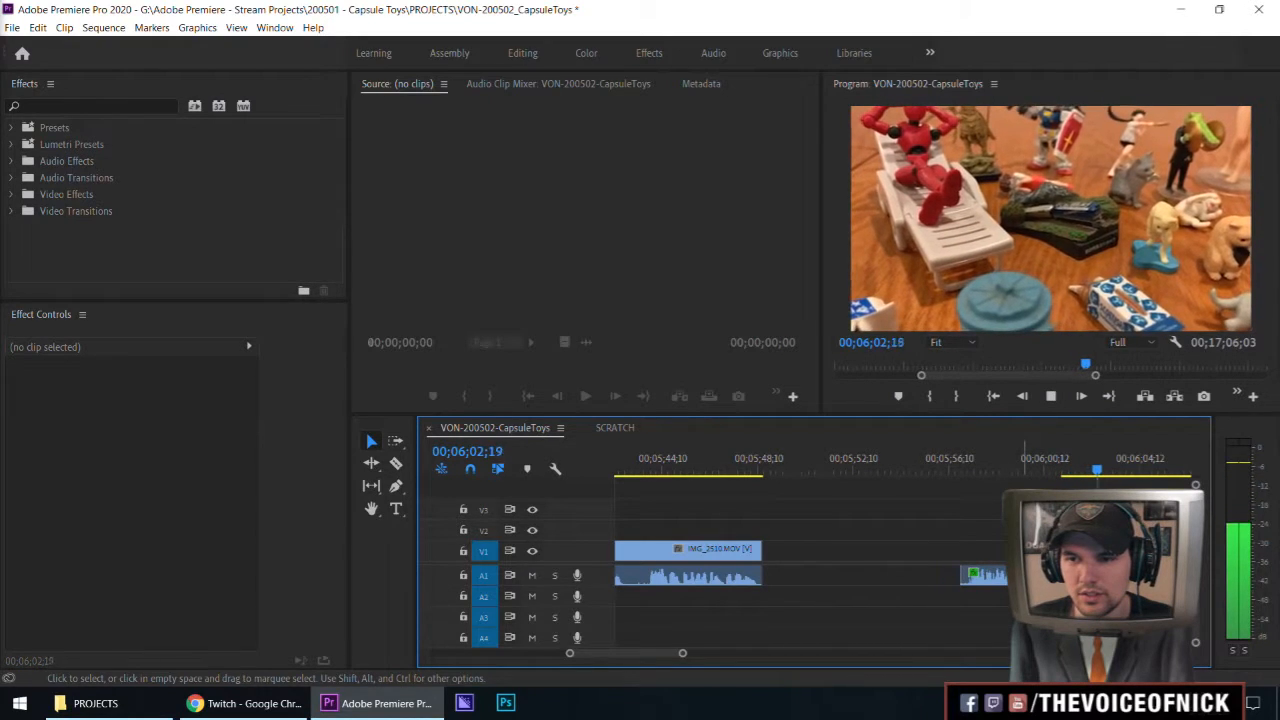
Listen to the audio around the start of the shifted clip and trim off the end of the remaining audio segment
drag(1114, 470, 1068, 474)
key(space)
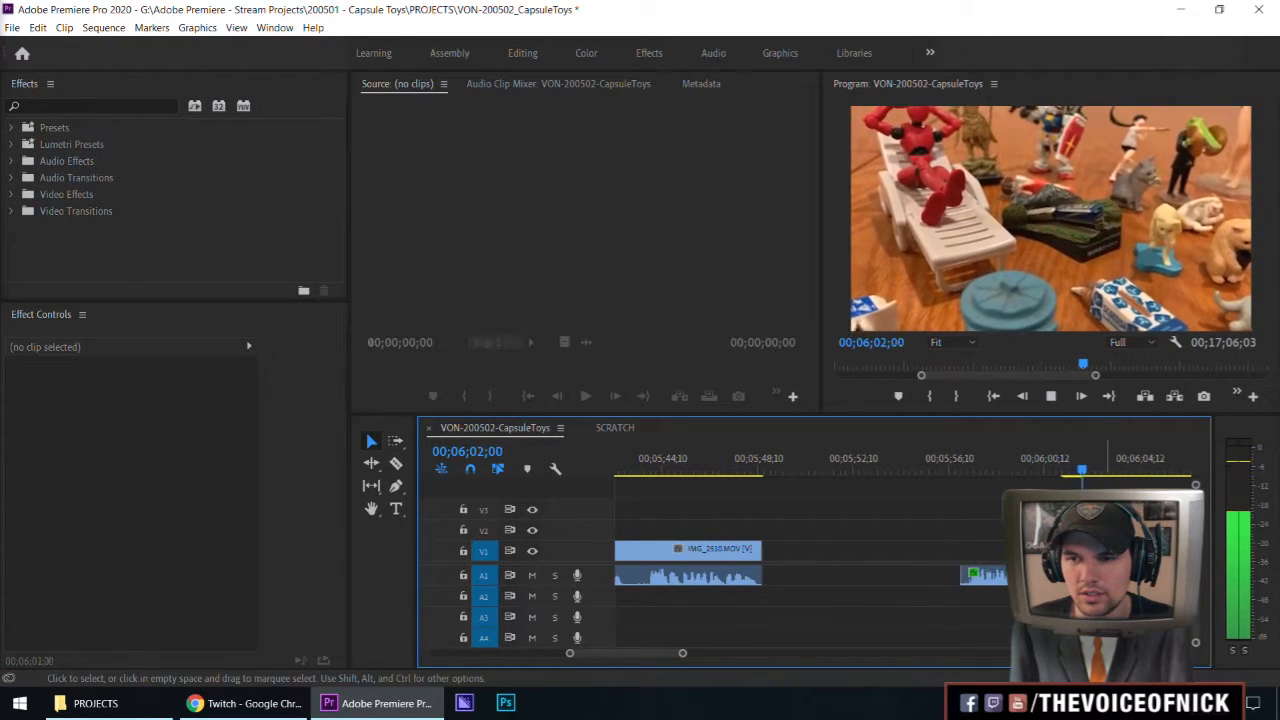
click(1118, 470)
key(space)
scroll(996, 591, down, 5)
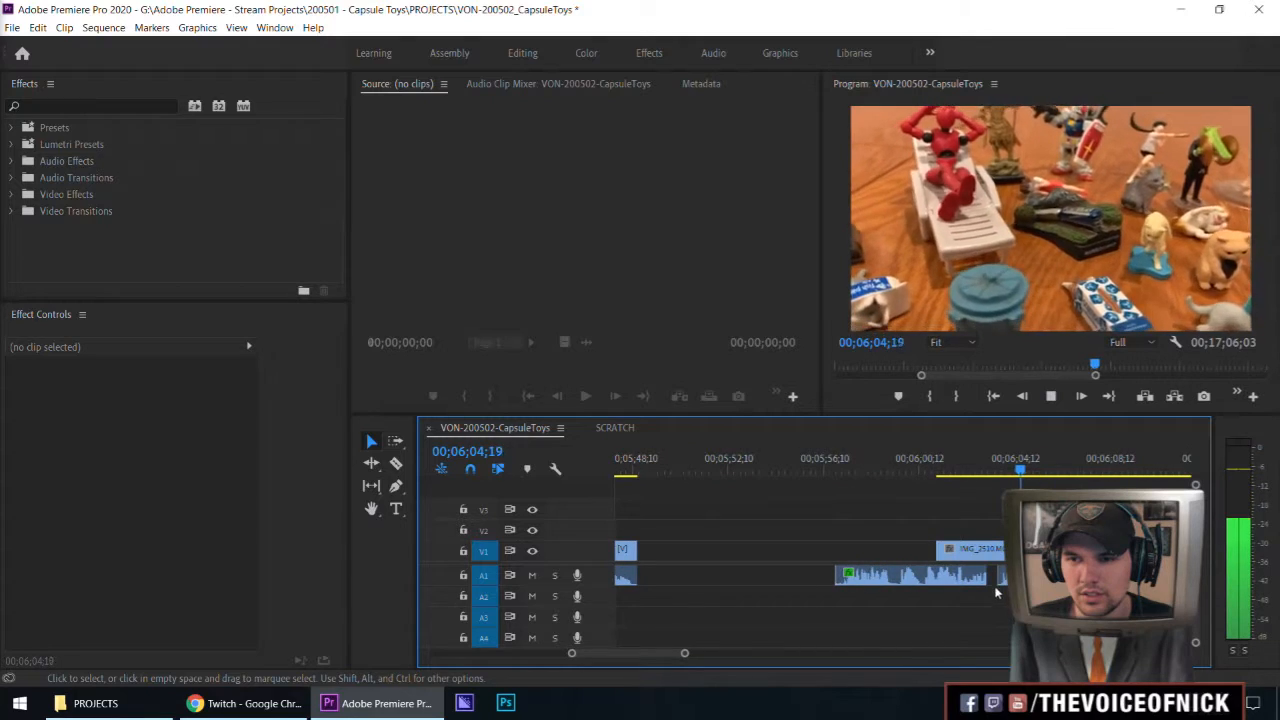
drag(993, 588, 895, 580)
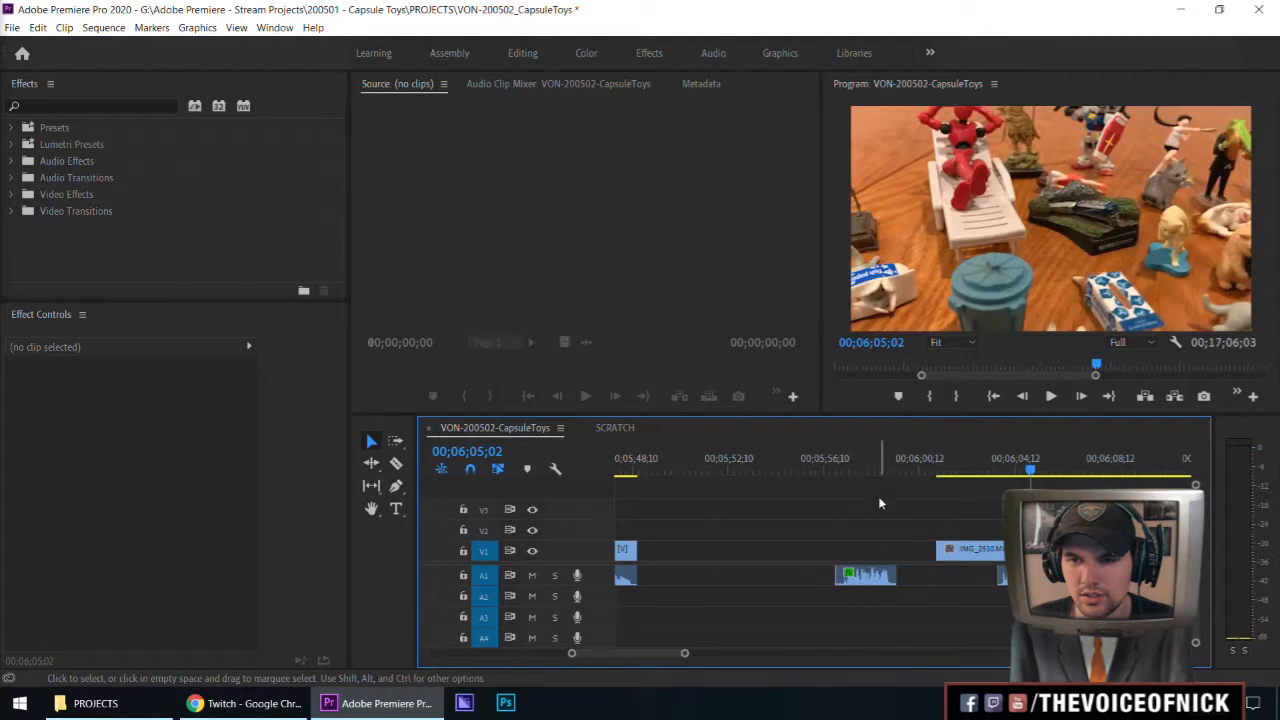
Delete the empty gaps before and after the short audio segment to rejoin the clips
click(793, 581)
key(Delete)
click(760, 580)
key(Delete)
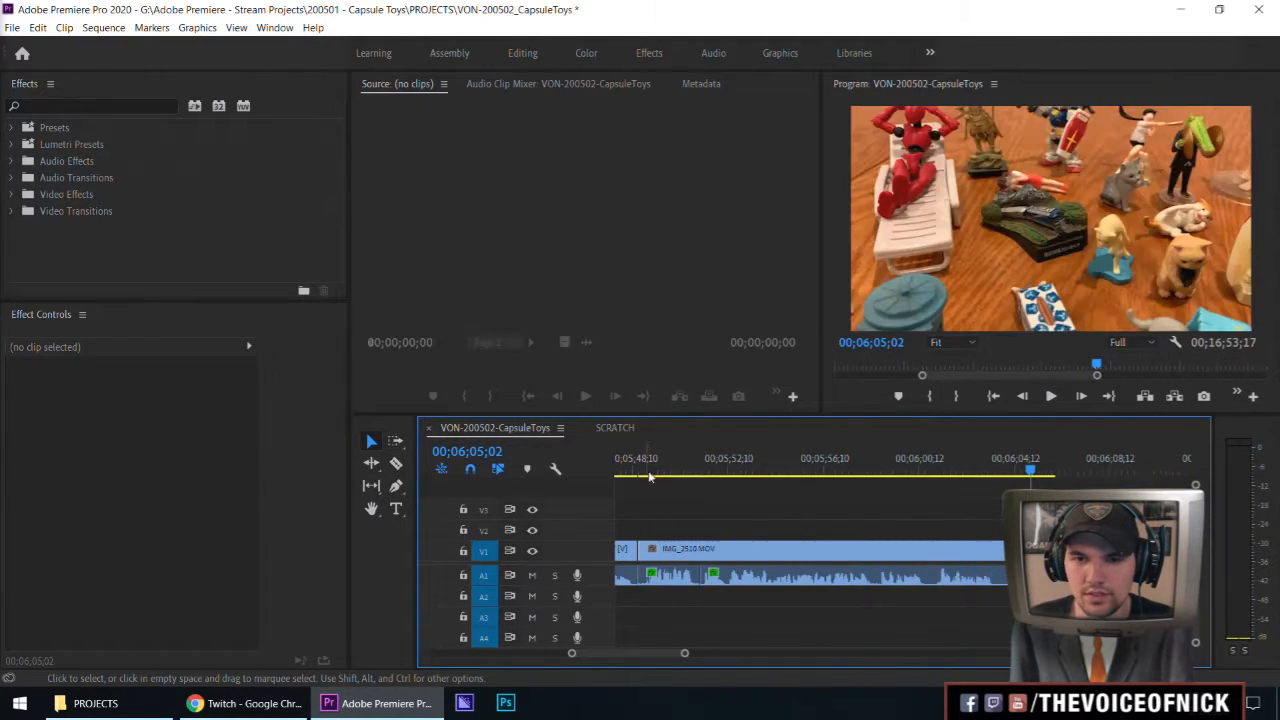
Play back the rejoined IMG_2510.MOV section from just before the cut to check the audio edit
drag(647, 472, 614, 513)
key(space)
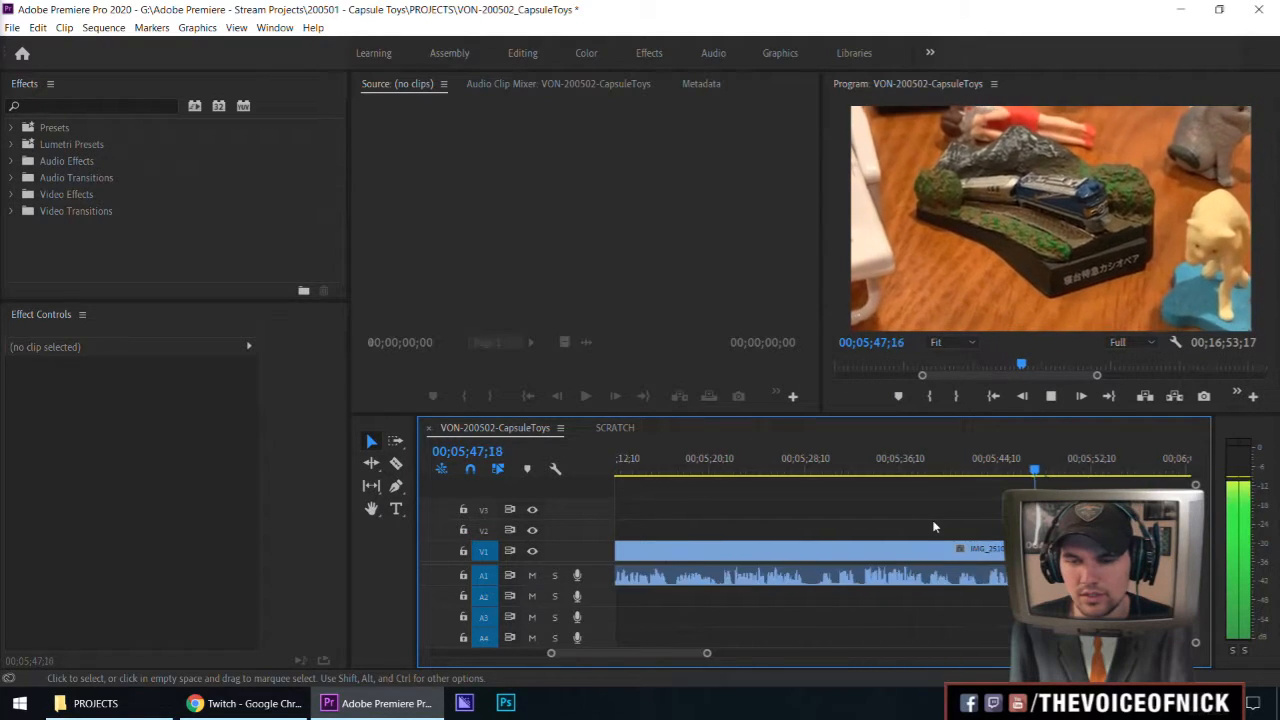
key(space)
click(968, 552)
drag(968, 555, 969, 555)
click(983, 523)
key(space)
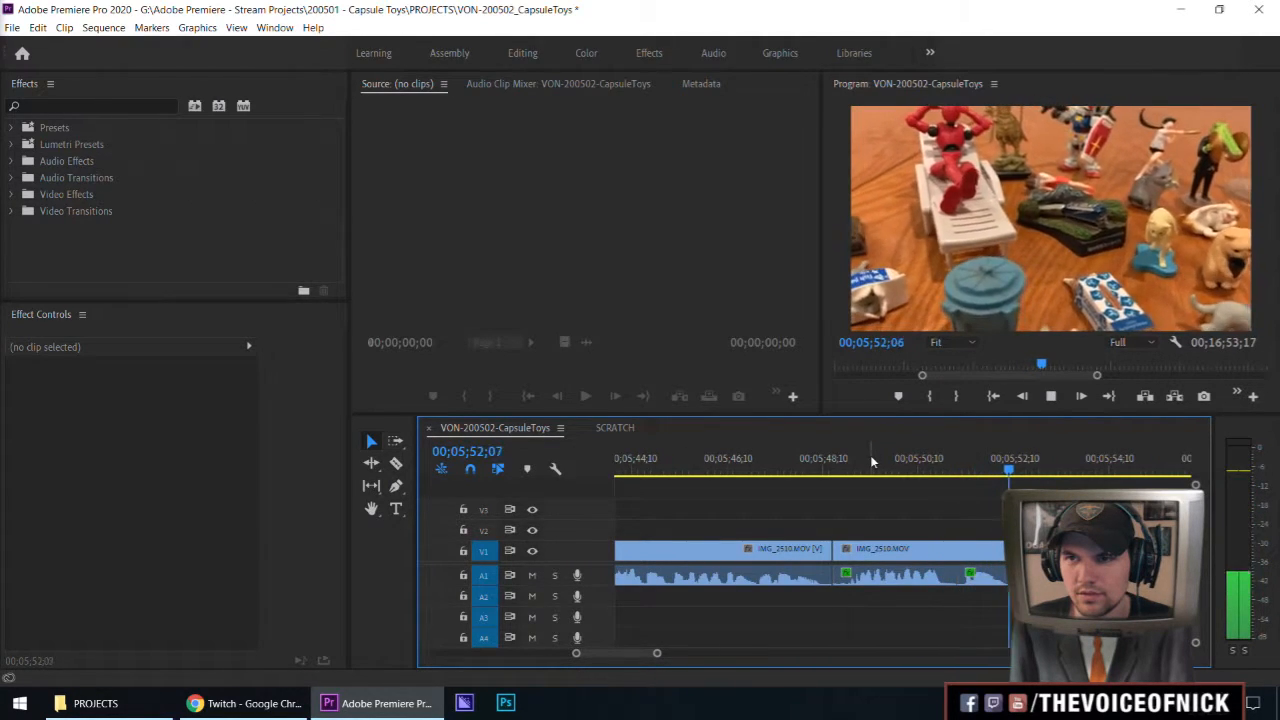
key(minus)
key(minus)
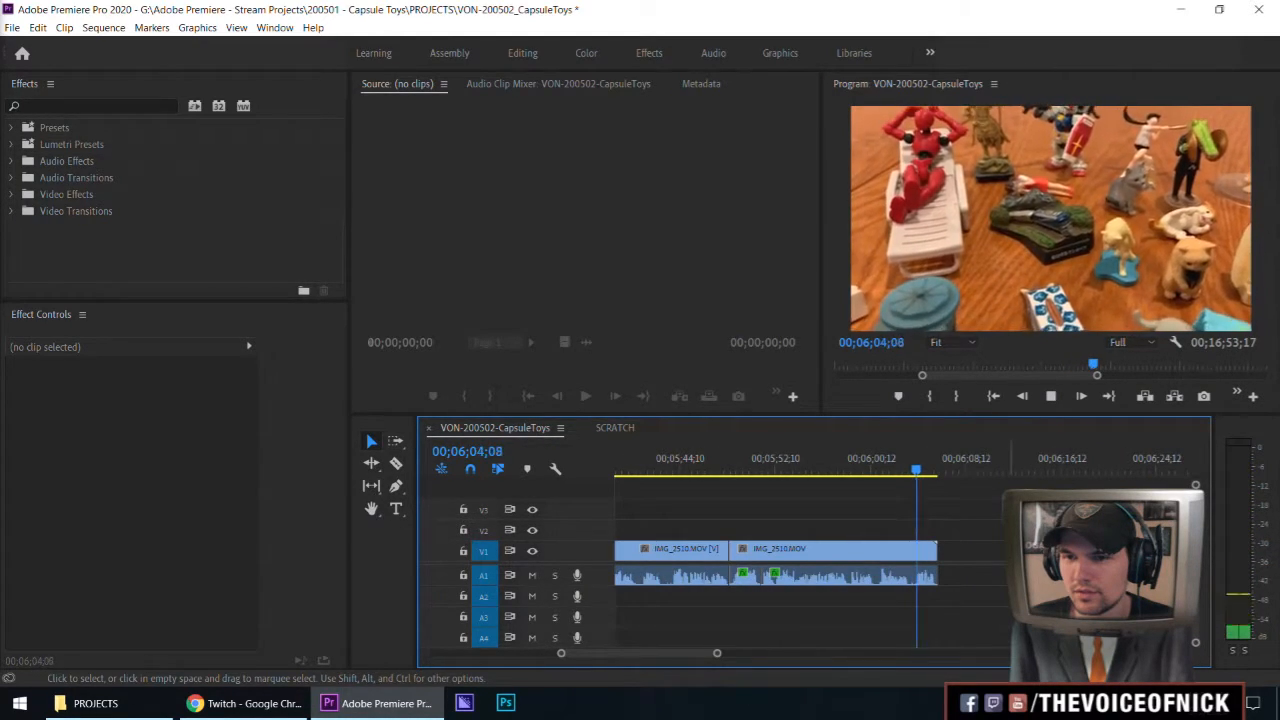
Close the gap after the end of IMG_2510.MOV so that IMG_2511.MOV follows it directly
key(equal)
key(equal)
key(minus)
key(minus)
key(minus)
key(space)
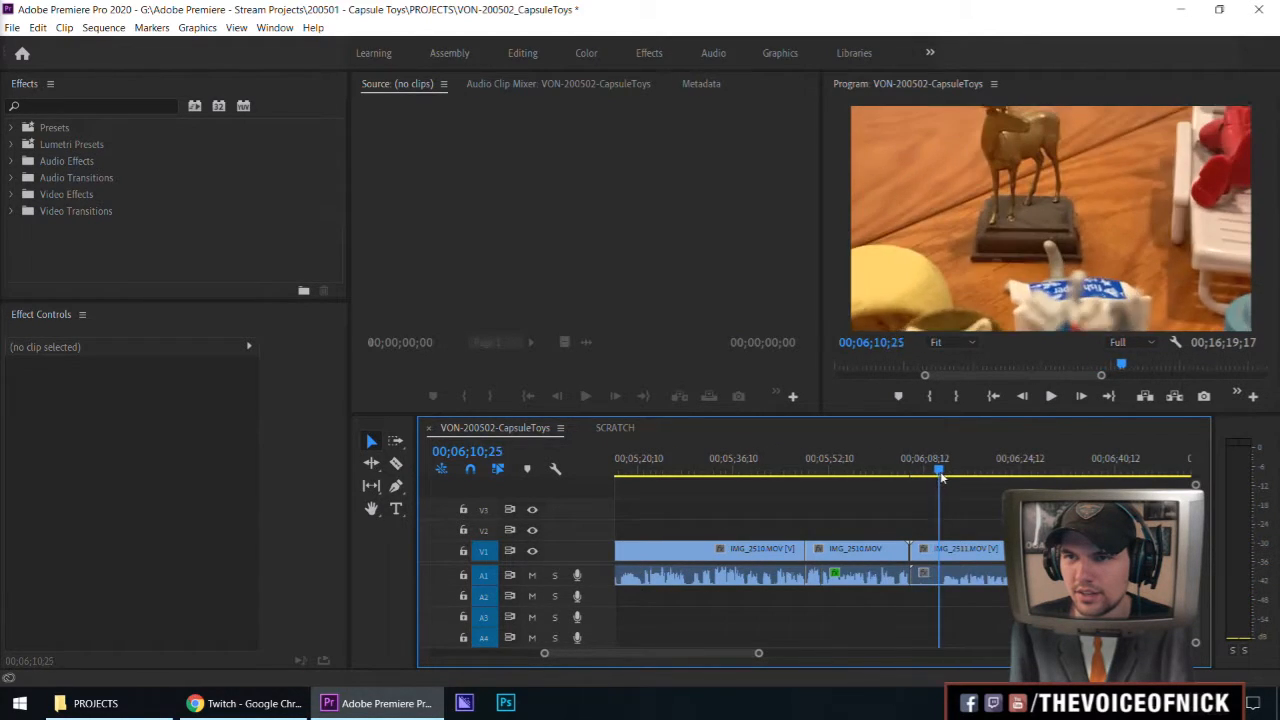
Split IMG_2511.MOV near 00;06;10;22 and ripple delete the portion before the split
key(space)
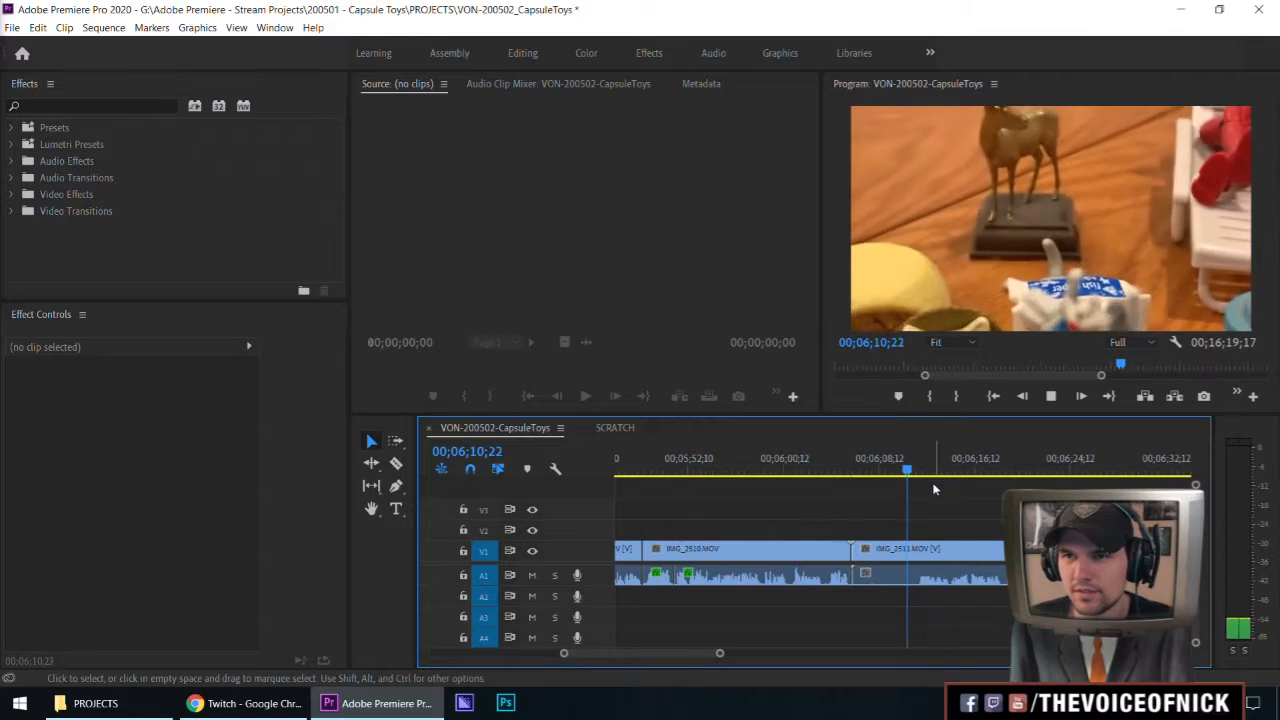
key(space)
key(c)
click(913, 550)
key(v)
drag(899, 520, 884, 552)
key(shift+Delete)
Play the new join and overlap it so the IMG_2511.MOV picture starts about half a second before its audio
click(828, 465)
key(=)
key(space)
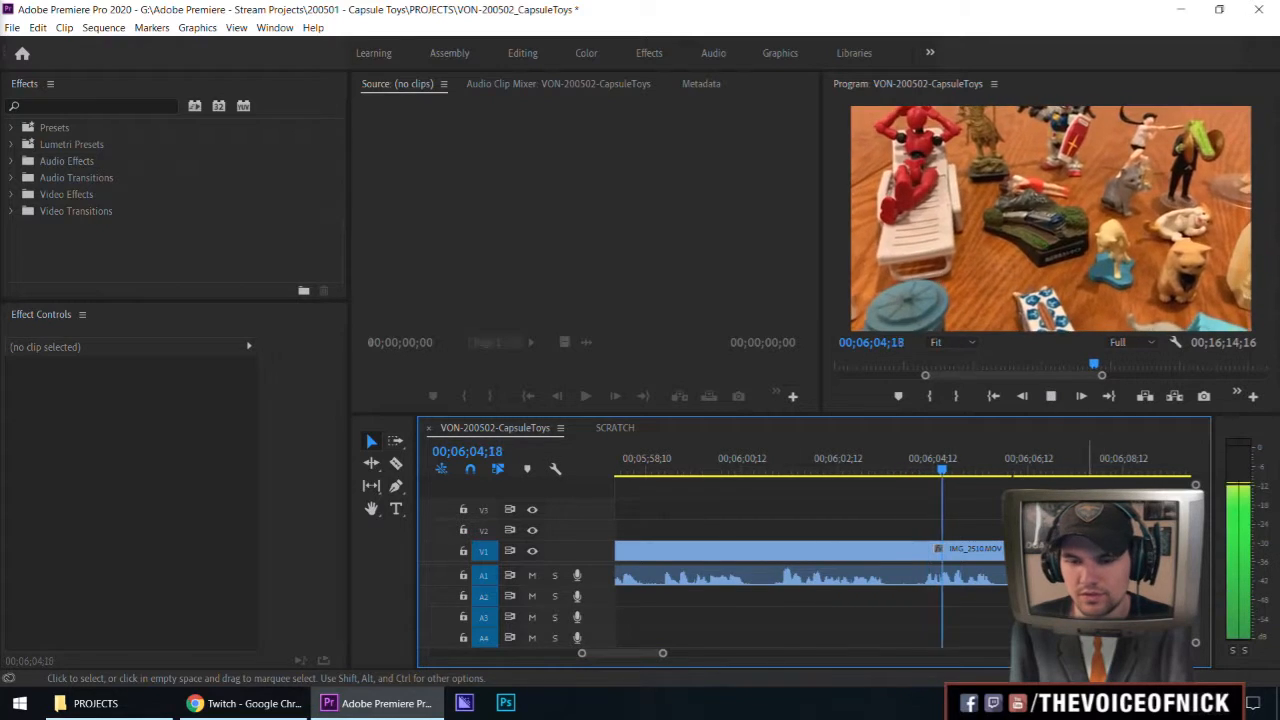
key(space)
drag(995, 551, 1034, 551)
key(a)
key(v)
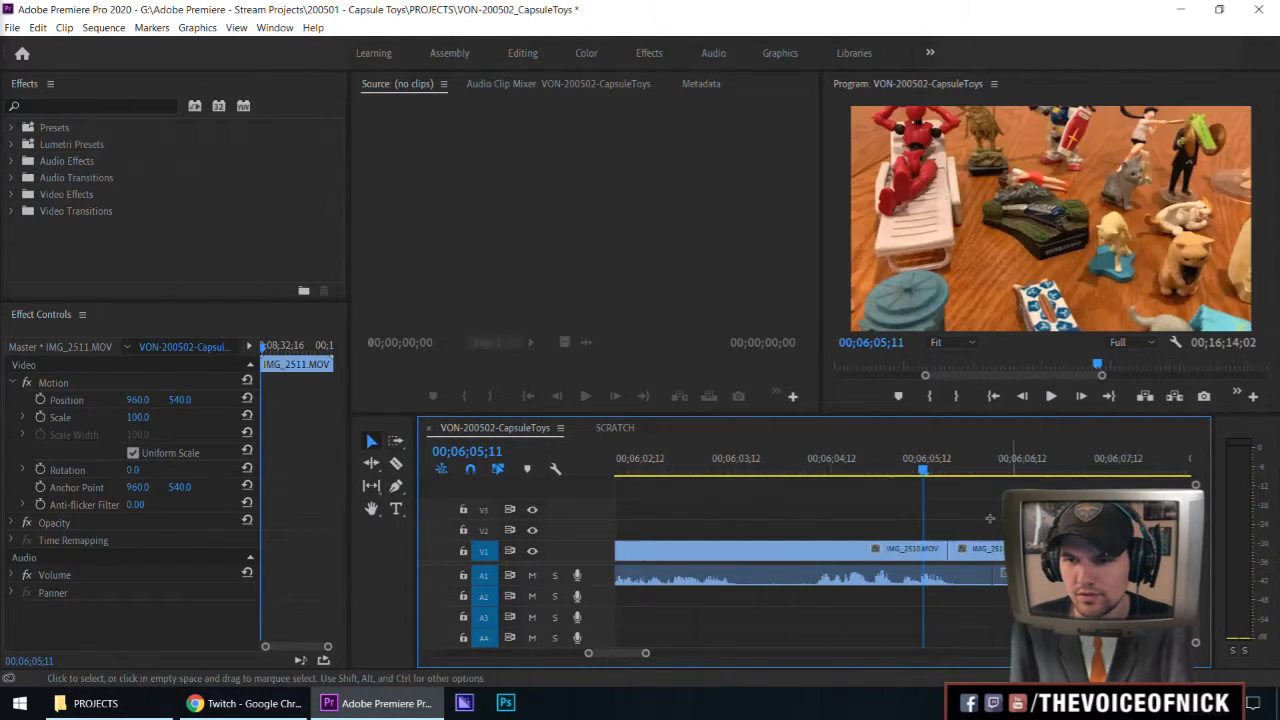
Copy the attributes of the IMG_2510.MOV audio and paste its volume, panner and audio effects onto IMG_2511.MOV
click(991, 503)
click(890, 580)
right_click(1028, 549)
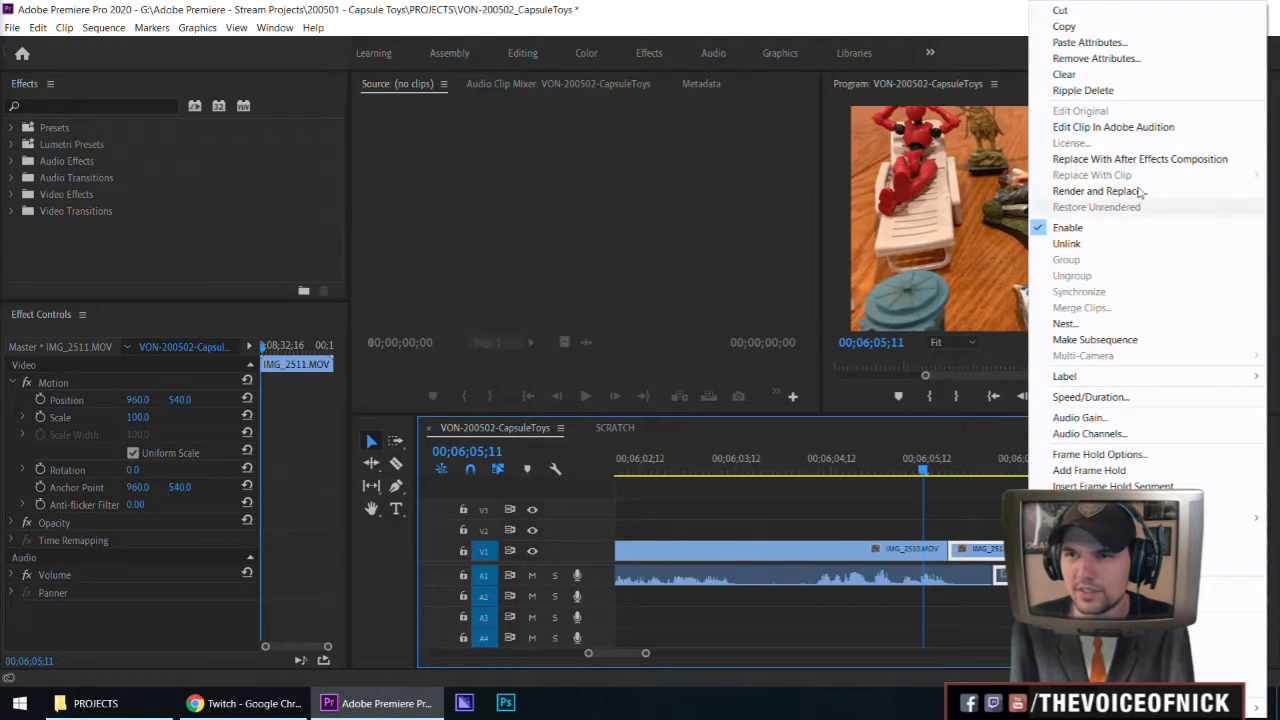
click(1085, 40)
click(677, 627)
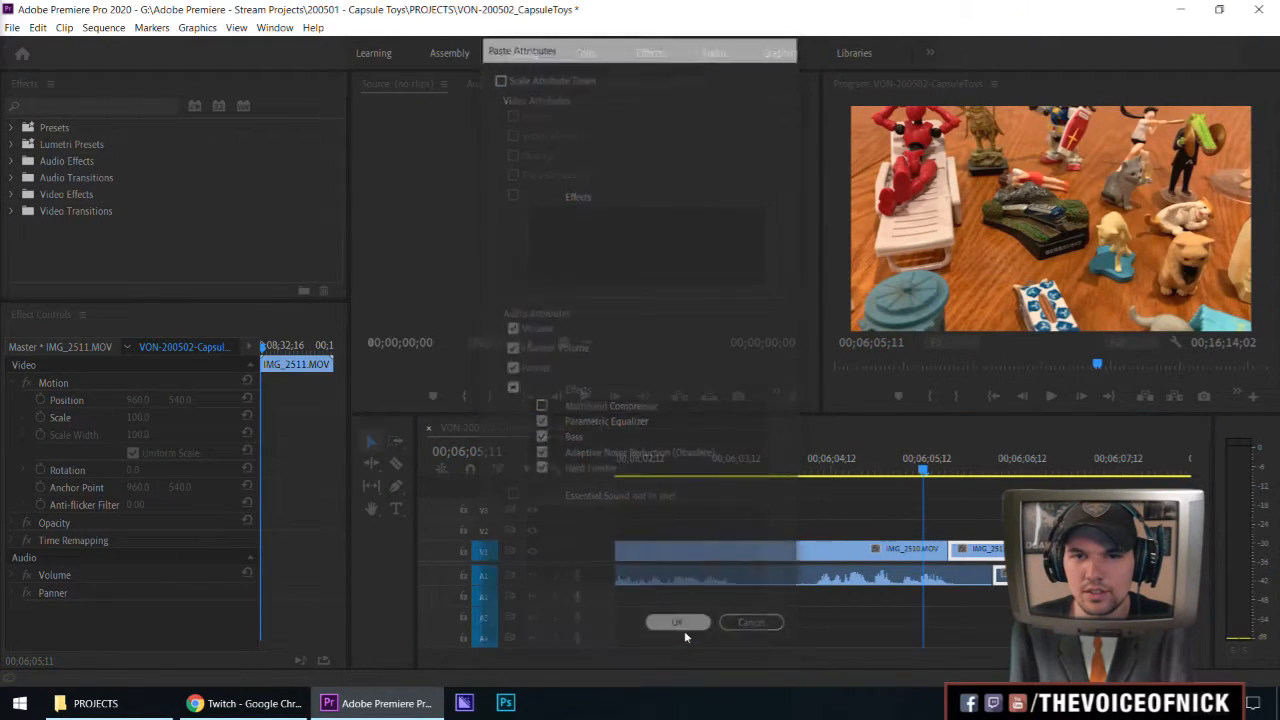
Check the audio gain setting of the IMG_2510.MOV audio segment
right_click(876, 573)
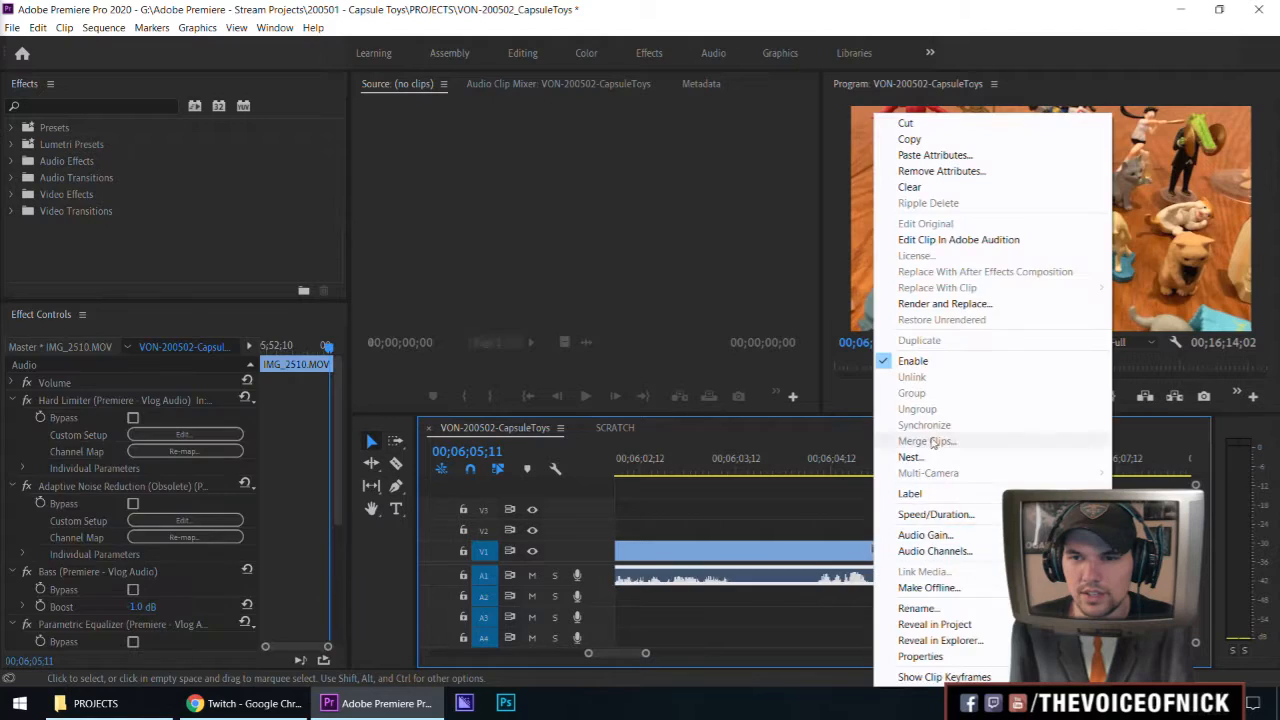
click(915, 546)
click(714, 339)
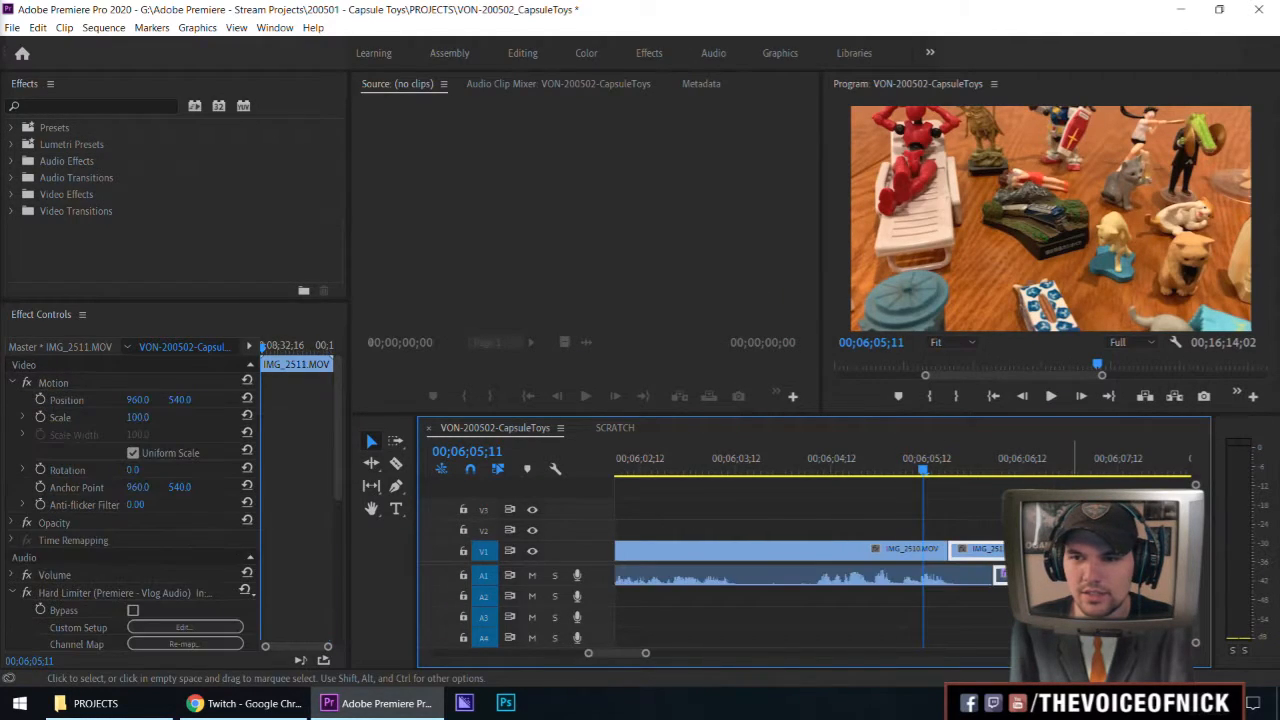
Set the audio gain adjustment of the IMG_2511.MOV segment to 5 dB and play across the join to hear it
right_click(1101, 558)
click(1111, 419)
text(5)
key(Return)
key(space)
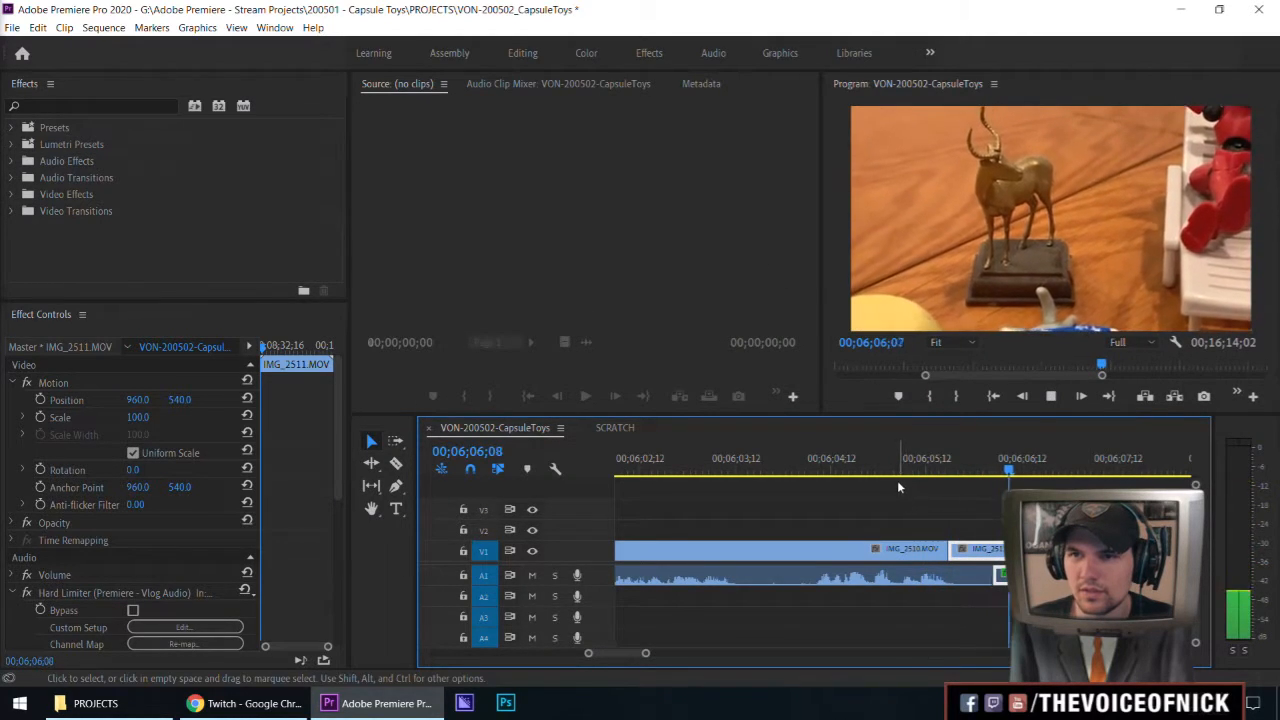
drag(790, 470, 761, 470)
key(space)
click(925, 502)
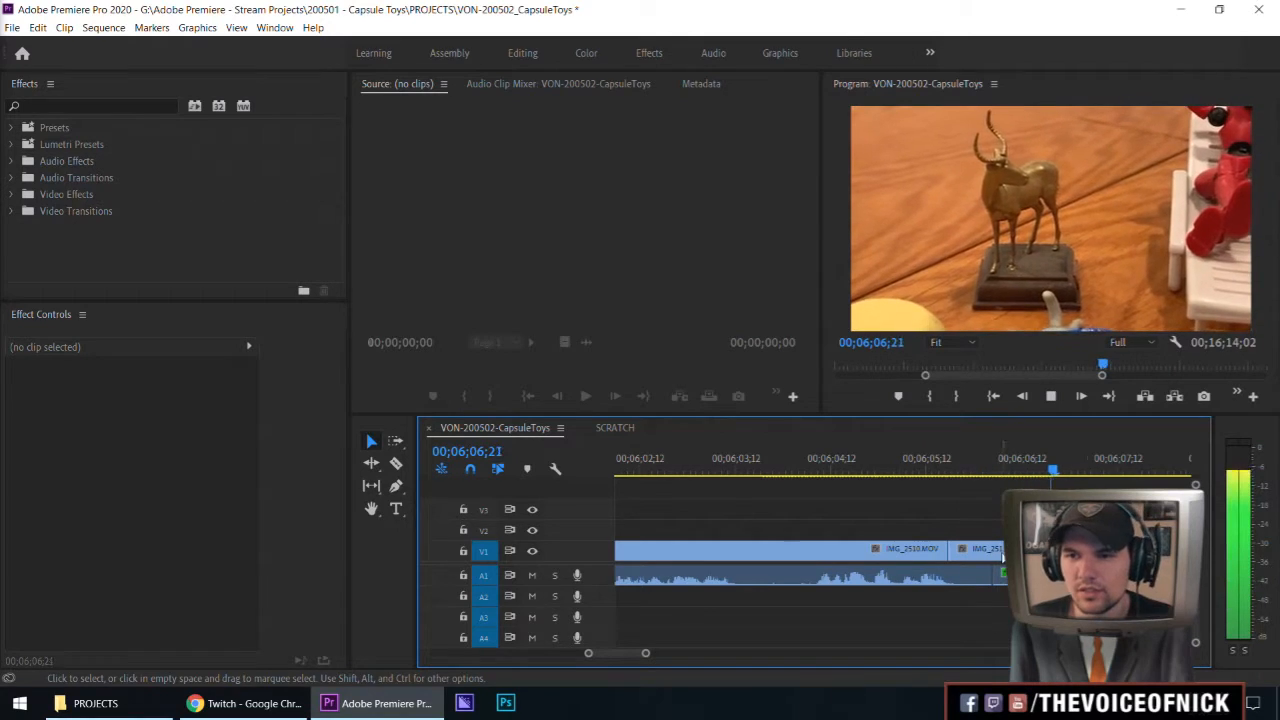
Shift IMG_2511.MOV about 6 frames later and extend the IMG_2510.MOV picture to meet it
key(space)
key(a)
mouse_move(1017, 558)
mouse_down()
mouse_move(1036, 558)
mouse_move(1013, 575)
mouse_up()
key(v)
click(1012, 598)
drag(945, 548, 967, 548)
Play across the adjusted join between IMG_2510.MOV and IMG_2511.MOV to check picture and sound
drag(941, 470, 819, 479)
key(space)
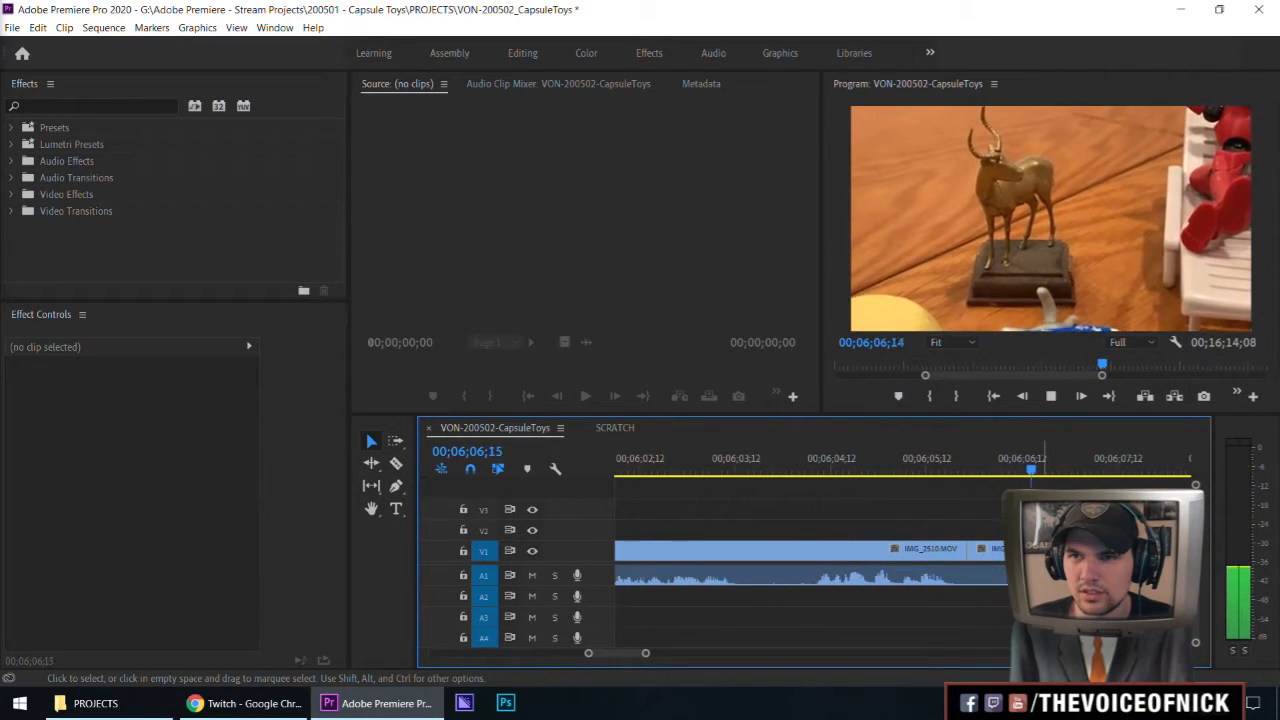
key(minus)
key(minus)
key(minus)
key(minus)
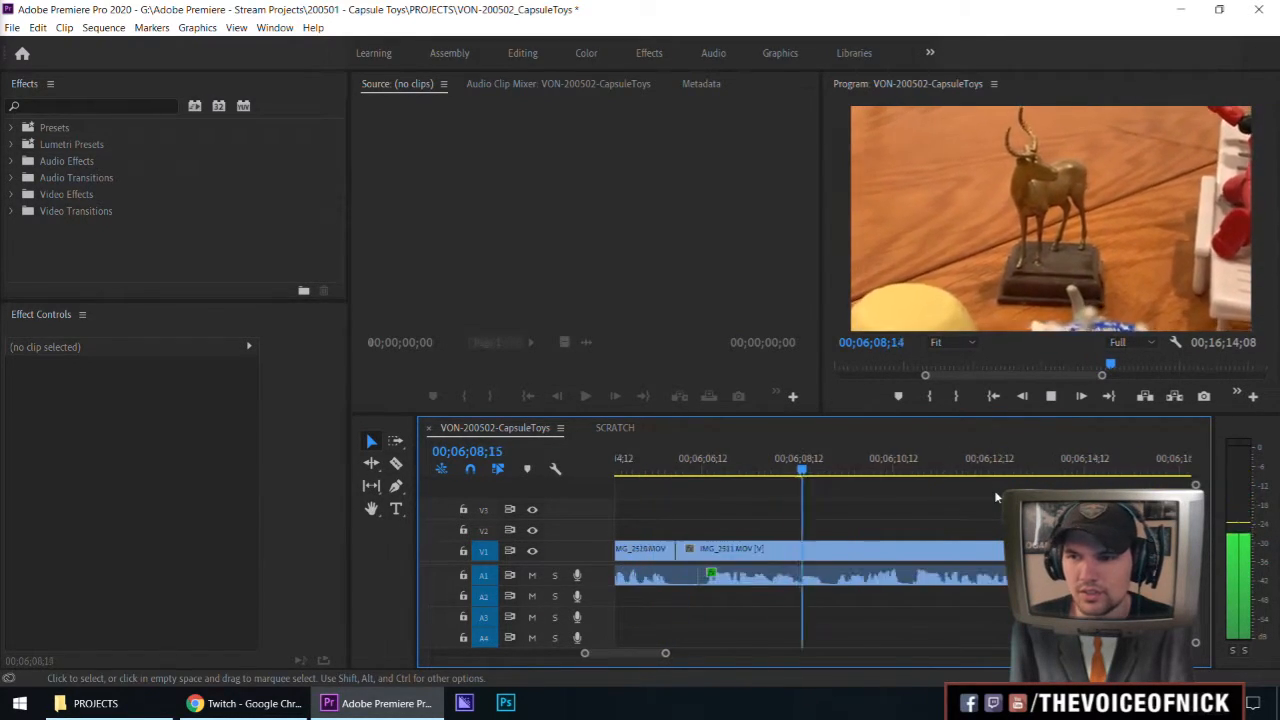
key(equal)
key(minus)
key(minus)
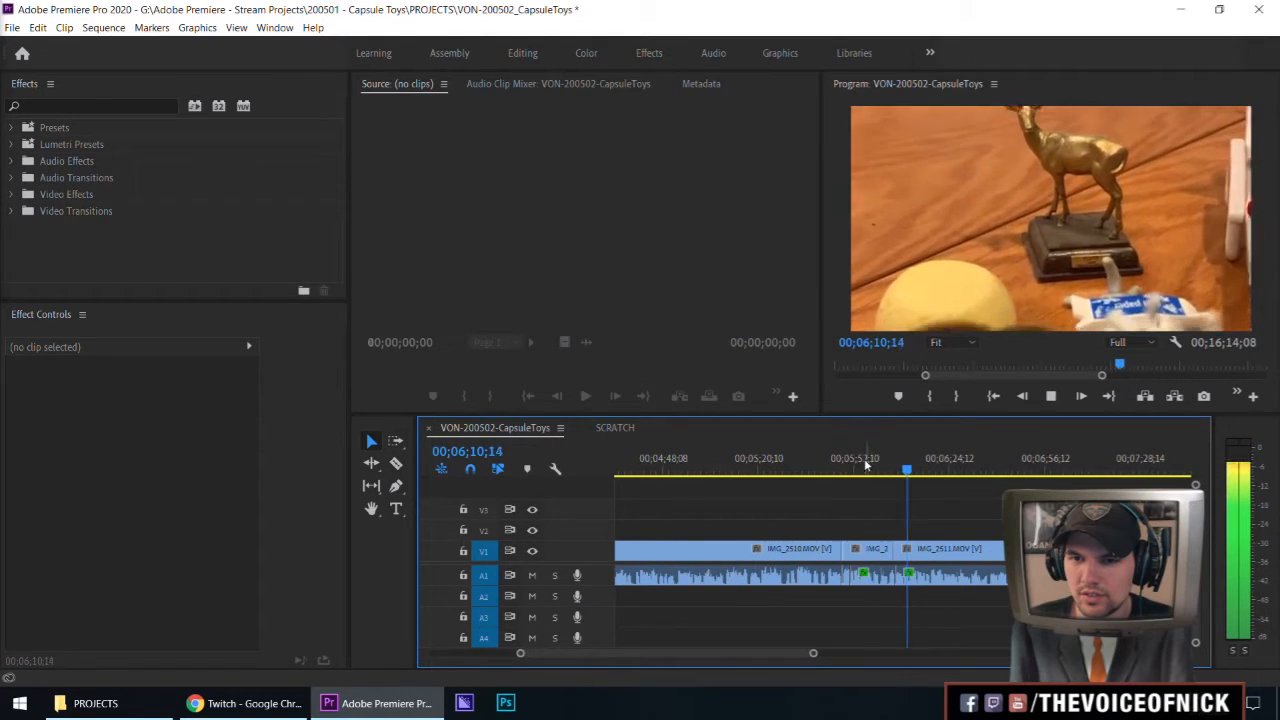
Play the last IMG_2510.MOV segment from about 00;05;55 to check its sound level
click(863, 467)
key(space)
key(minus)
key(minus)
key(minus)
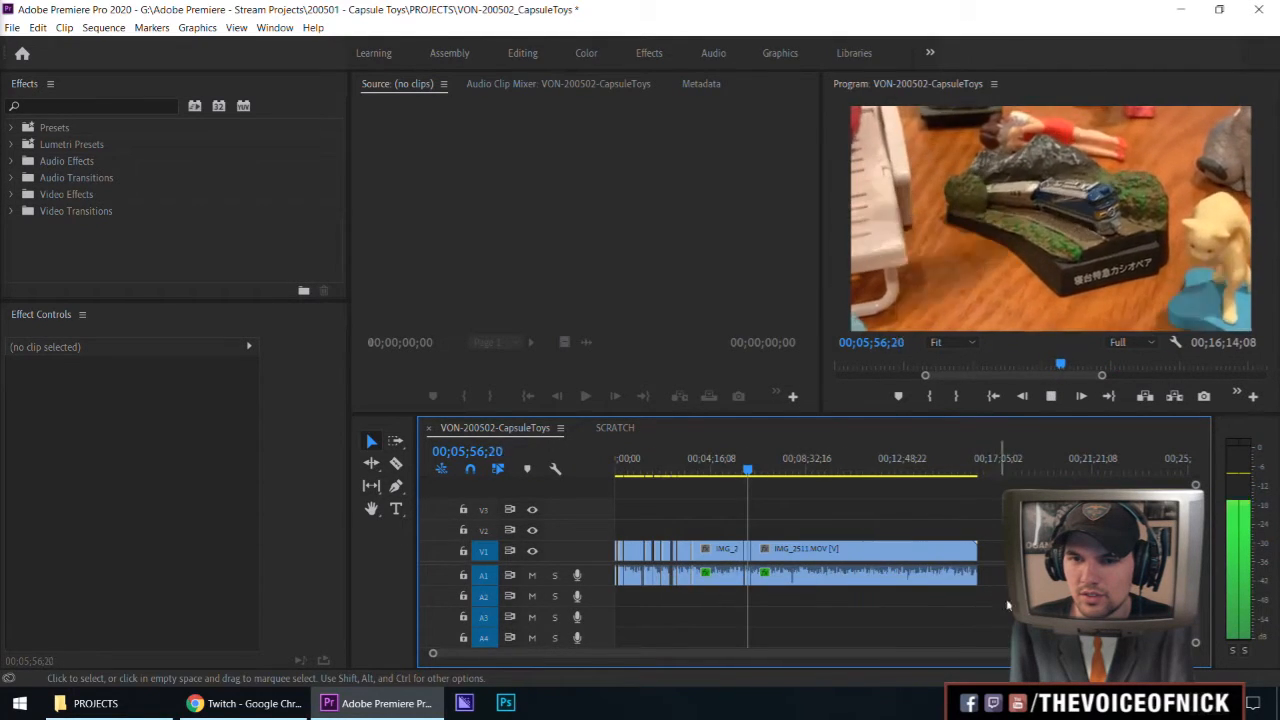
key(space)
Select all clips in the sequence, confirm the Audio Gain settings for them and resume playback
drag(1000, 602, 622, 560)
right_click(762, 566)
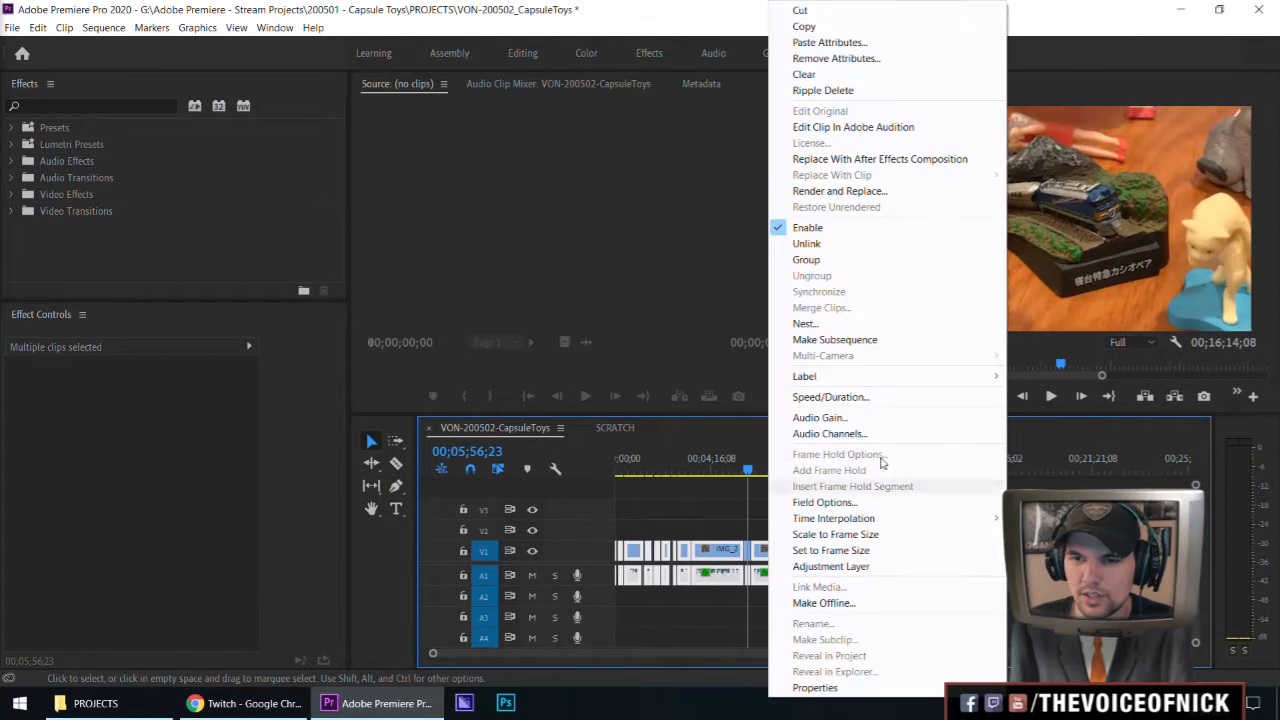
click(837, 420)
key(Return)
key(space)
Confirm Audio Gain once more for the selected clips, continue playback and deselect the clips
key(equal)
key(equal)
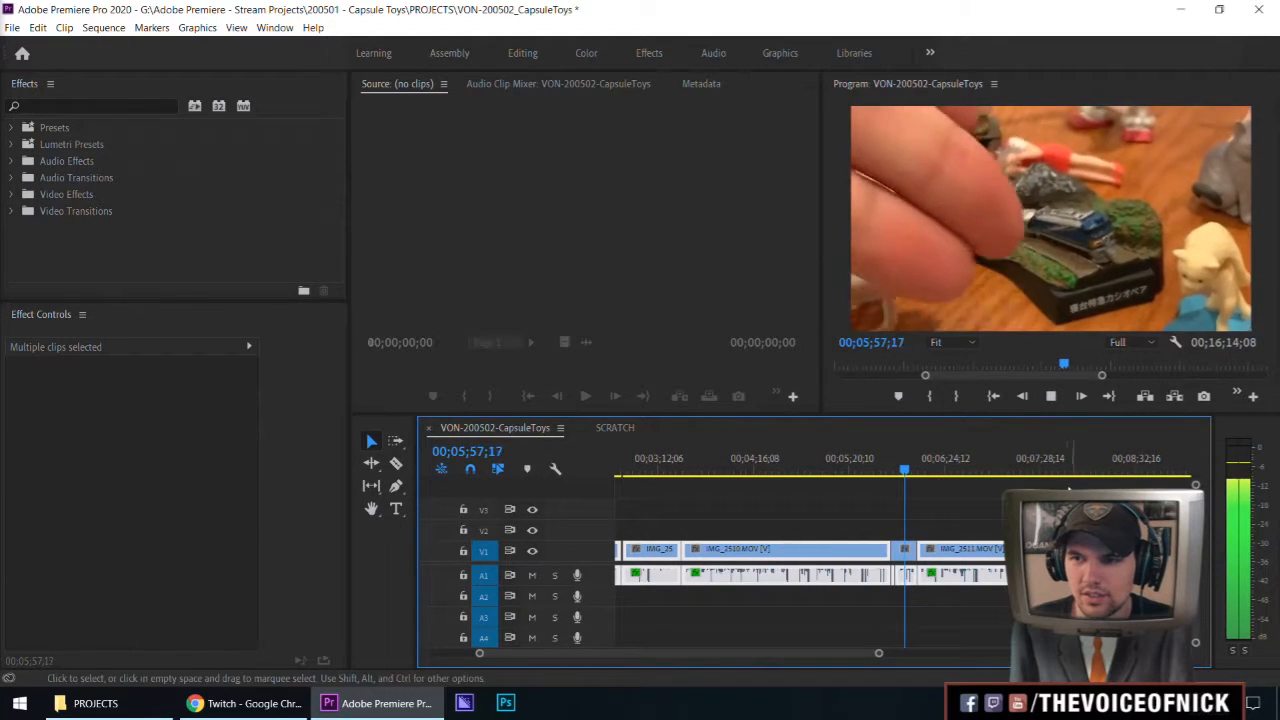
right_click(978, 570)
click(1028, 417)
key(Return)
key(space)
click(1042, 512)
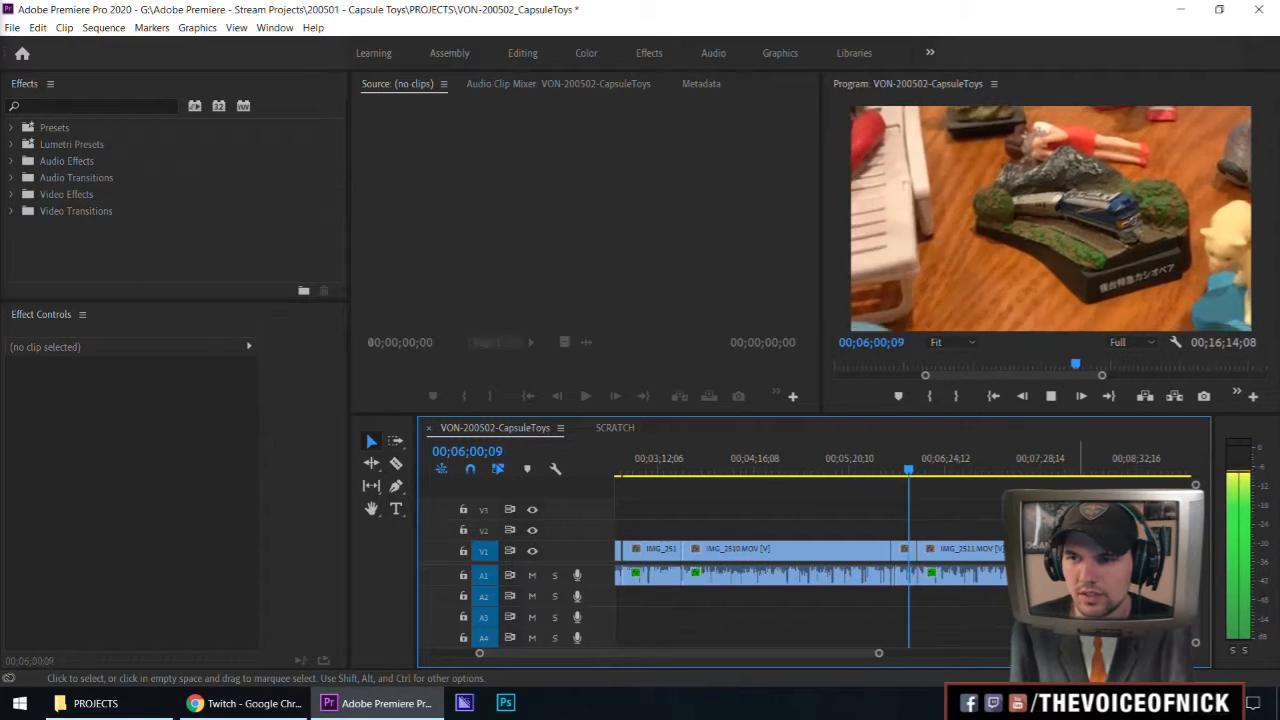
Play from about 00;06;00 through 00;06;50 to review the opening of IMG_2511.MOV for passages to trim
key(equal)
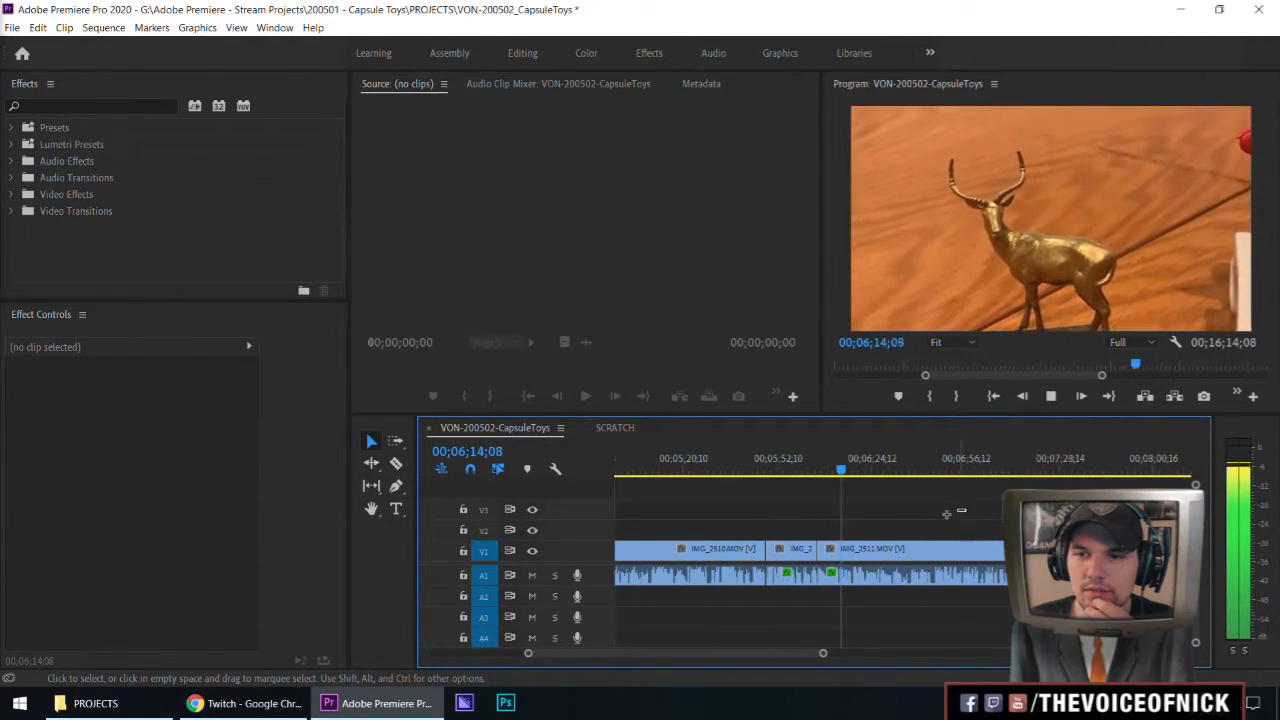
key(minus)
key(equal)
key(equal)
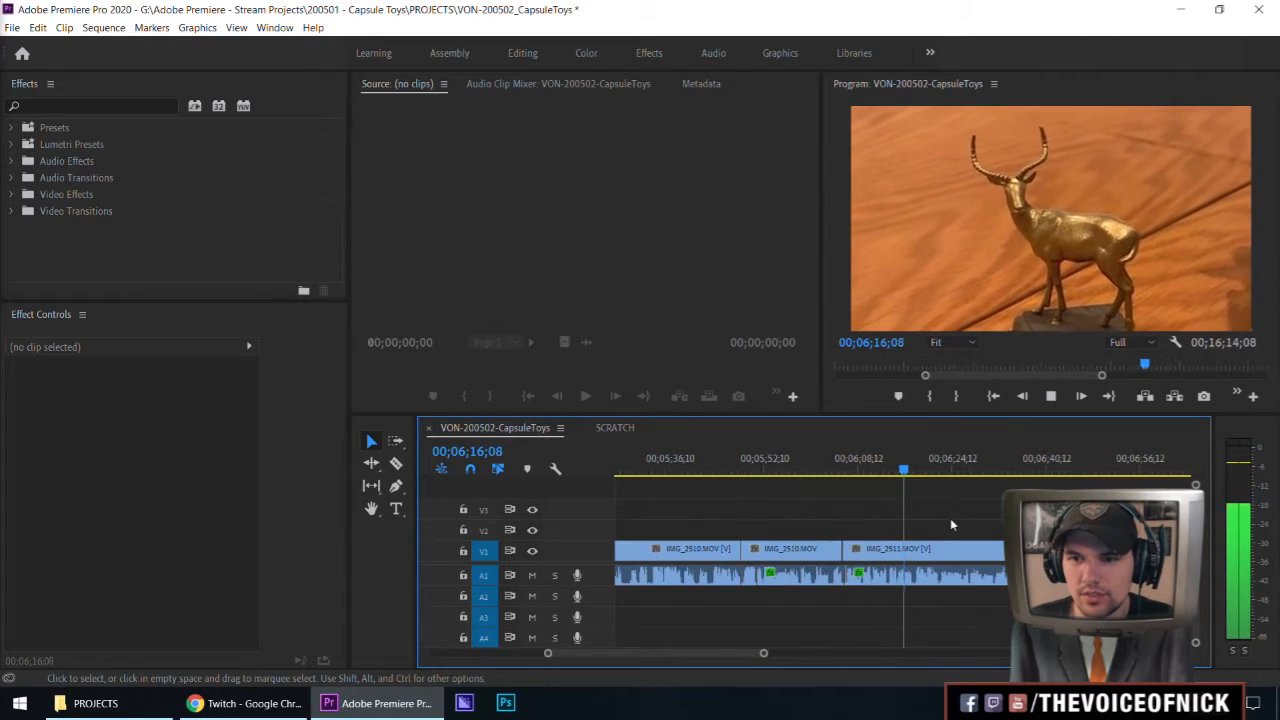
key(equal)
key(equal)
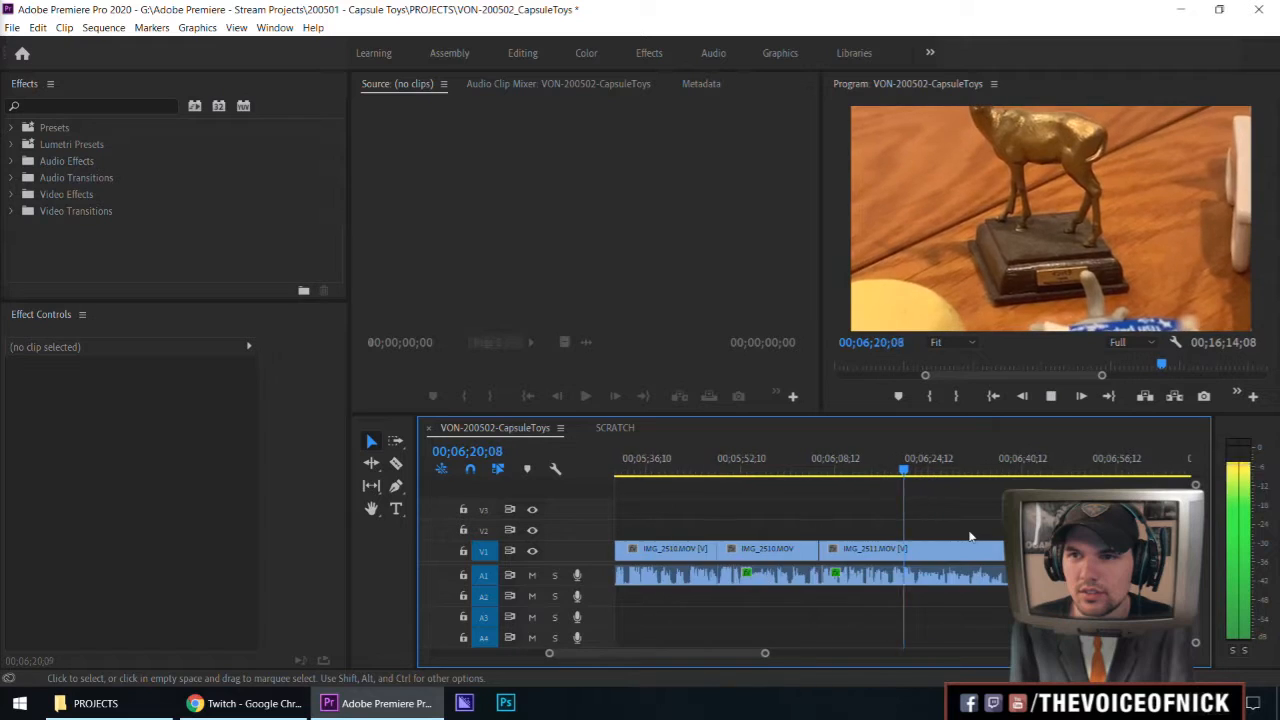
key(minus)
key(minus)
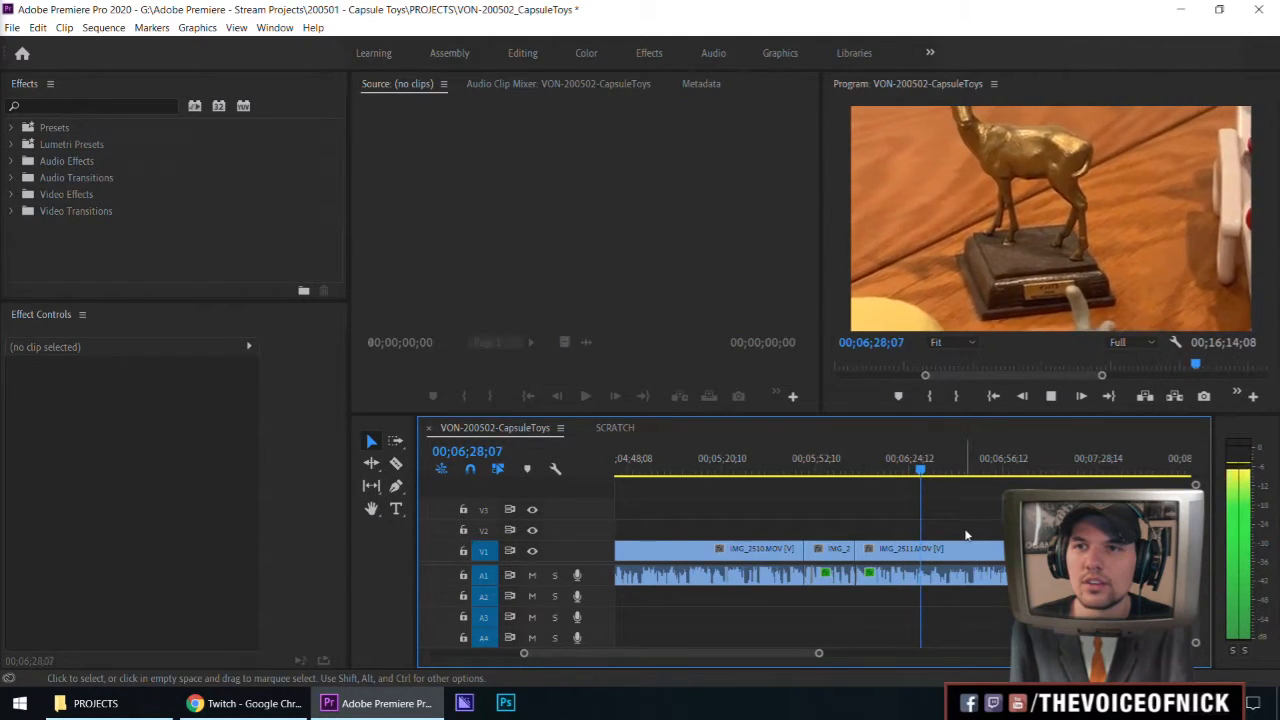
key(minus)
key(minus)
key(minus)
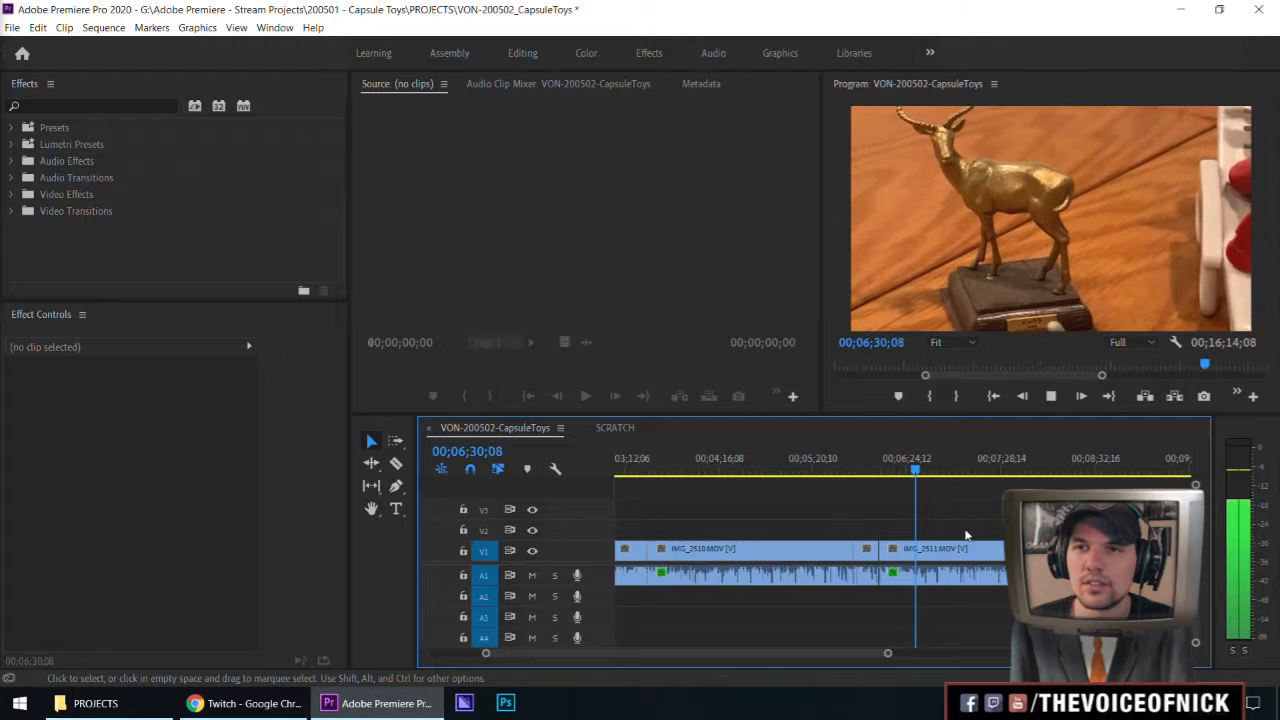
key(equal)
key(equal)
key(equal)
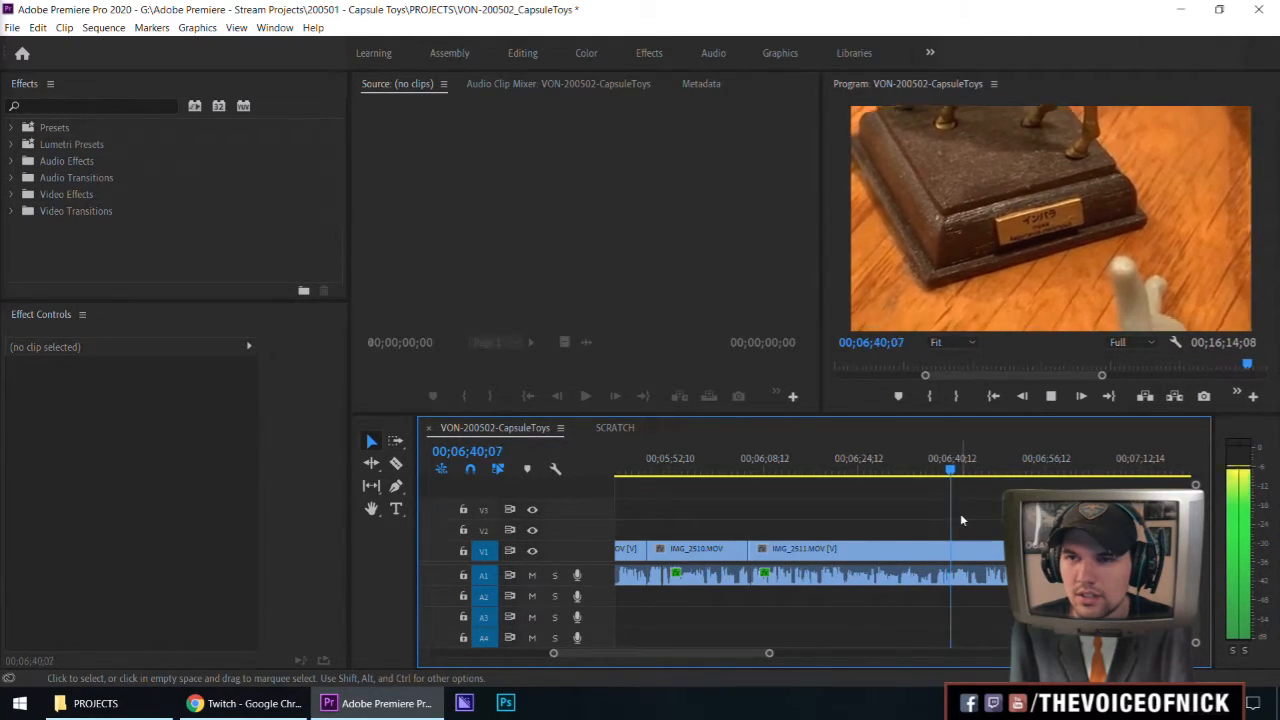
key(minus)
key(equal)
key(equal)
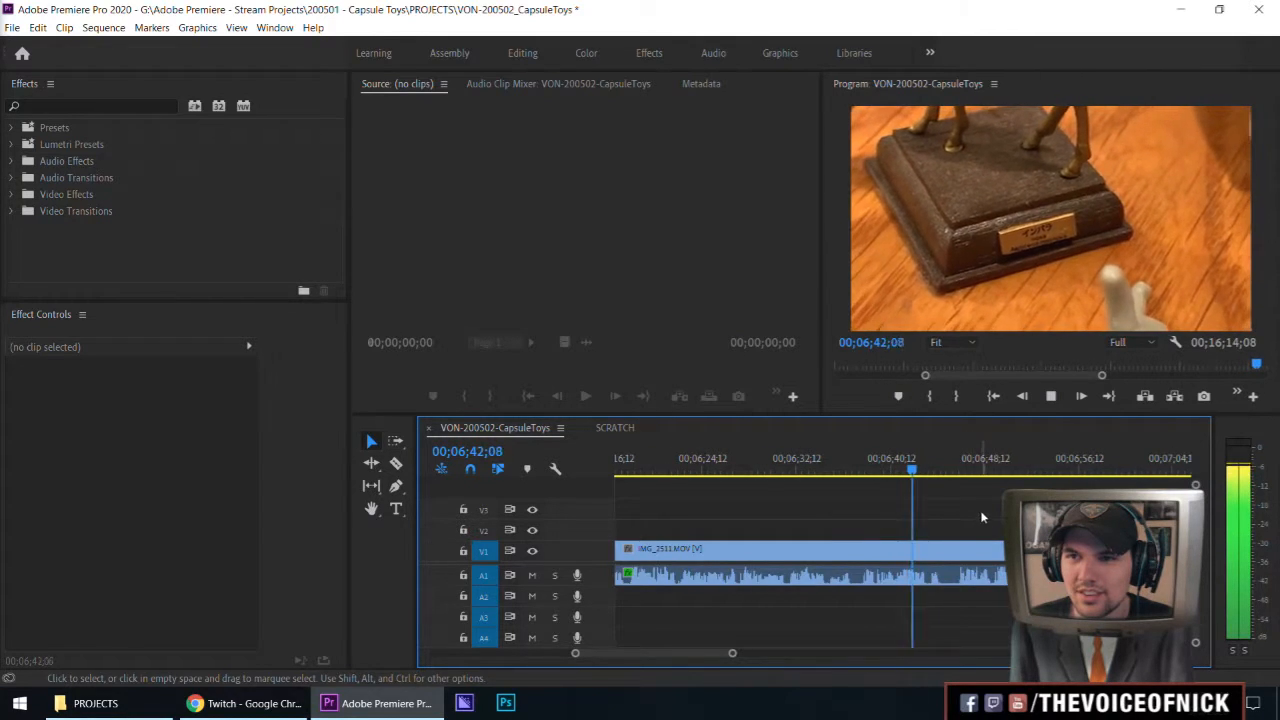
key(=)
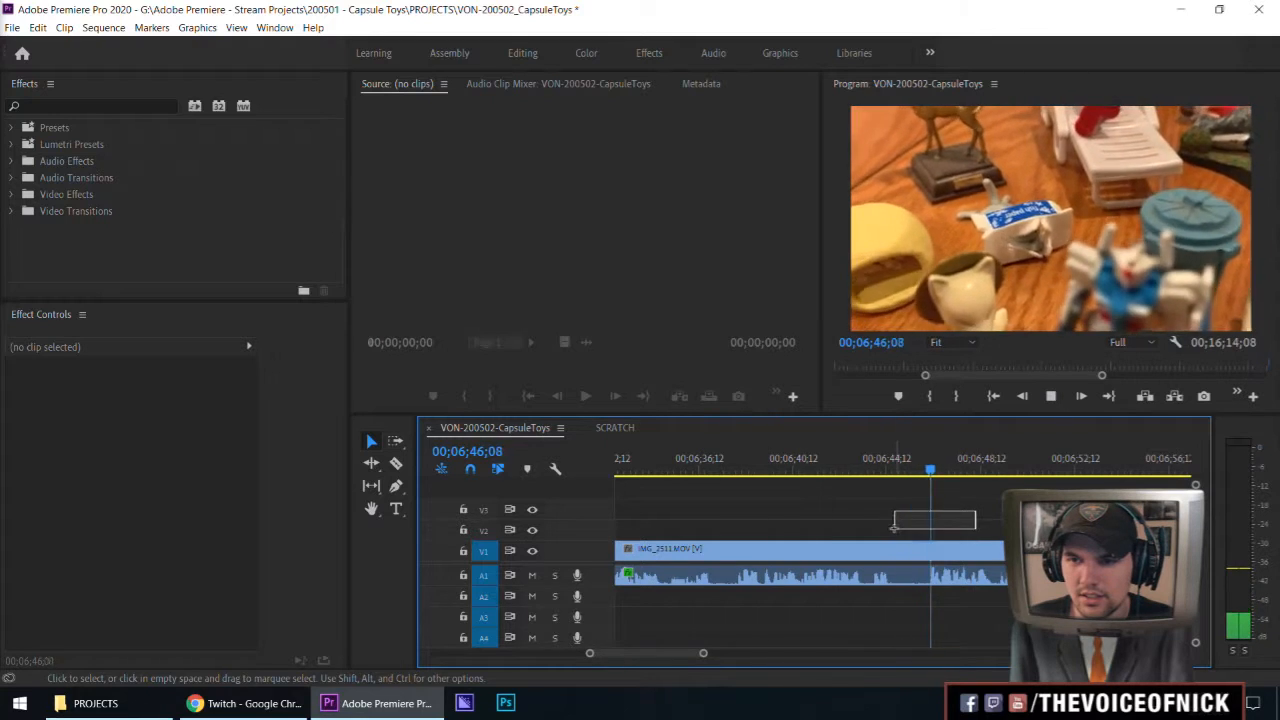
drag(895, 525, 1076, 518)
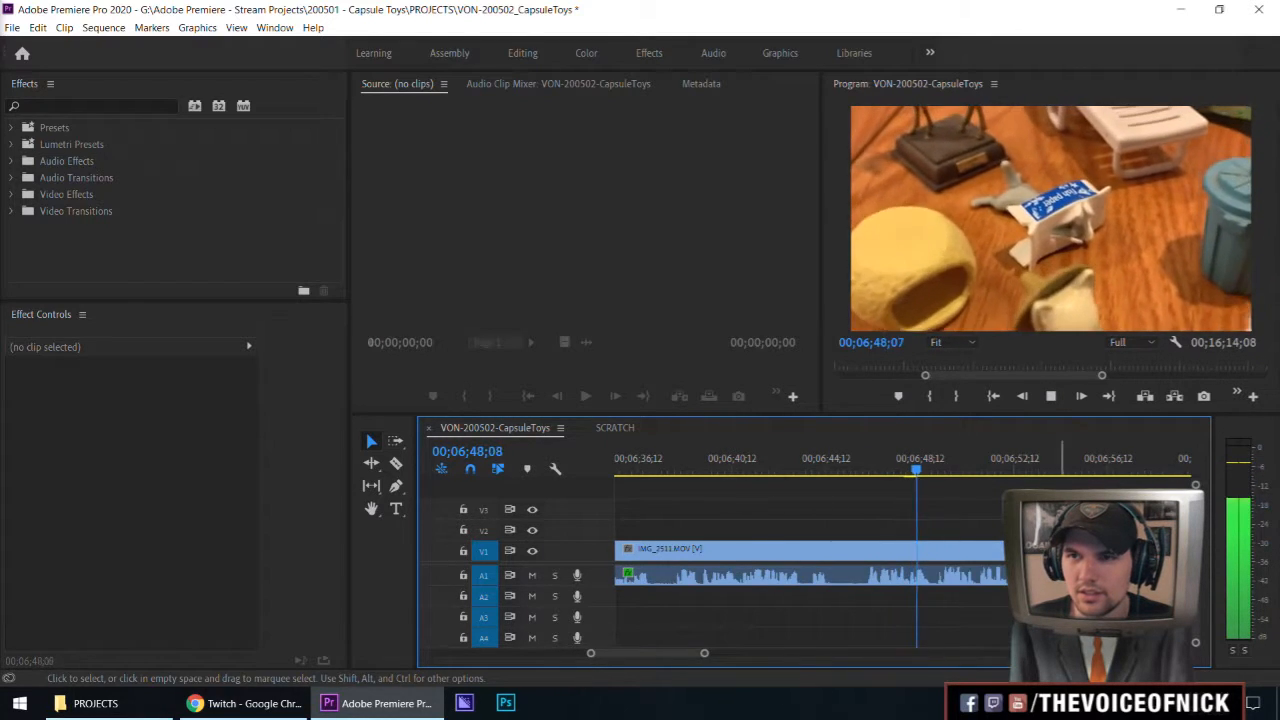
key(minus)
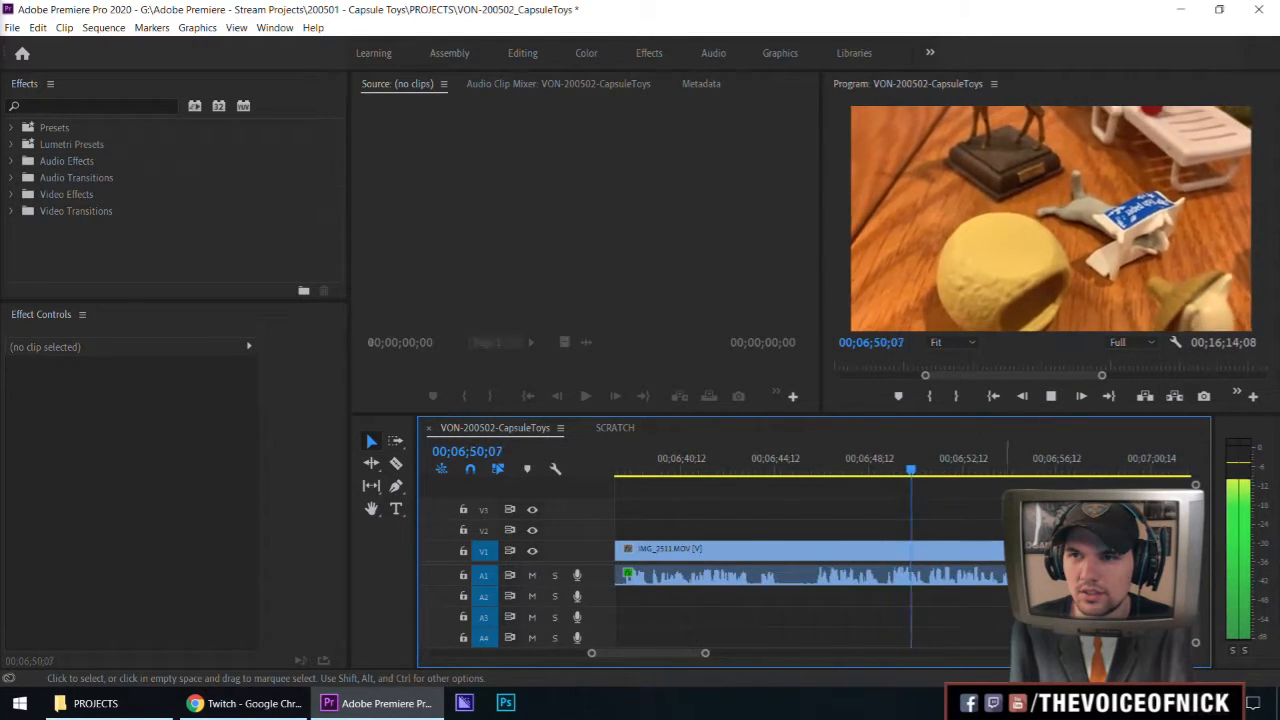
key(equal)
Replay the IMG_2511.MOV passage from about 00;06;43 and stop at 00;06;49;02
click(703, 477)
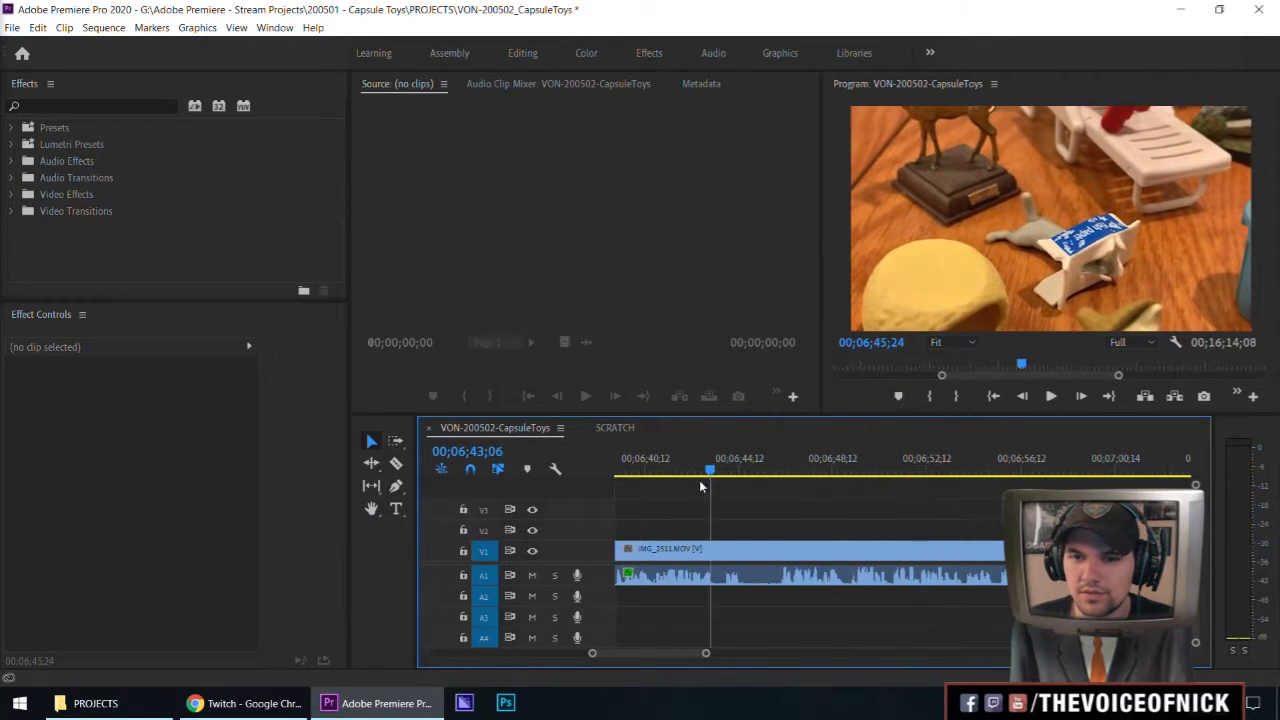
key(space)
key(equal)
key(minus)
key(equal)
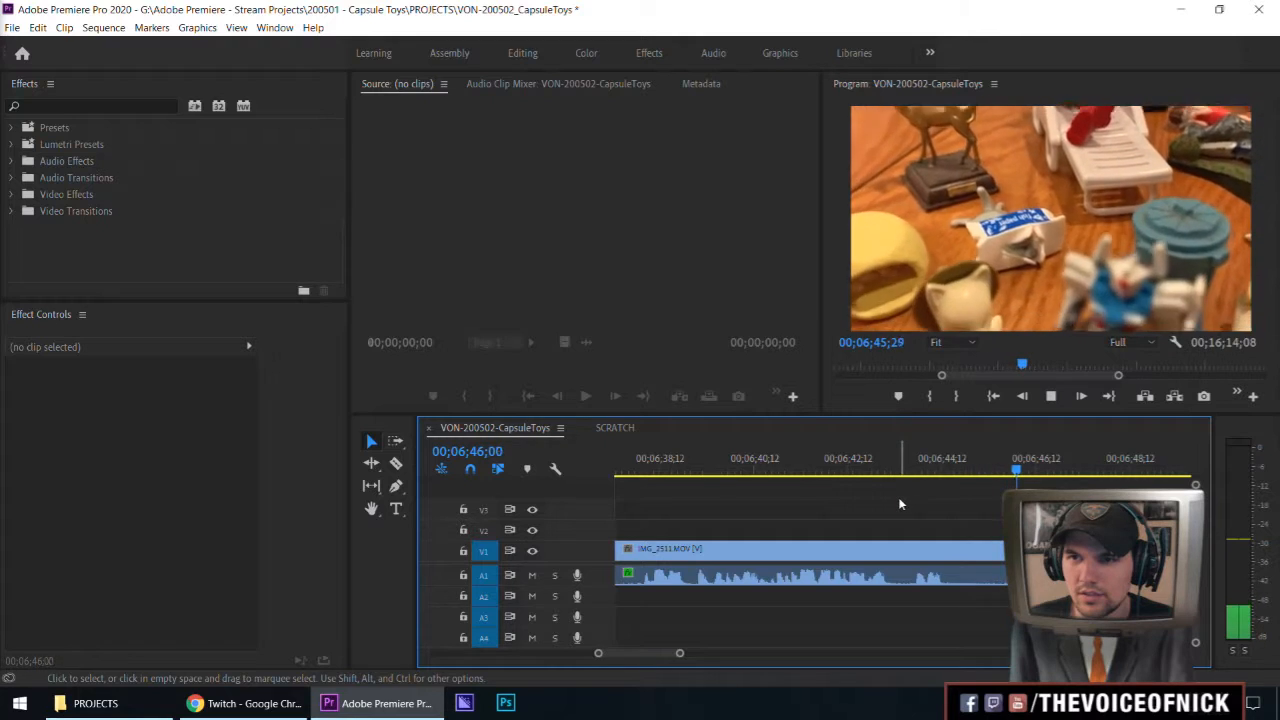
key(minus)
key(minus)
key(minus)
key(minus)
key(minus)
key(minus)
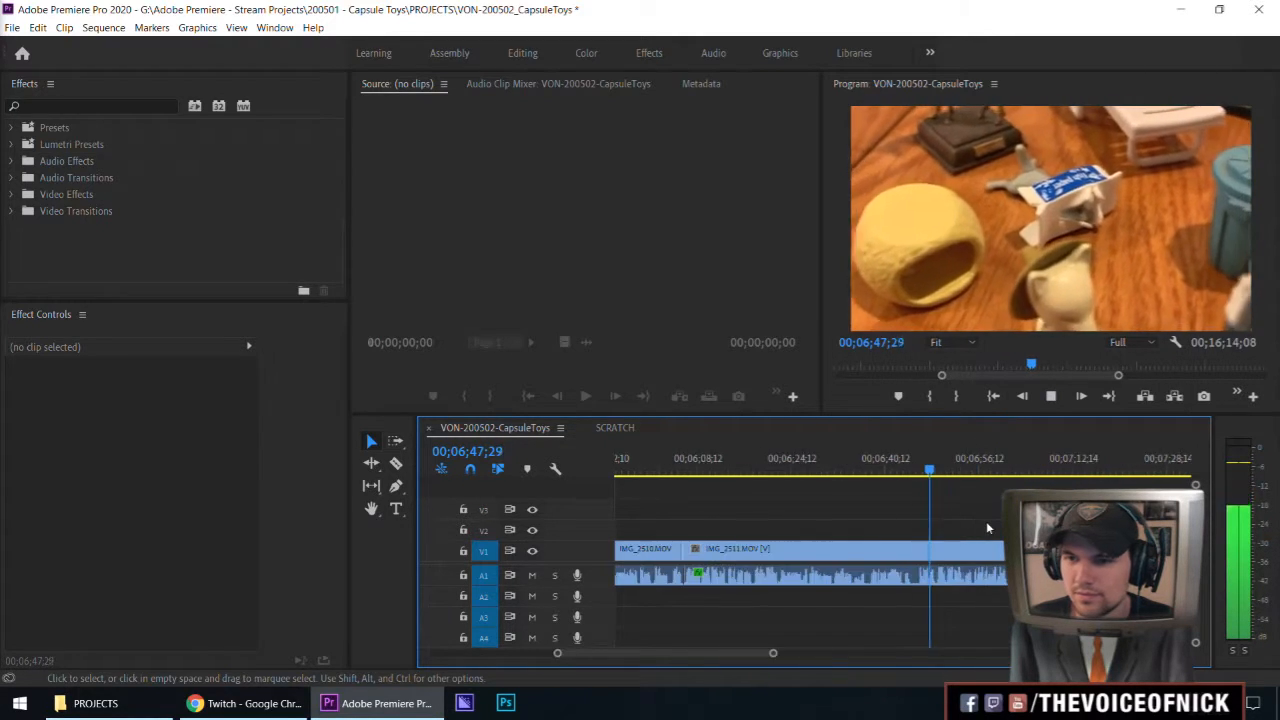
key(space)
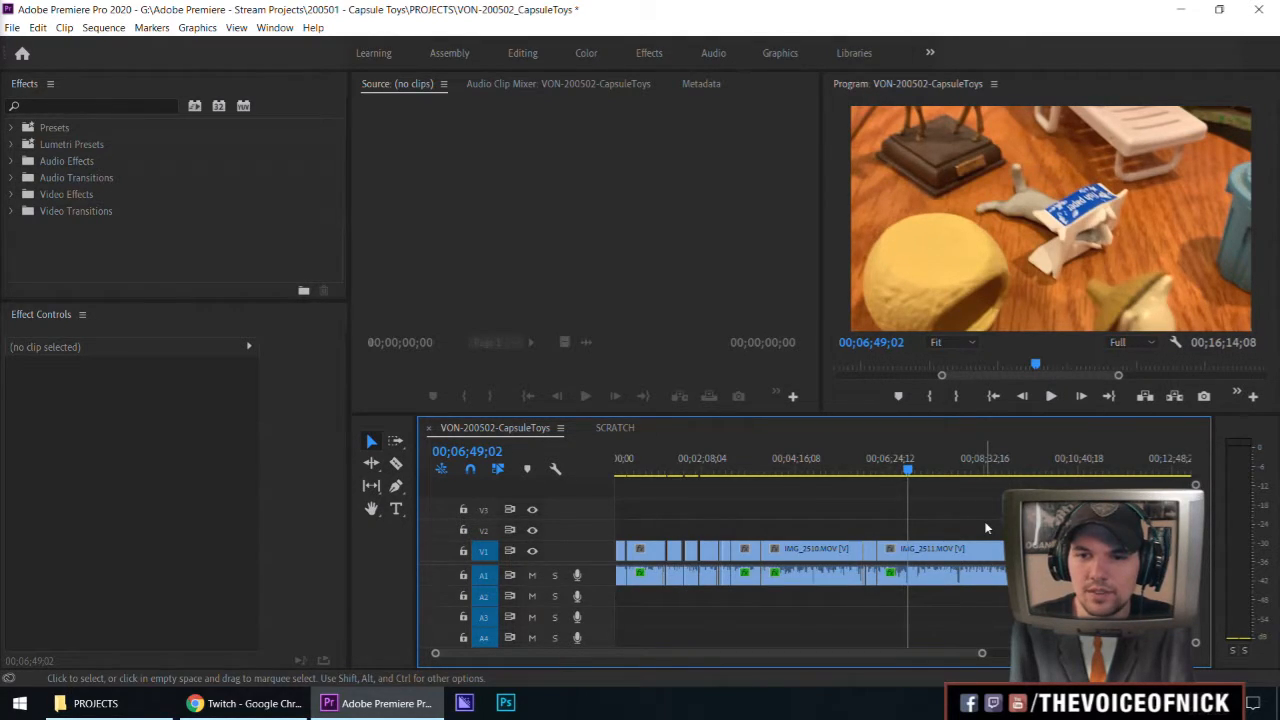
key(equal)
key(equal)
key(equal)
key(equal)
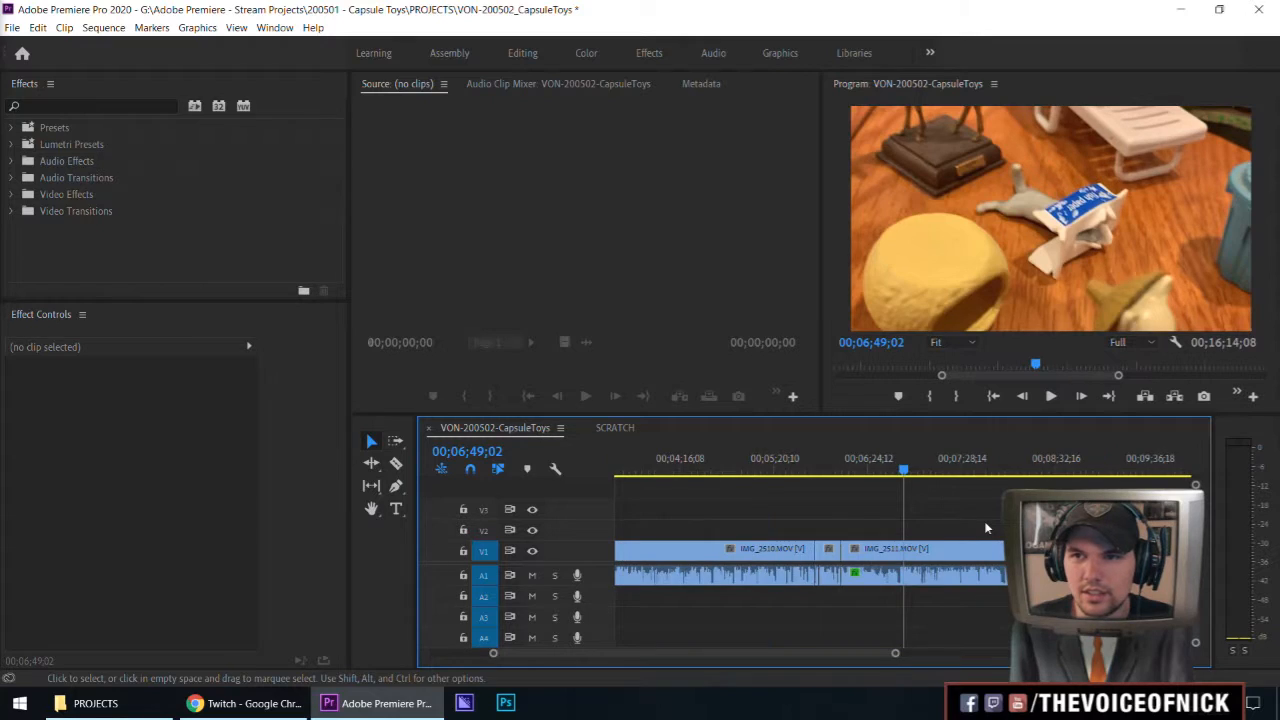
key(equal)
key(minus)
key(minus)
key(minus)
key(minus)
key(equal)
key(equal)
key(equal)
key(equal)
key(equal)
key(equal)
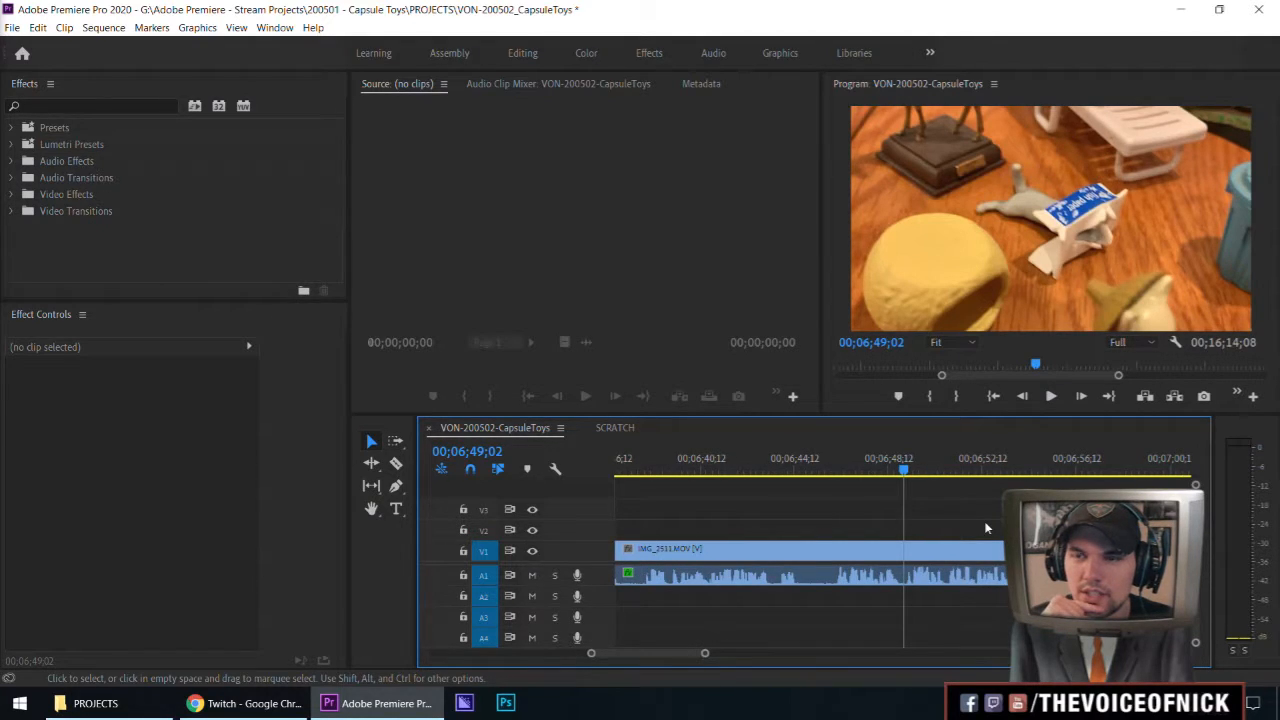
key(=)
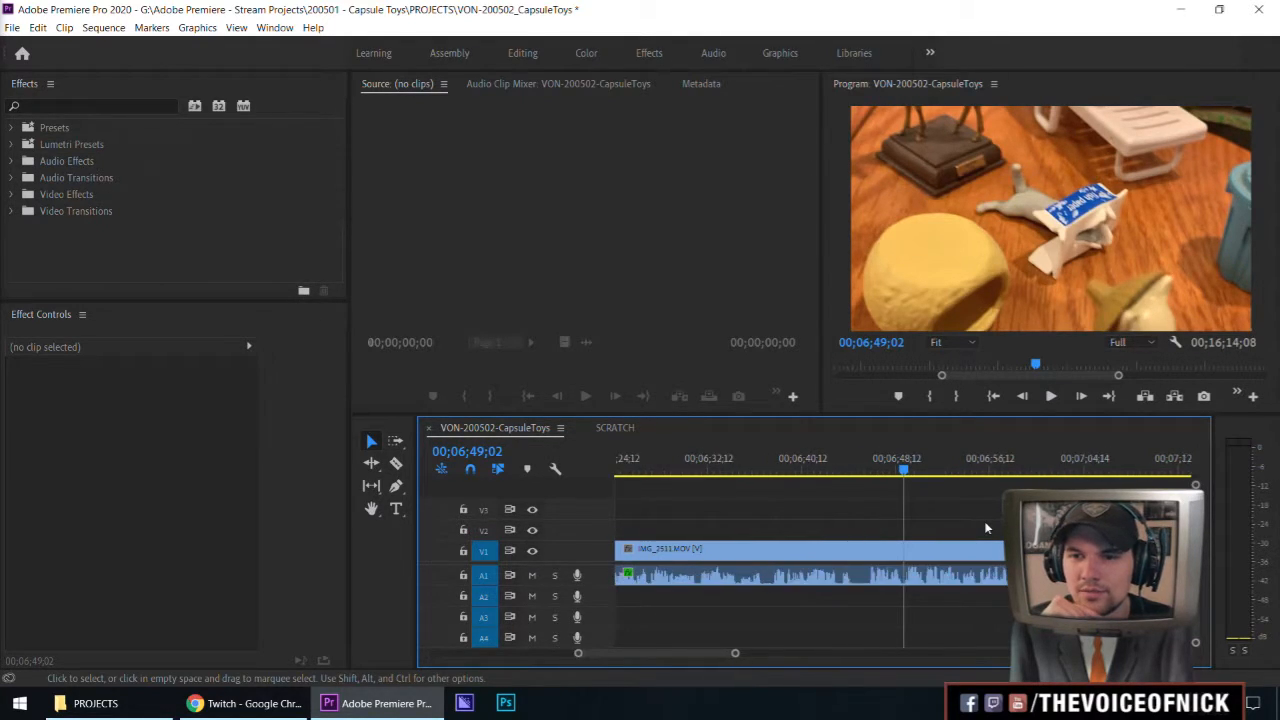
Save the project and move the playhead back to 00;06;47;18 in IMG_2511.MOV
drag(882, 464, 857, 467)
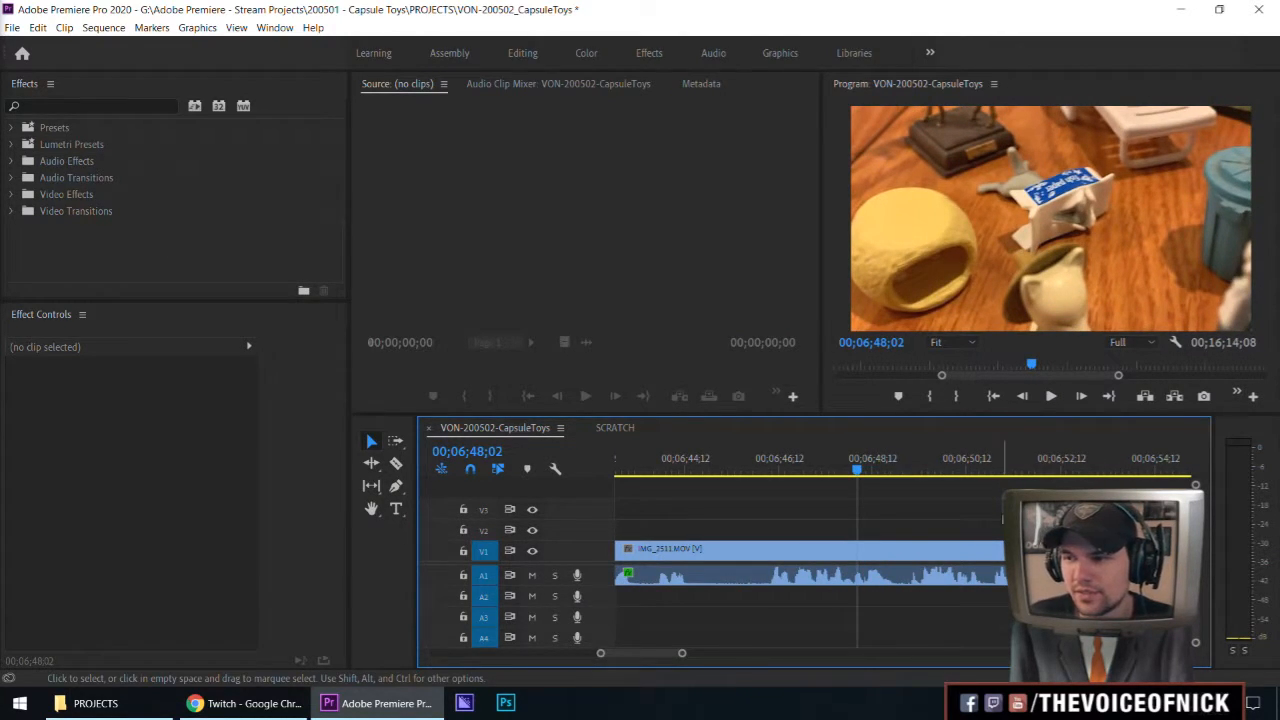
key(ctrl+s)
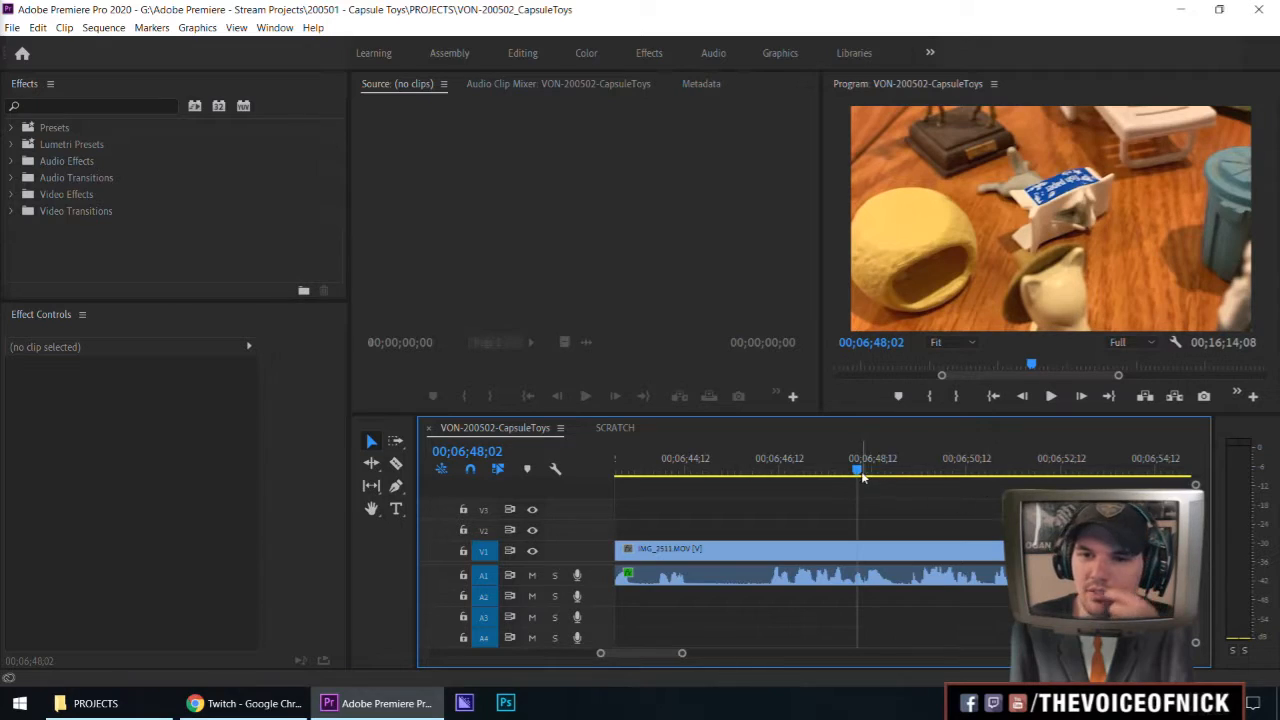
click(835, 466)
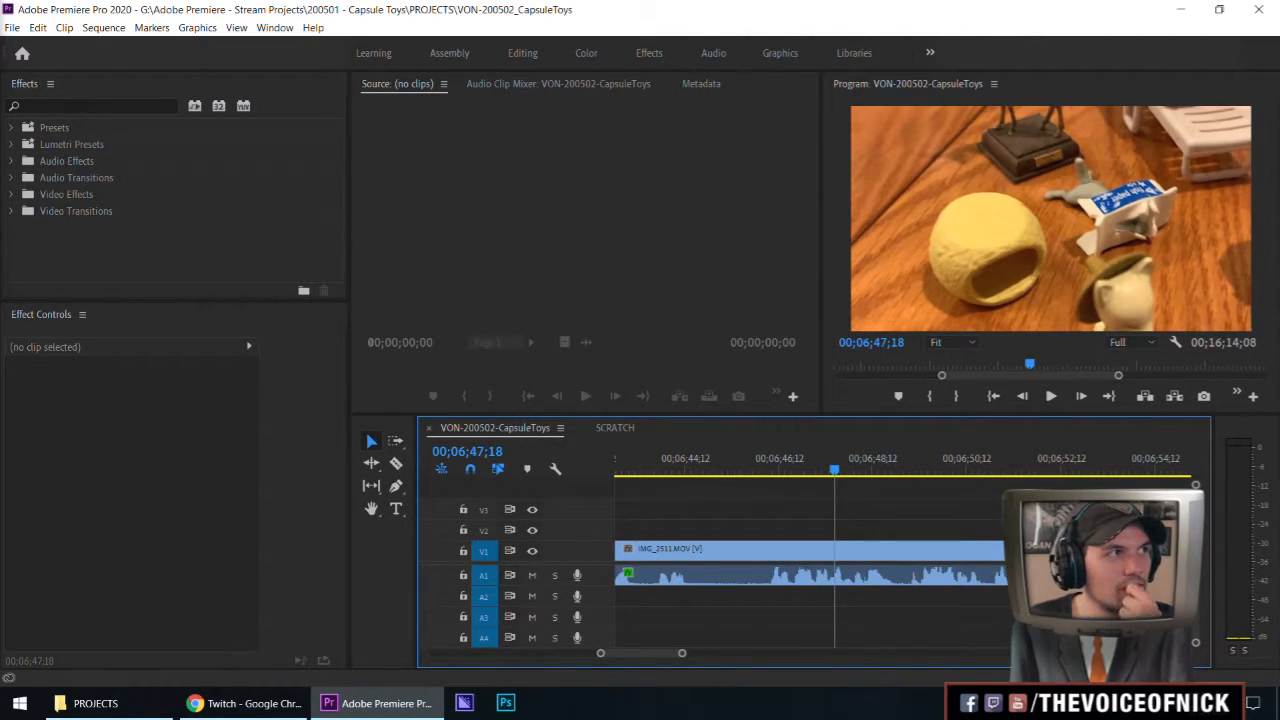
click(245, 703)
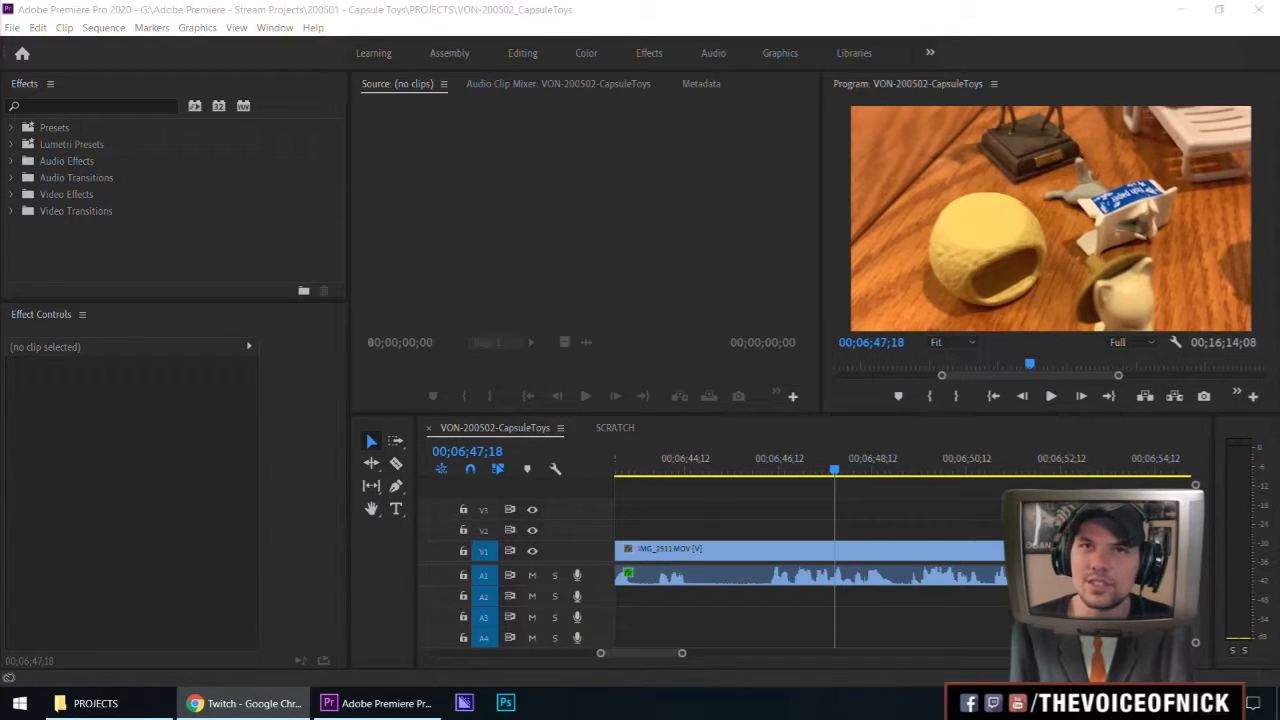
click(909, 504)
key(alt+Tab)
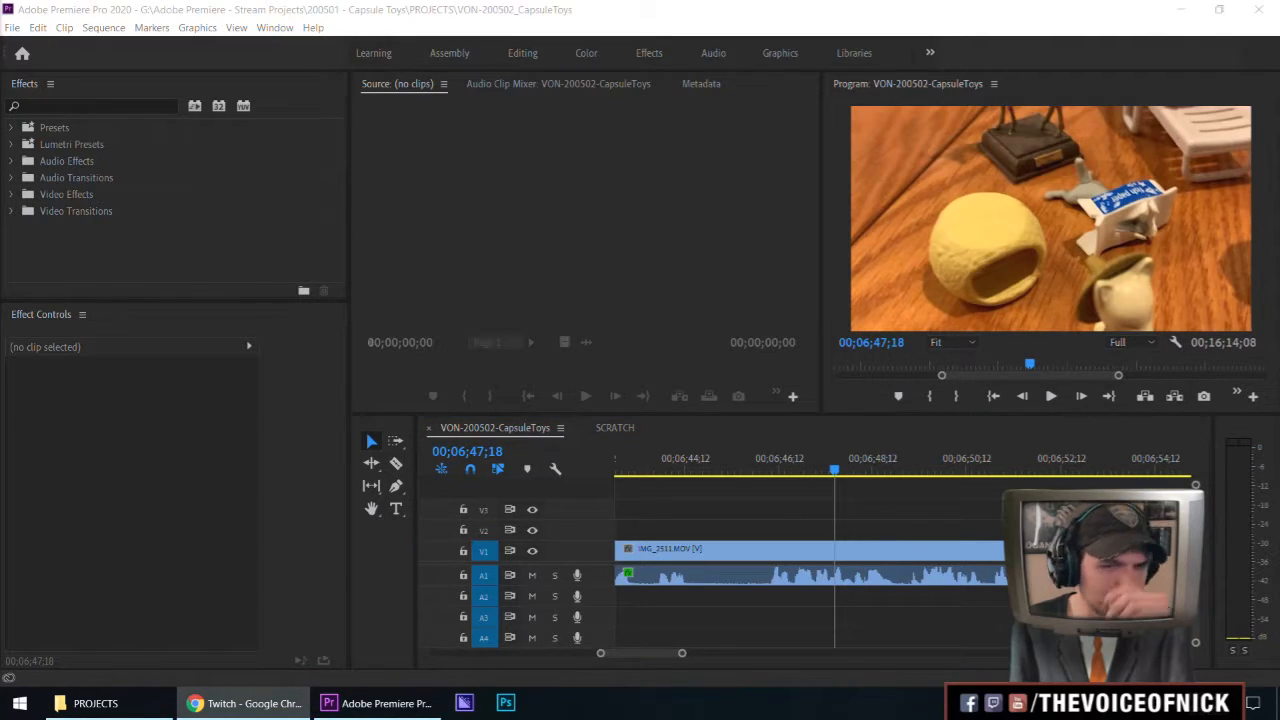
key(alt+Tab)
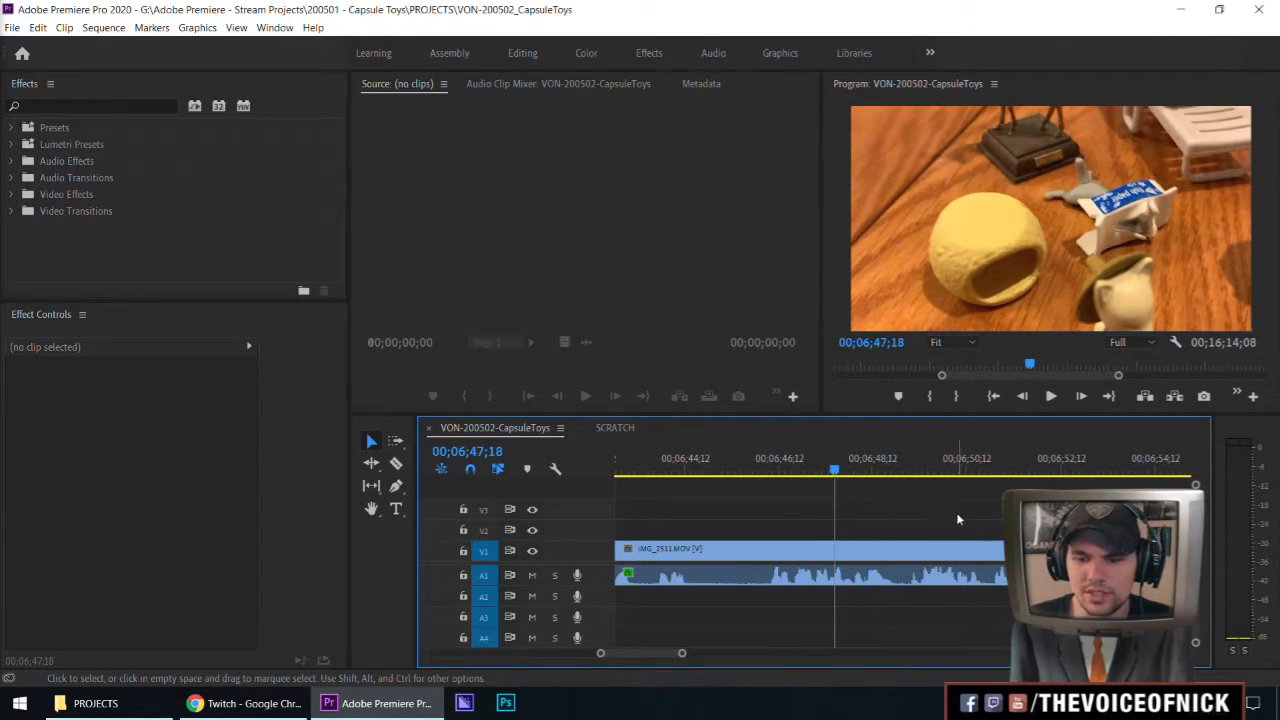
Replay IMG_2511.MOV from about 00;06;46 through 00;07;14 to look for passages to trim
scroll(956, 512, left, 1)
click(868, 466)
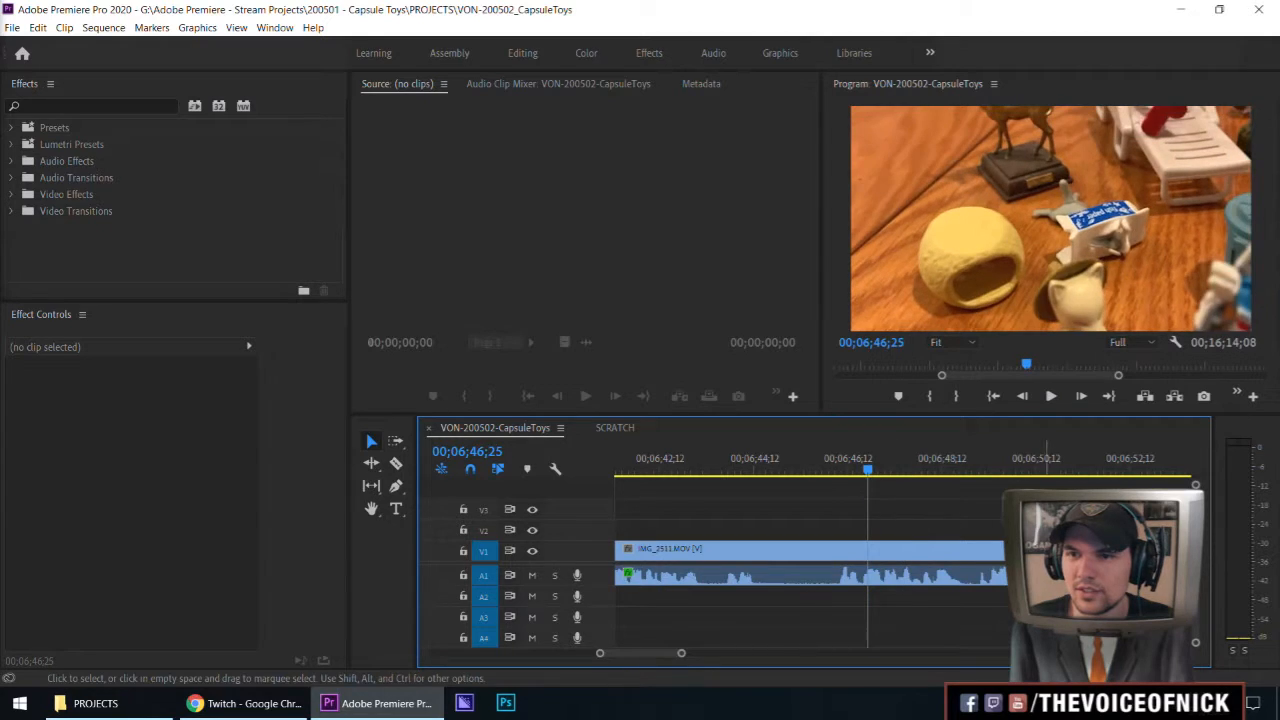
scroll(975, 516, left, 2)
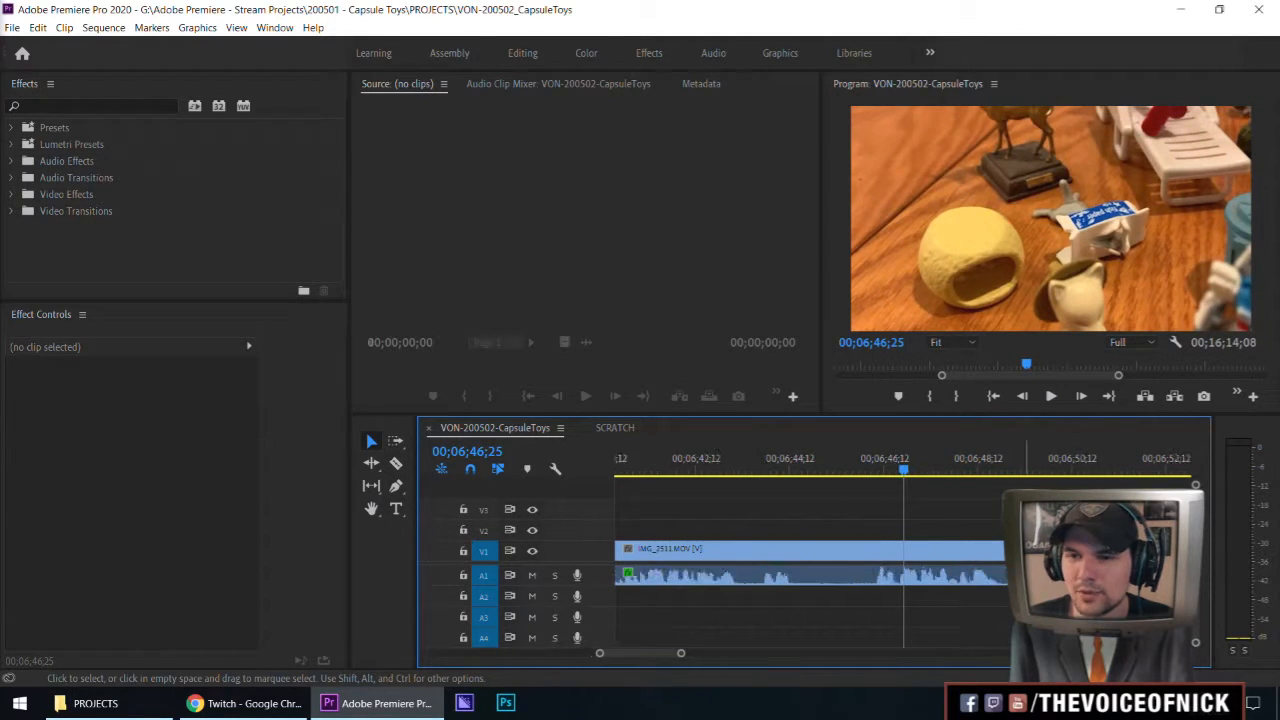
scroll(958, 531, right, 3)
scroll(955, 526, right, 3)
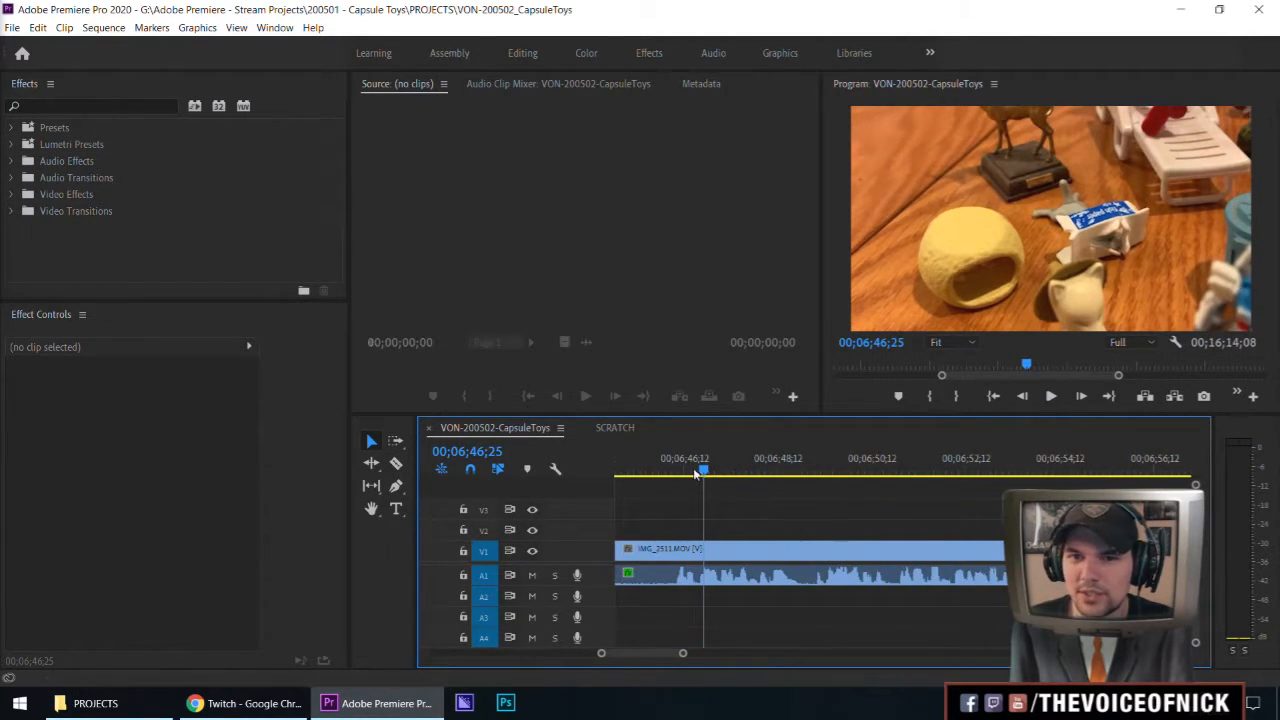
click(687, 466)
key(space)
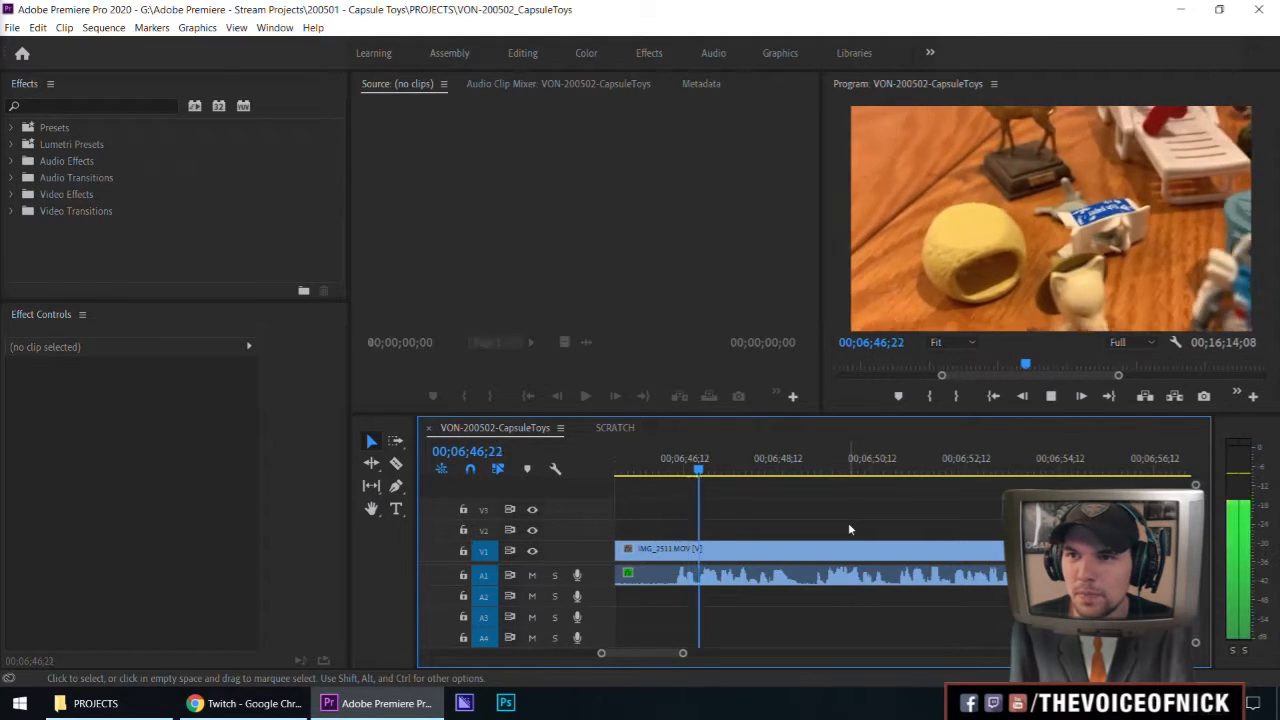
key(minus)
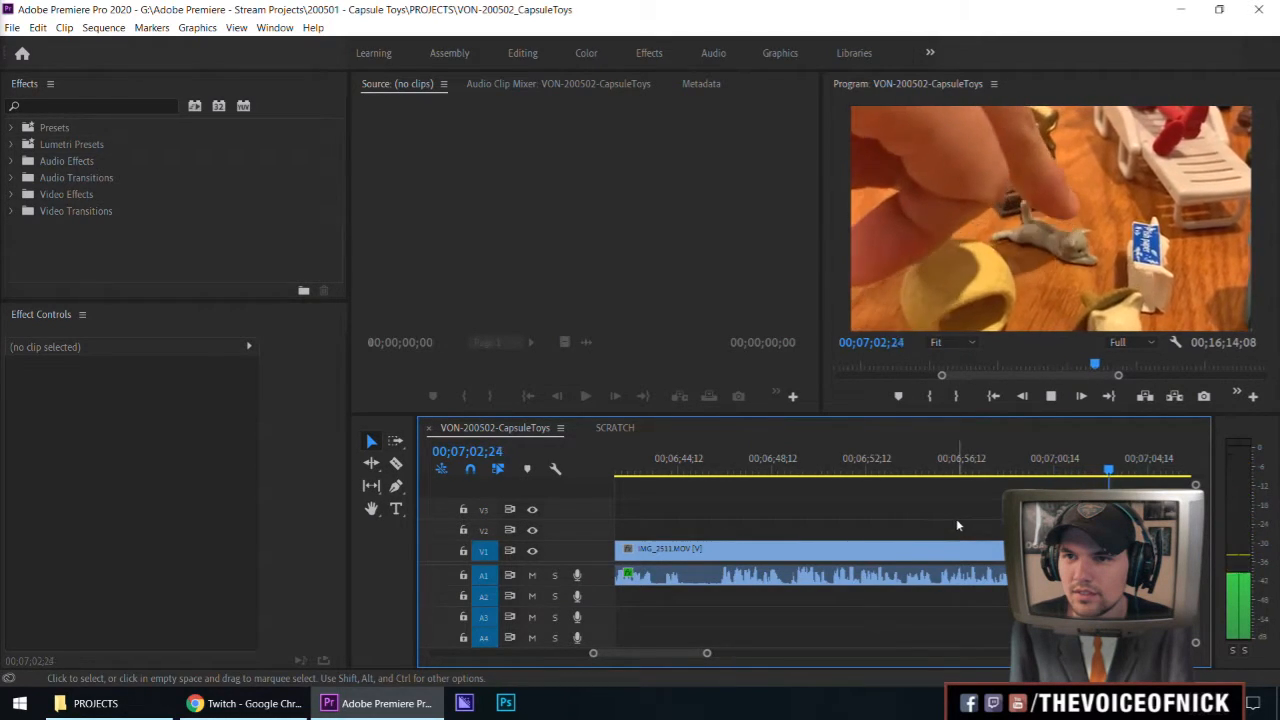
key(minus)
key(equal)
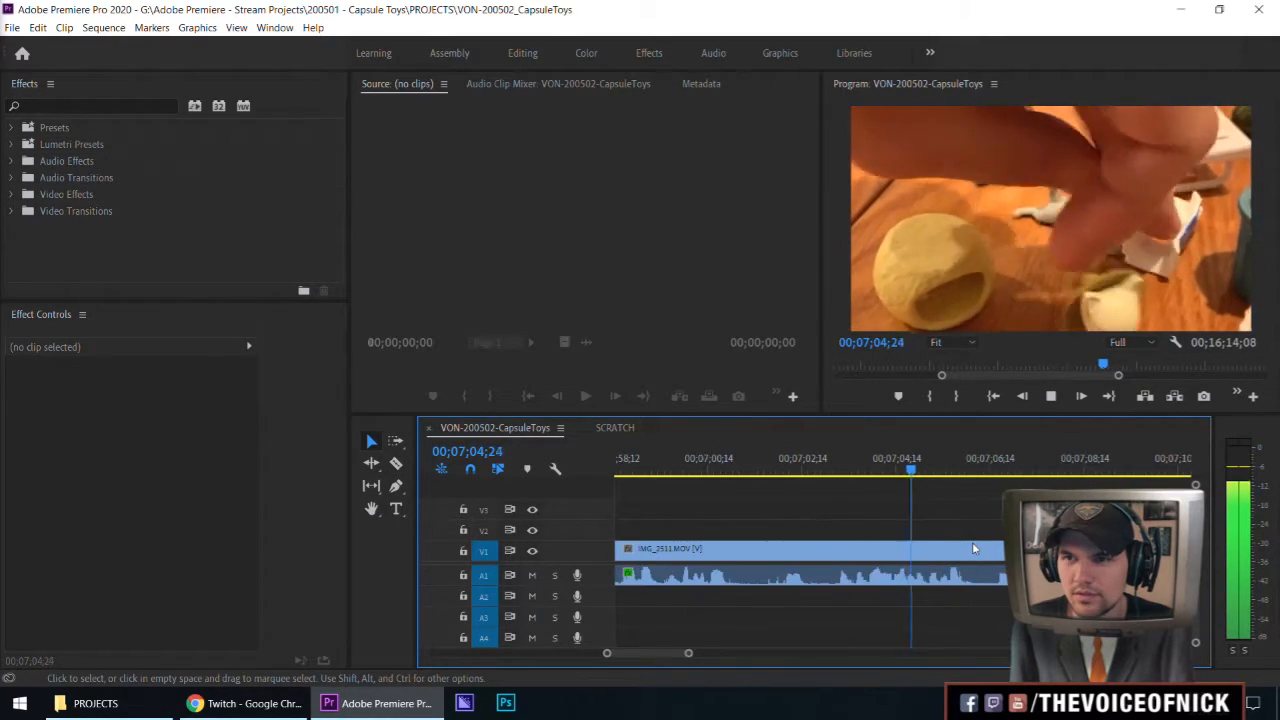
key(minus)
key(equal)
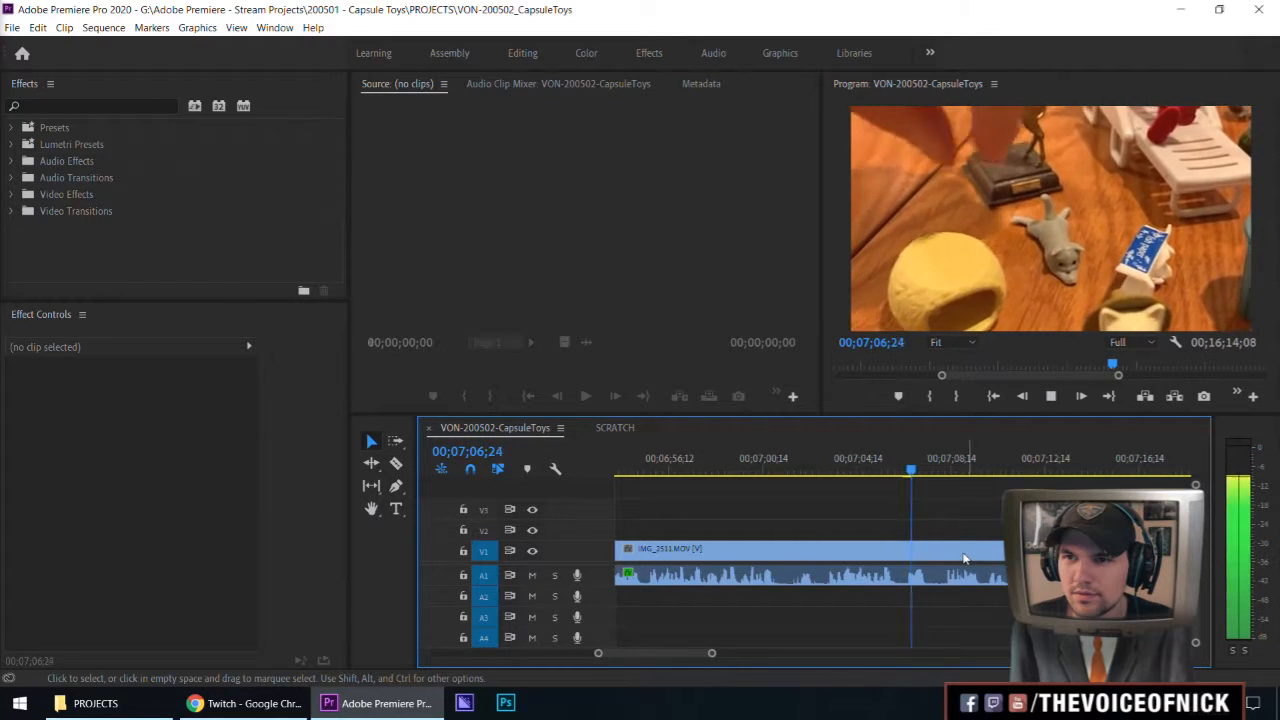
scroll(1010, 558, down, 2)
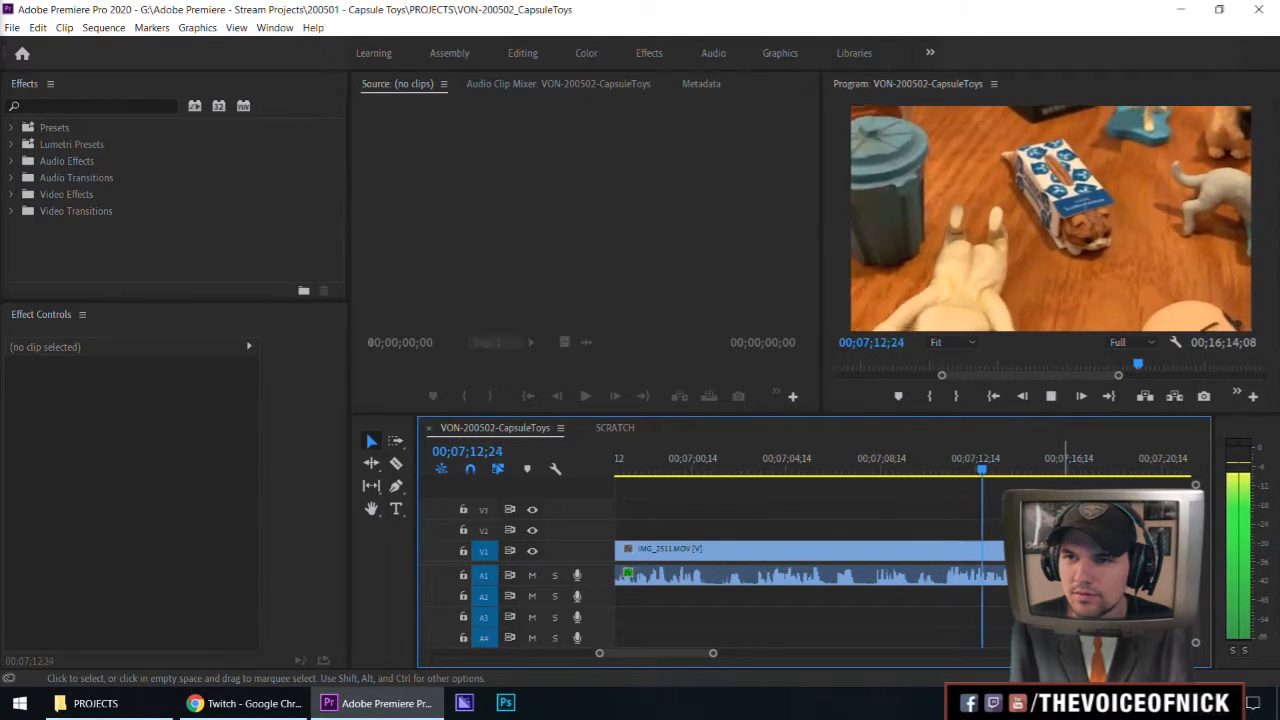
scroll(1065, 558, down, 3)
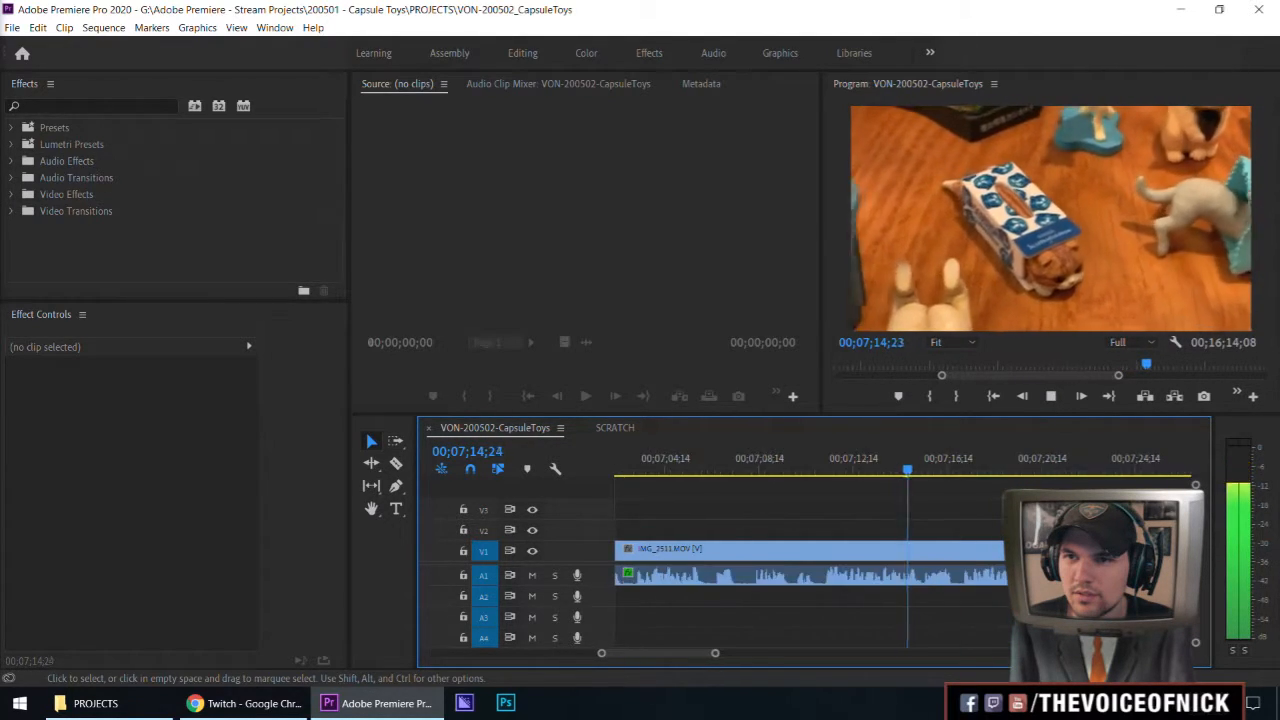
Move the playhead back to just before 00;07;01 and replay IMG_2511.MOV closely, stopping at 00;07;03;13
key(minus)
key(minus)
key(space)
drag(841, 470, 823, 471)
key(space)
key(equal)
key(equal)
key(equal)
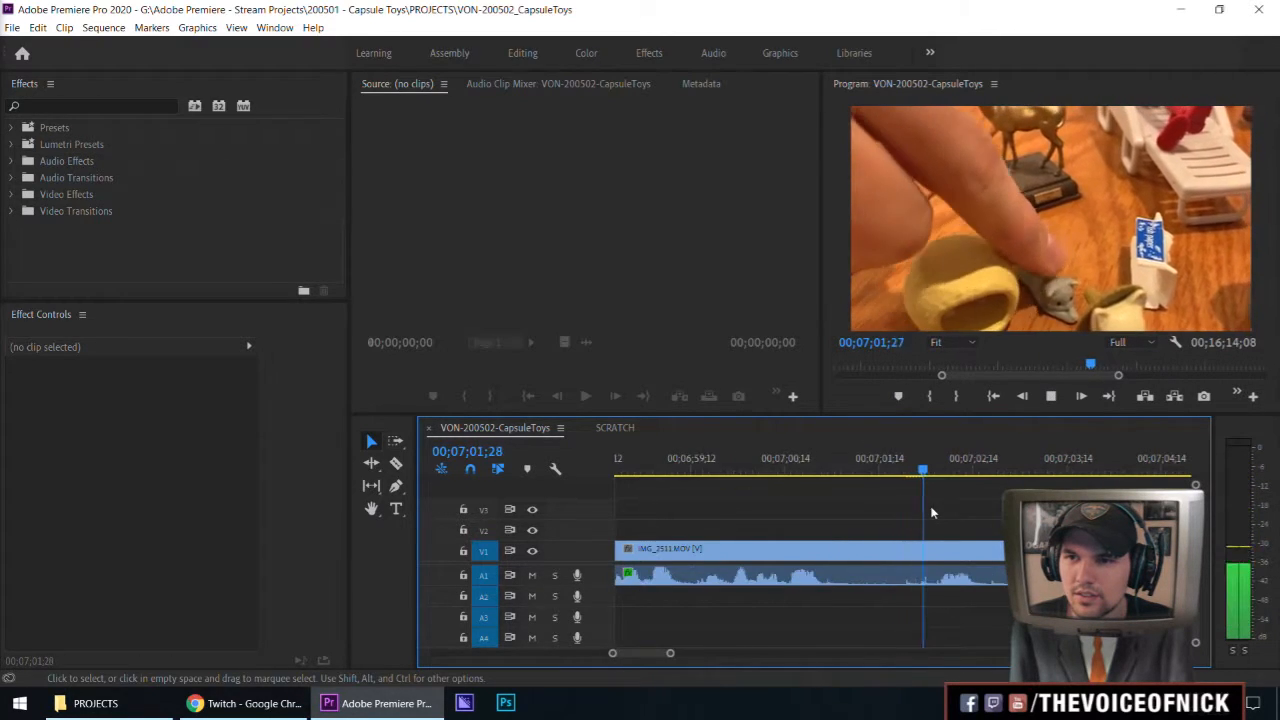
key(equal)
key(space)
key(minus)
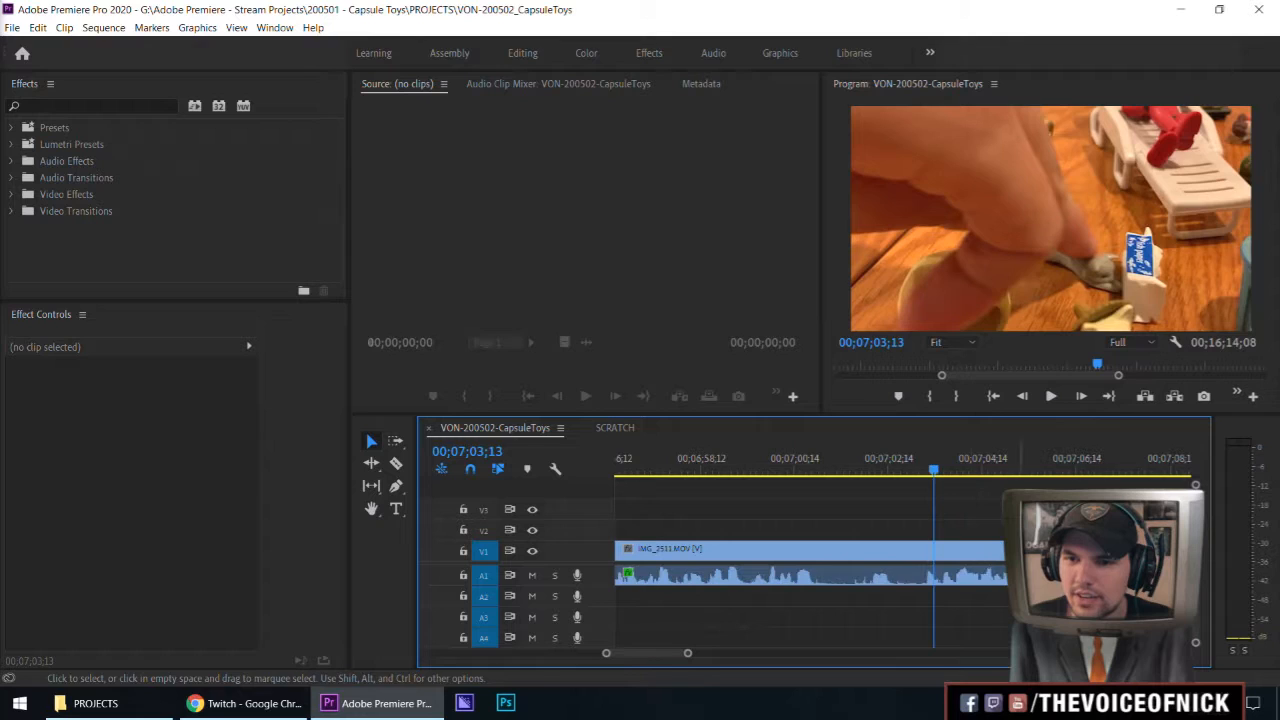
Replay IMG_2511.MOV from about 00;06;58 through 00;07;01
drag(932, 471, 689, 476)
key(space)
key(space)
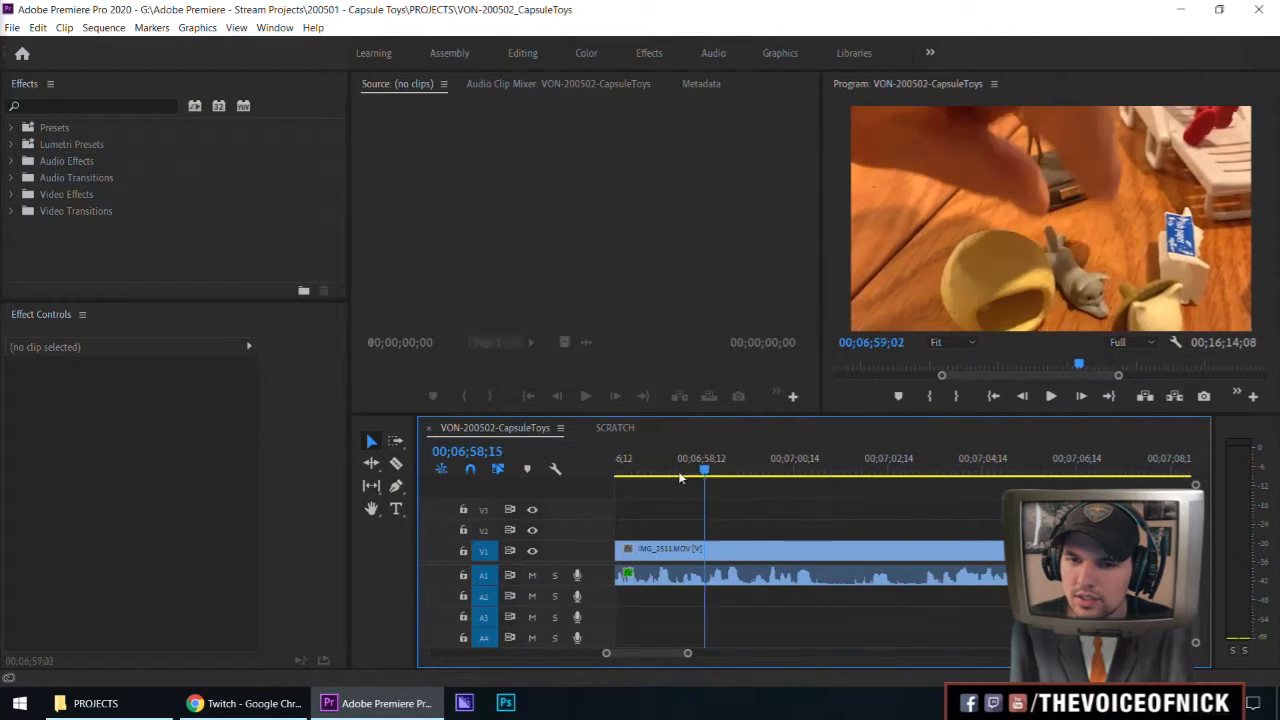
key(space)
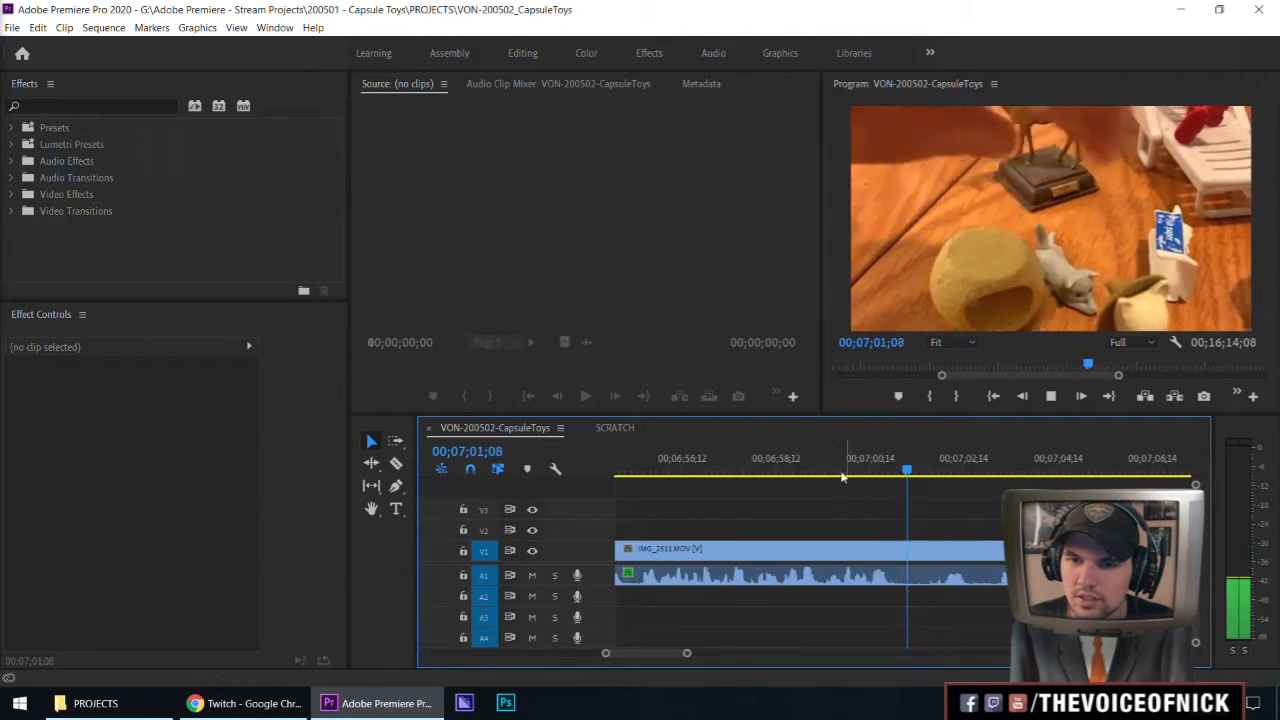
Move the playhead back before 00;06;54;20 and review IMG_2511.MOV, stopping at 00;07;01;25
key(minus)
drag(699, 470, 686, 471)
key(space)
key(minus)
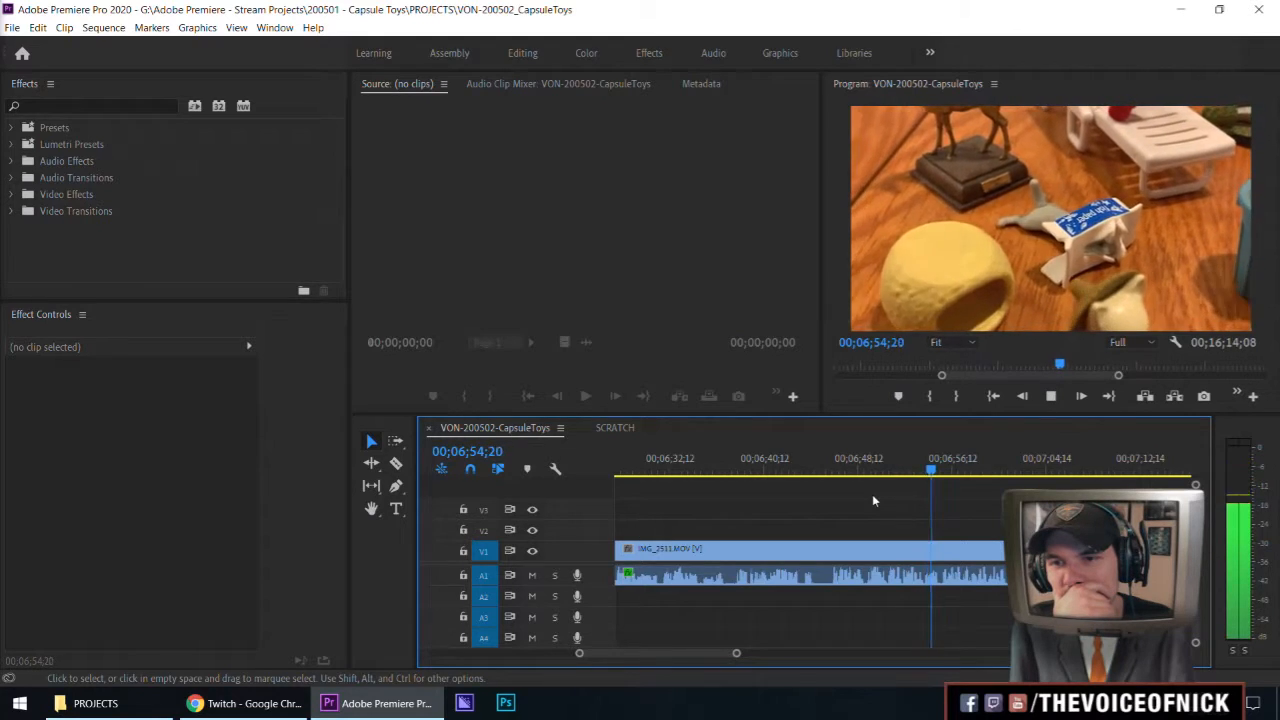
key(equal)
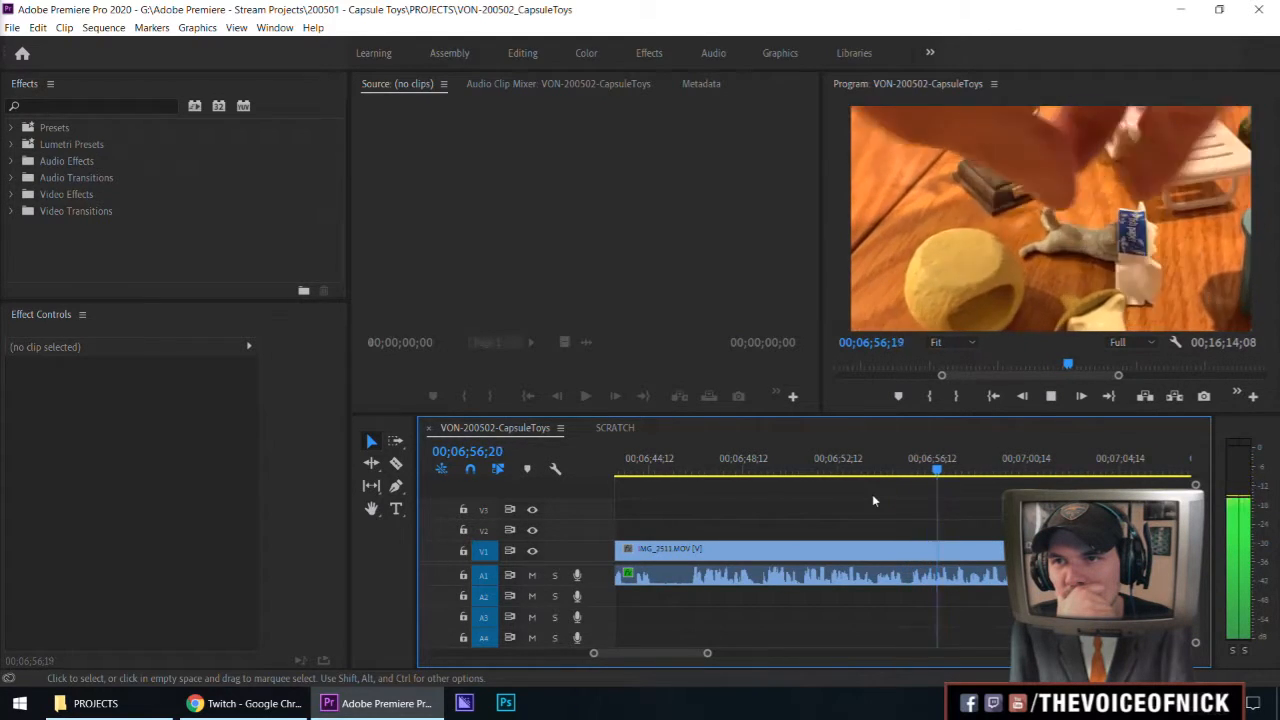
key(minus)
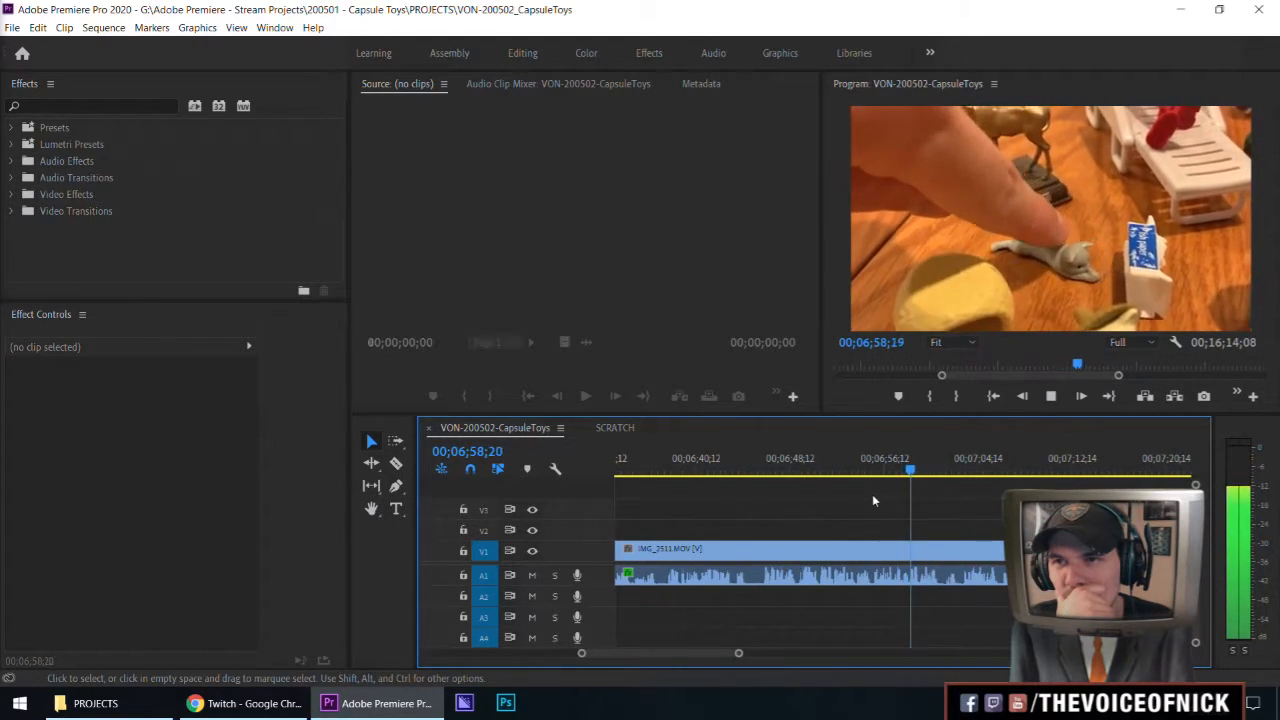
key(equal)
key(equal)
key(equal)
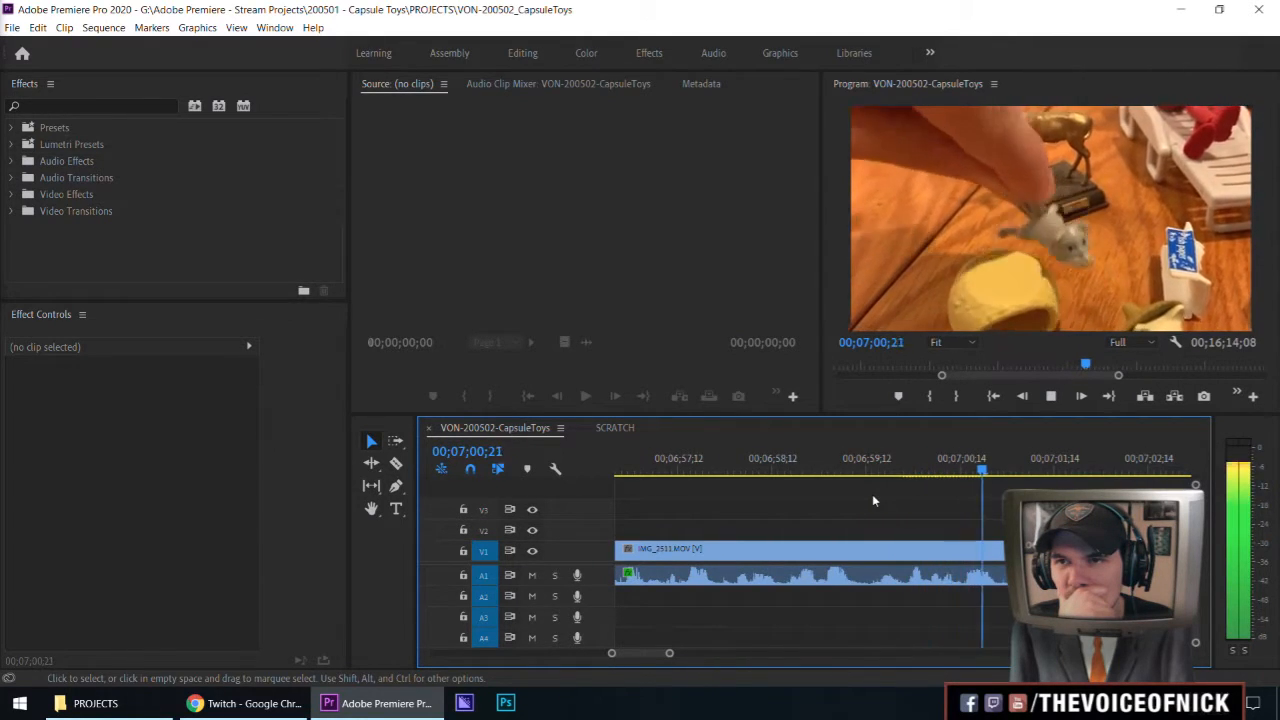
key(space)
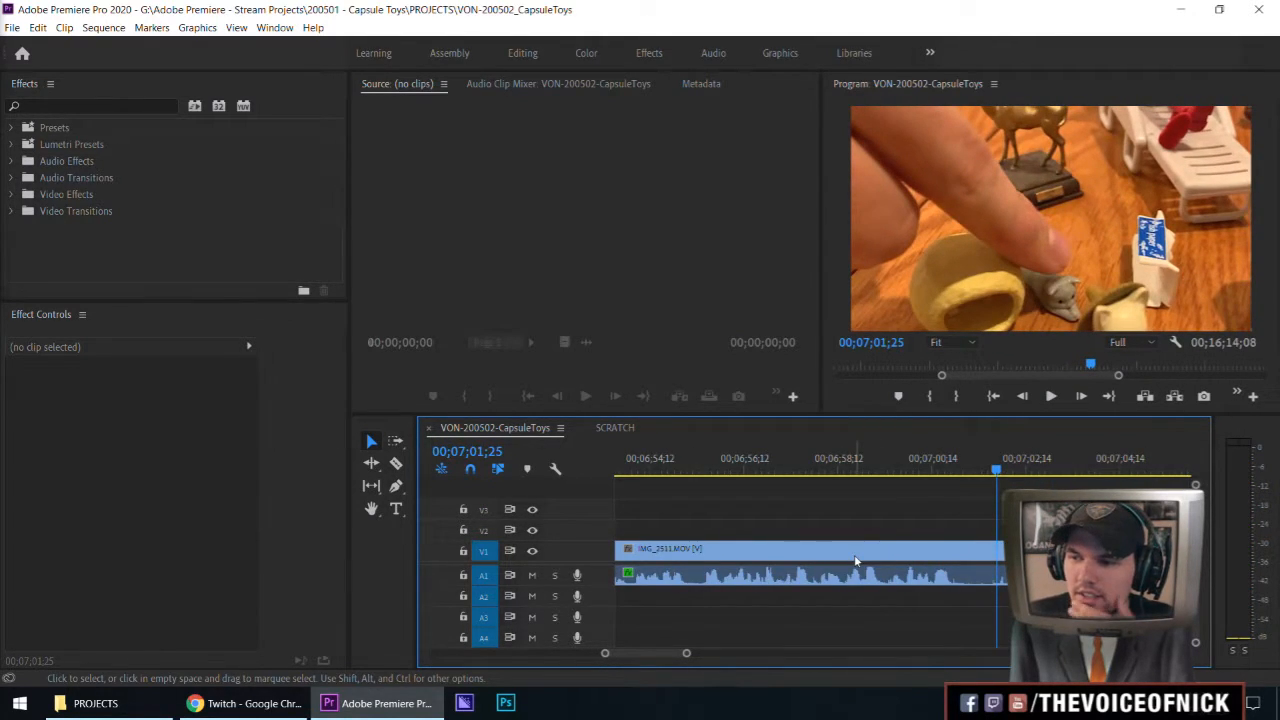
Save the project and move the playhead back to 00;06;50;25 in IMG_2511.MOV
drag(884, 472, 836, 472)
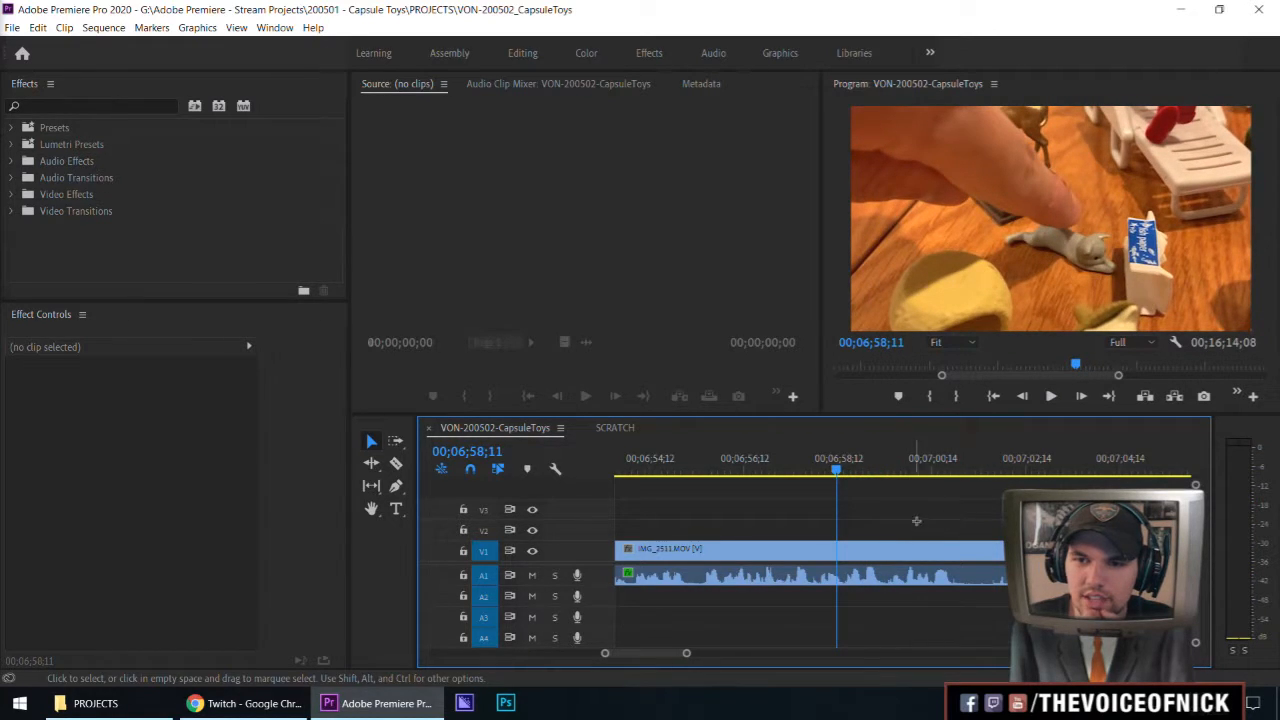
key(ctrl+s)
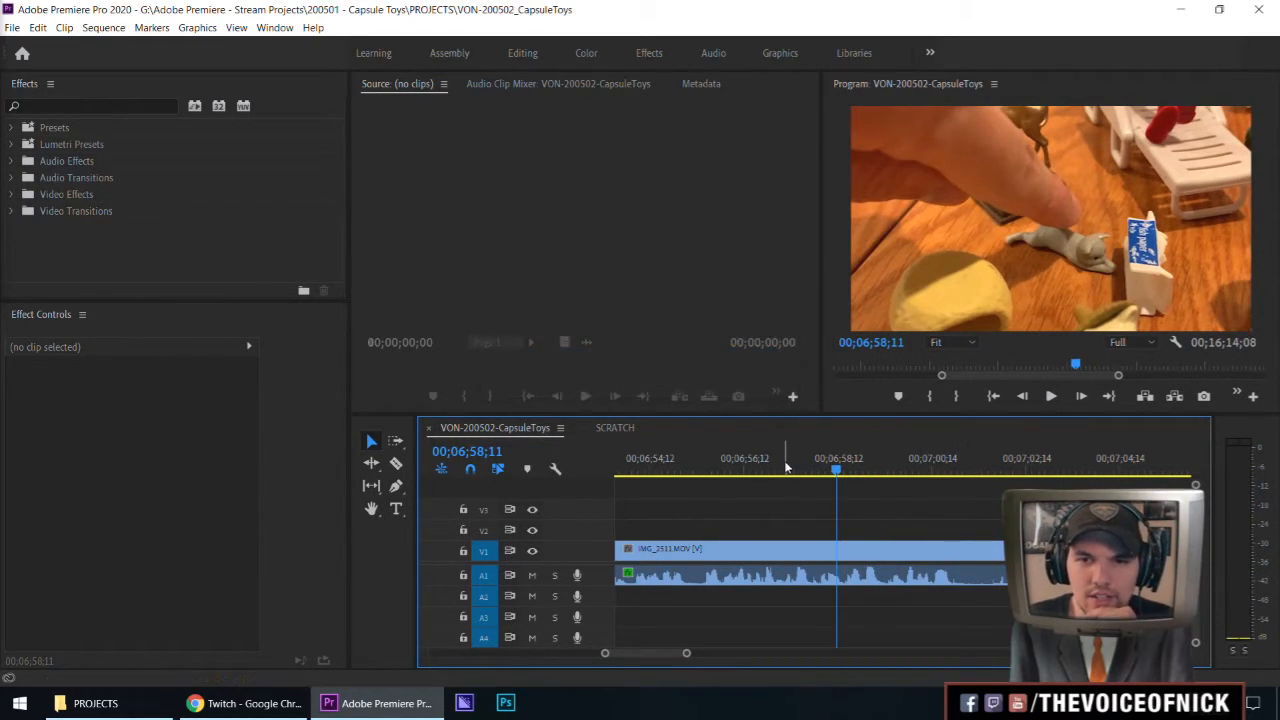
click(678, 462)
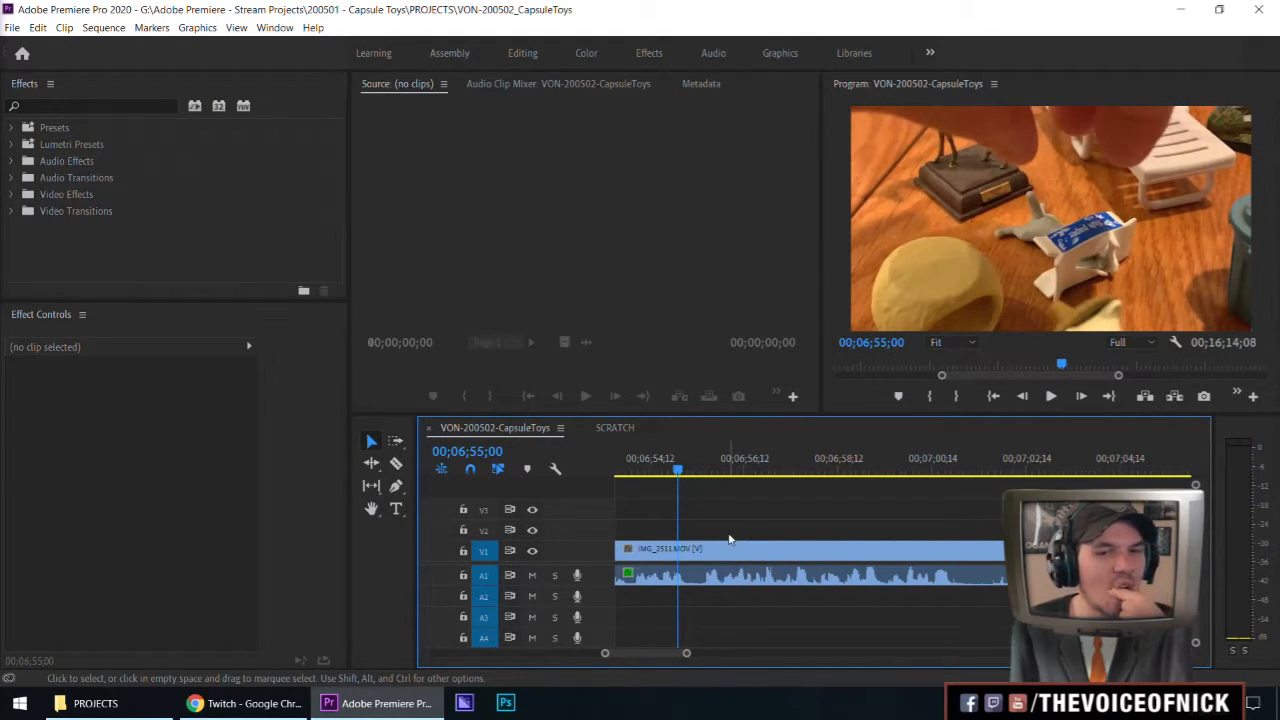
key(minus)
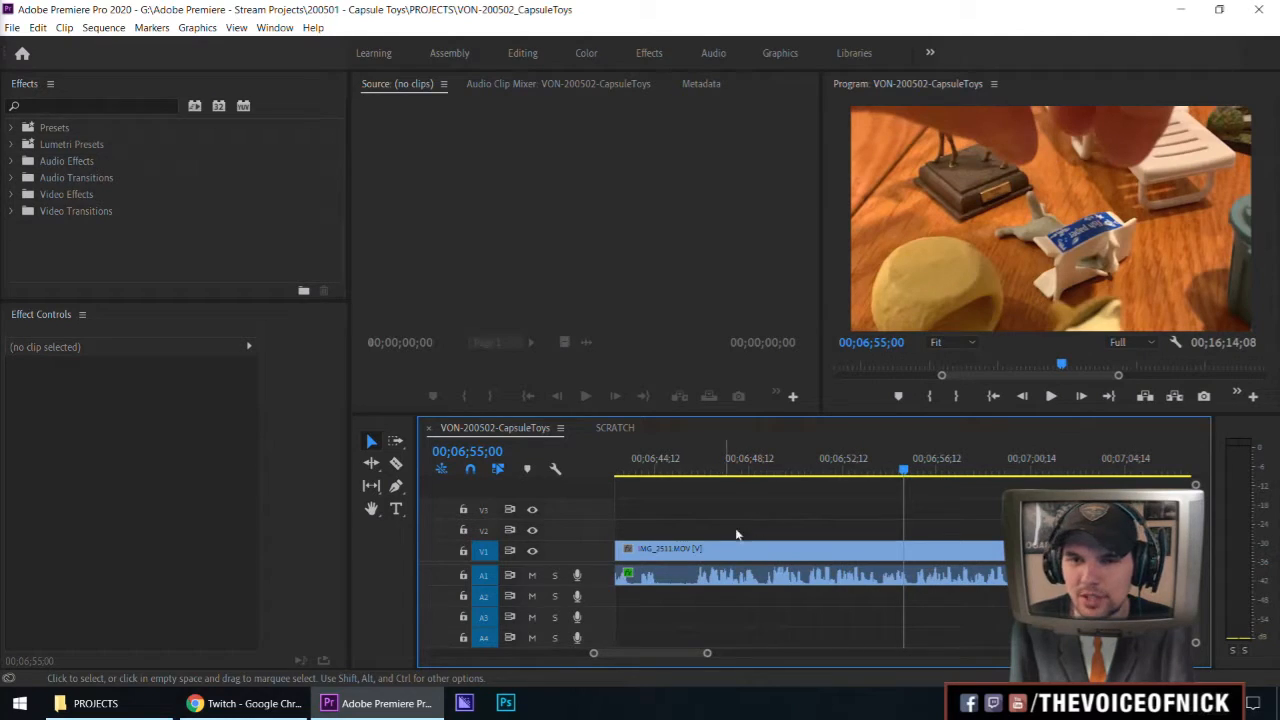
drag(868, 466, 842, 468)
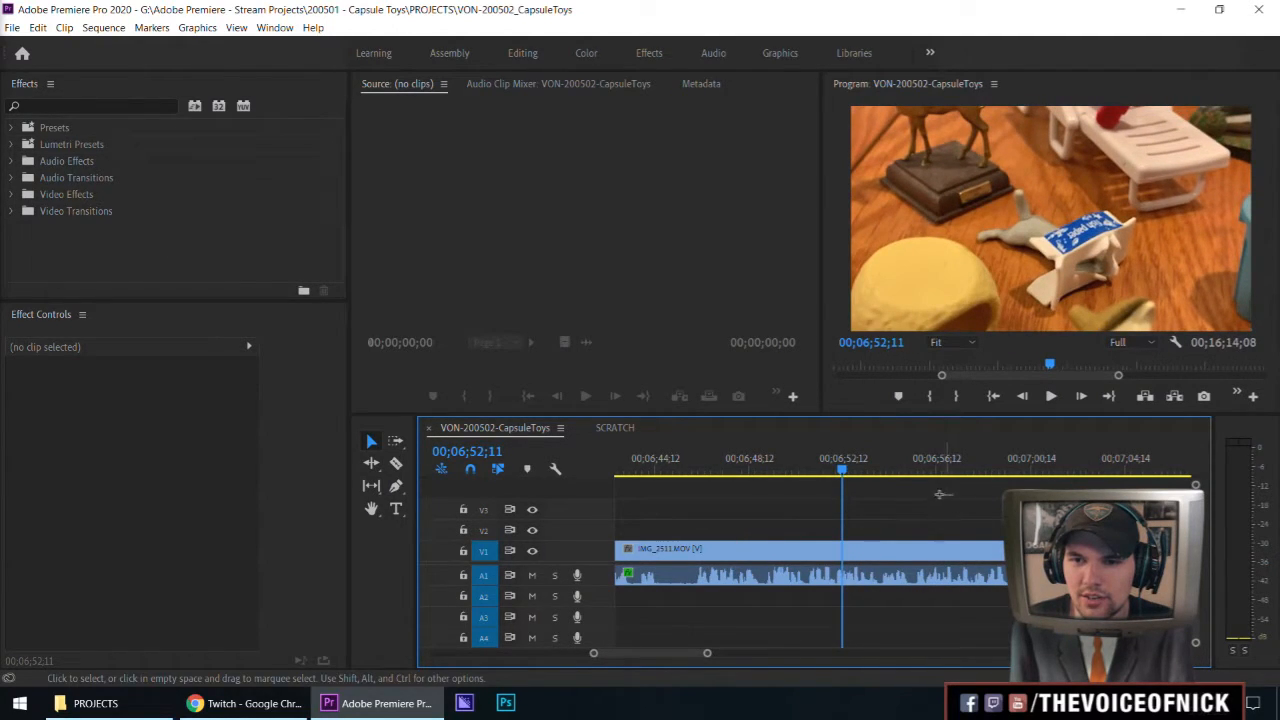
scroll(918, 508, up, 2)
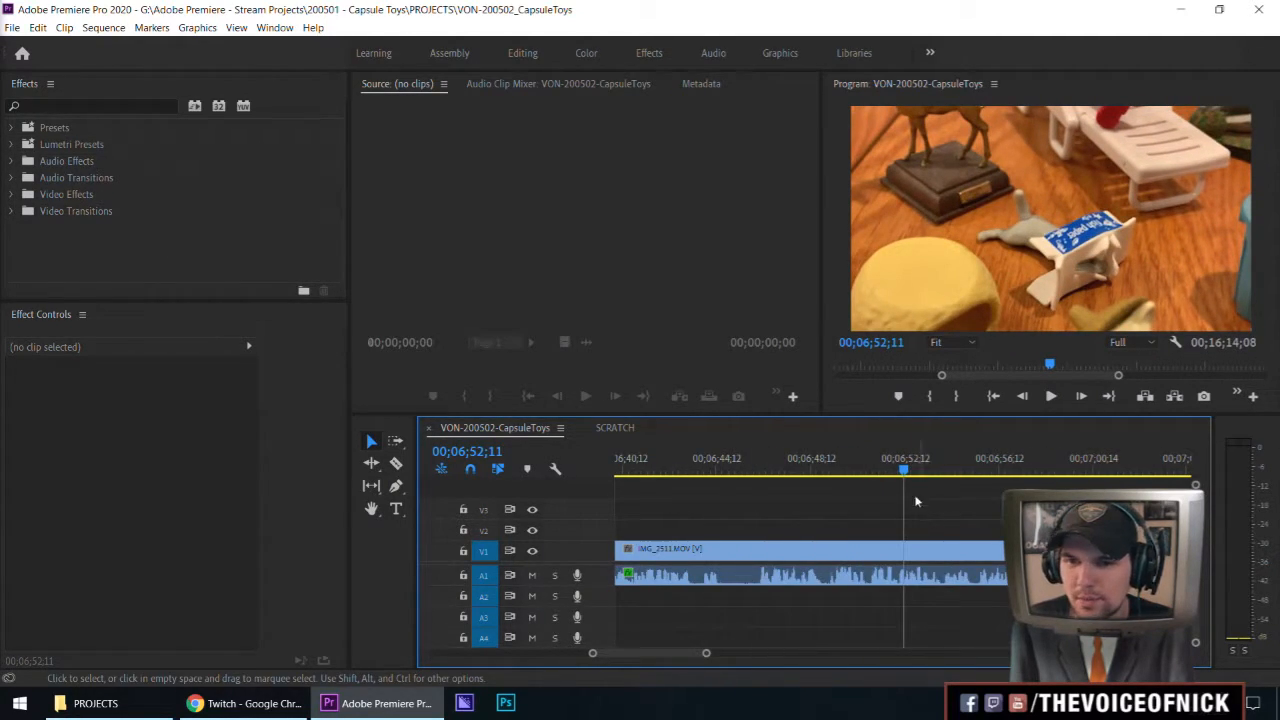
click(892, 469)
drag(890, 472, 868, 471)
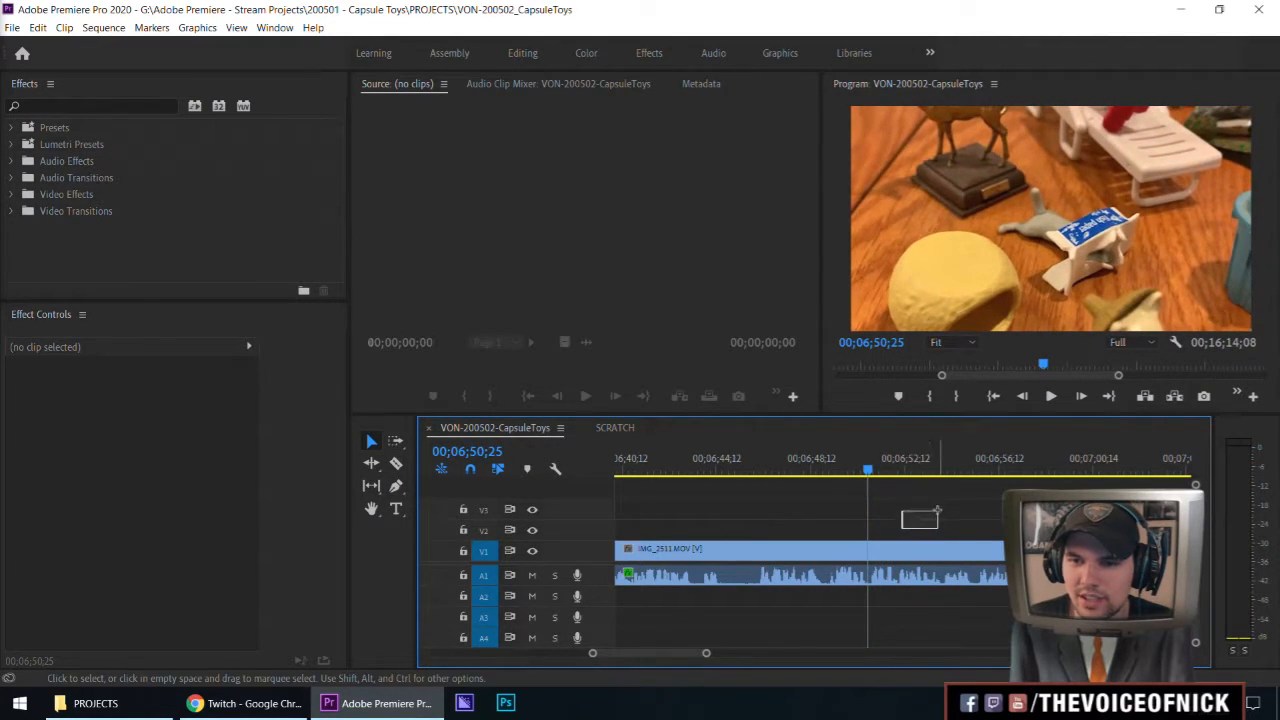
Play IMG_2511.MOV from 00;06;50;25 and stop at 00;06;59;14
scroll(945, 516, up, 1)
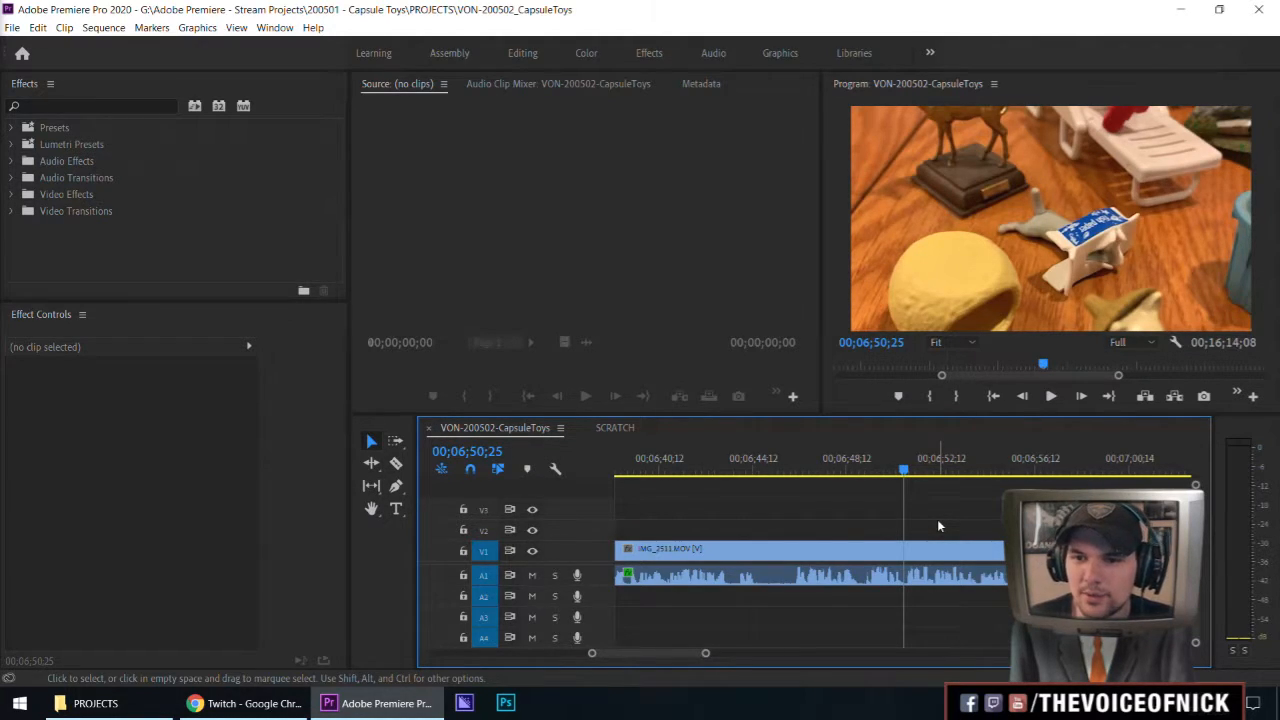
scroll(938, 521, down, 1)
scroll(938, 521, up, 2)
scroll(938, 521, down, 1)
drag(968, 515, 940, 523)
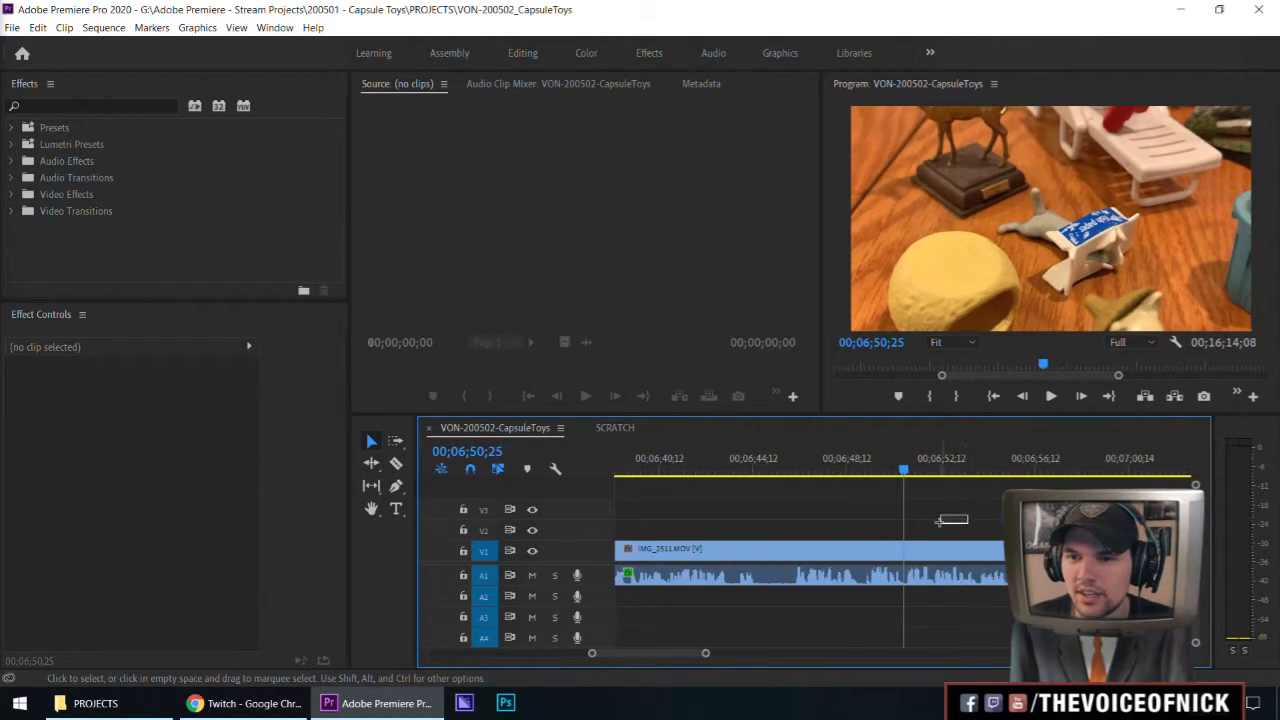
key(space)
scroll(939, 522, down, 1)
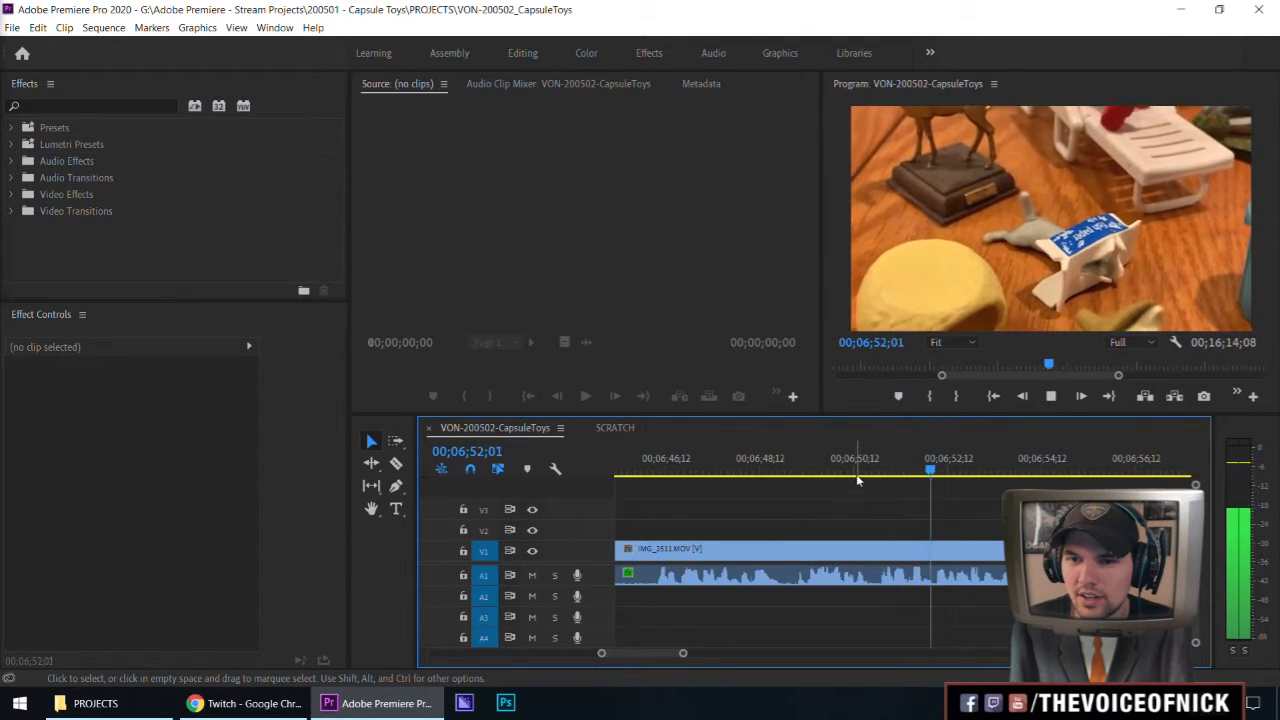
key(equal)
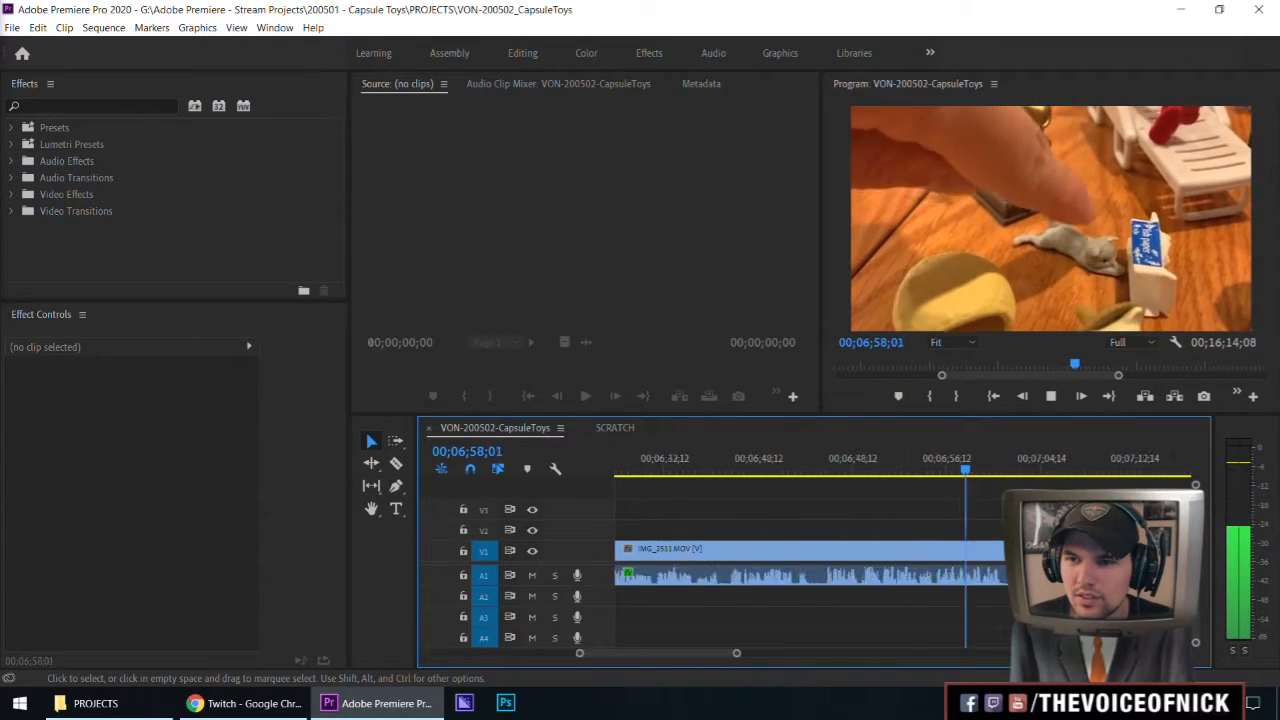
key(space)
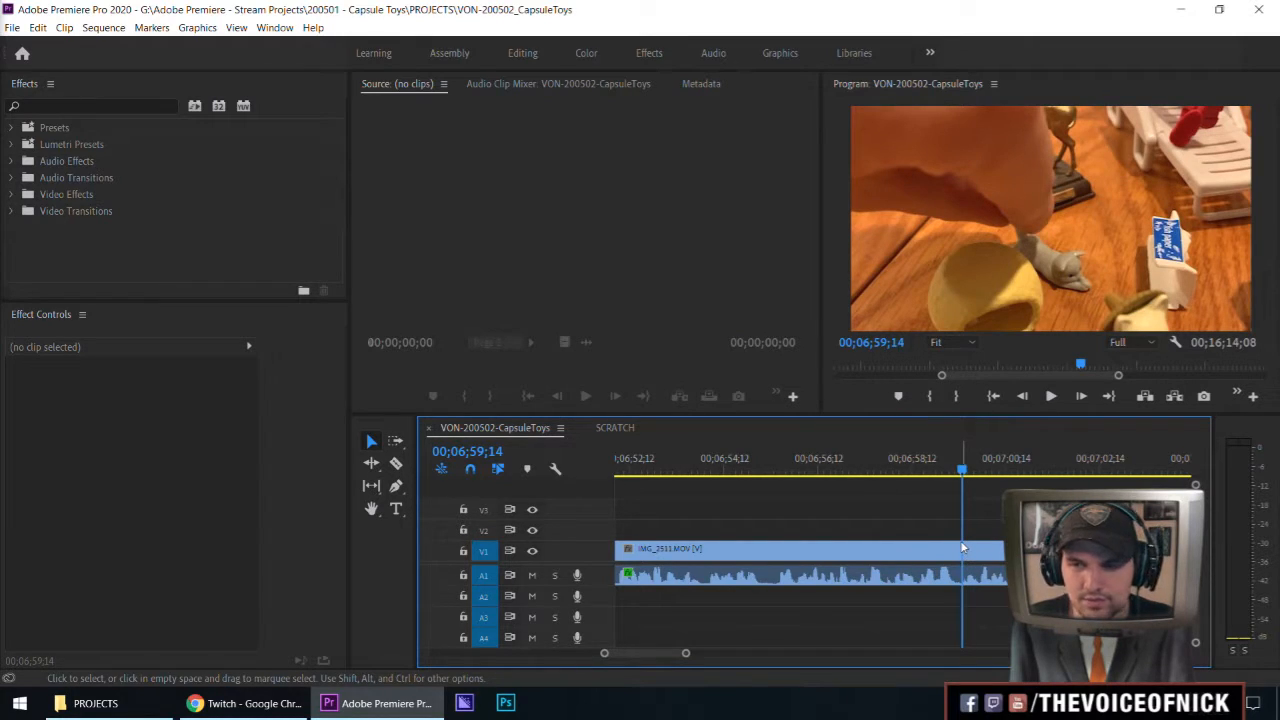
Continue playback past 00;07;05 and replay from 00;07;03;25 to find the cut point
scroll(941, 502, down, 3)
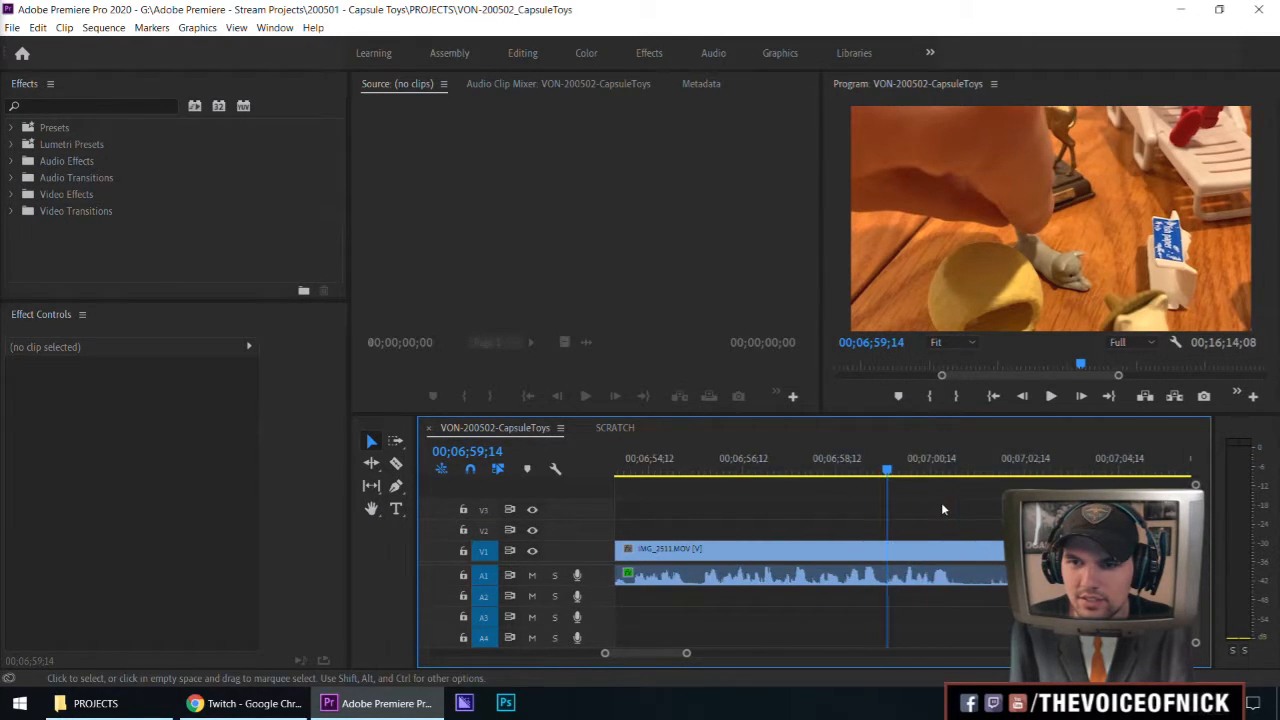
key(space)
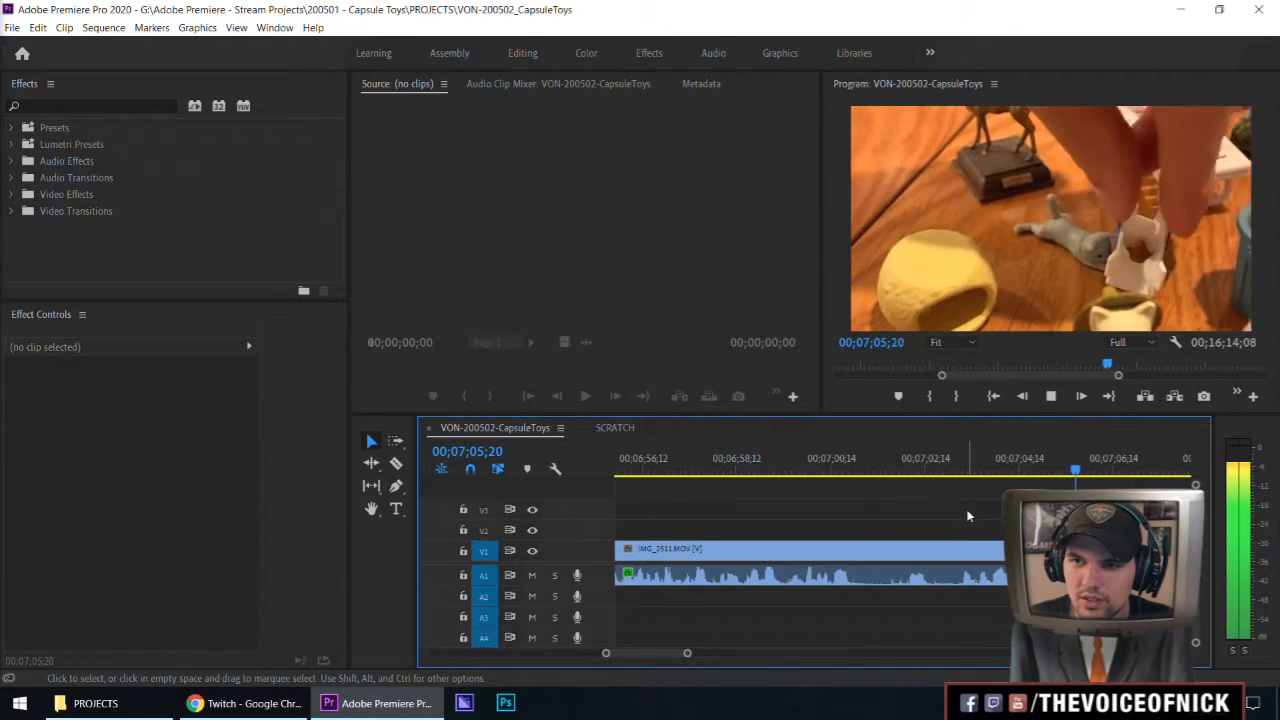
click(990, 470)
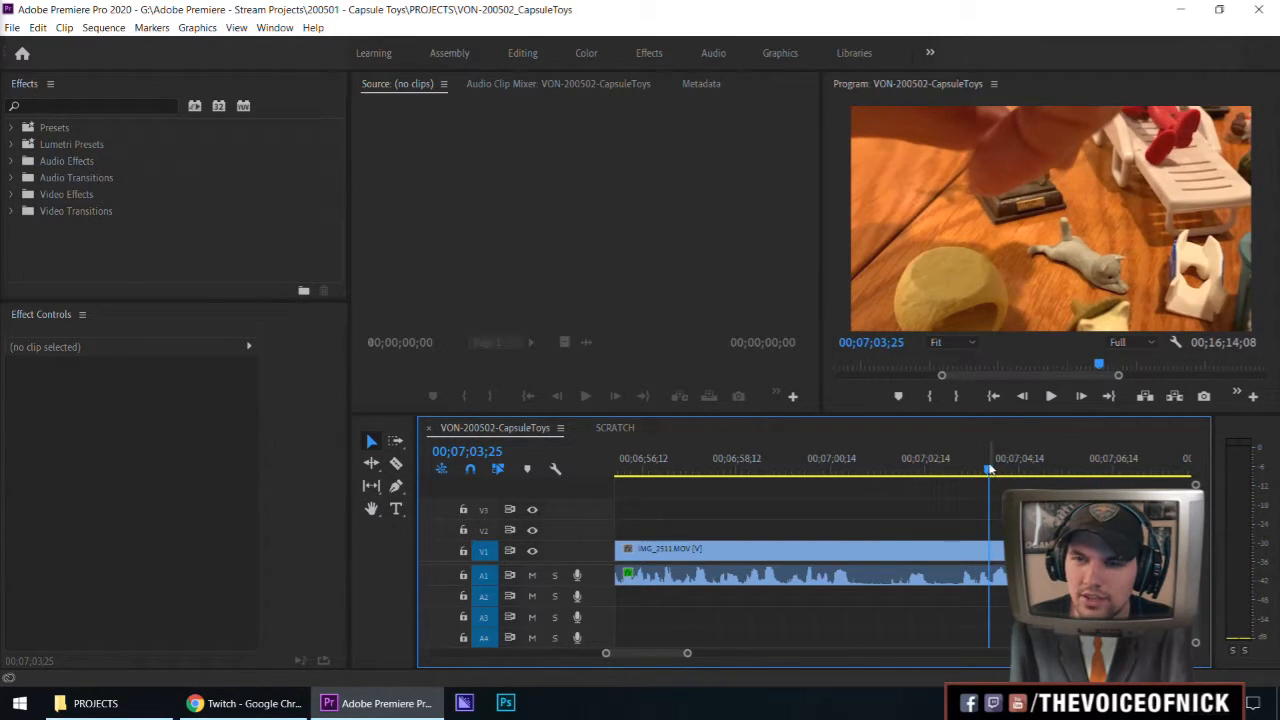
key(space)
key(space)
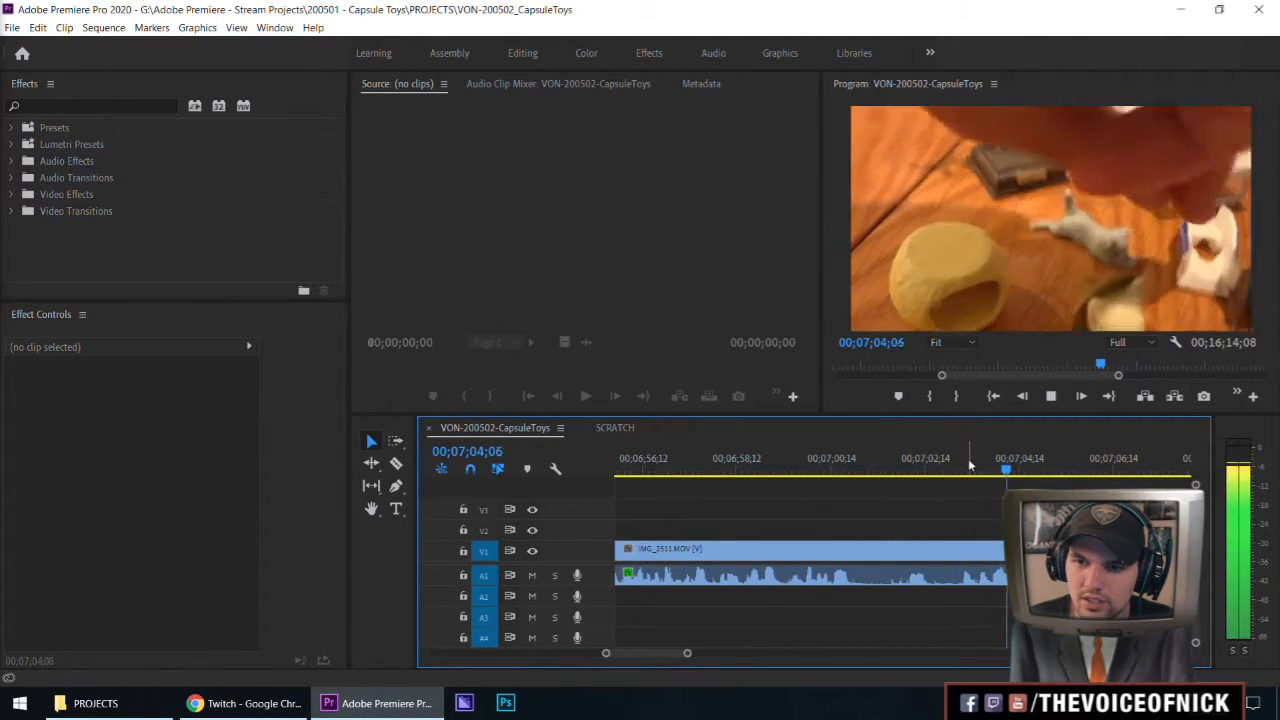
Split IMG_2511.MOV with the Razor tool at about 00;07;03
click(953, 466)
key(c)
click(955, 549)
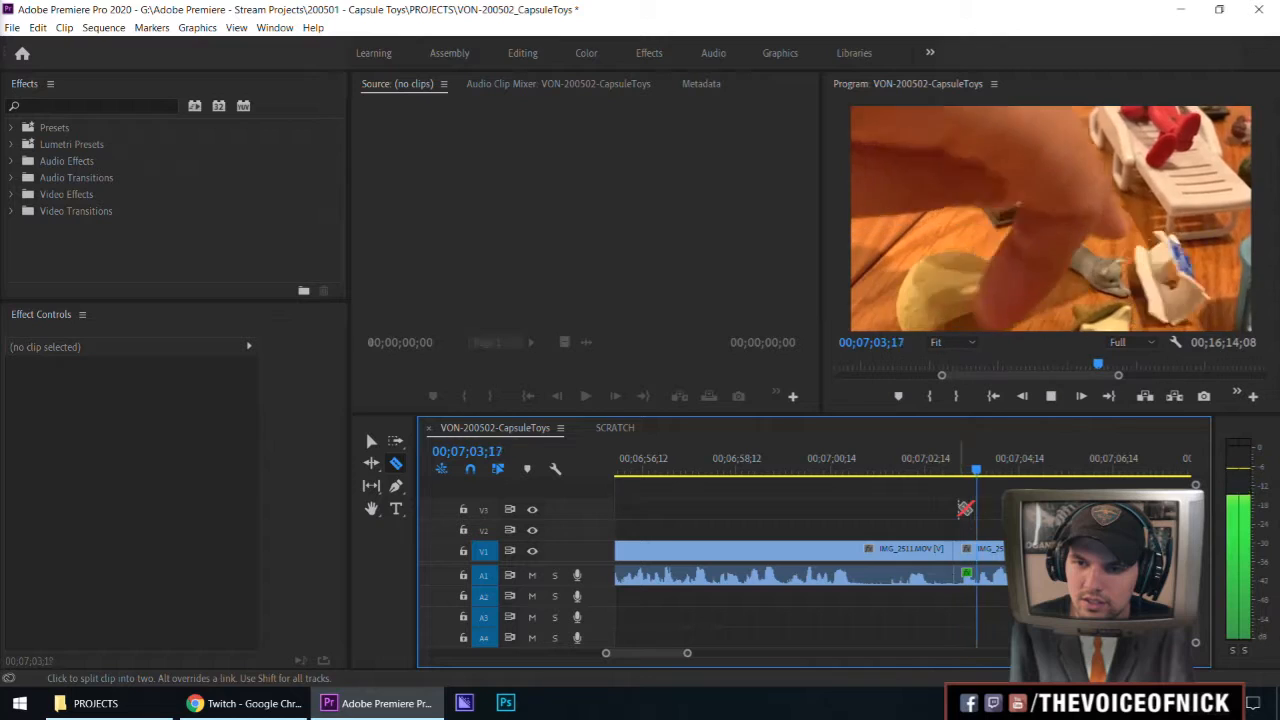
Split IMG_2511.MOV again at 00;07;03;16 with the Razor tool and resume playback
click(975, 462)
key(v)
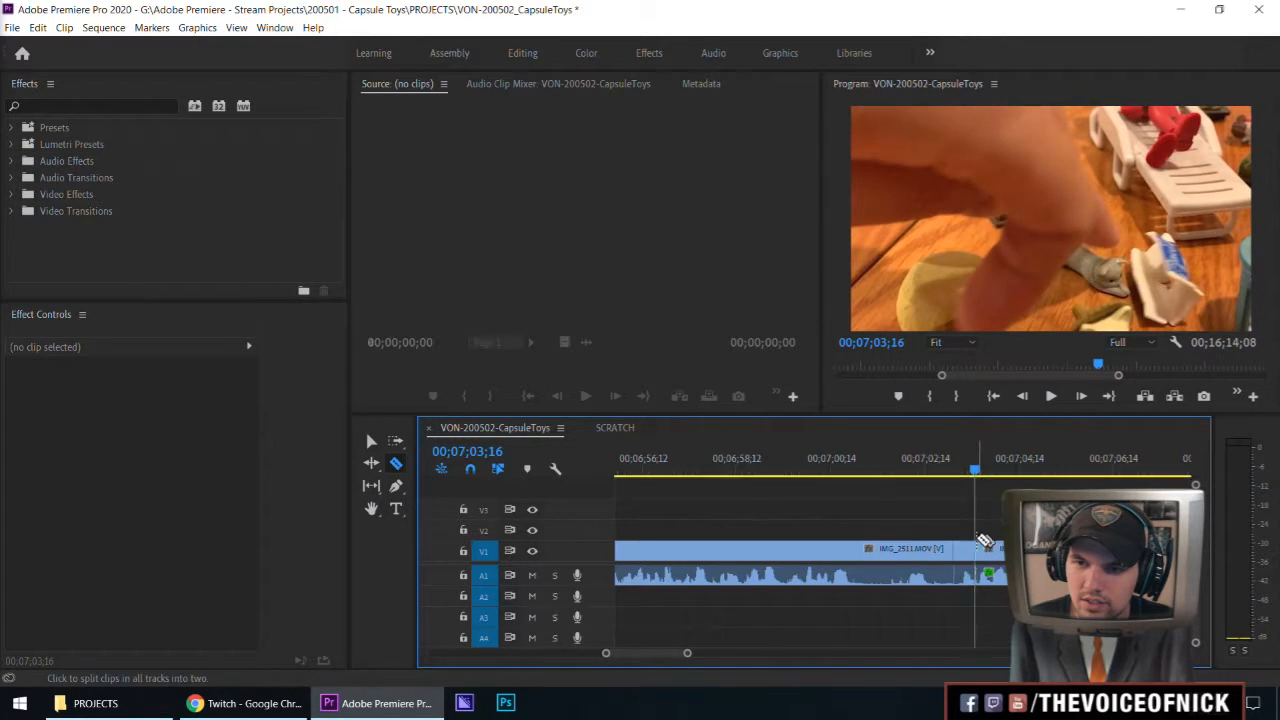
key(space)
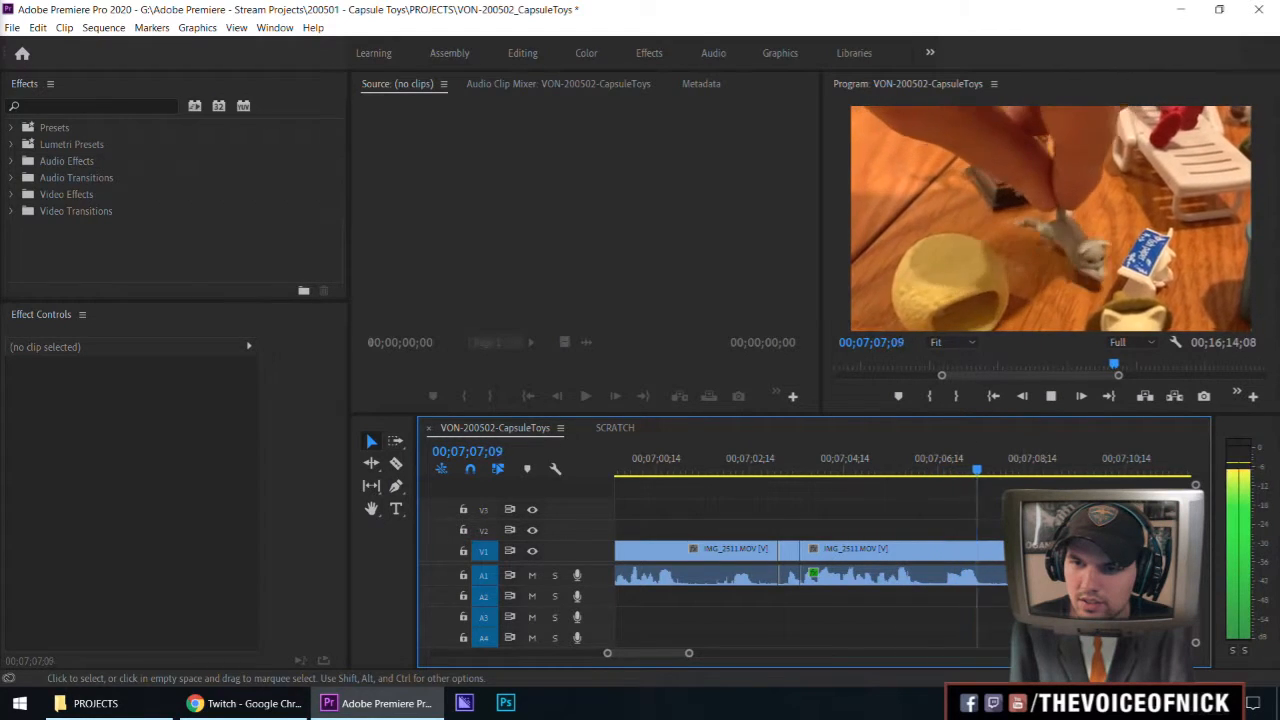
Find the start of the next usable passage and split IMG_2511.MOV at 00;07;11;02
drag(1049, 468, 1038, 484)
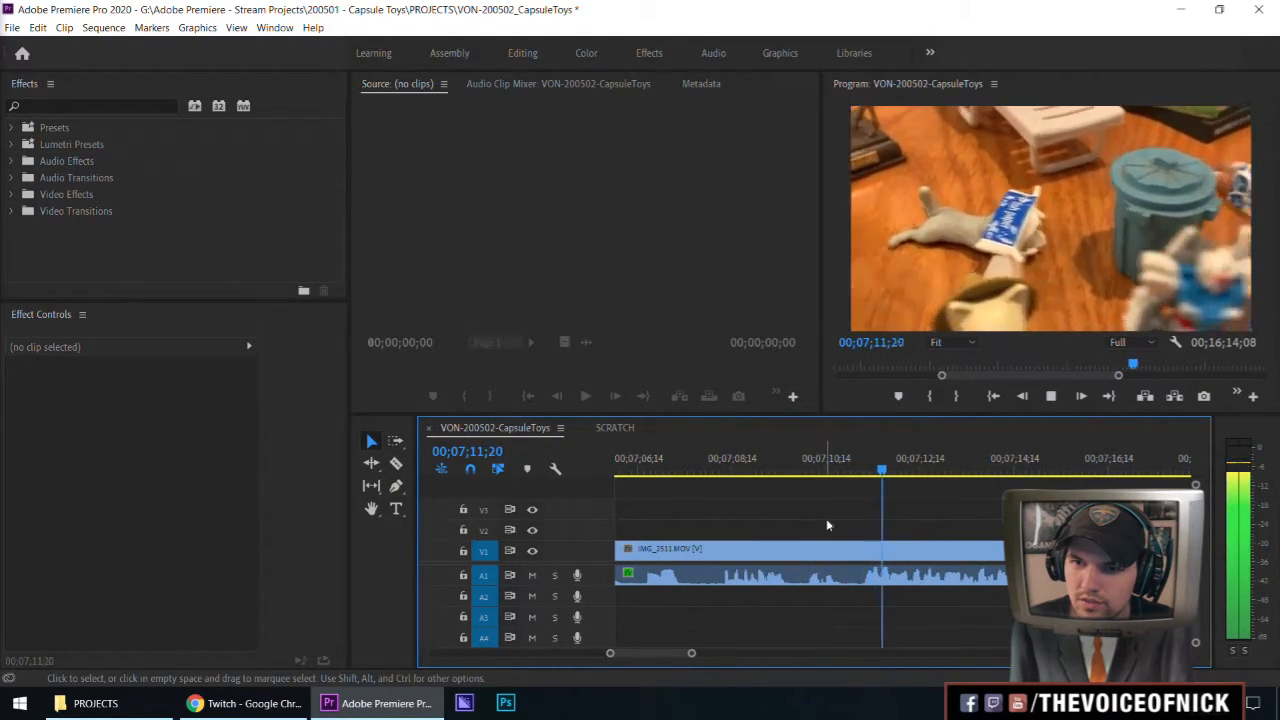
click(855, 467)
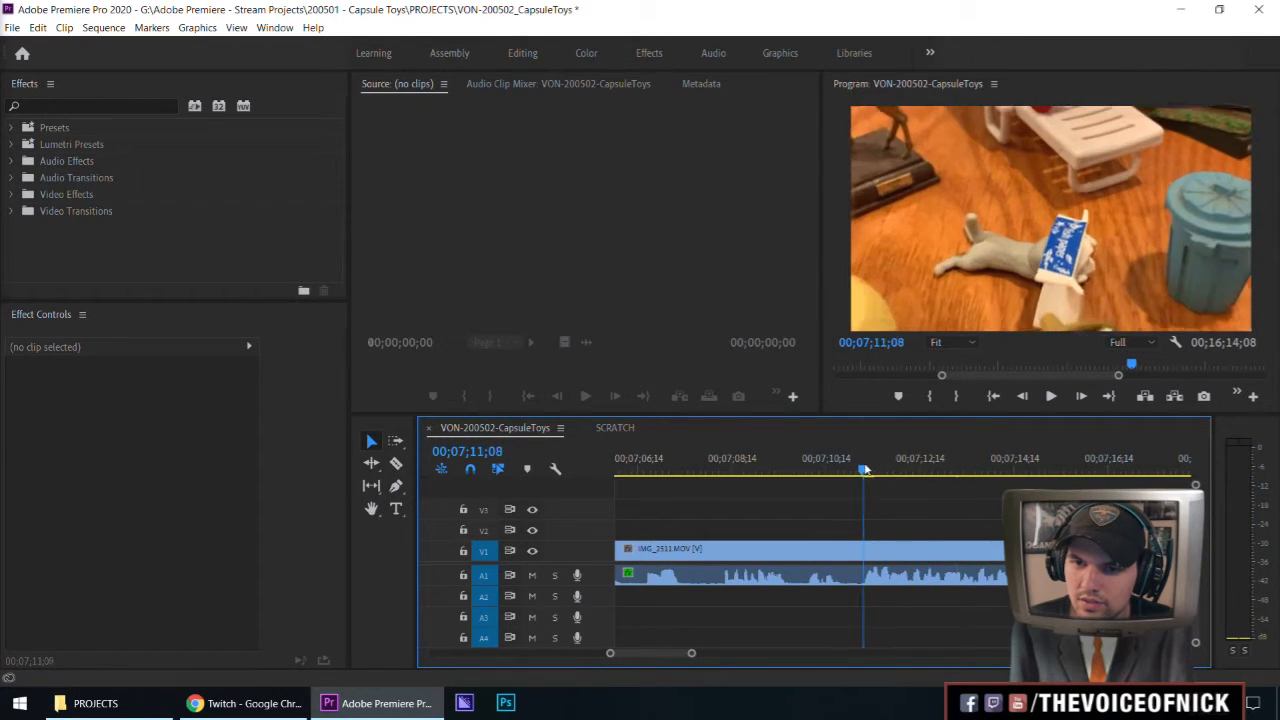
key(c)
click(862, 550)
key(v)
click(776, 572)
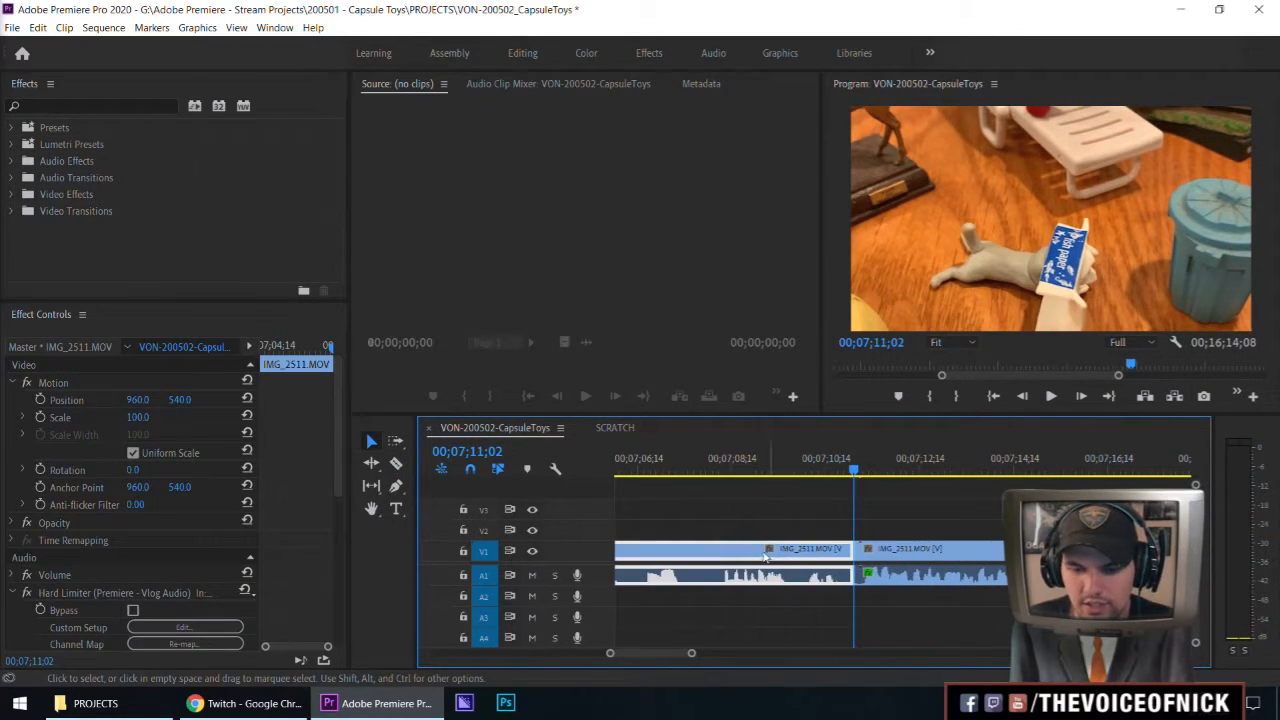
Remove the IMG_2511.MOV passage from 00;07;06;08 to the 00;07;11;02 cut and the short piece between the two cuts near 00;07;03
key(minus)
drag(732, 473, 693, 474)
key(space)
key(equal)
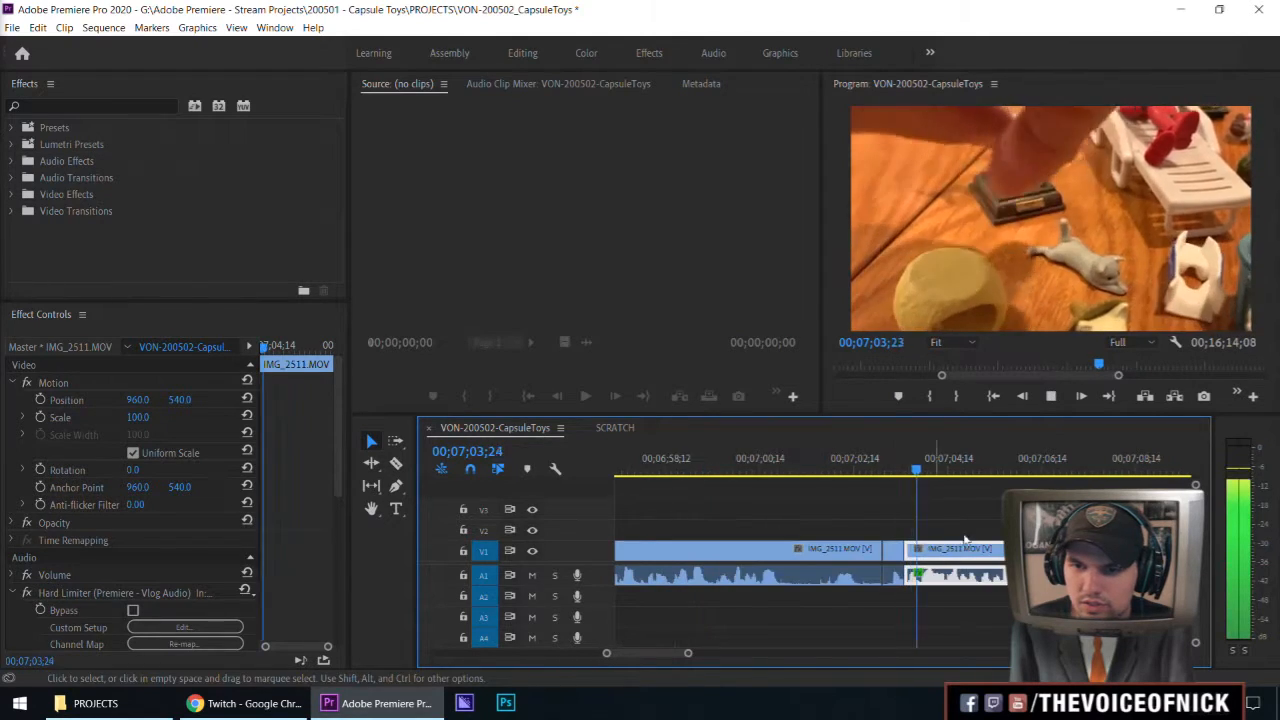
click(1020, 516)
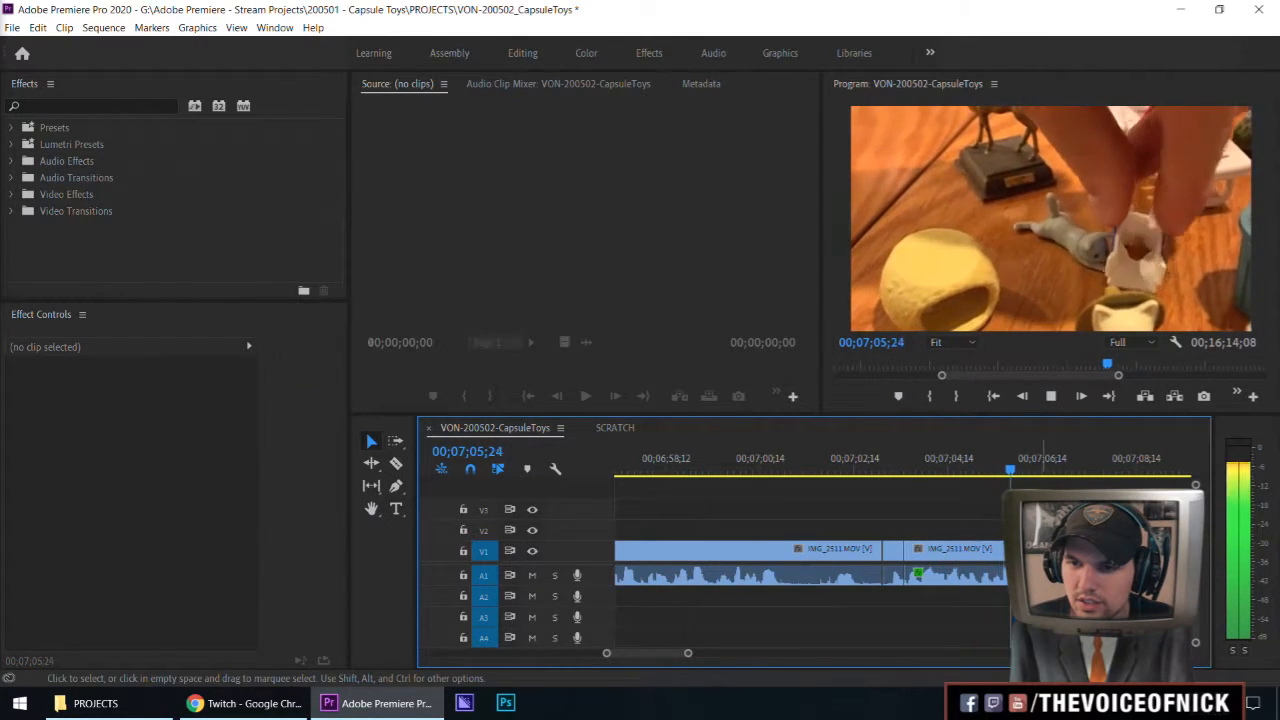
click(893, 549)
key(Delete)
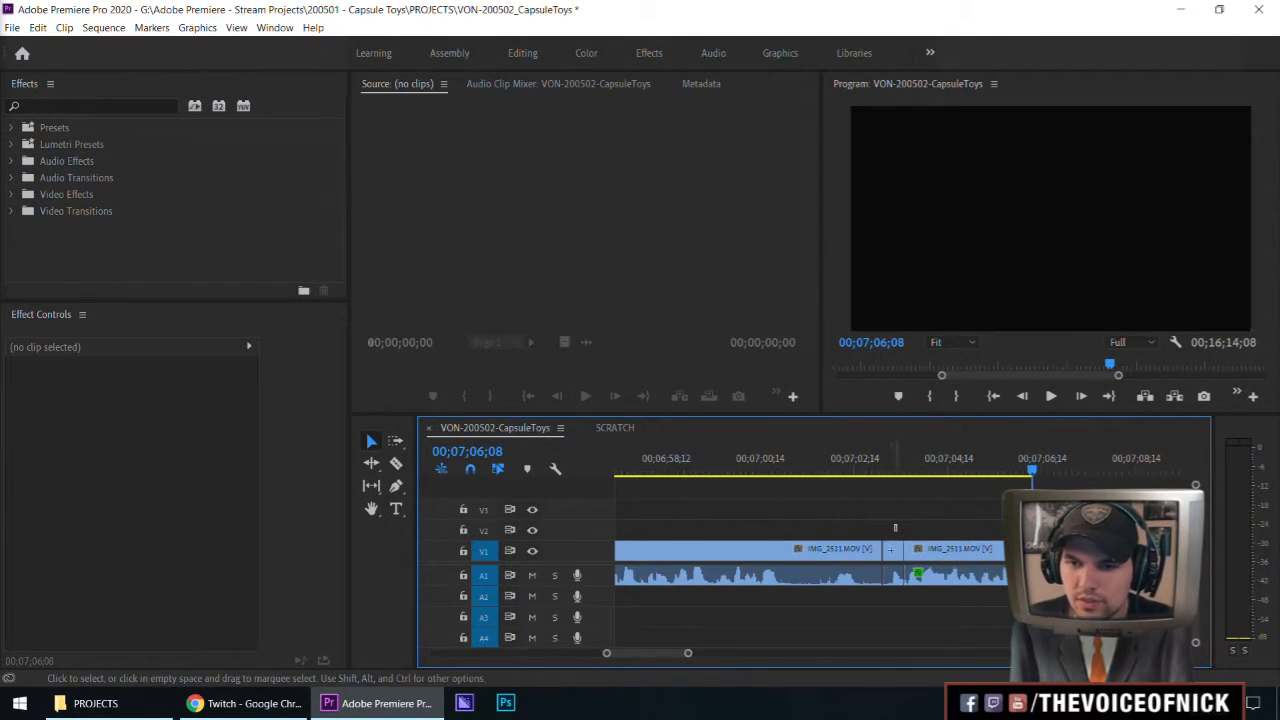
Replay IMG_2511.MOV from about 00;06;50 and stop at 00;06;57;09
drag(833, 472, 755, 488)
key(minus)
key(minus)
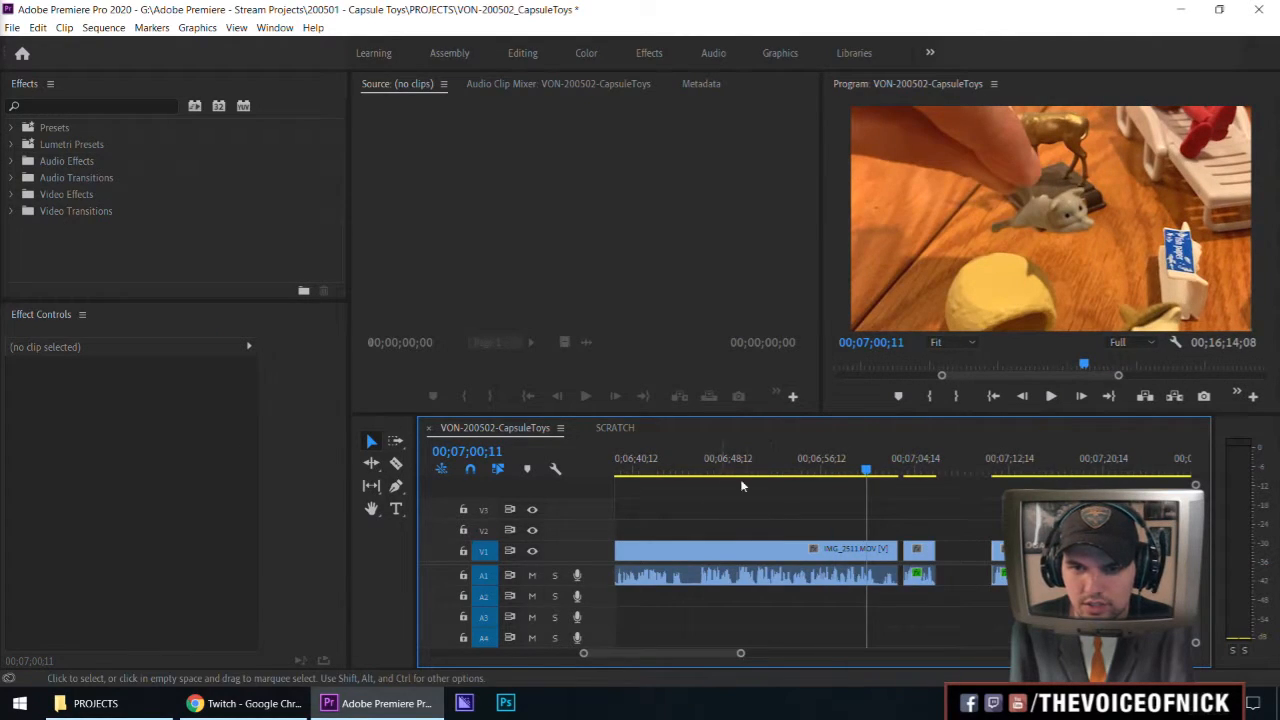
click(753, 471)
key(space)
key(minus)
key(equal)
key(equal)
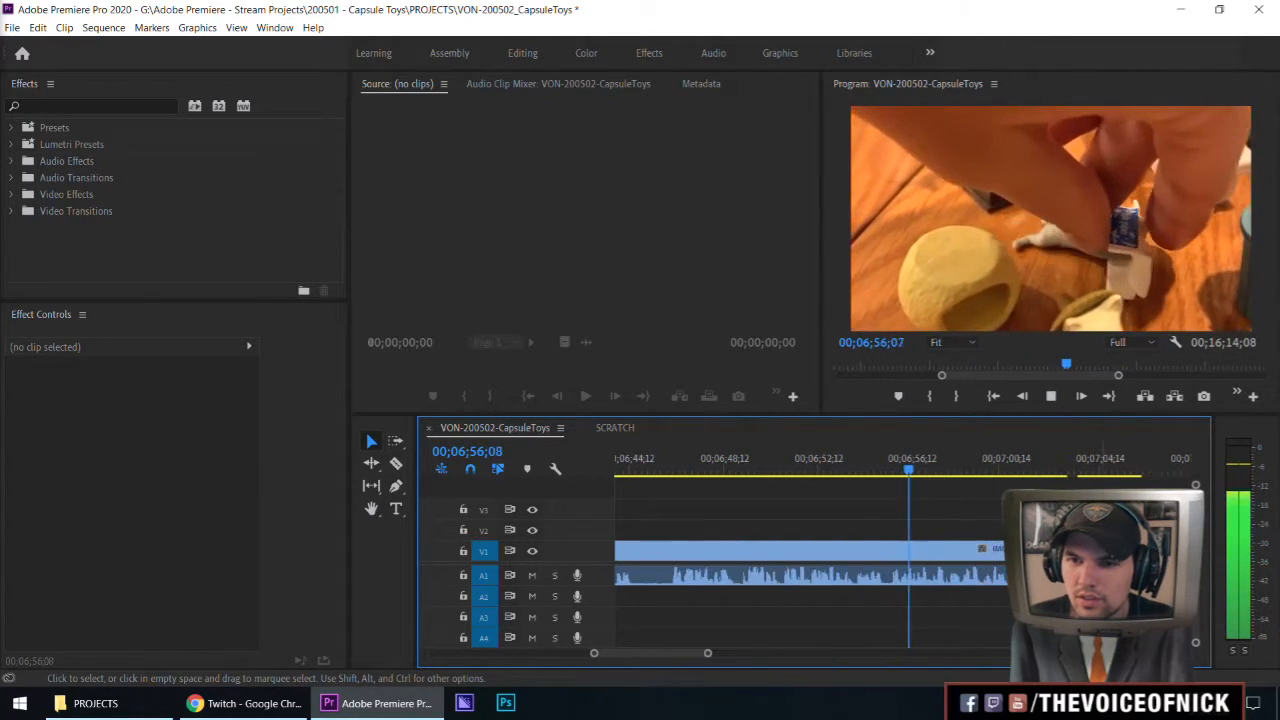
key(space)
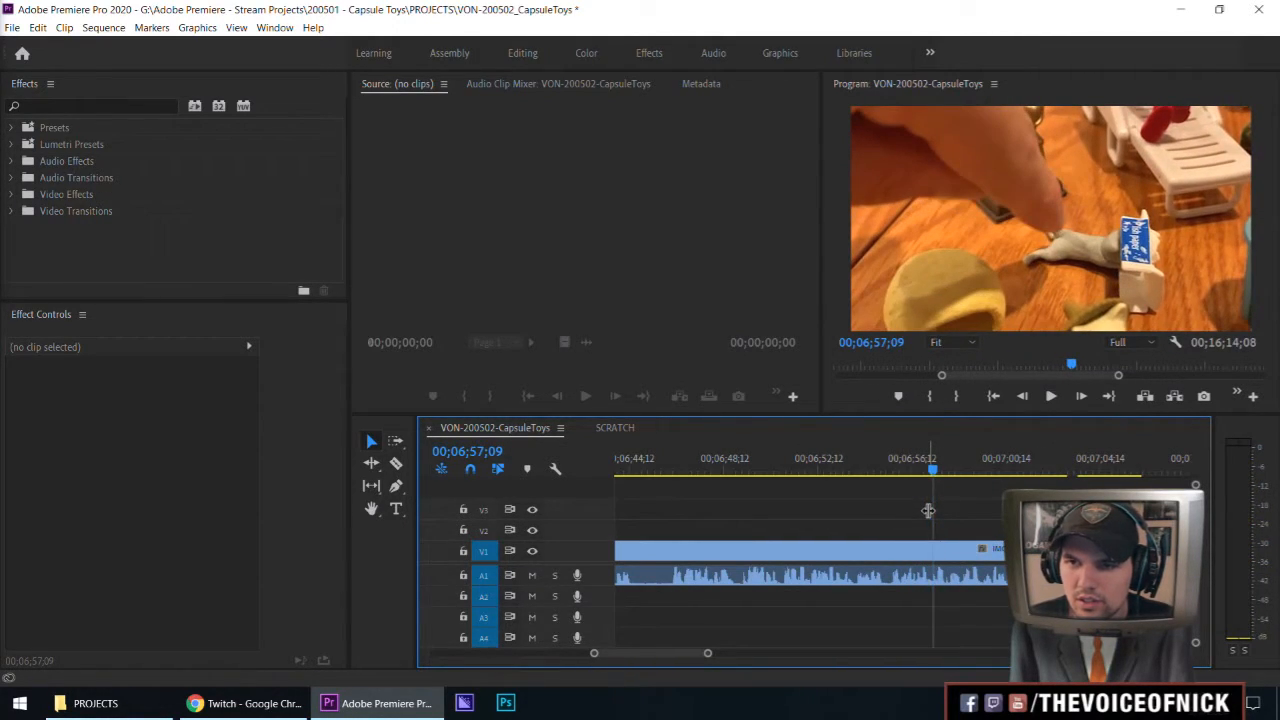
Split only the audio of IMG_2511.MOV at 00;06;57;29 and delete the audio that follows, keeping the video
key(equal)
key(equal)
key(space)
key(space)
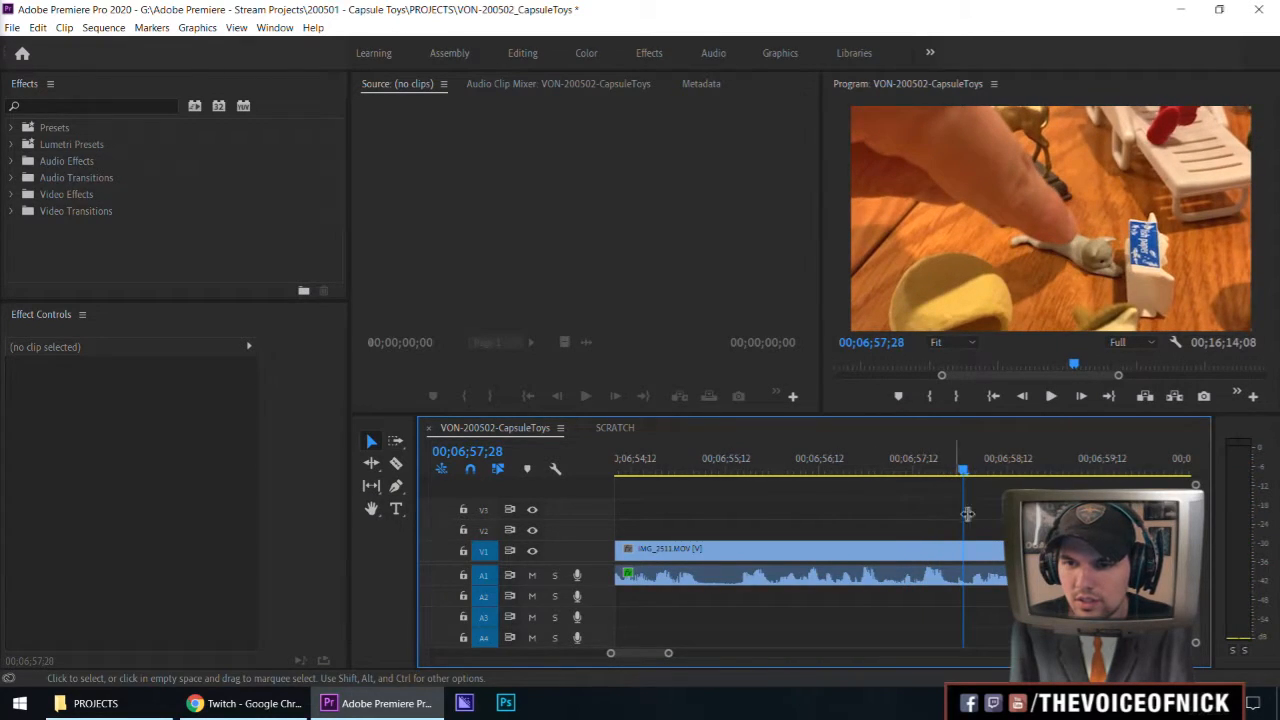
key(space)
key(c)
click(968, 551)
alt+click(970, 575)
key(v)
click(1024, 576)
key(Delete)
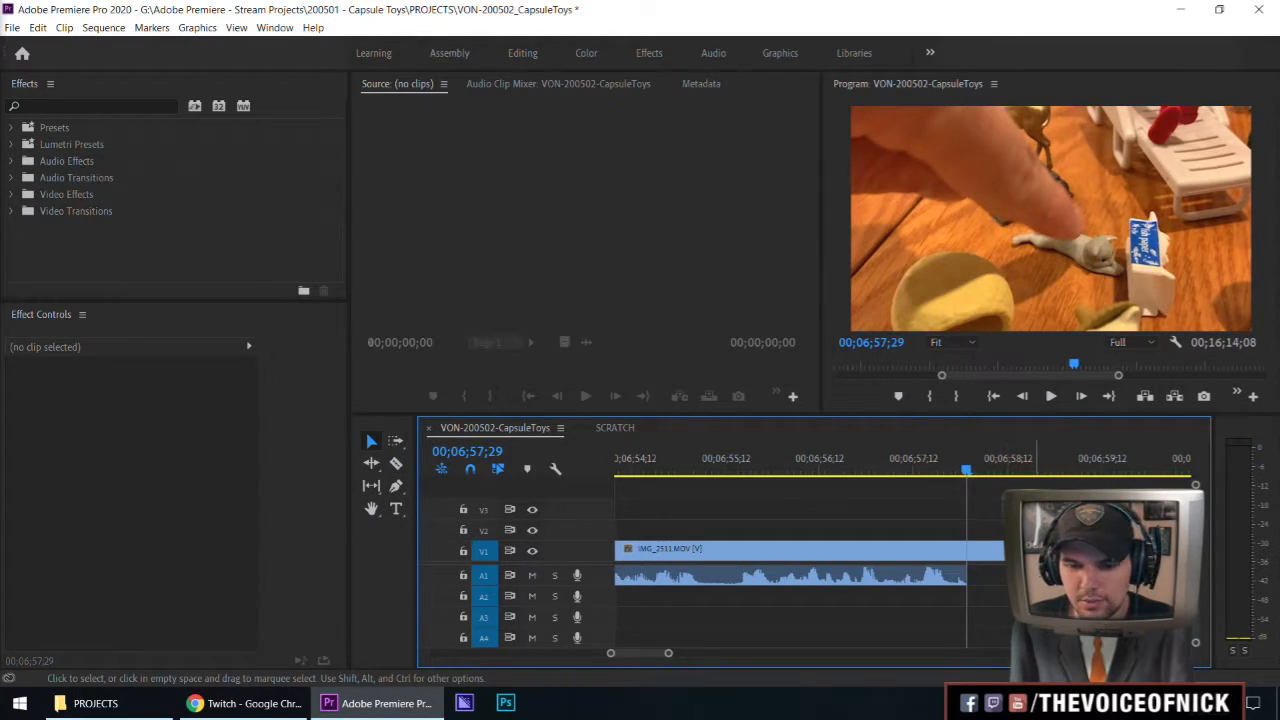
Delete the video of the short clip starting at 00;07;03;16 and move its audio to 00;06;57;29 under the preceding video
key(minus)
click(1085, 551)
key(Delete)
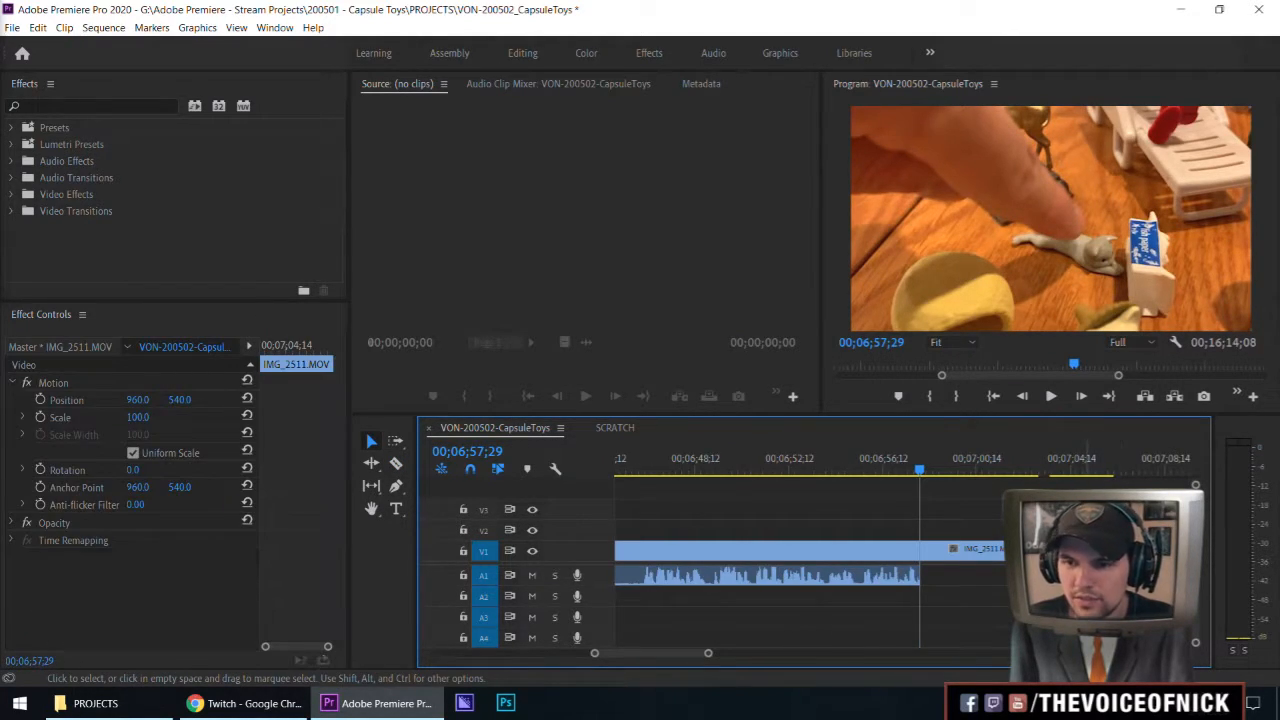
drag(1076, 577, 962, 590)
click(929, 497)
Play the joined audio from about 00;06;57 through its end near 00;07;01
click(902, 463)
key(space)
key(minus)
key(equal)
key(equal)
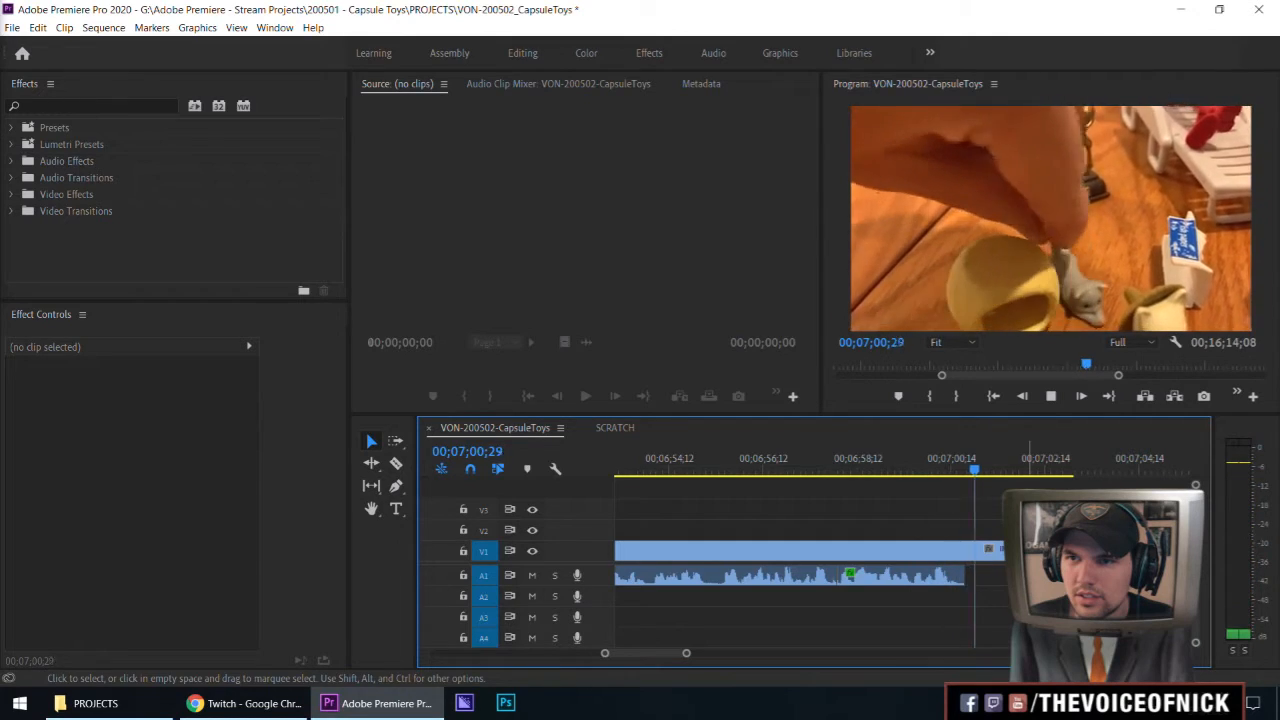
key(minus)
key(space)
Check the start of the clip at 00;07;11 against the end of the moved audio near 00;07;00
drag(946, 469, 1140, 469)
key(minus)
key(equal)
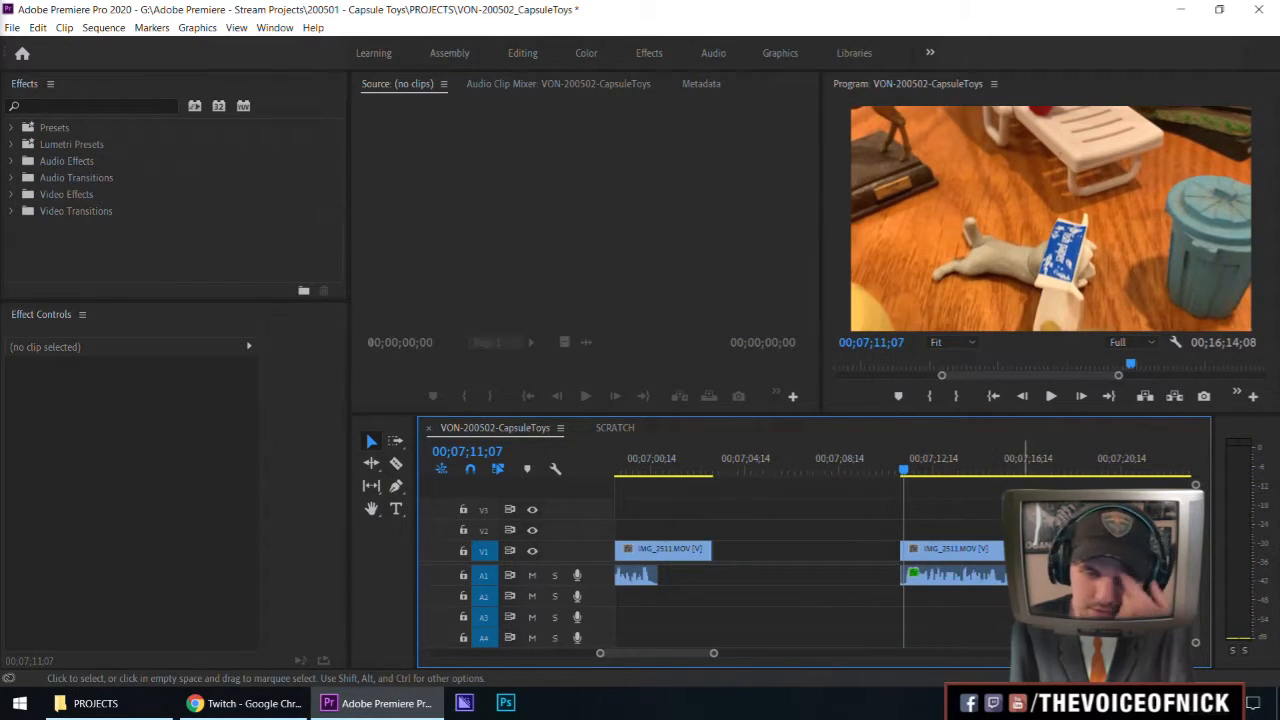
key(space)
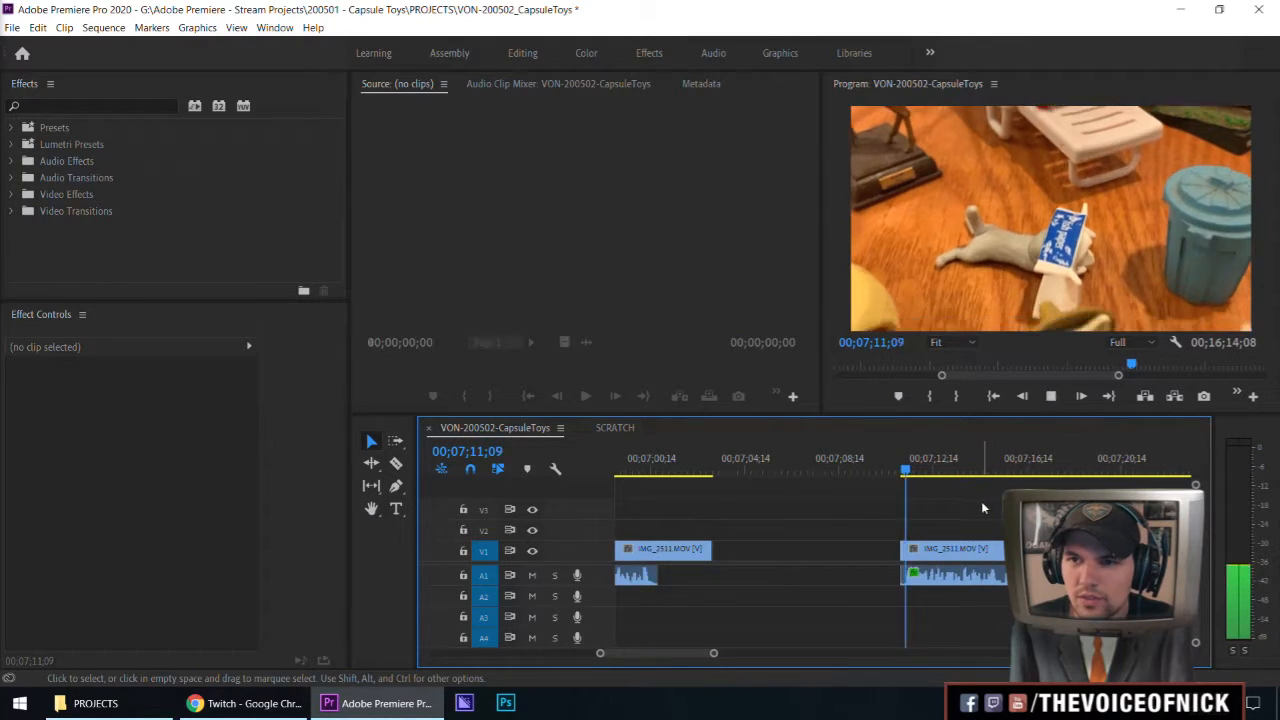
key(minus)
key(minus)
key(space)
click(775, 472)
key(space)
drag(853, 471, 897, 472)
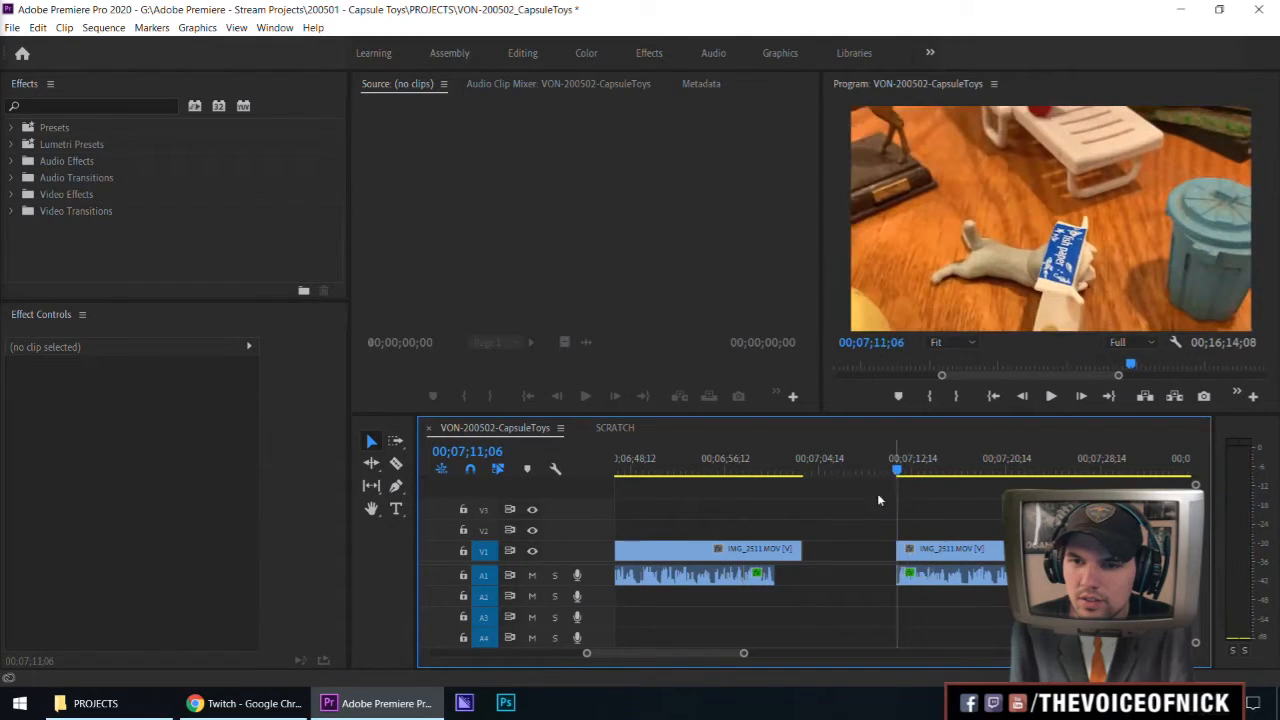
Shift all clips after the gap back against the end of the moved audio, overwriting the leftover video
drag(938, 550, 816, 553)
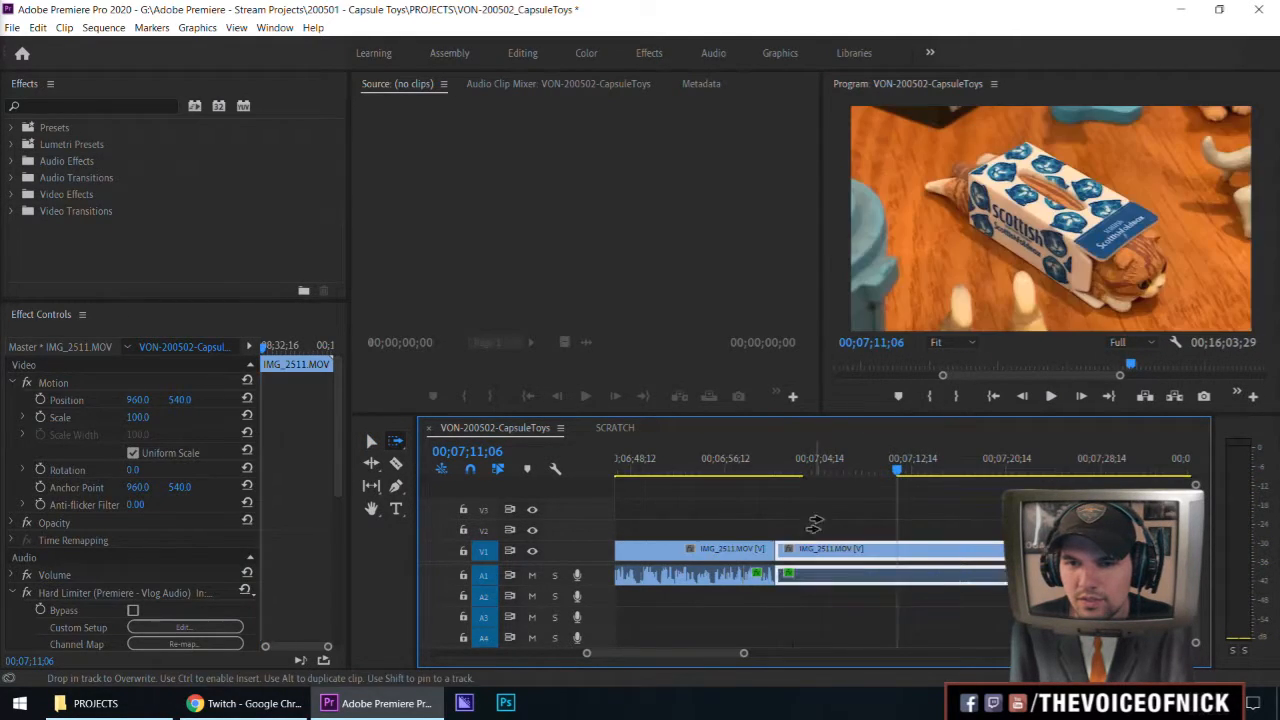
key(v)
click(797, 508)
Play the new join near 00;07;00 twice to review the transition between the two IMG_2511.MOV clips
click(775, 475)
key(space)
key(equal)
key(equal)
key(equal)
key(equal)
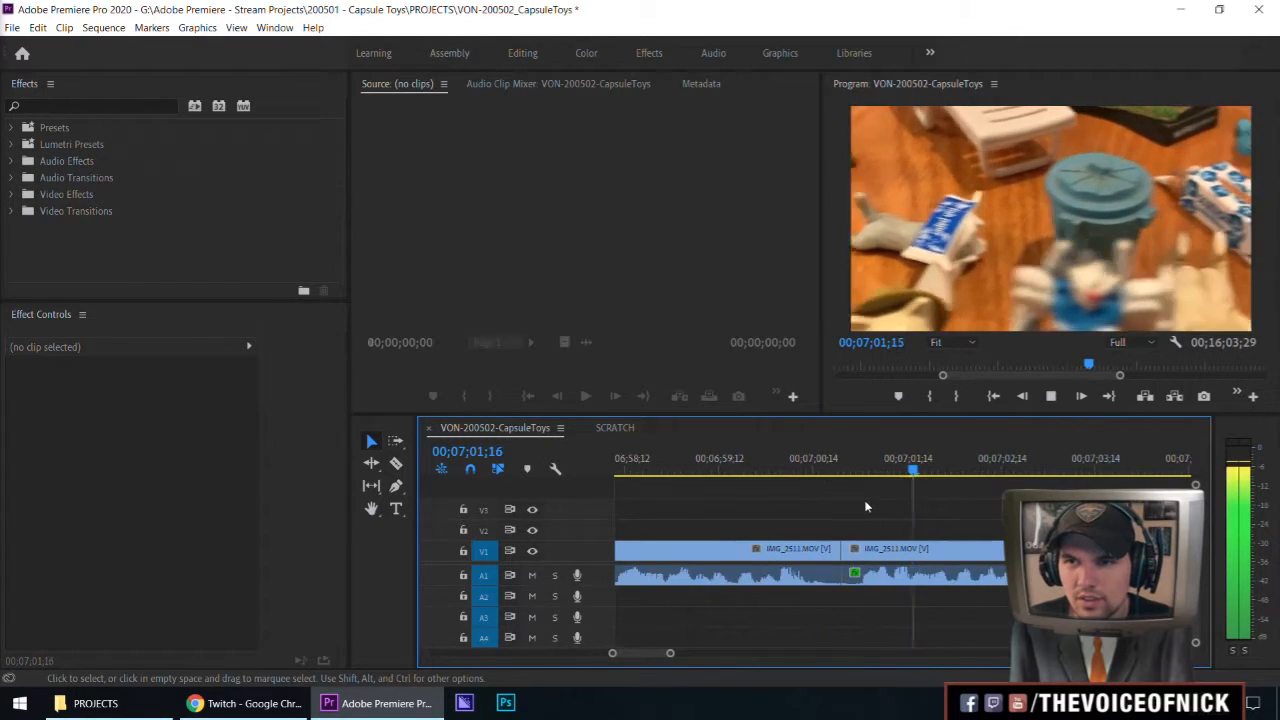
key(space)
key(minus)
drag(740, 470, 726, 486)
key(space)
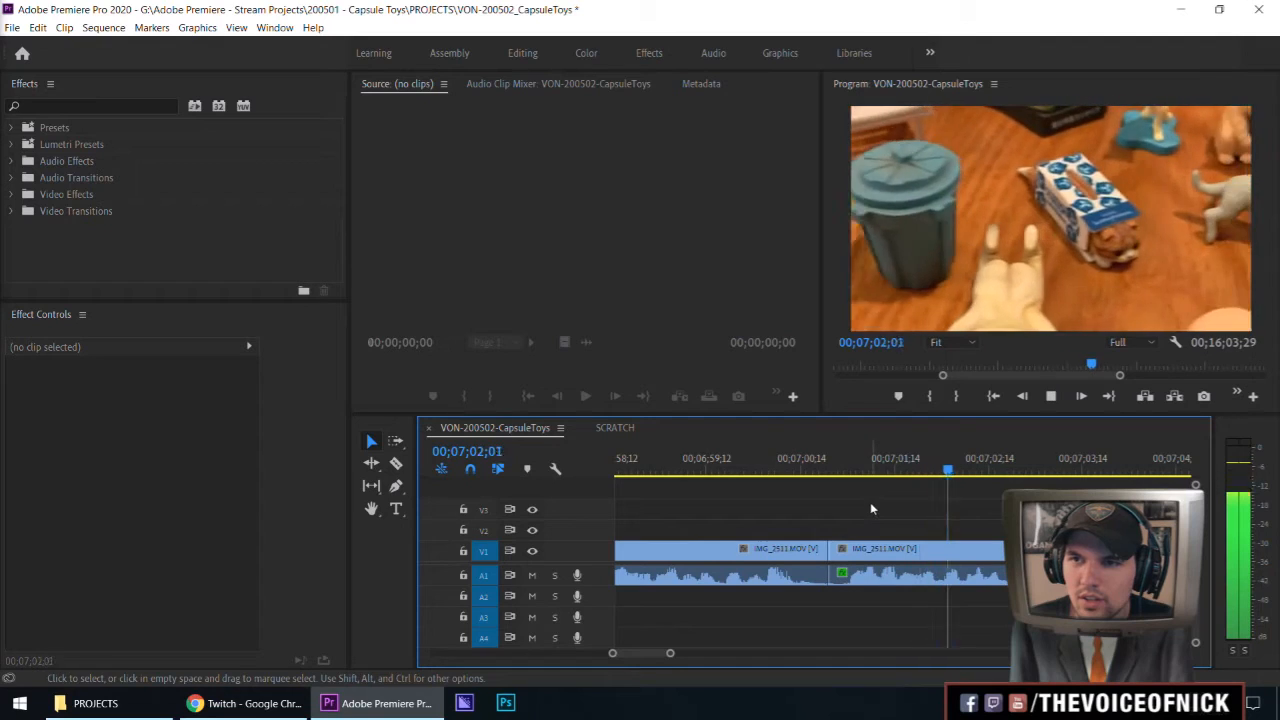
key(space)
Roll the video edit between the two IMG_2511.MOV clips to 00;07;02;08, leaving the audio cut in place
drag(857, 470, 857, 498)
drag(963, 499, 972, 501)
key(n)
drag(828, 548, 972, 551)
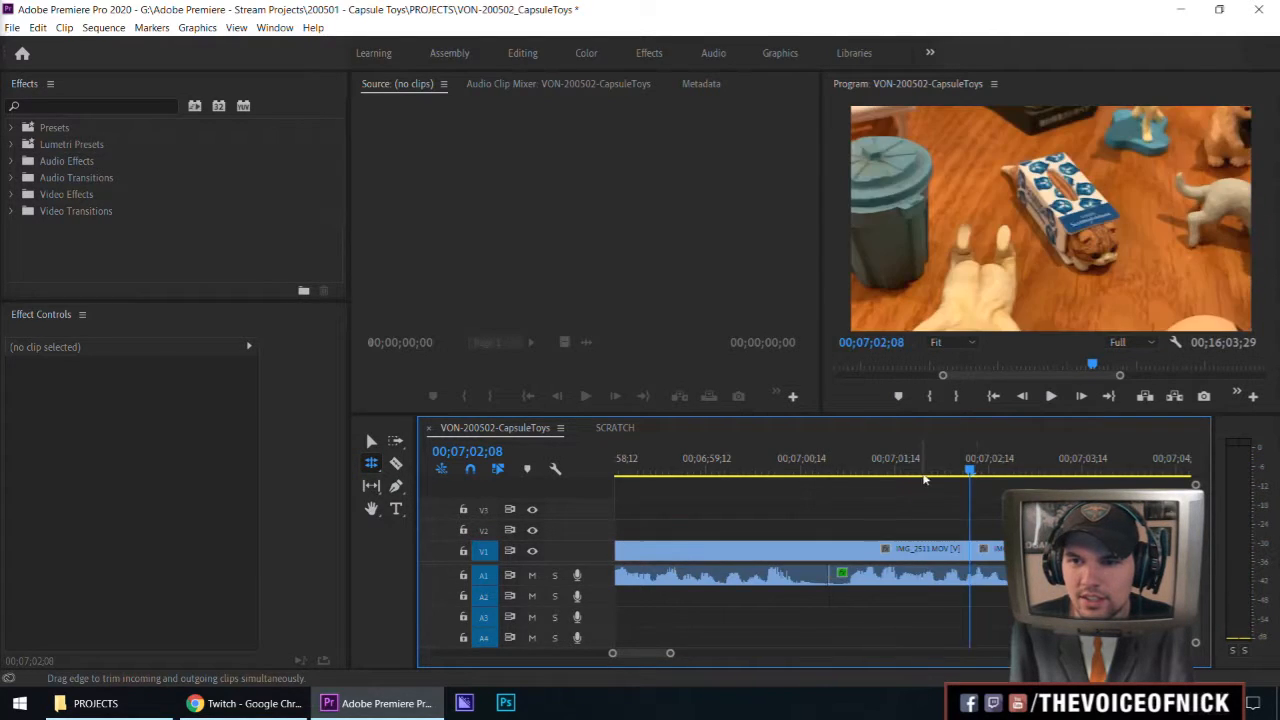
key(v)
Replay the adjusted transition, park the playhead at 00;07;01;14 and save the project
drag(765, 470, 748, 498)
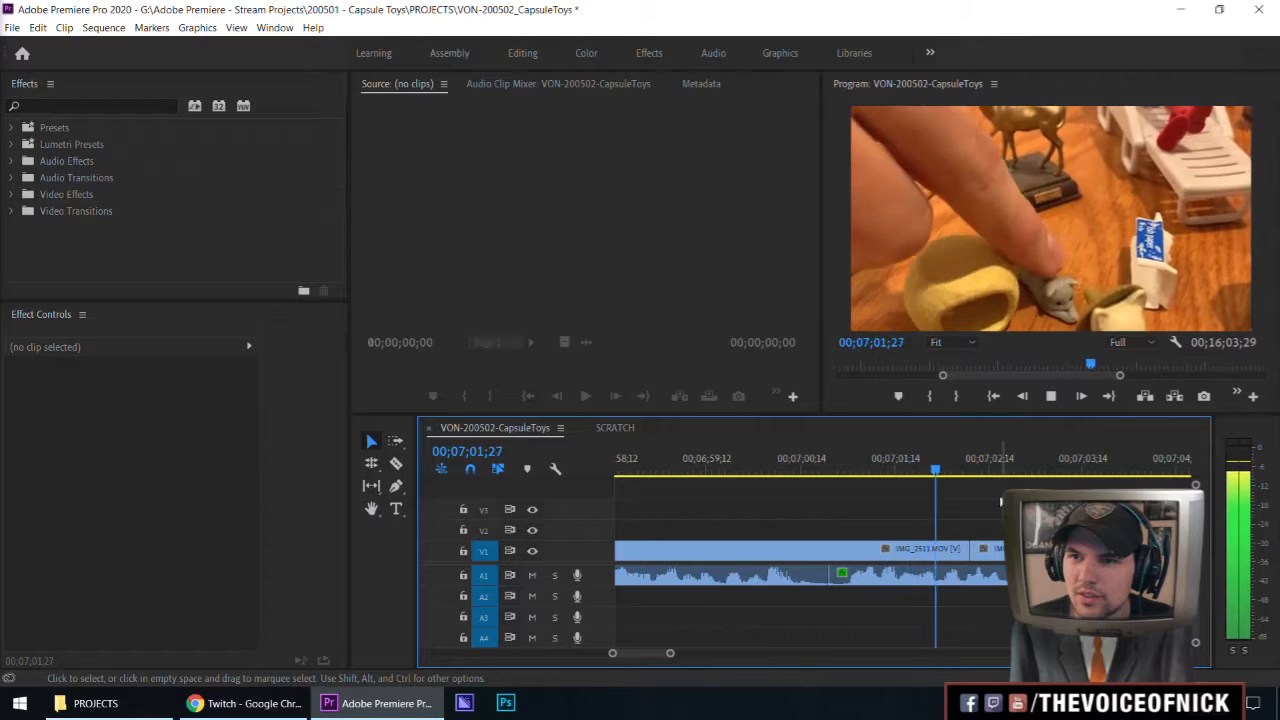
click(902, 472)
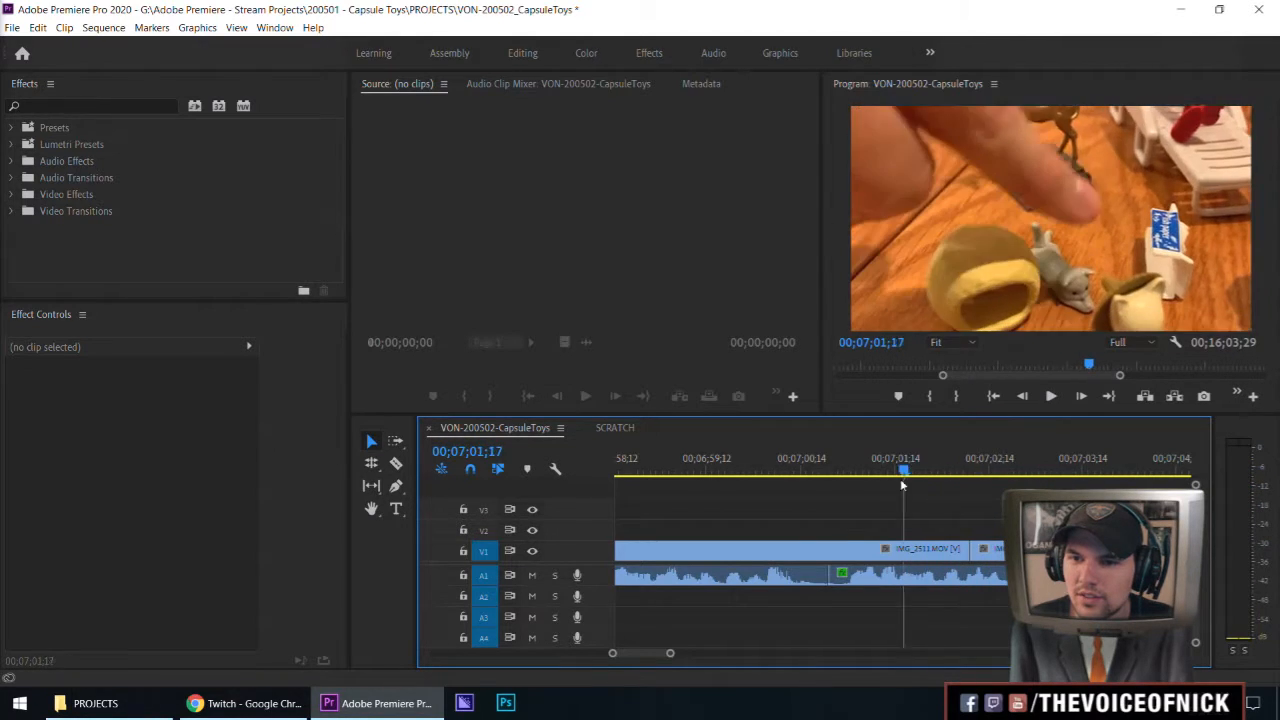
drag(901, 483, 894, 478)
key(minus)
key(minus)
key(minus)
key(ctrl+s)
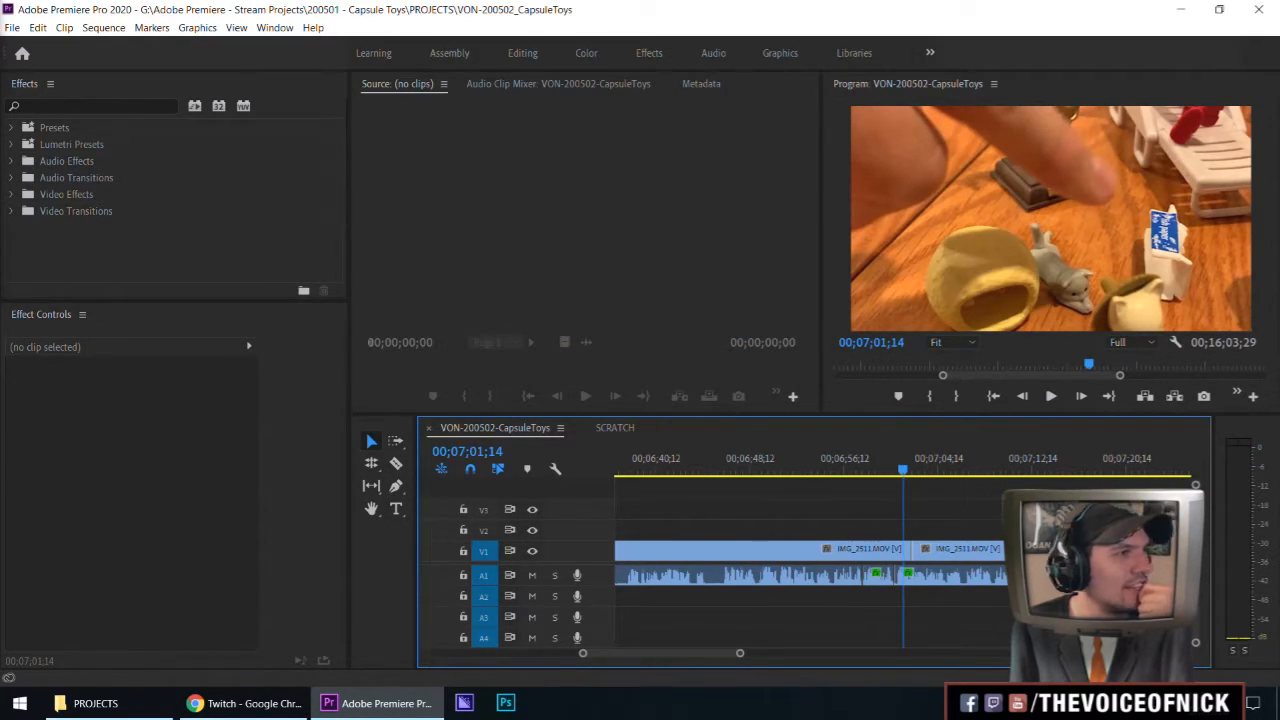
key(alt+Tab)
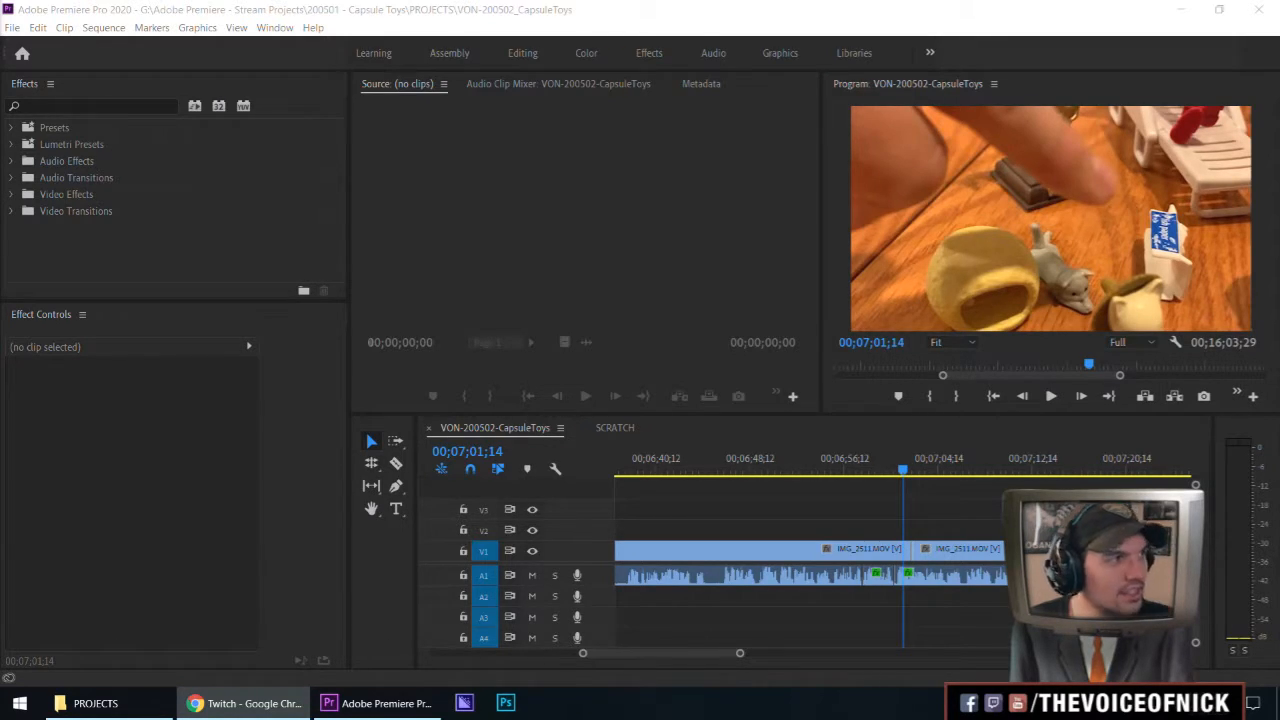
key(alt+Tab)
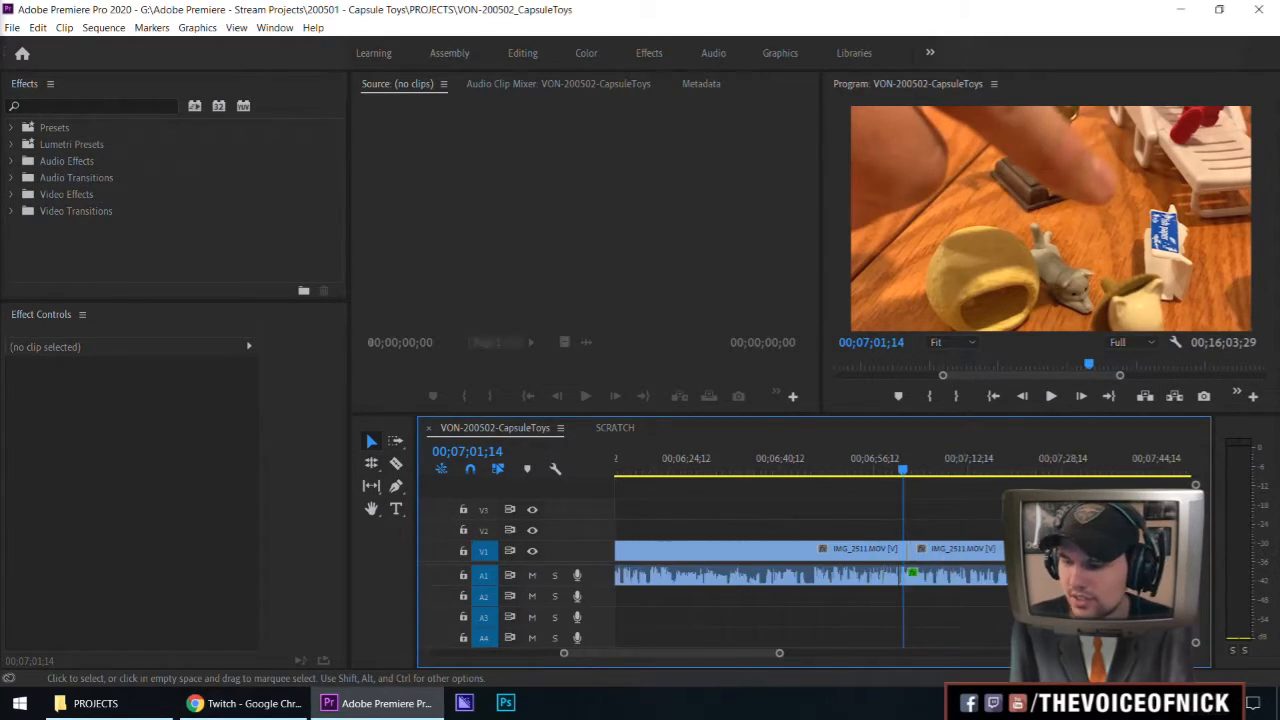
key(equal)
key(equal)
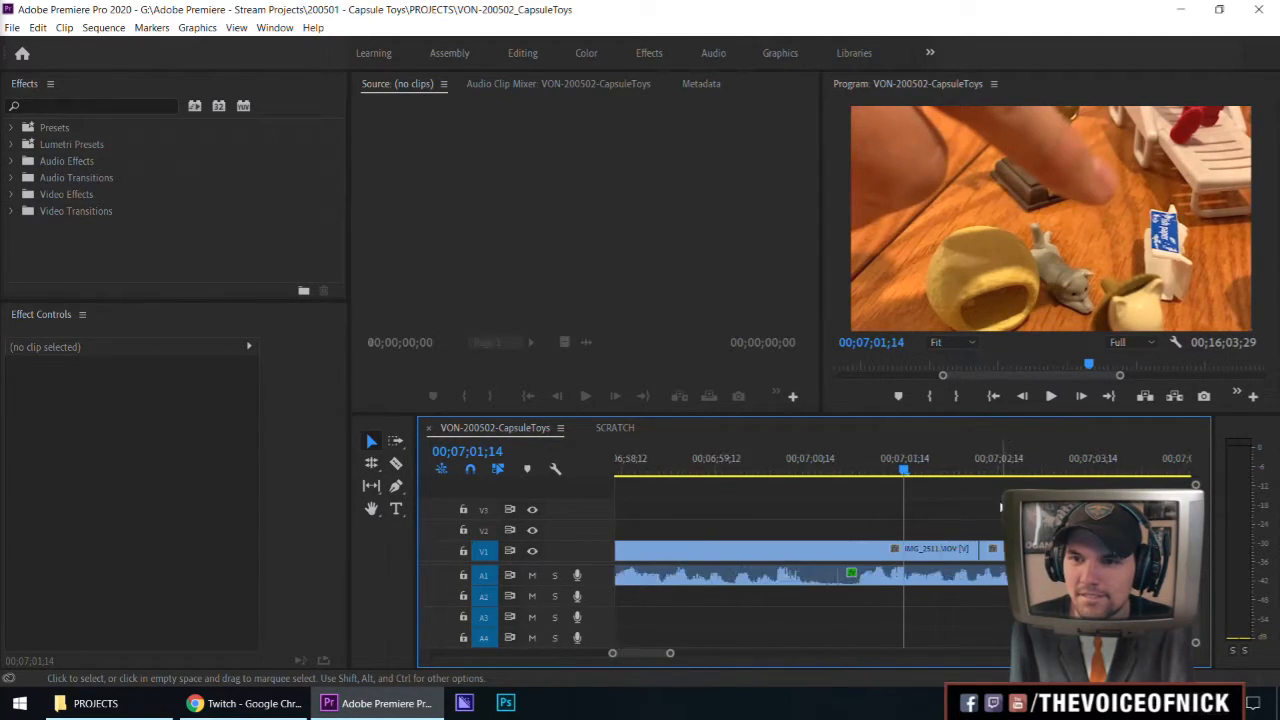
key(minus)
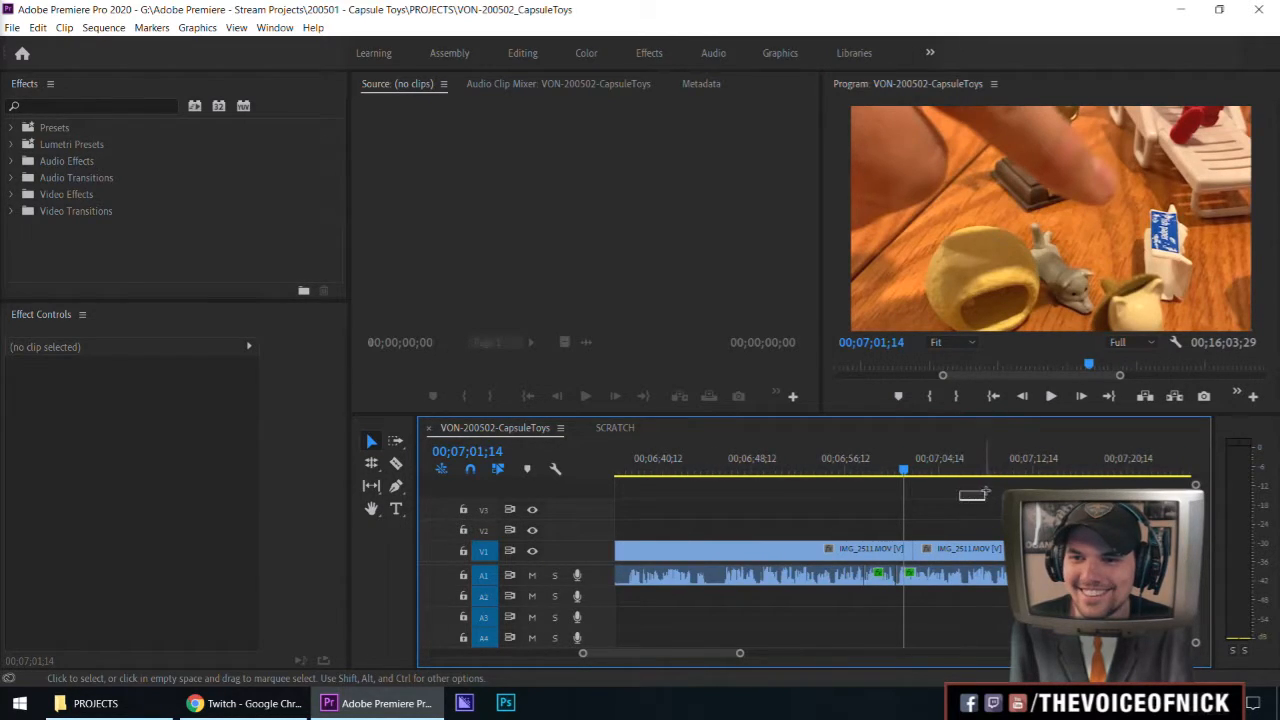
key(equal)
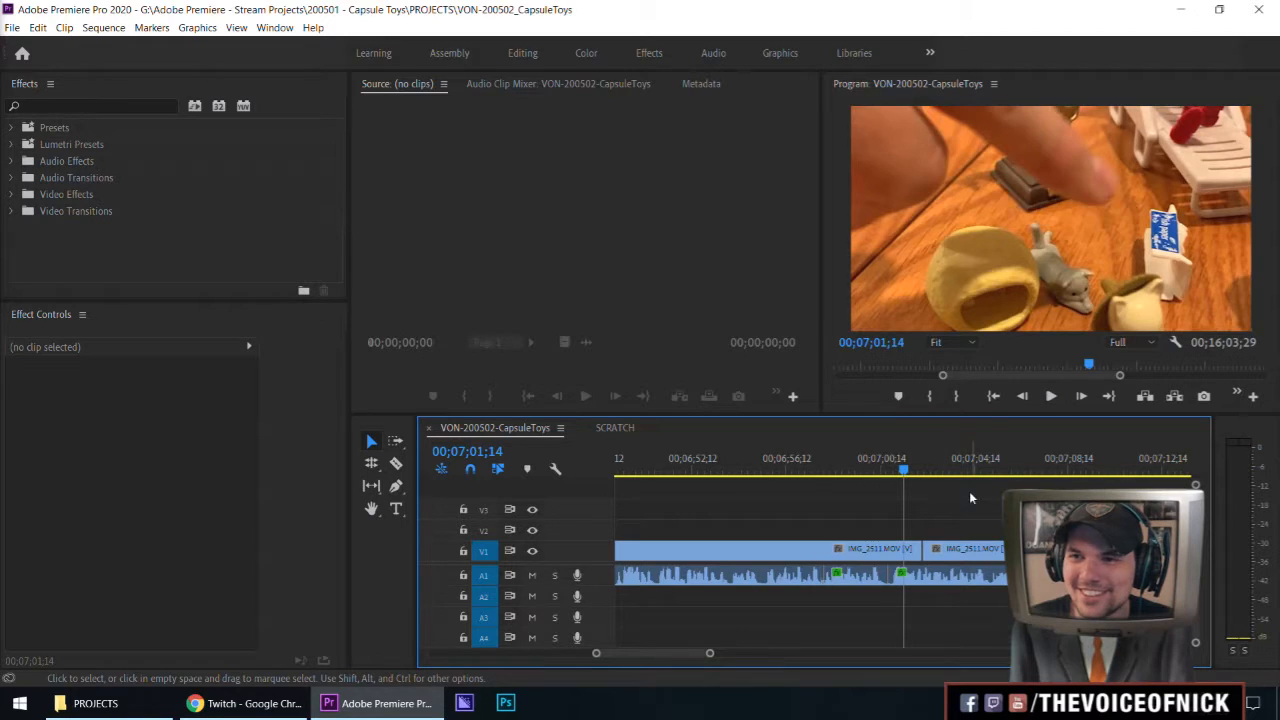
Play the sequence from 00;07;01;14 to about 00;07;17, reviewing the footage after the adjusted join
key(space)
key(minus)
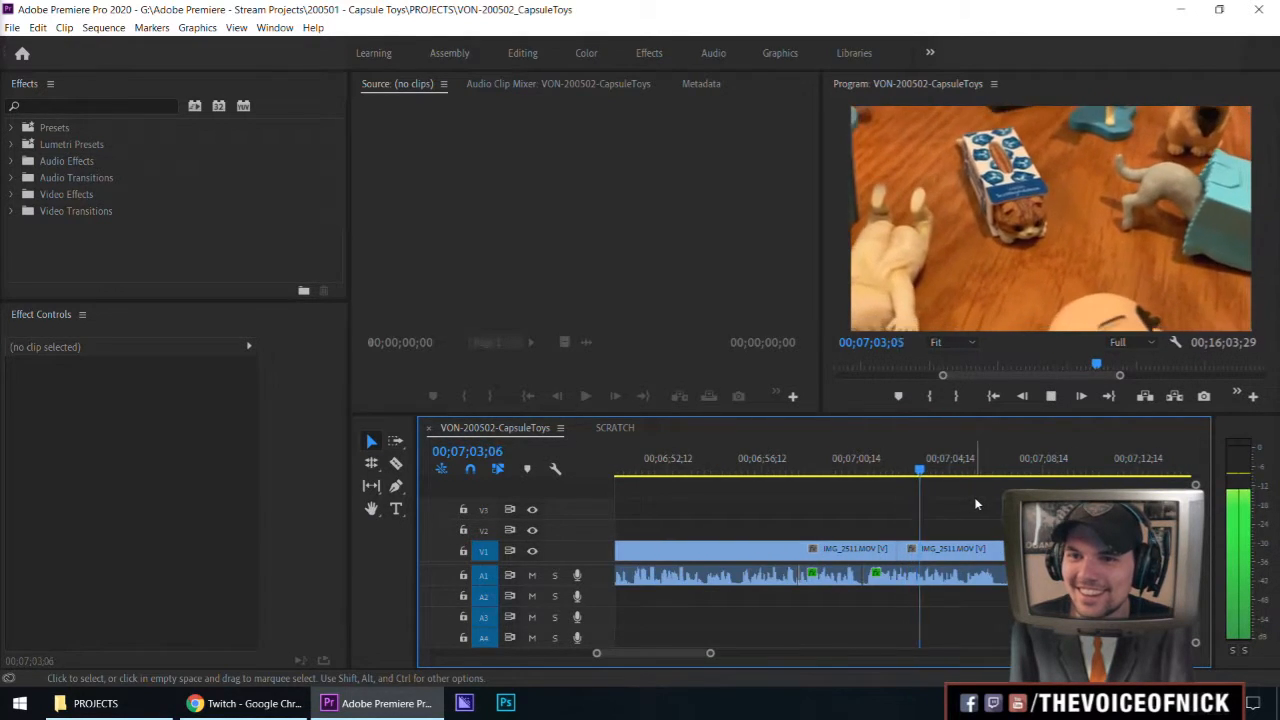
key(equal)
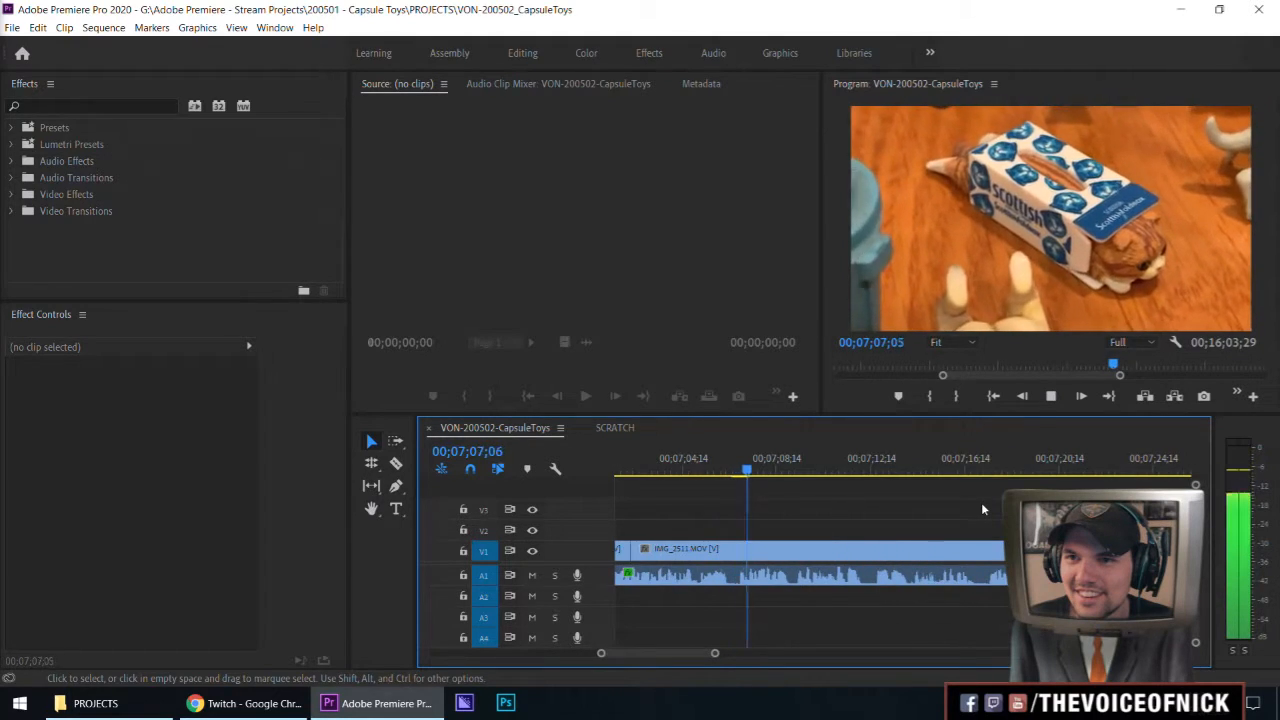
key(minus)
key(minus)
key(equal)
key(equal)
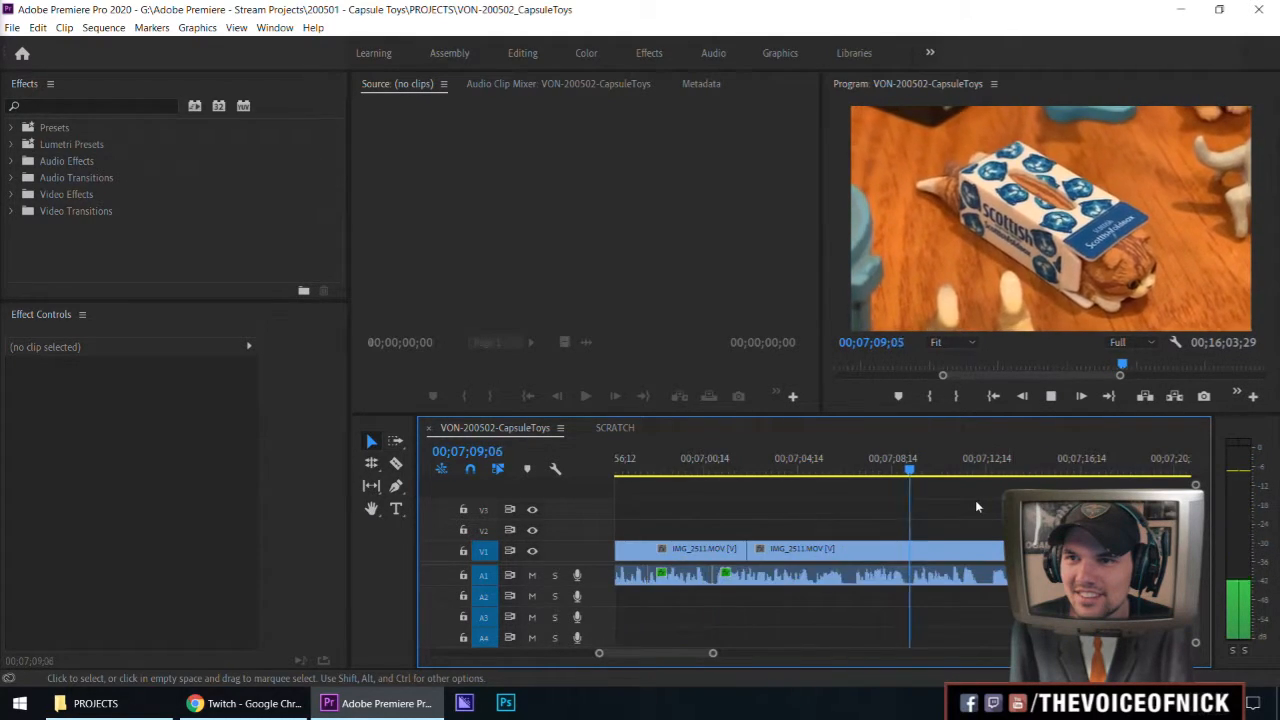
scroll(975, 501, down, 1)
scroll(976, 507, down, 2)
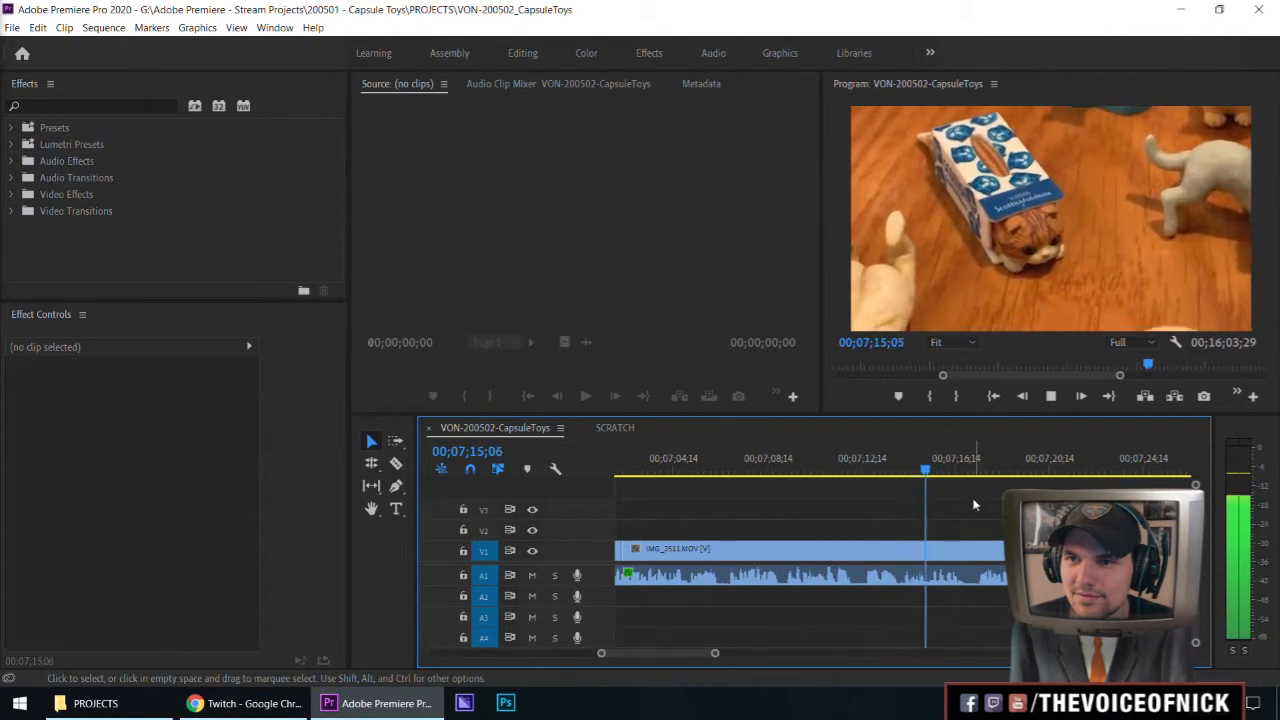
key(minus)
key(equal)
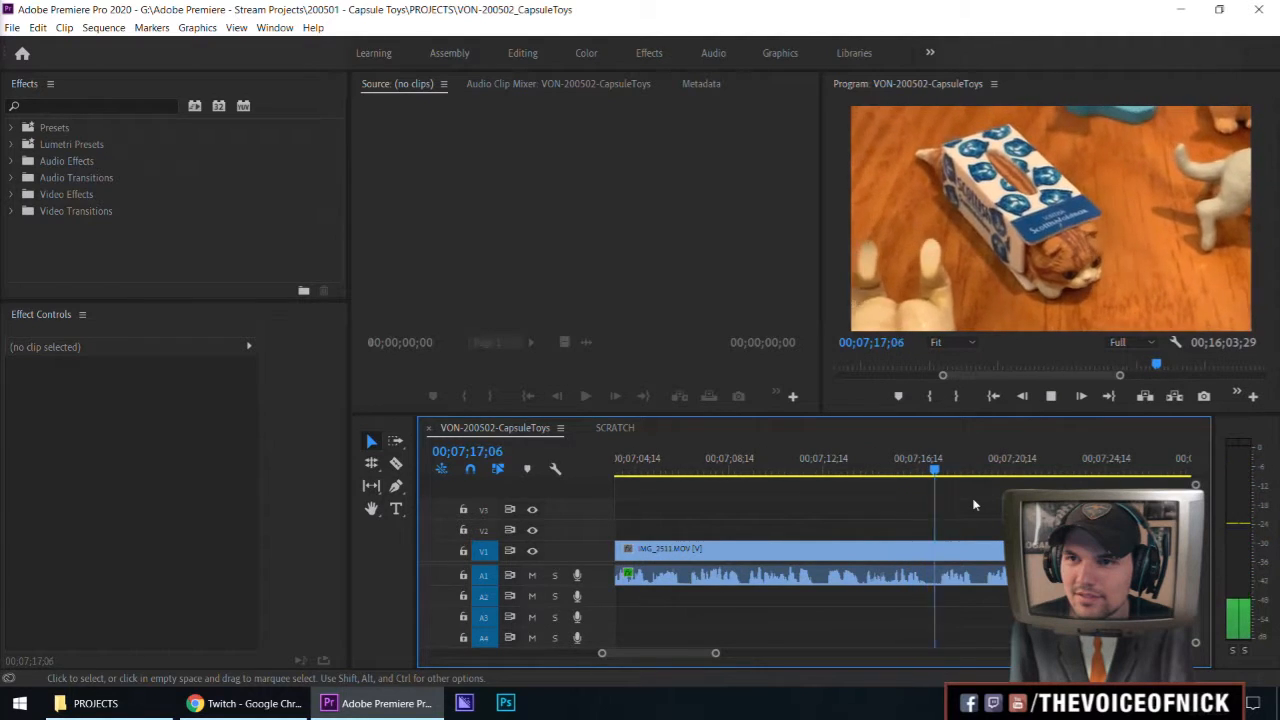
Pause at 00;07;17;18, maximise the Program monitor to play the cat figure footage enlarged, and restore the normal layout
key(space)
key(grave)
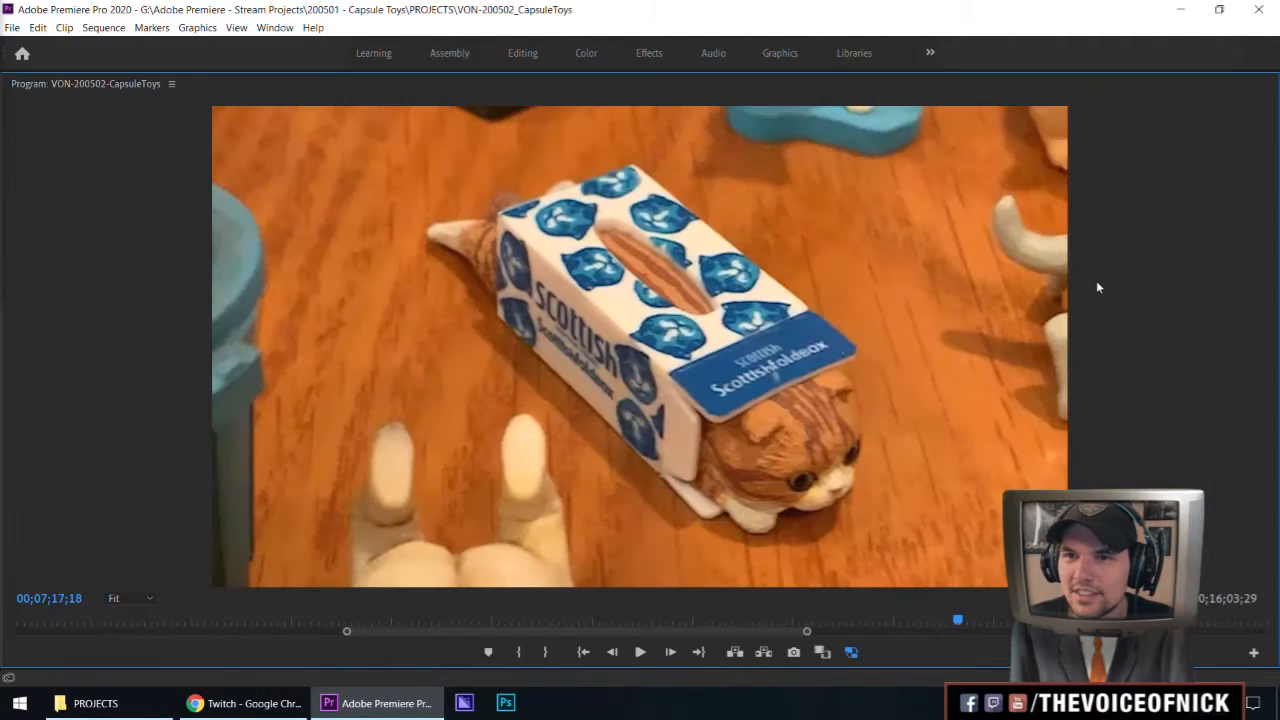
key(space)
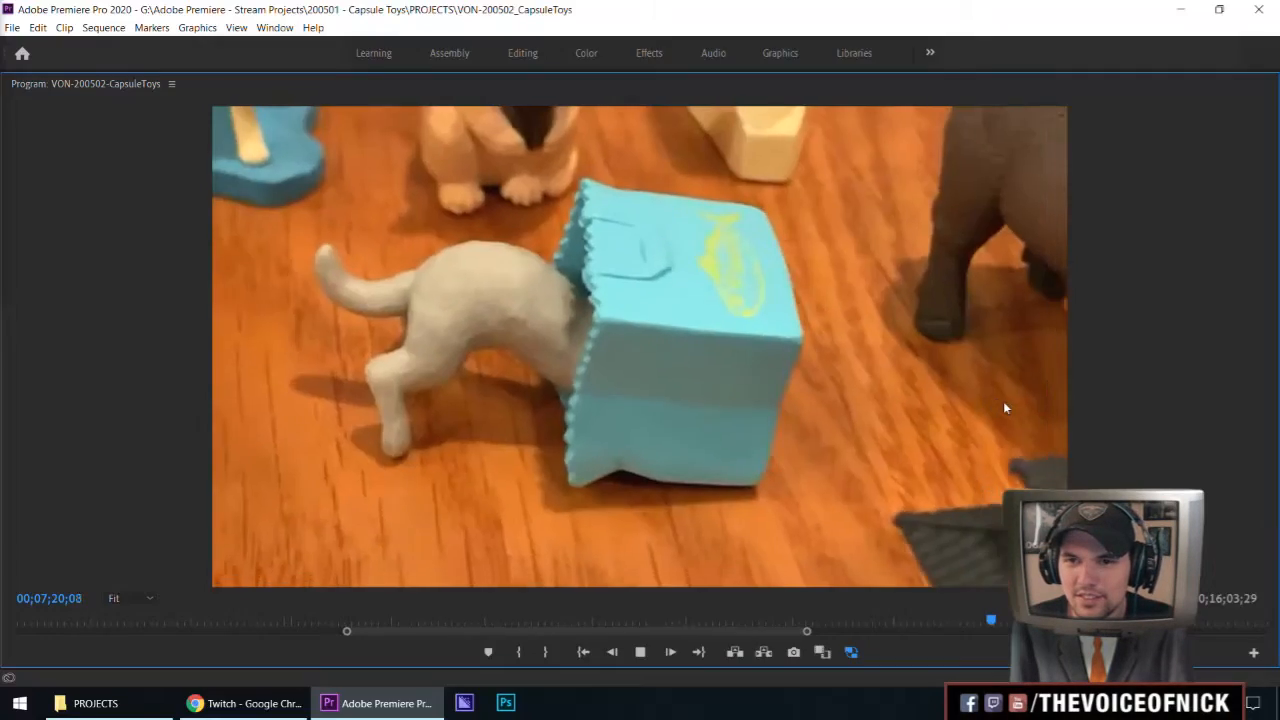
key(grave)
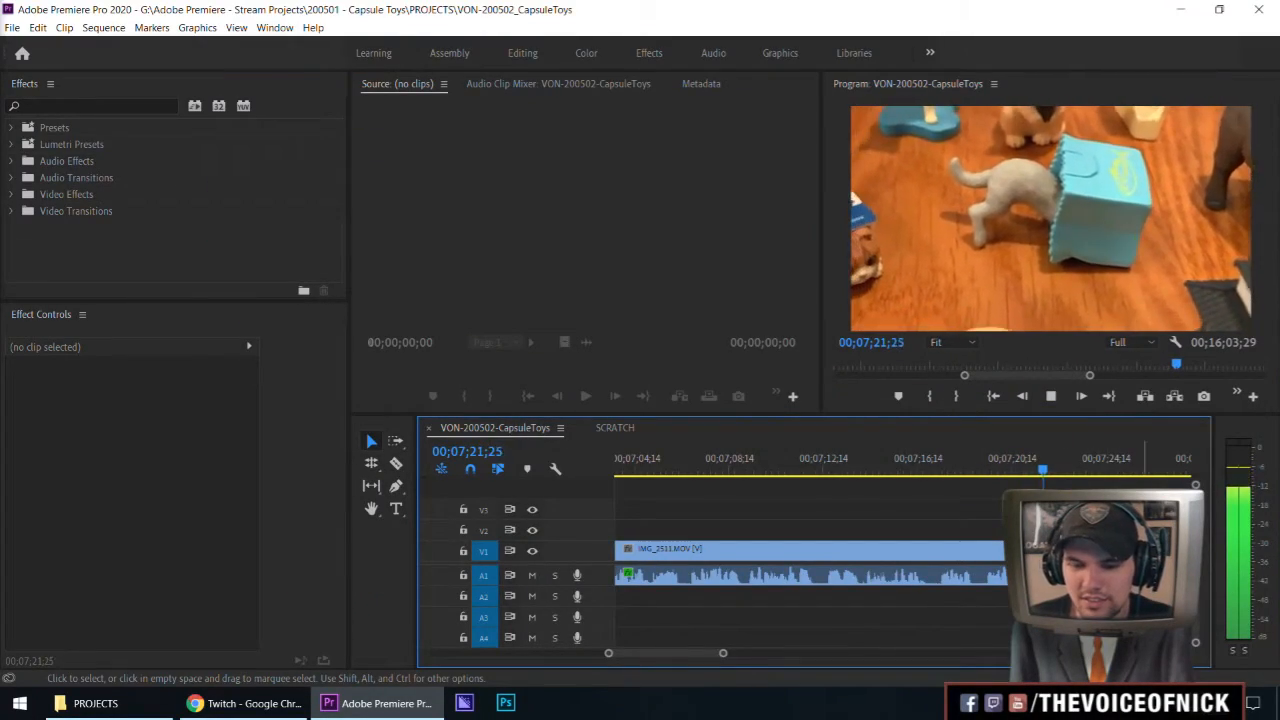
Review the IMG_2511.MOV footage onward from about 00;07;21 and stop playback at 00;07;59;03
key(minus)
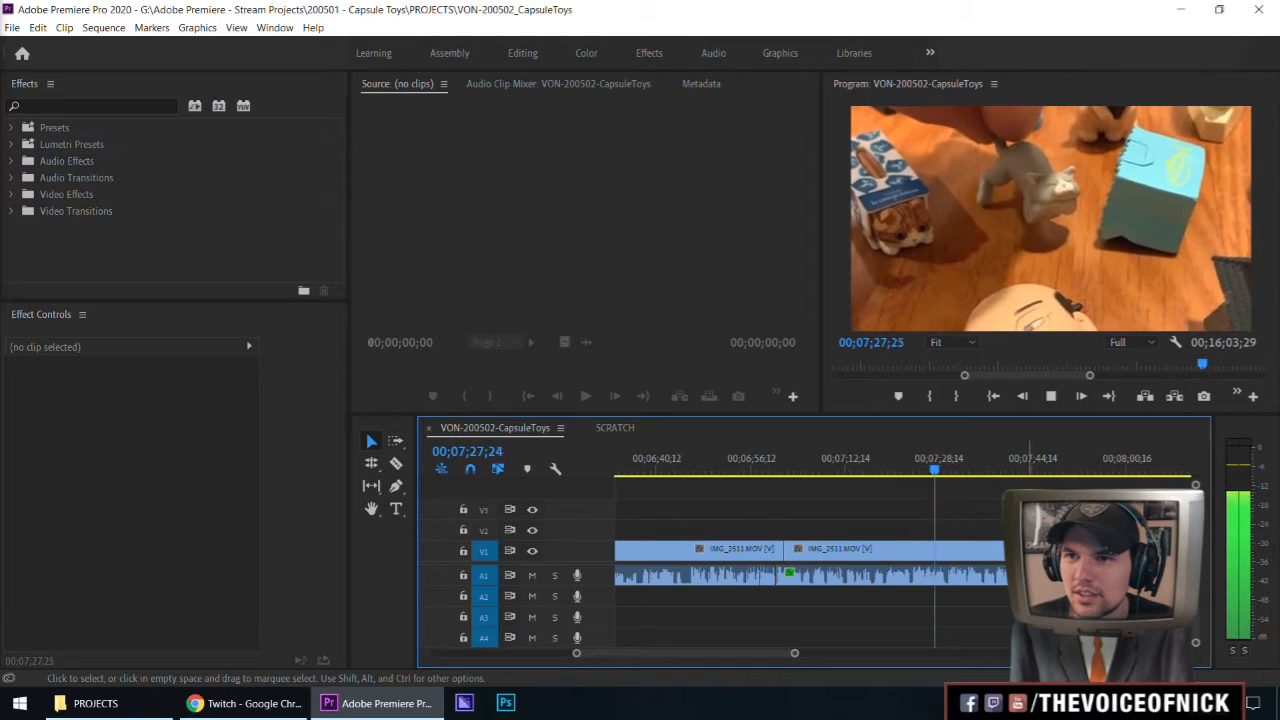
key(equal)
key(equal)
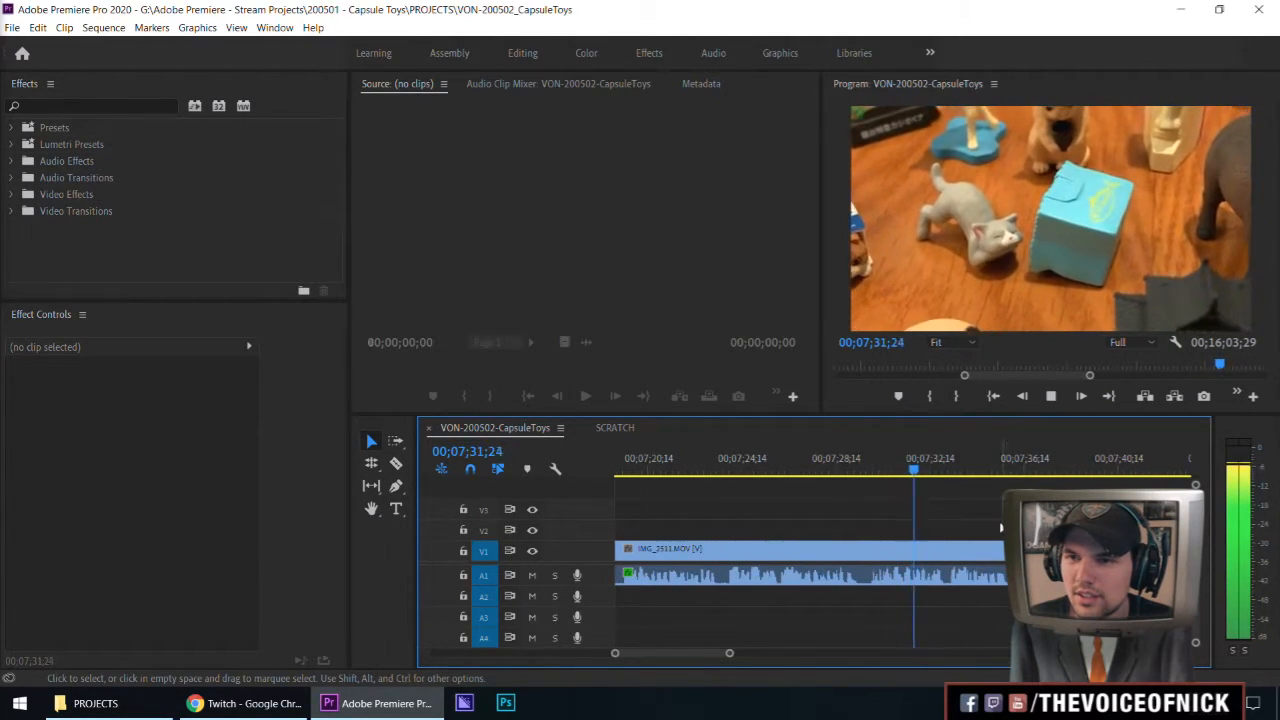
key(minus)
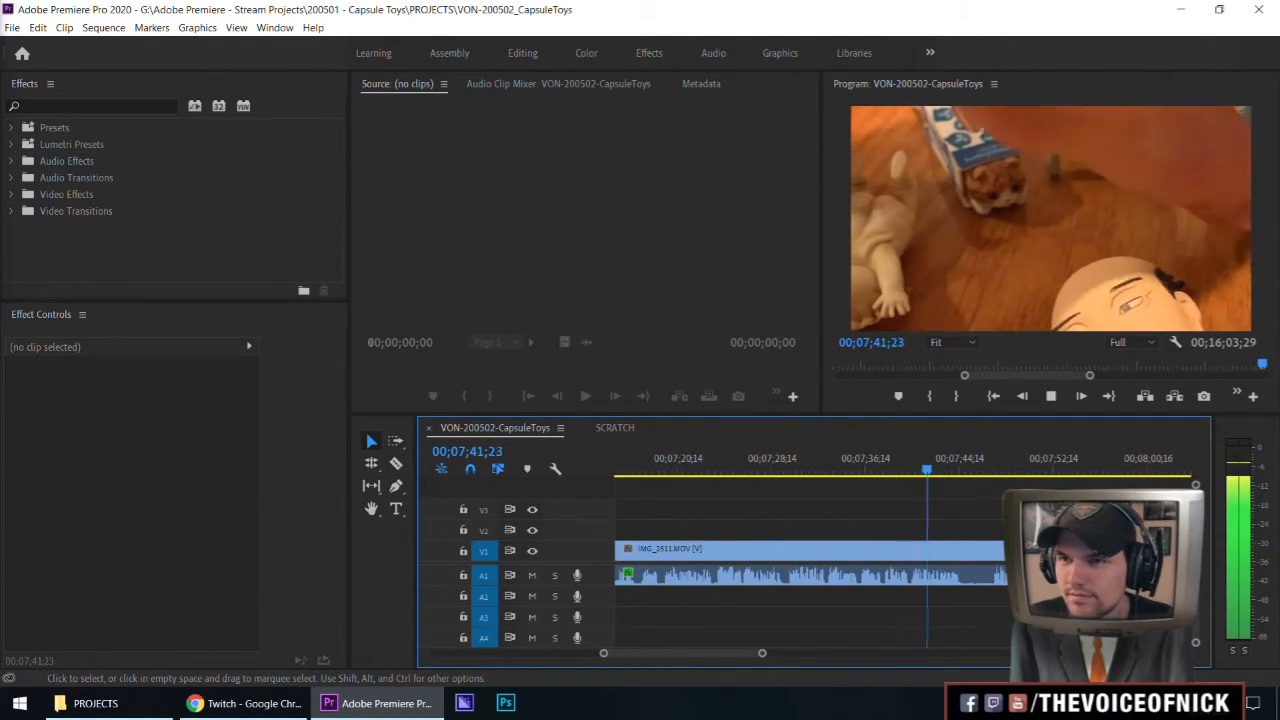
key(minus)
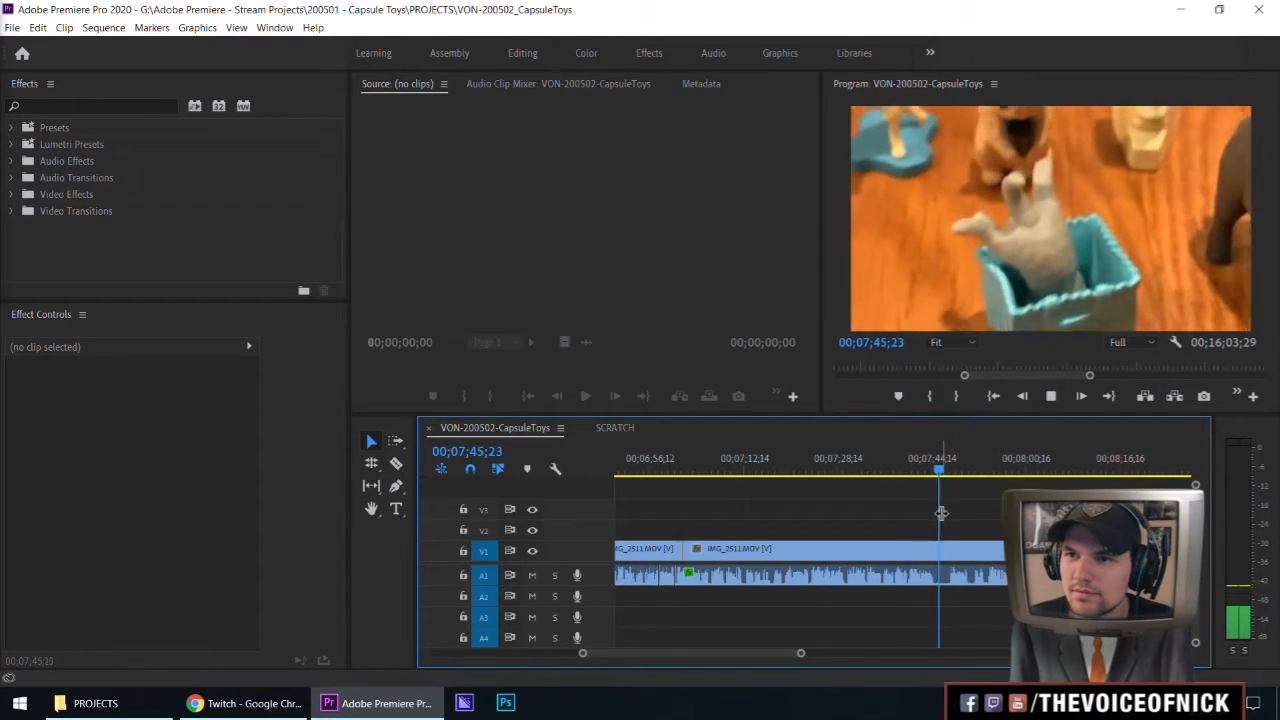
key(minus)
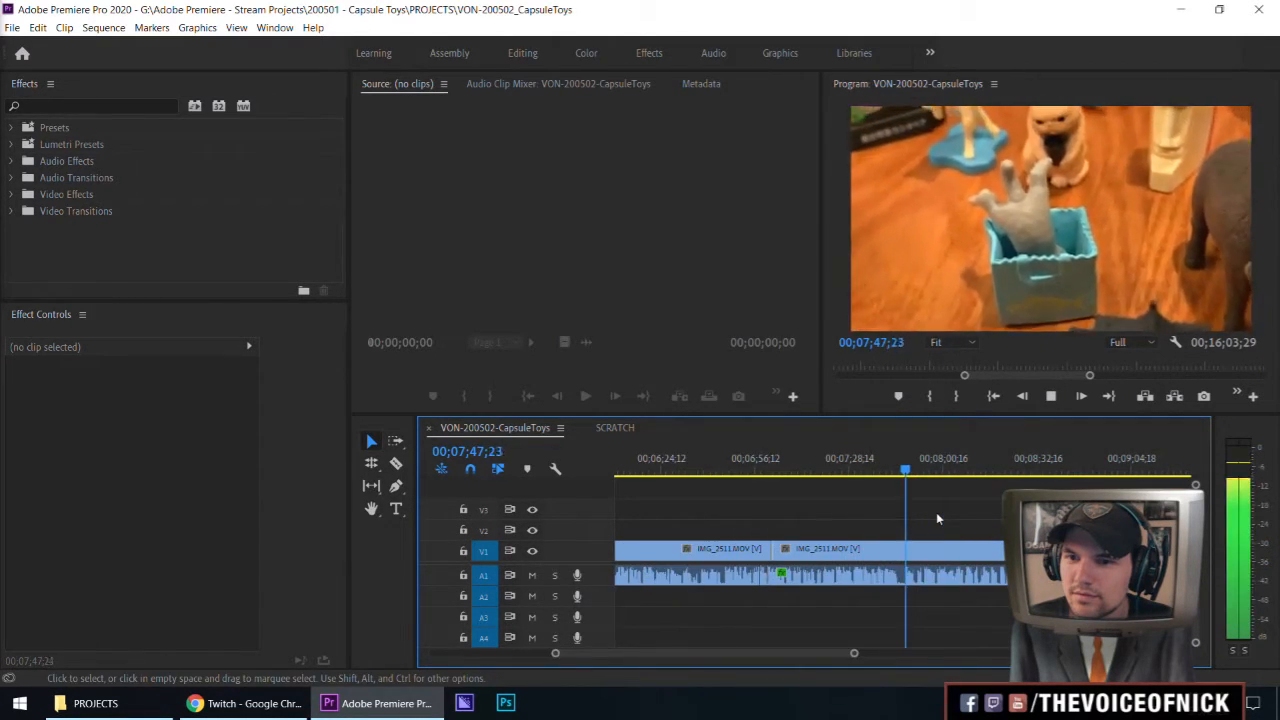
key(equal)
key(equal)
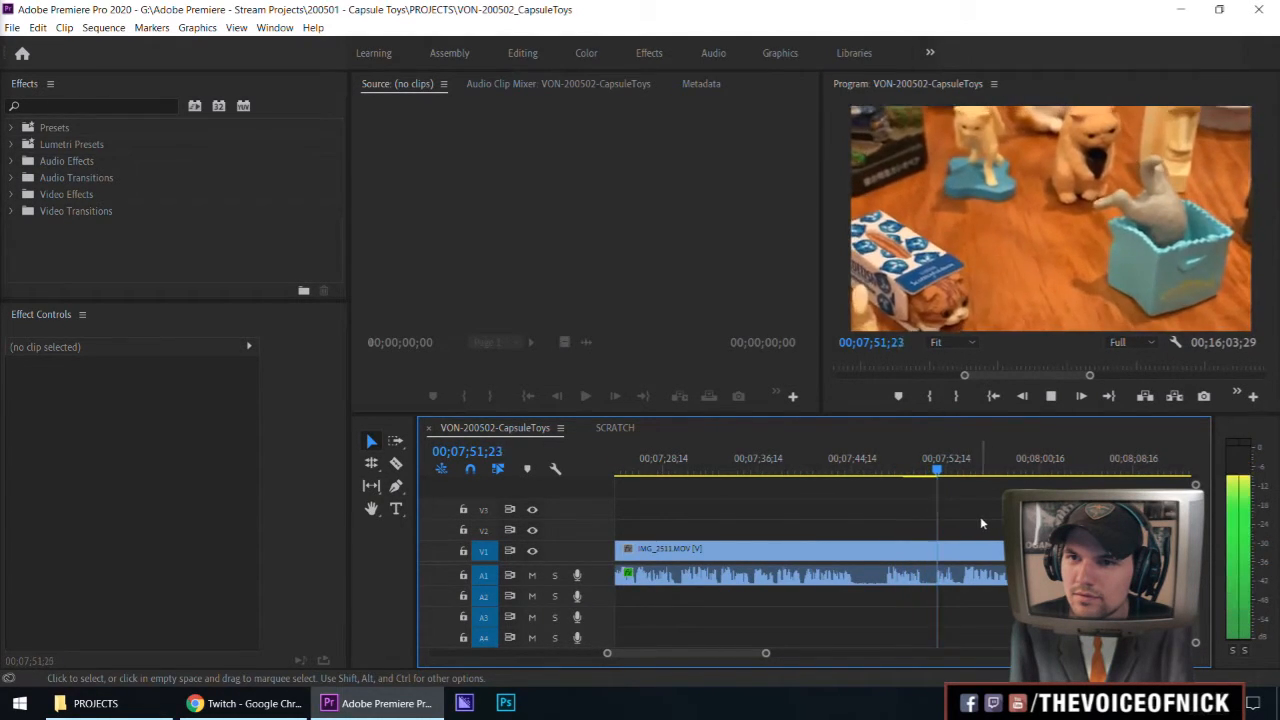
key(equal)
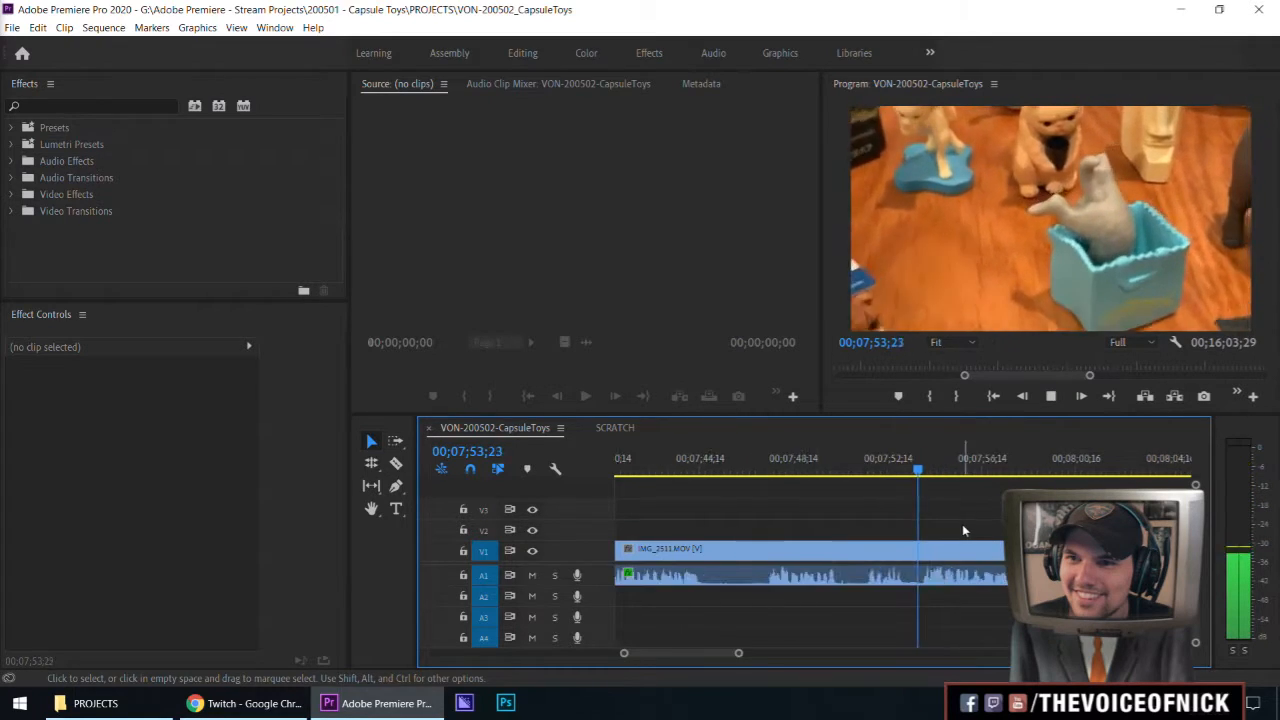
key(minus)
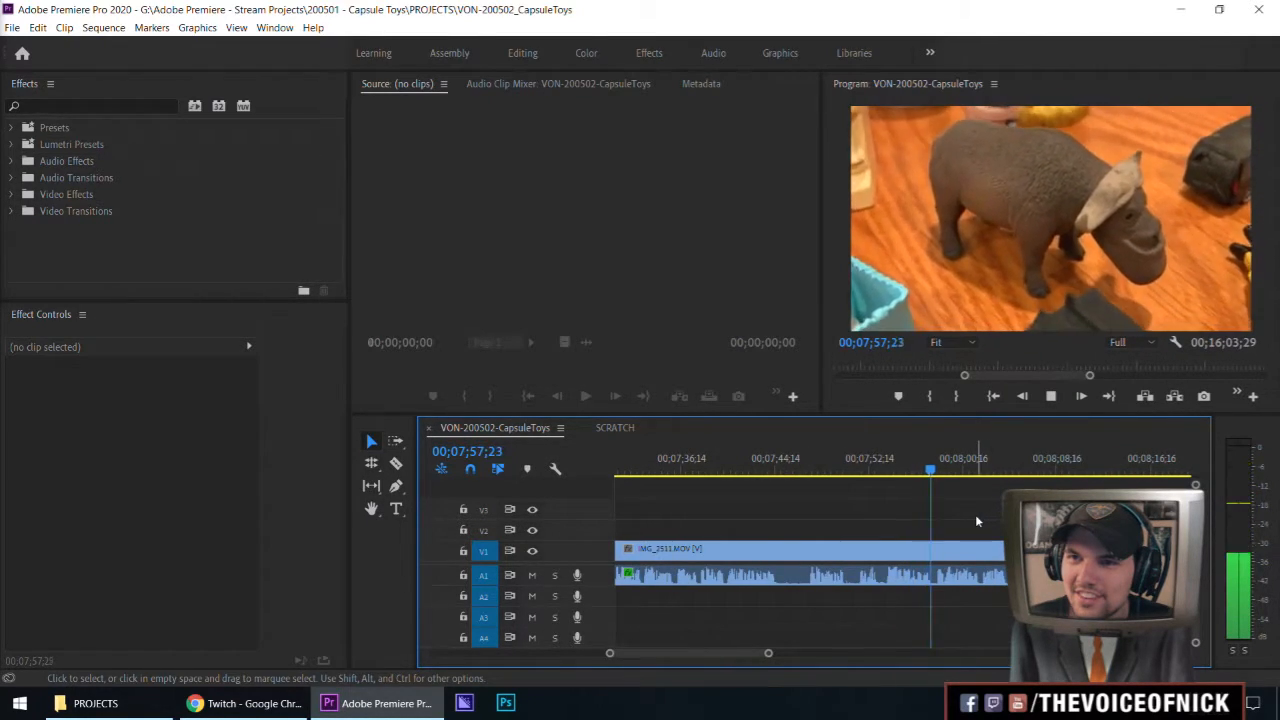
key(space)
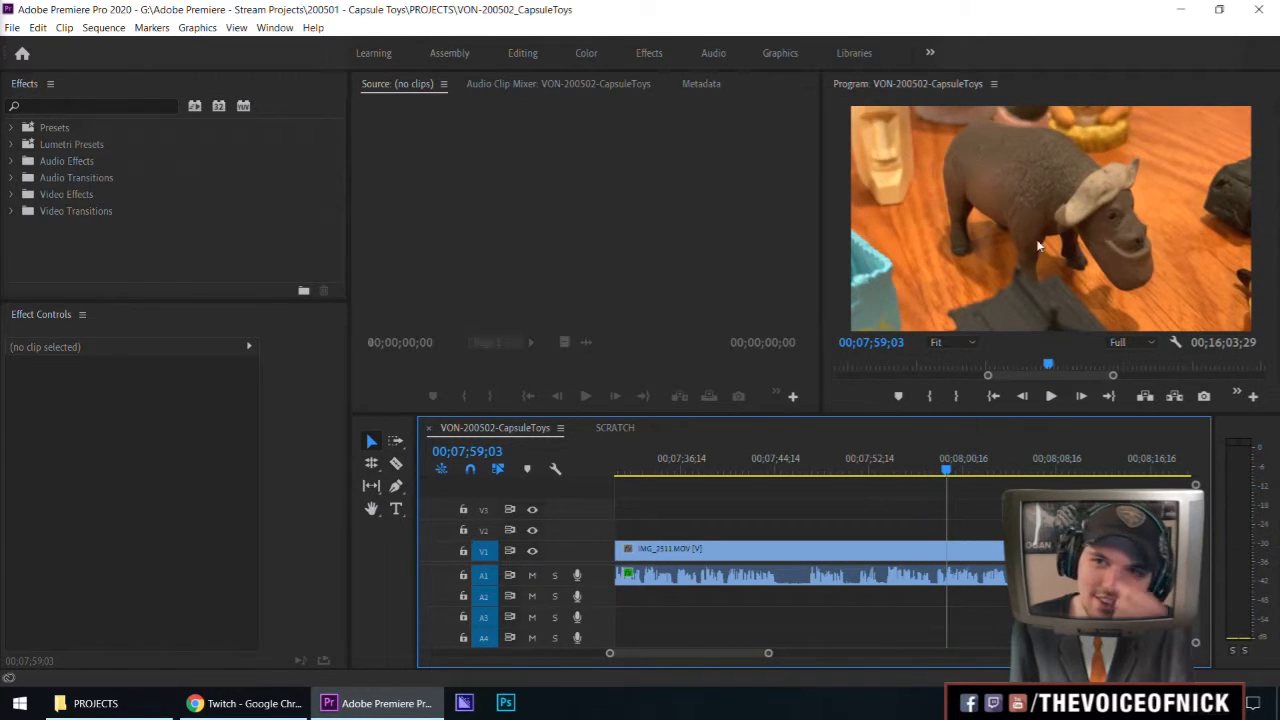
Extend the Program monitor's time ruler to span the whole sequence and save the project
drag(1112, 375, 1257, 370)
click(976, 500)
key(ctrl+s)
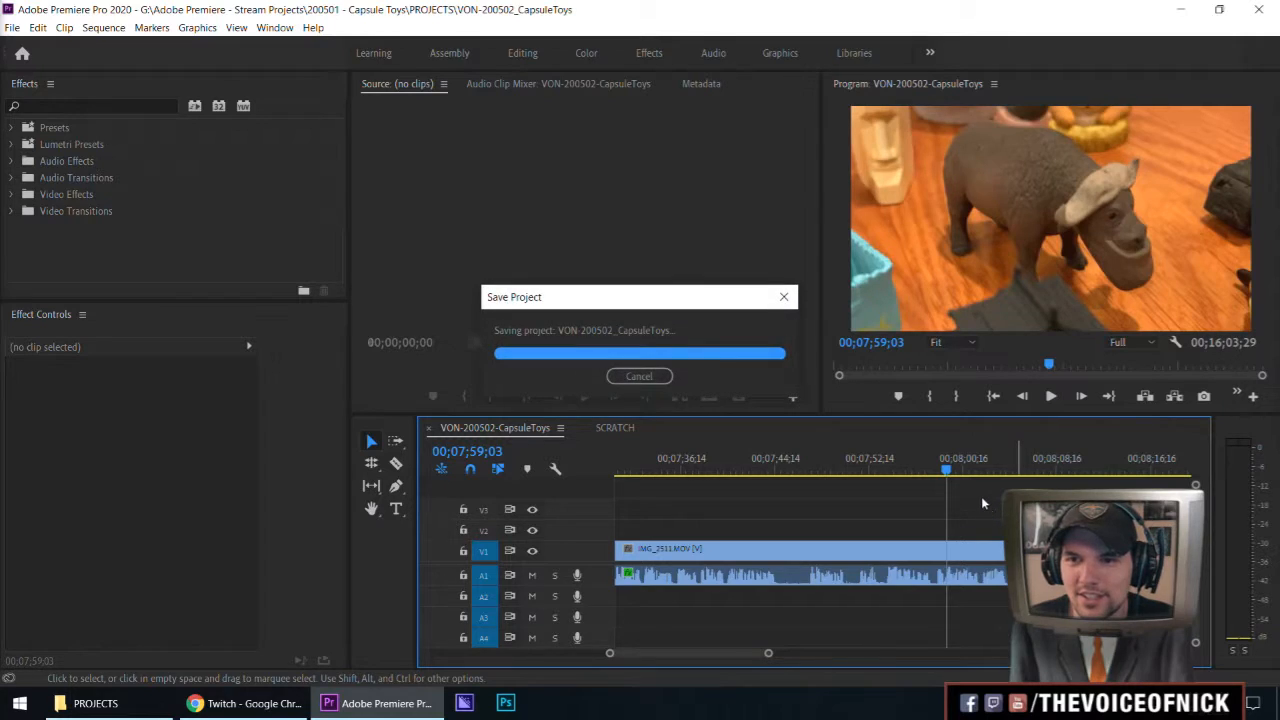
key(minus)
key(minus)
key(minus)
key(minus)
key(minus)
key(equal)
key(equal)
key(equal)
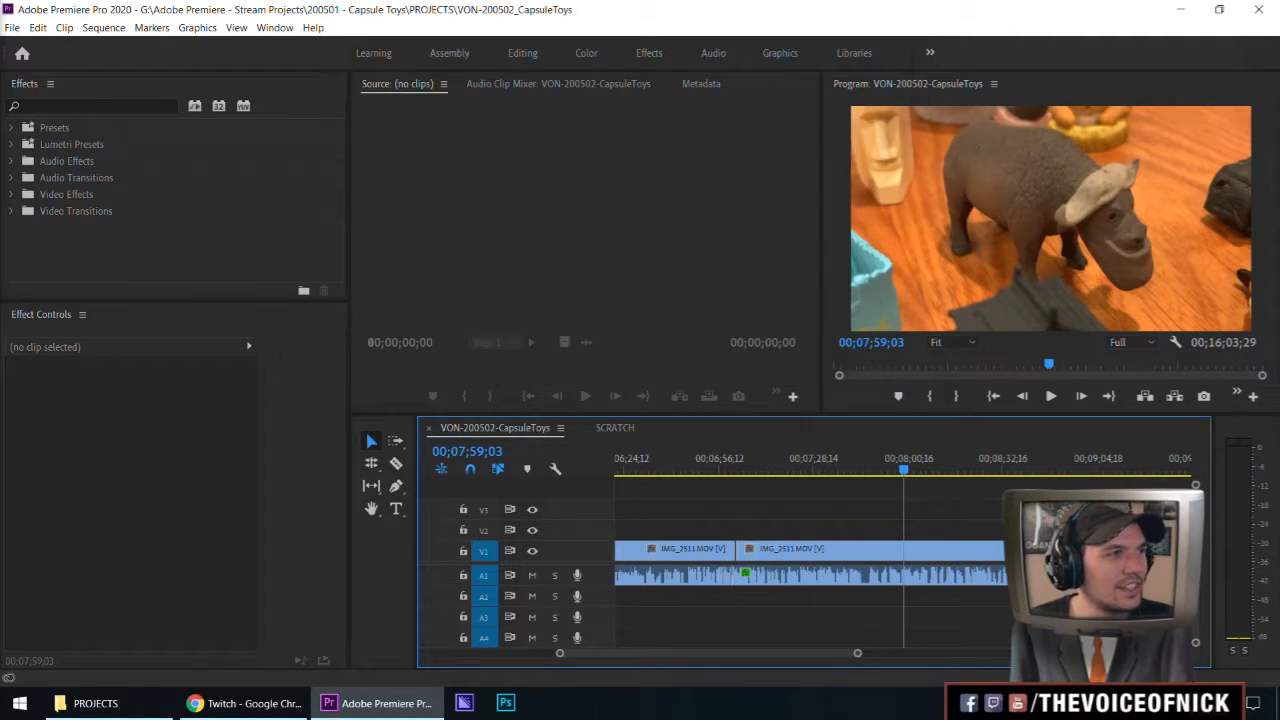
key(alt+Tab)
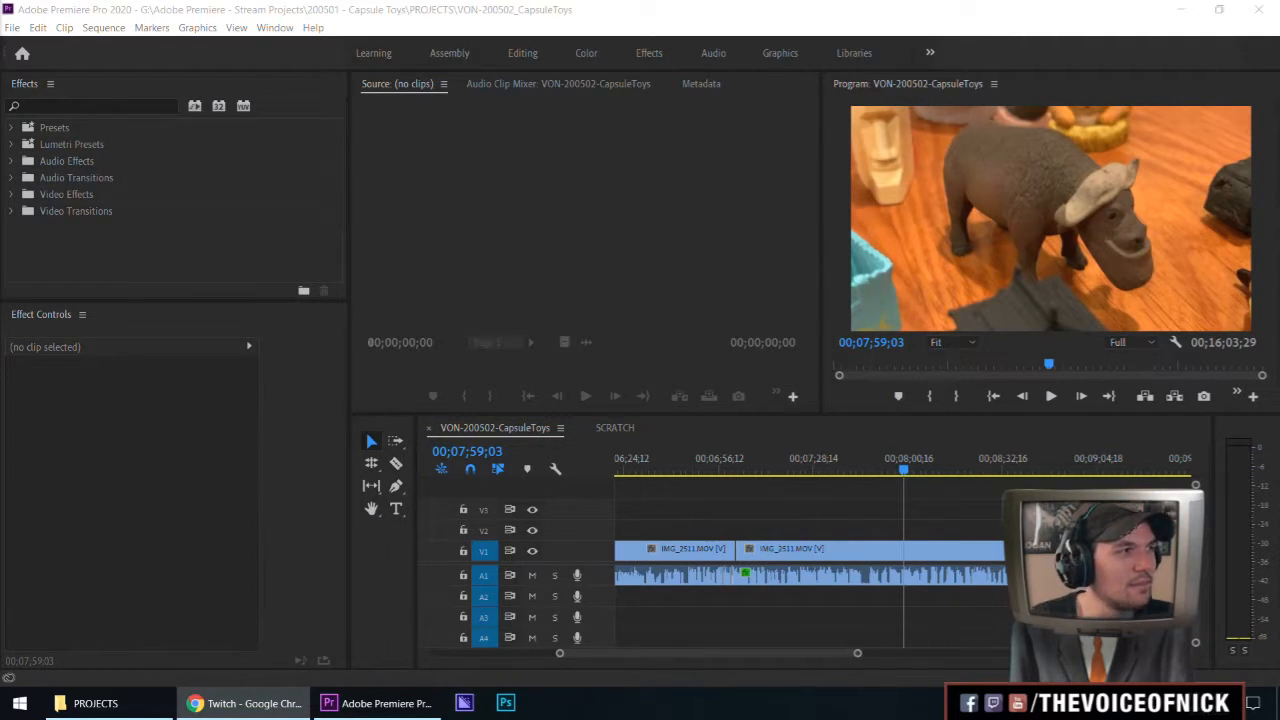
drag(982, 504, 868, 505)
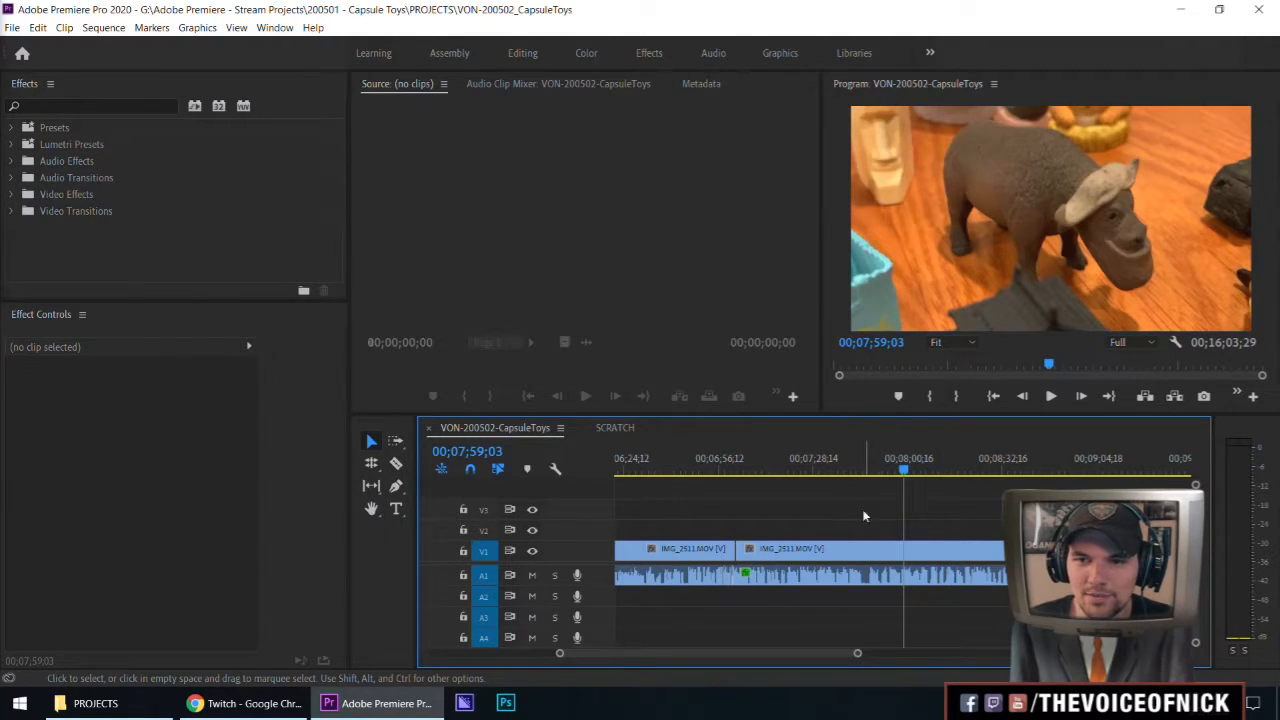
Move the playhead back to 00;07;54;06 and save the project
key(=)
key(=)
click(846, 472)
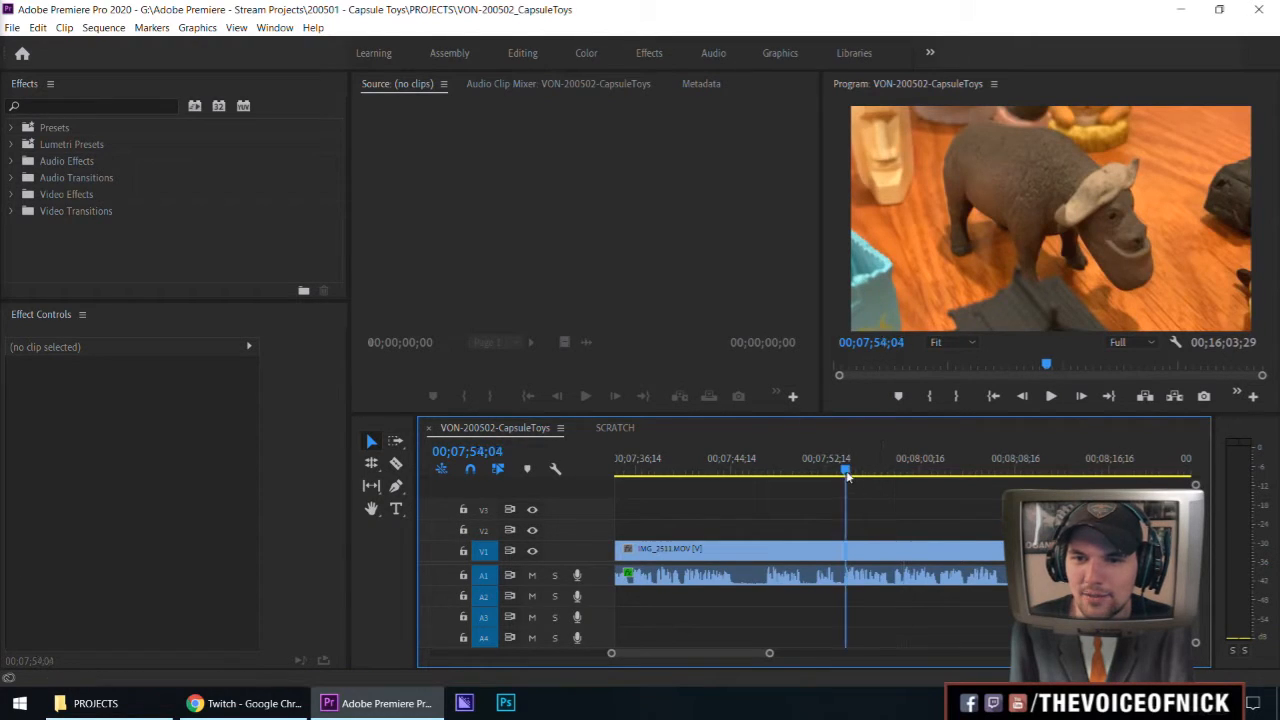
key(ctrl+s)
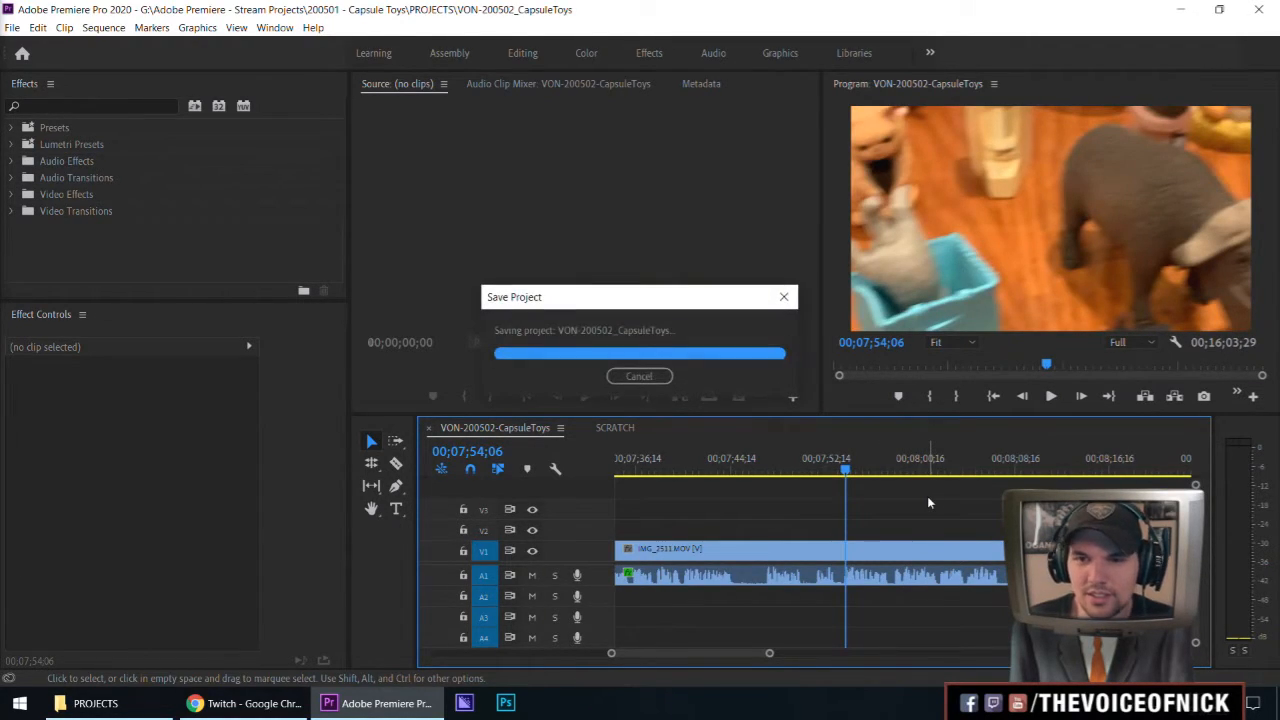
Play the footage through the tiger and trash can passages to about 00;08;34, checking for a place to cut
key(=)
click(884, 465)
key(space)
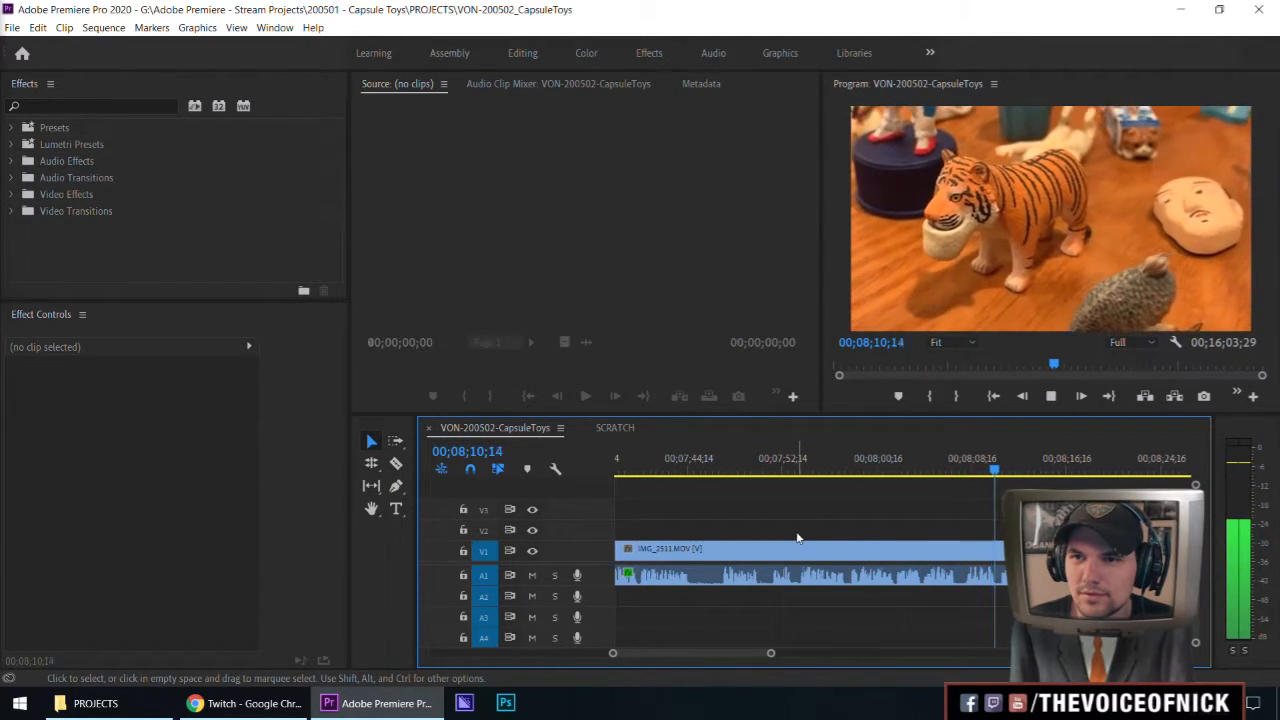
key(minus)
key(equal)
key(equal)
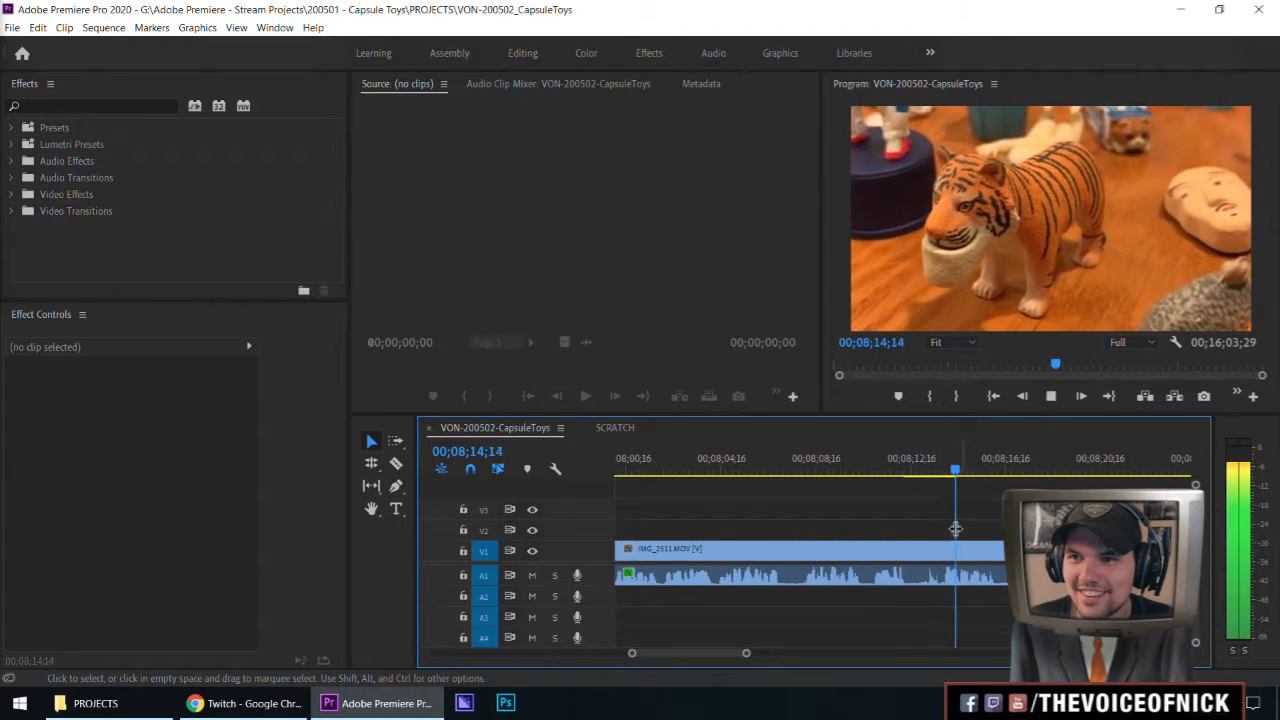
key(minus)
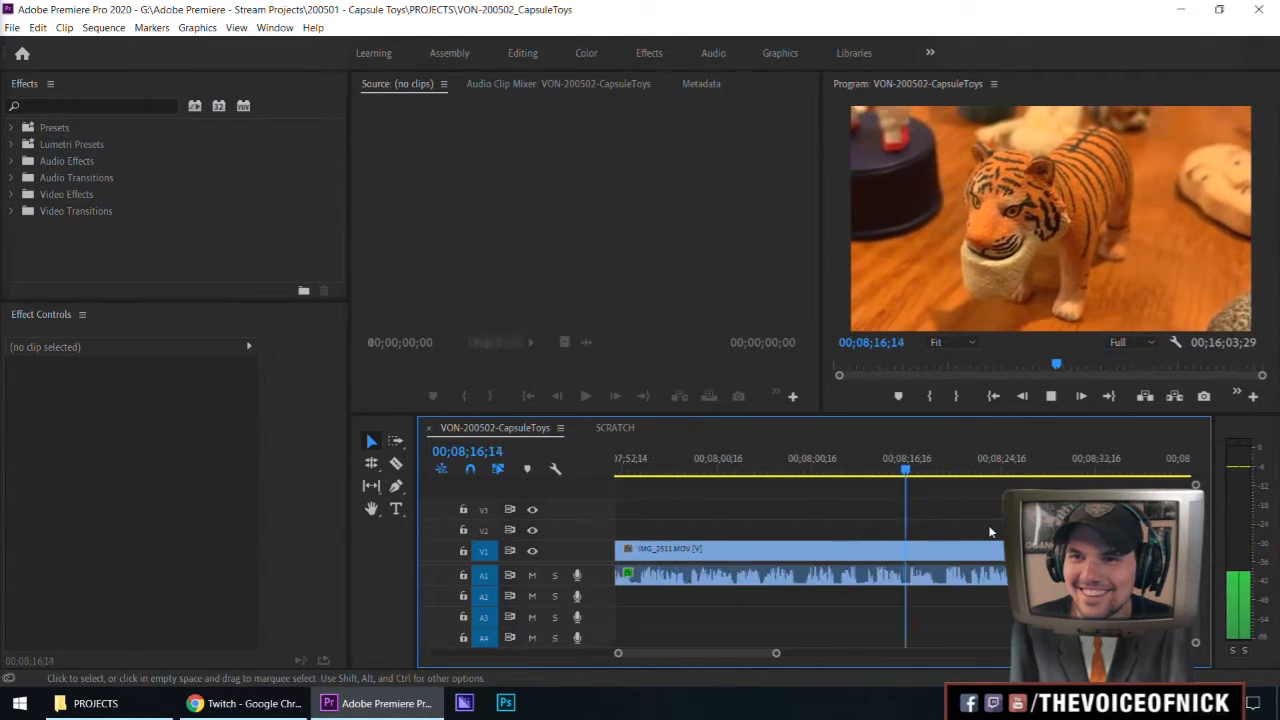
key(equal)
drag(1008, 525, 857, 520)
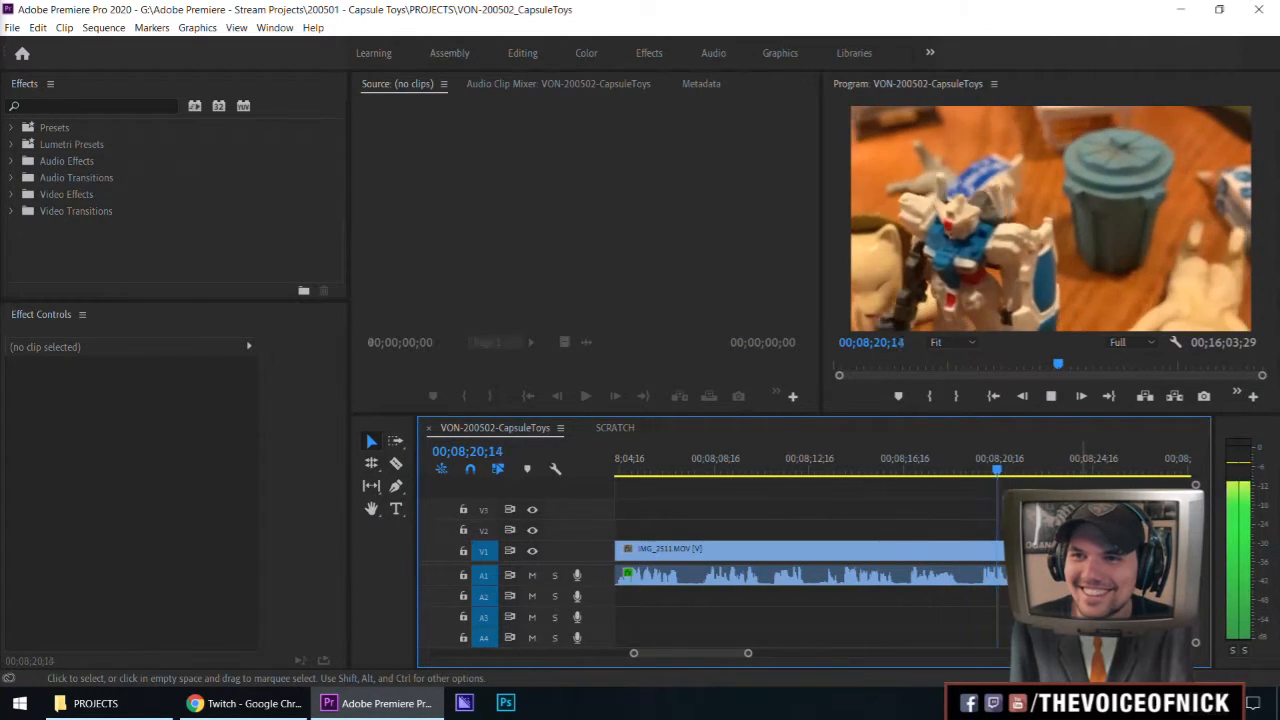
key(equal)
key(equal)
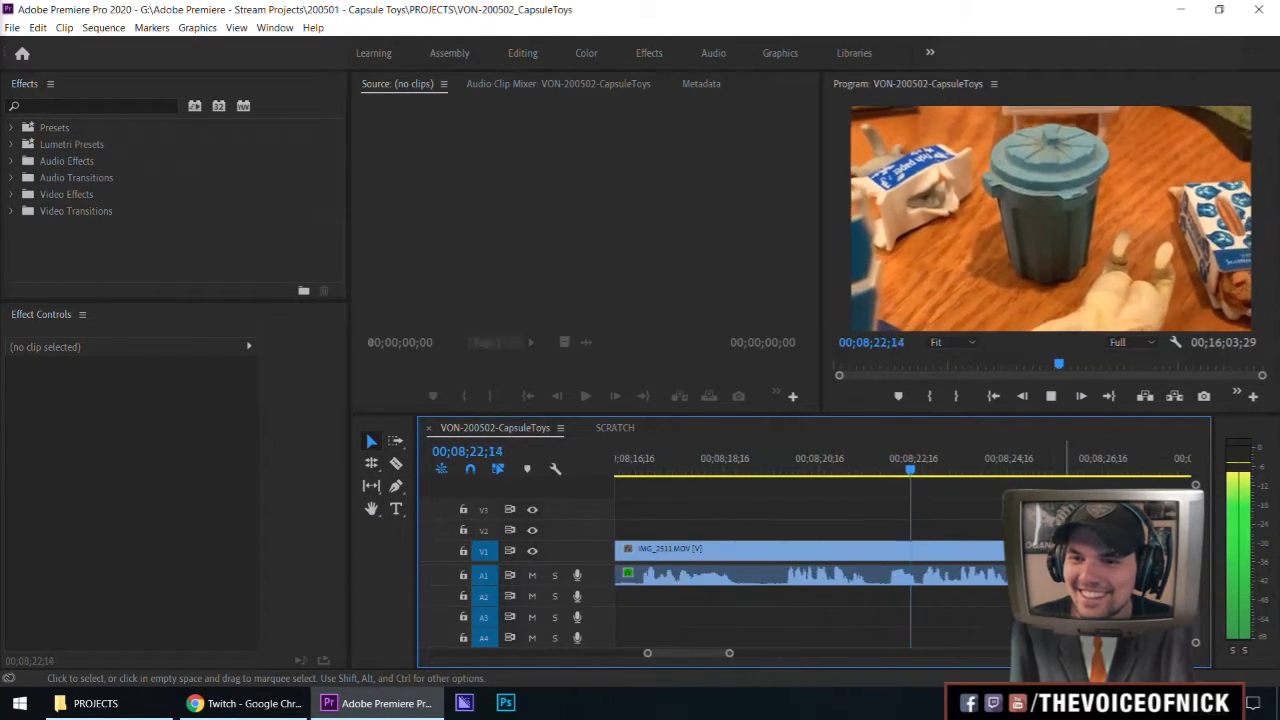
key(minus)
key(minus)
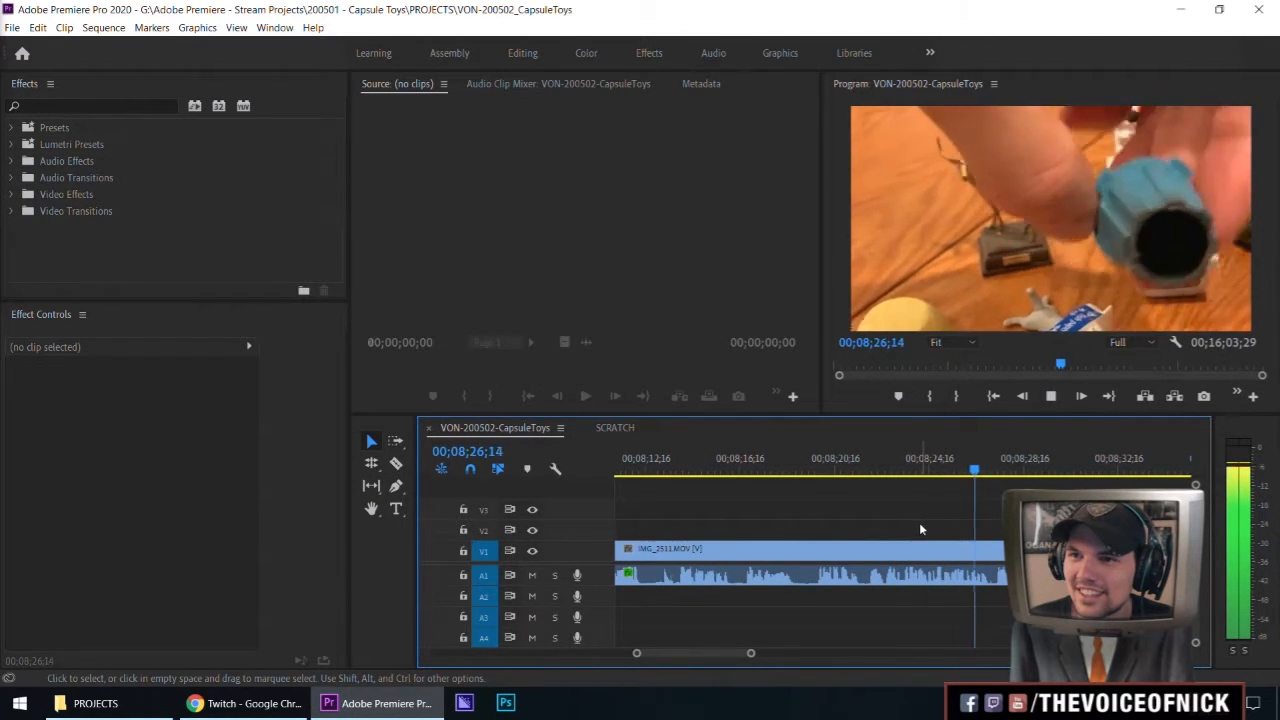
key(minus)
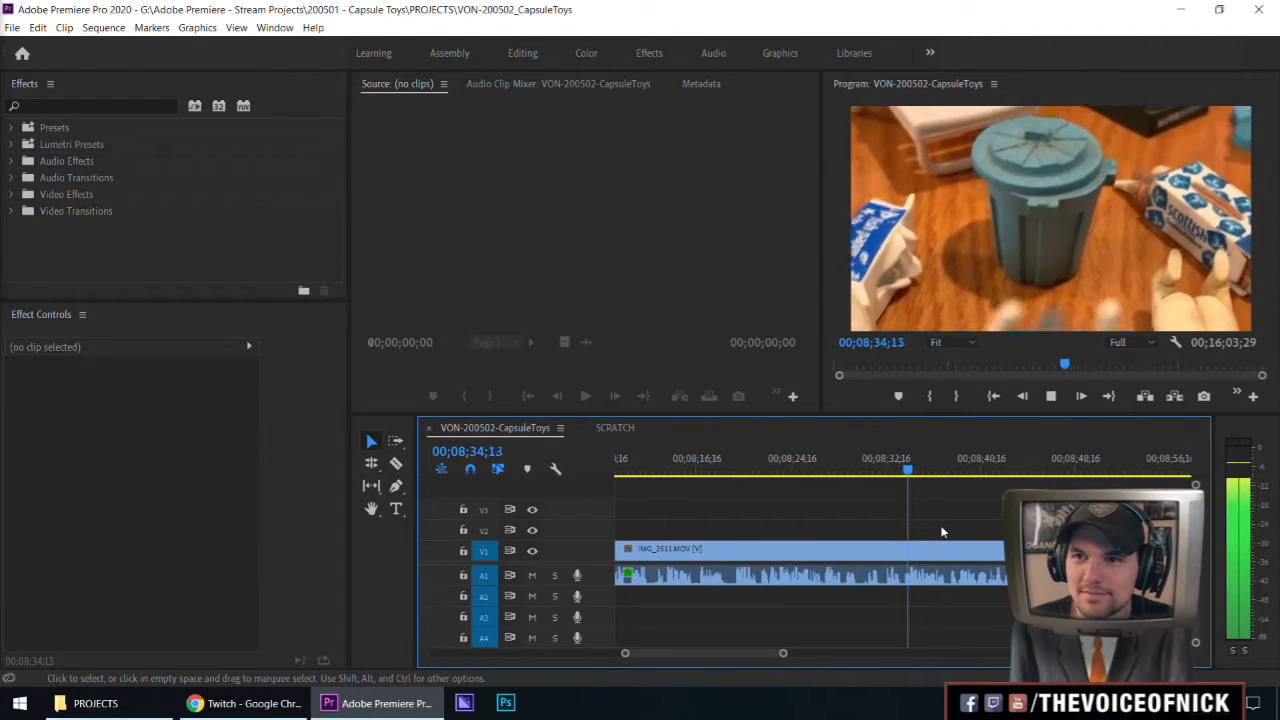
Replay the trash can passage from 00;08;27;10 and split the IMG_2511.MOV clip at 00;08;33;29
click(827, 467)
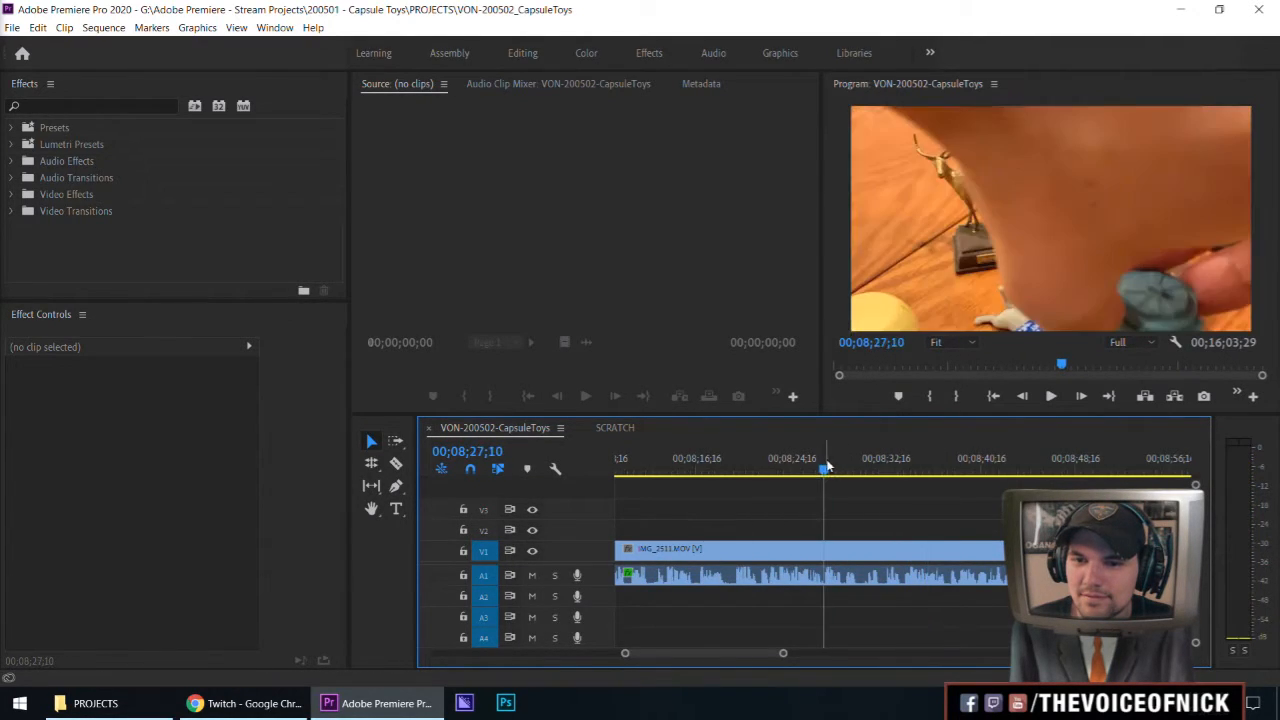
key(equal)
key(space)
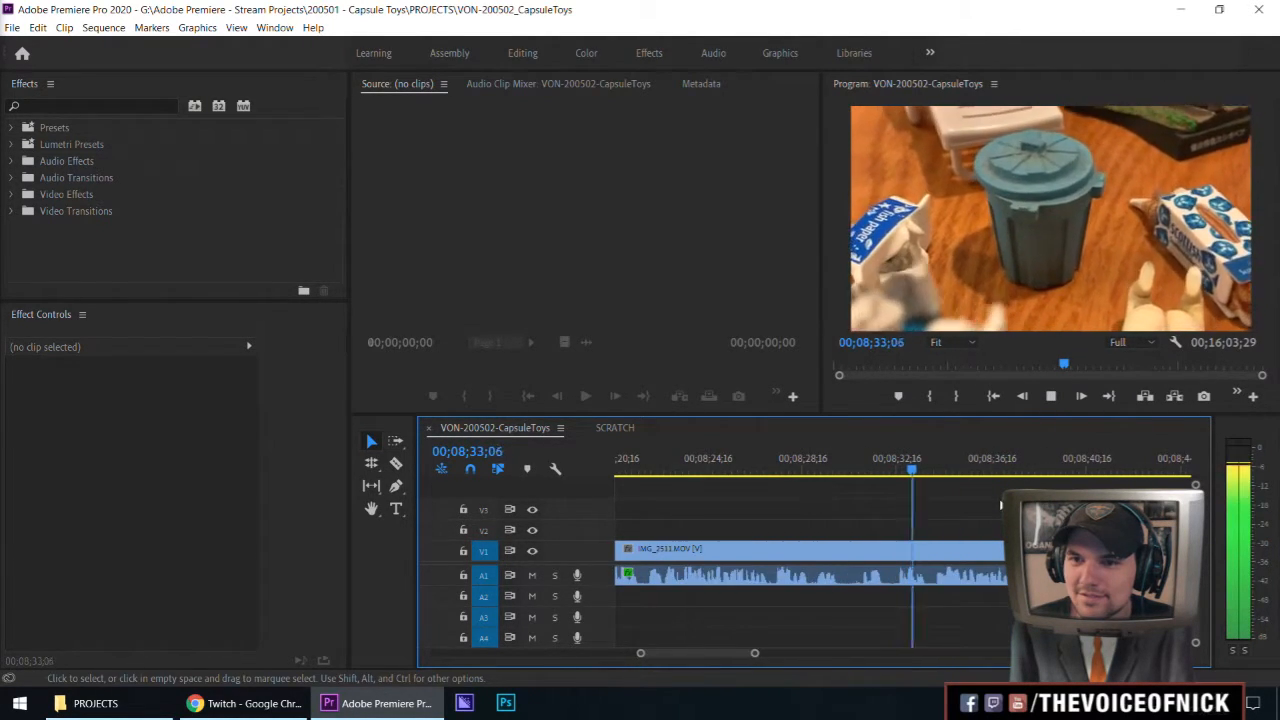
key(space)
key(c)
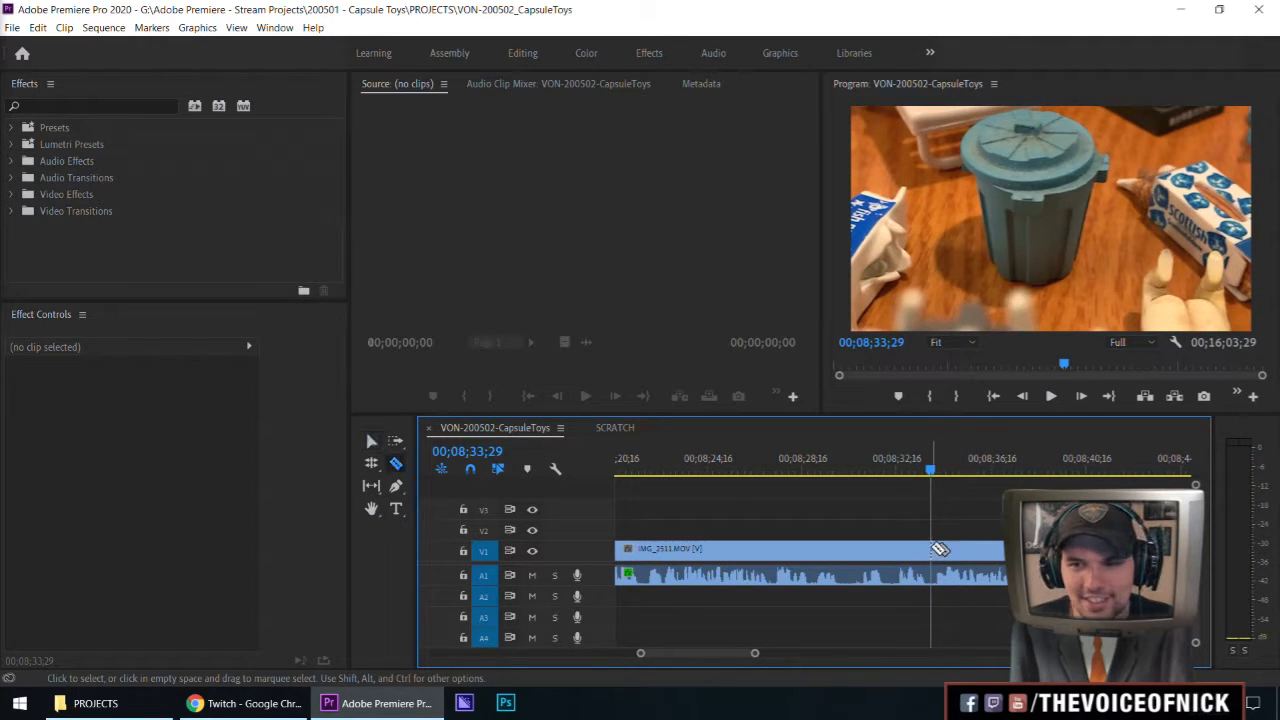
click(933, 548)
key(v)
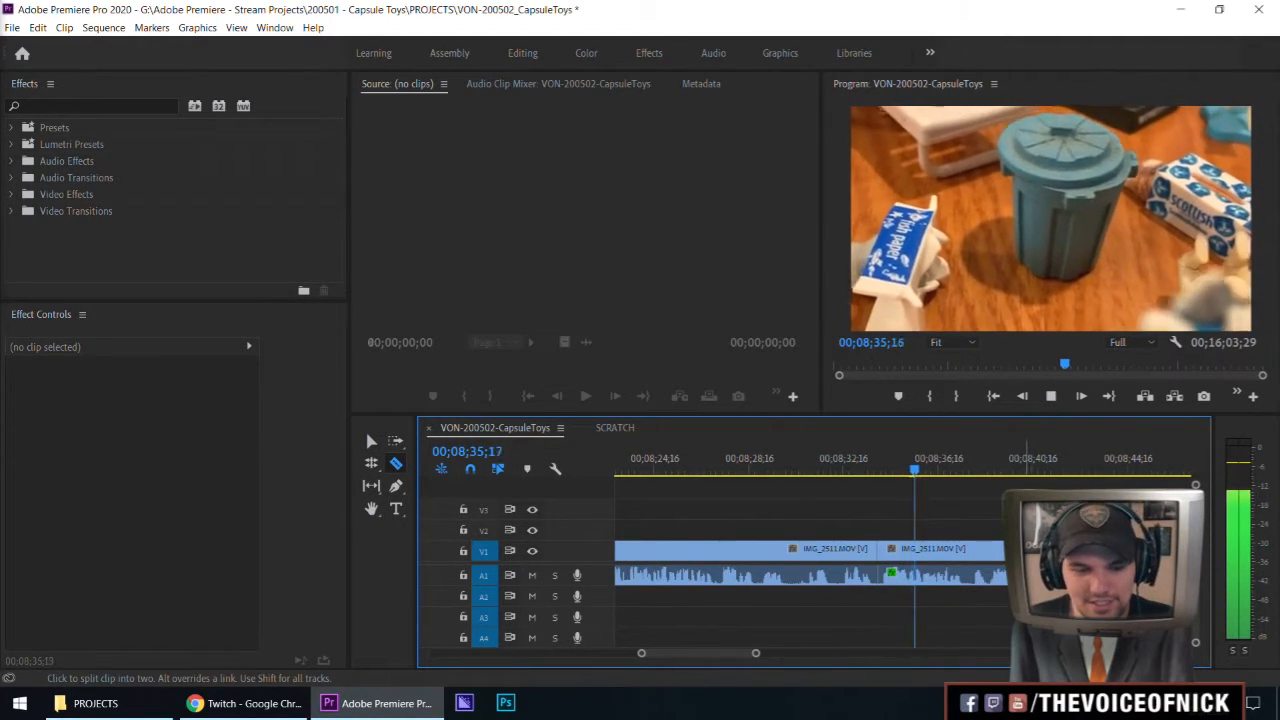
Cut the passage from 00;08;33;29 to about 00;09;06 out of IMG_2511.MOV and close the gap
key(minus)
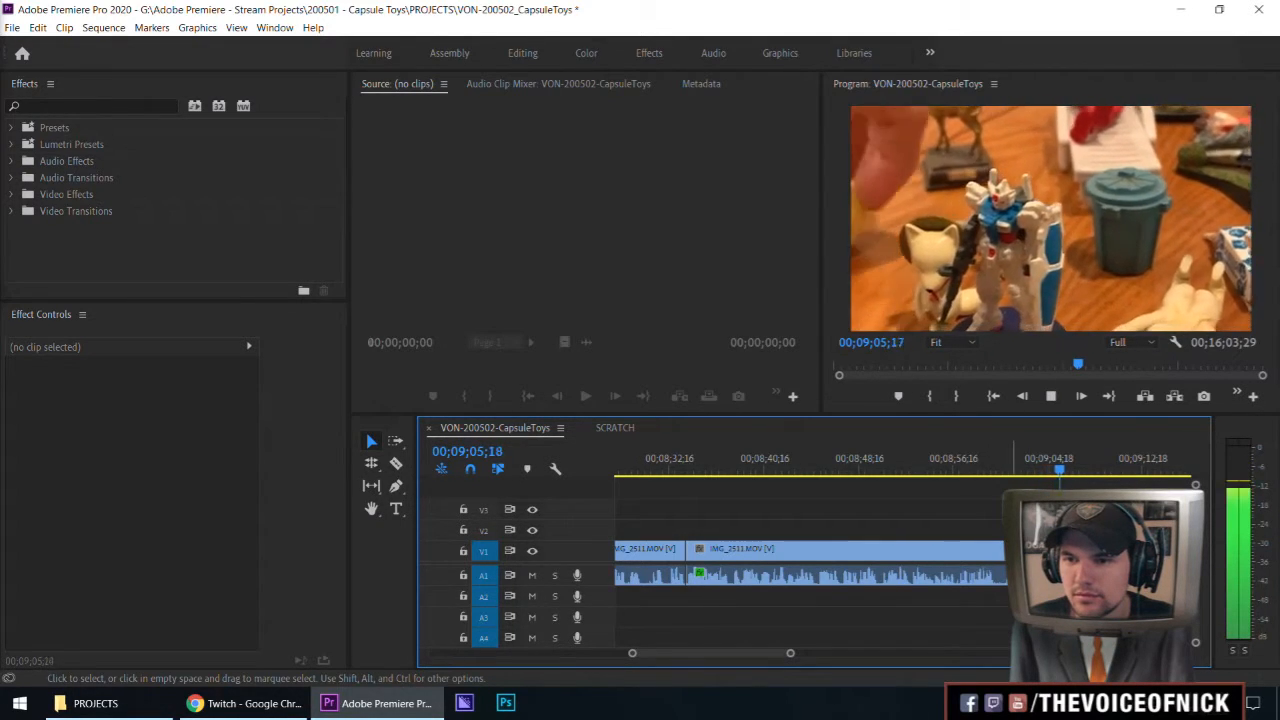
click(1066, 464)
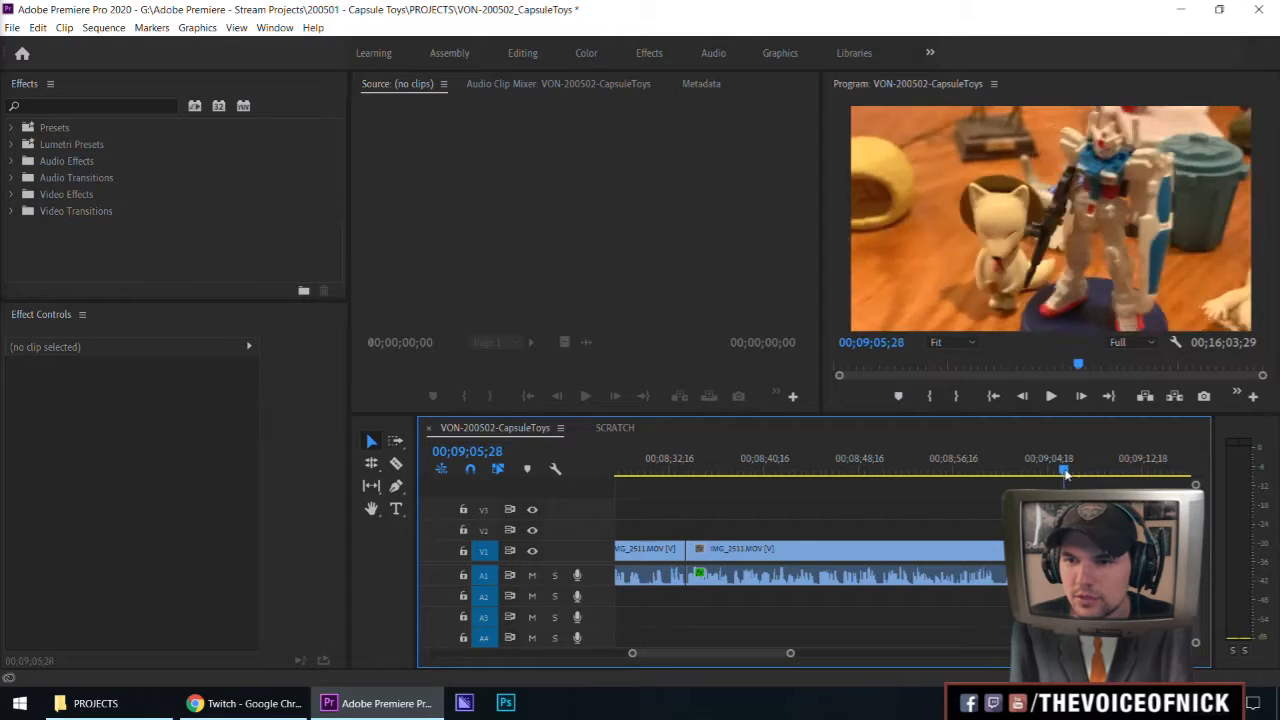
click(992, 554)
key(Delete)
click(913, 559)
key(Delete)
drag(679, 469, 668, 469)
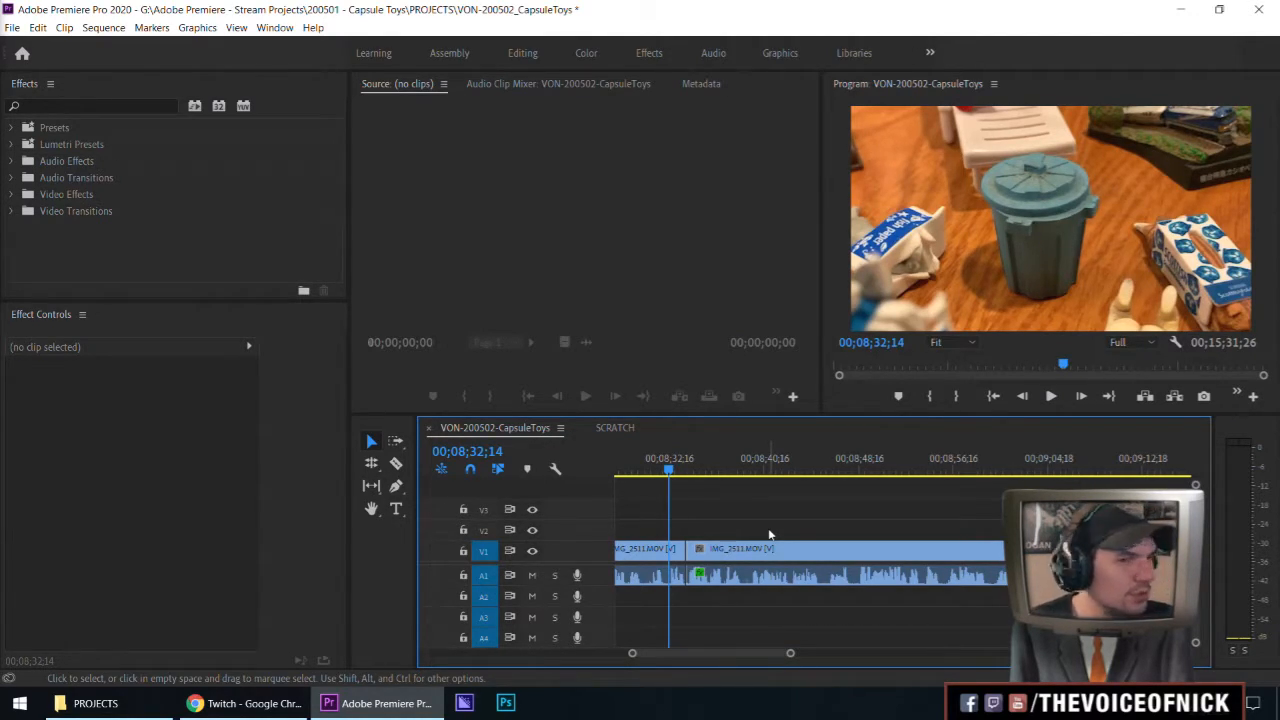
Save the project and move the playhead back to 00;08;31;11, ahead of the new trash can join
scroll(760, 511, up, 2)
key(equal)
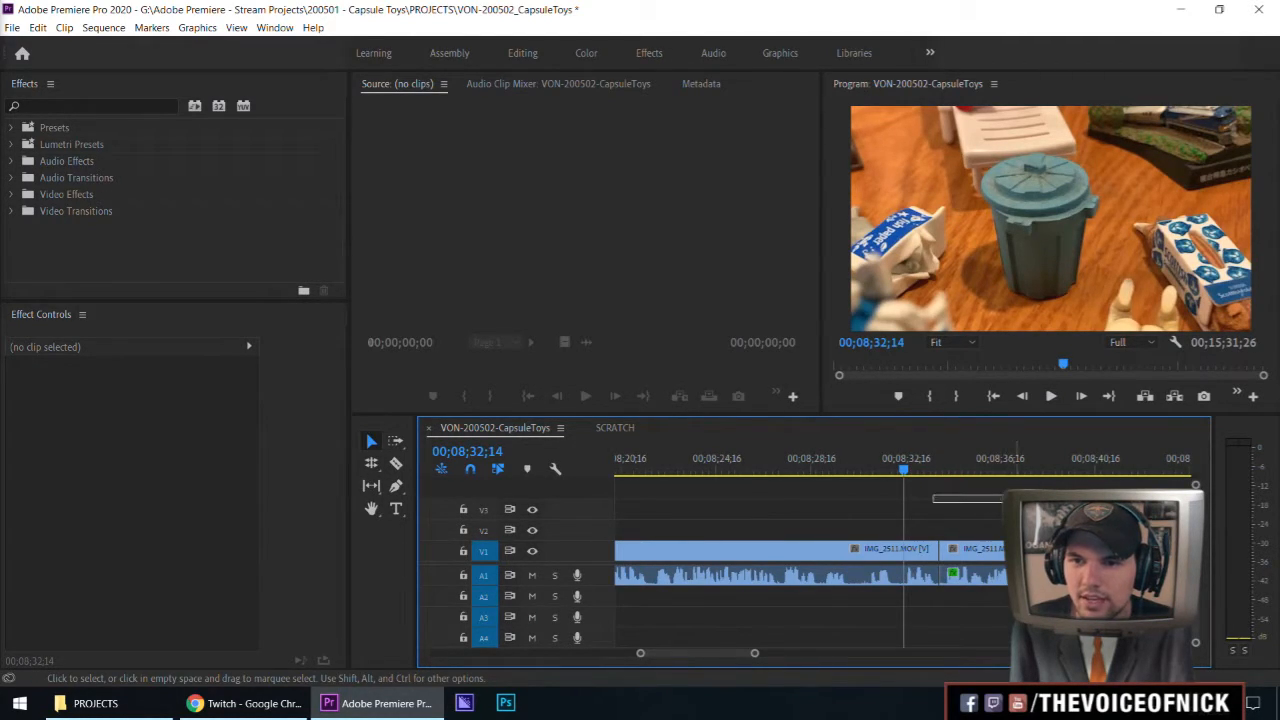
scroll(935, 502, down, 1)
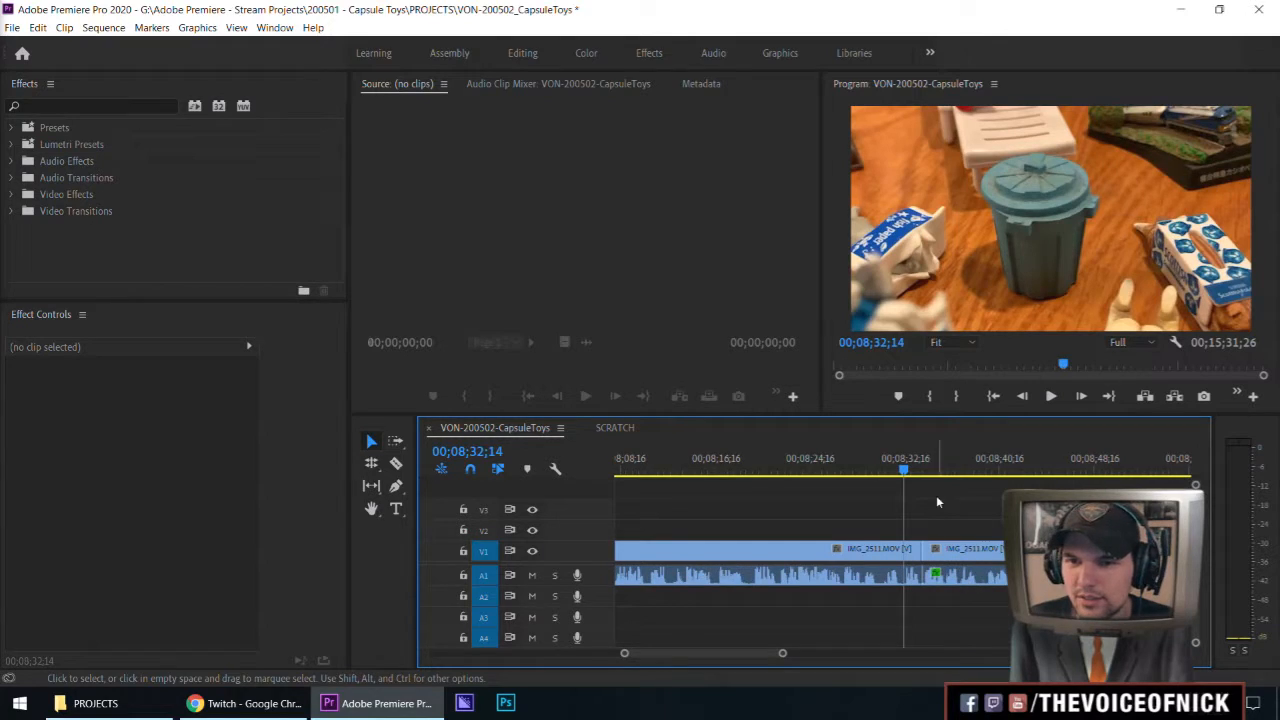
click(913, 469)
key(ctrl+s)
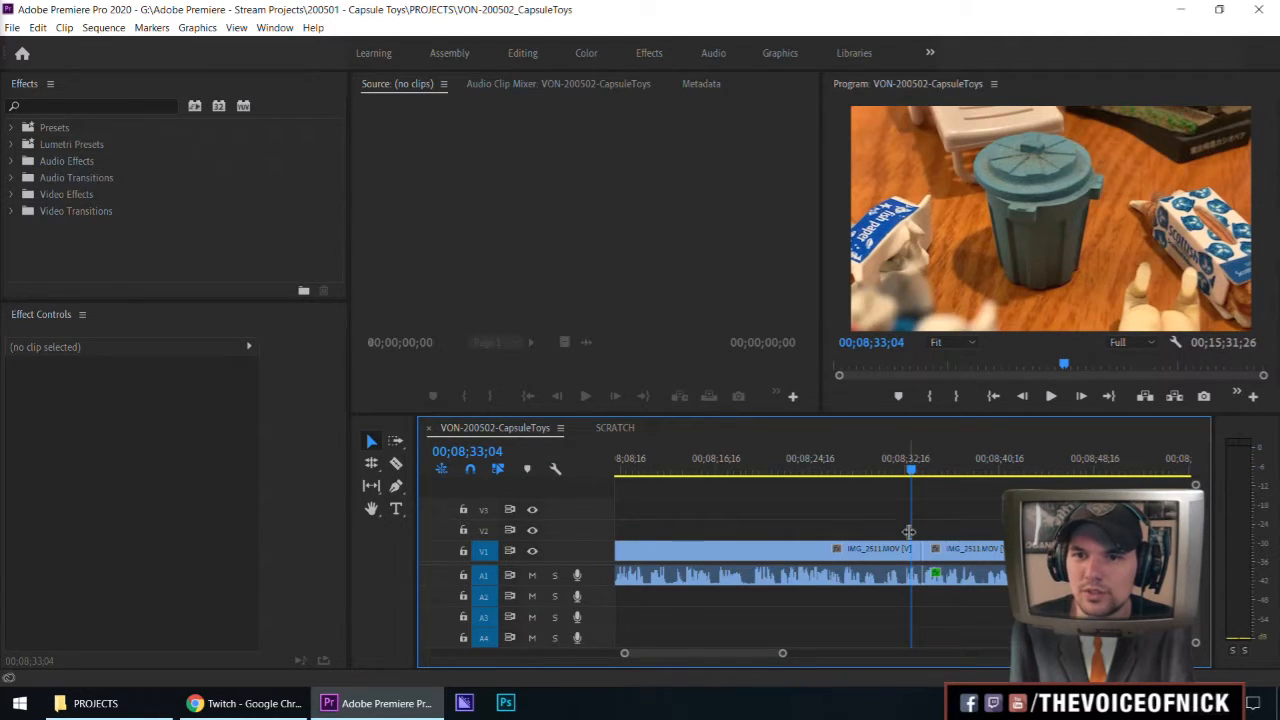
drag(900, 472, 890, 470)
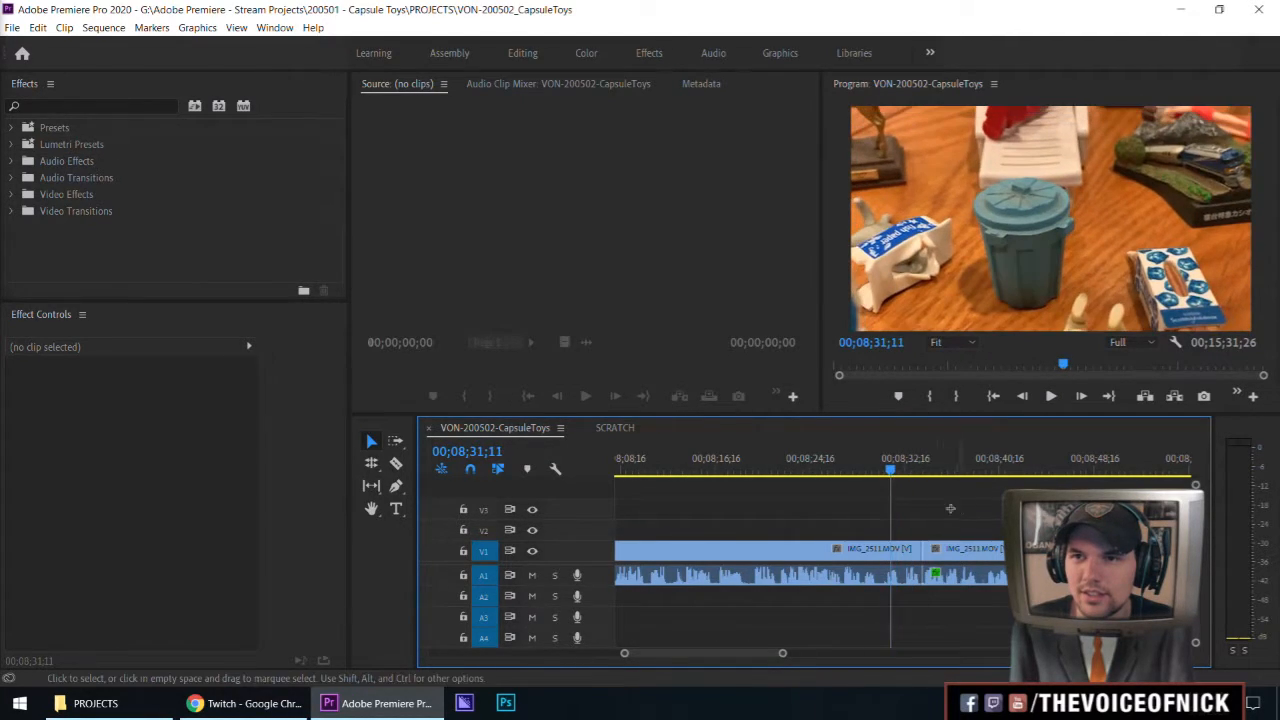
Play across the new join at 00;08;33;29 to check how the cut sounds and looks
key(minus)
key(equal)
key(minus)
key(equal)
key(minus)
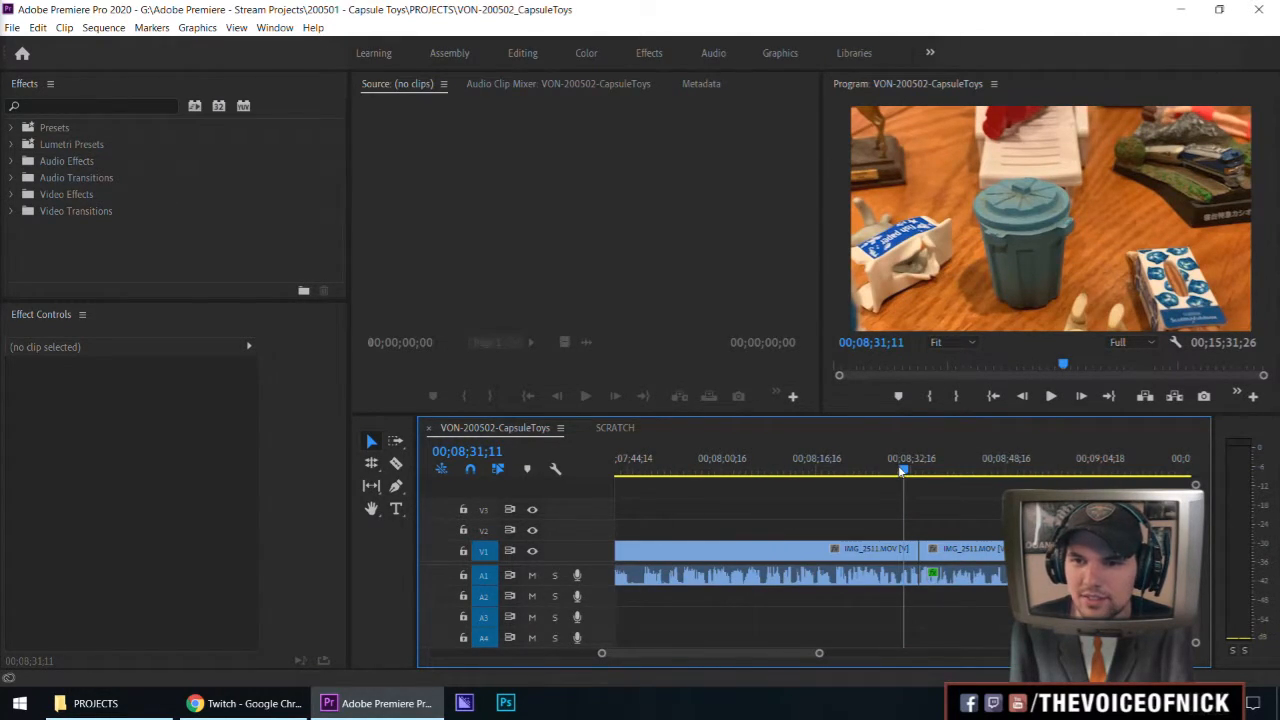
drag(900, 470, 898, 472)
key(space)
key(equal)
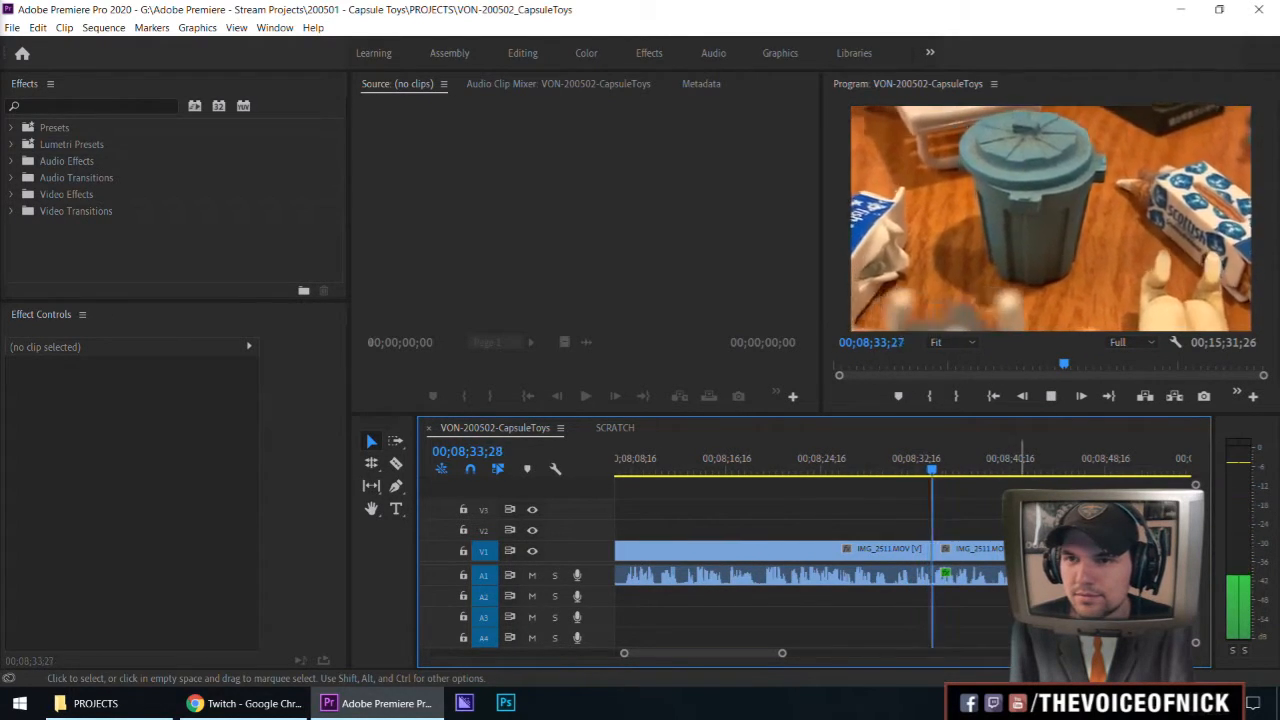
Roll only the video cut of the trash can join later, to about 00;08;34;25, and play it back
key(equal)
key(equal)
key(equal)
click(813, 472)
drag(814, 486, 900, 501)
key(n)
drag(834, 554, 904, 552)
drag(863, 468, 707, 492)
key(v)
key(space)
drag(870, 522, 888, 478)
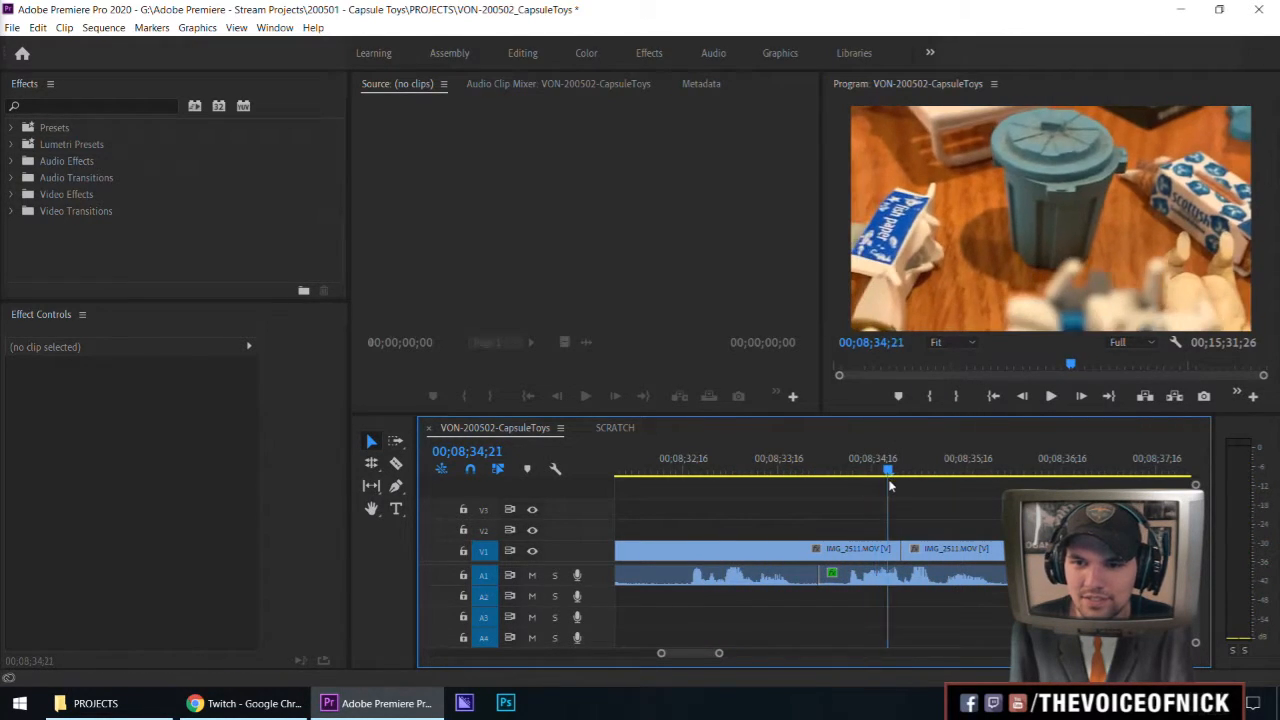
Roll the video cut of the trash can join back to about 00;08;34;16 and return the playhead to 00;08;33;00
key(n)
drag(902, 553, 881, 553)
mouse_move(855, 469)
mouse_down()
mouse_move(893, 482)
mouse_move(909, 472)
mouse_move(837, 472)
mouse_up()
drag(880, 549, 868, 550)
click(727, 466)
key(v)
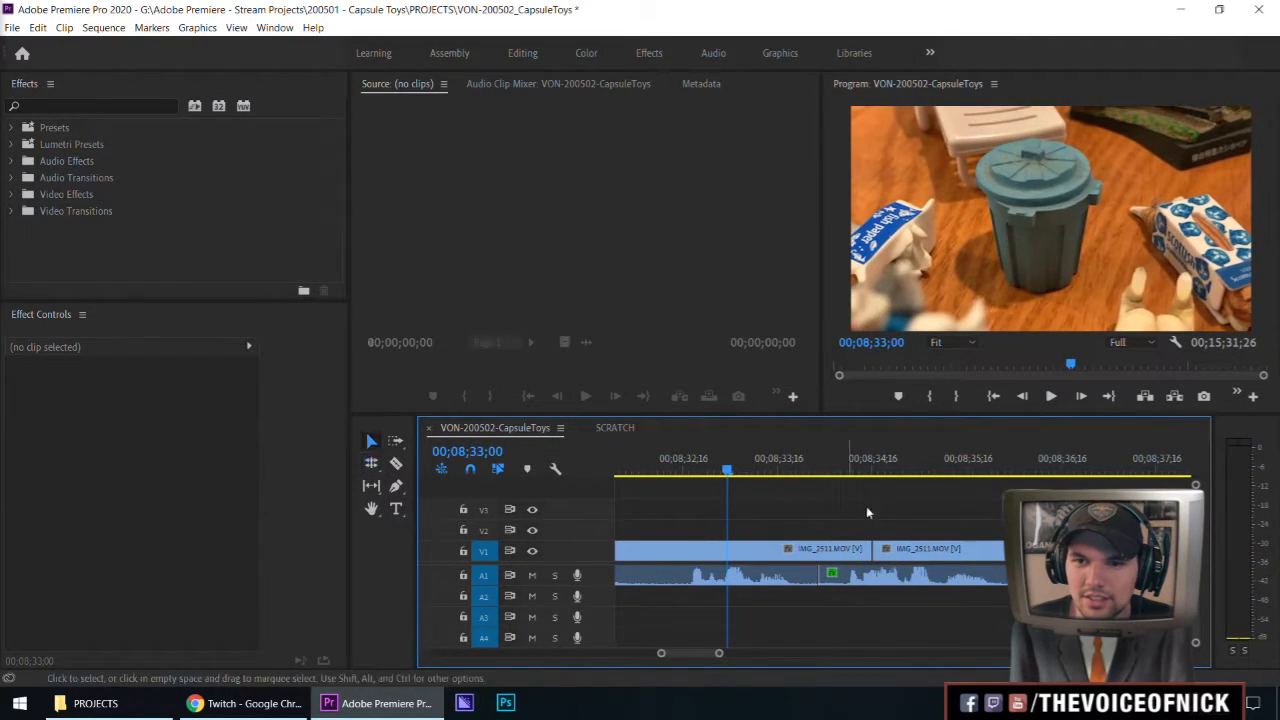
Play the trash can join and roll its video cut slightly later, to about 00;08;34;20
key(space)
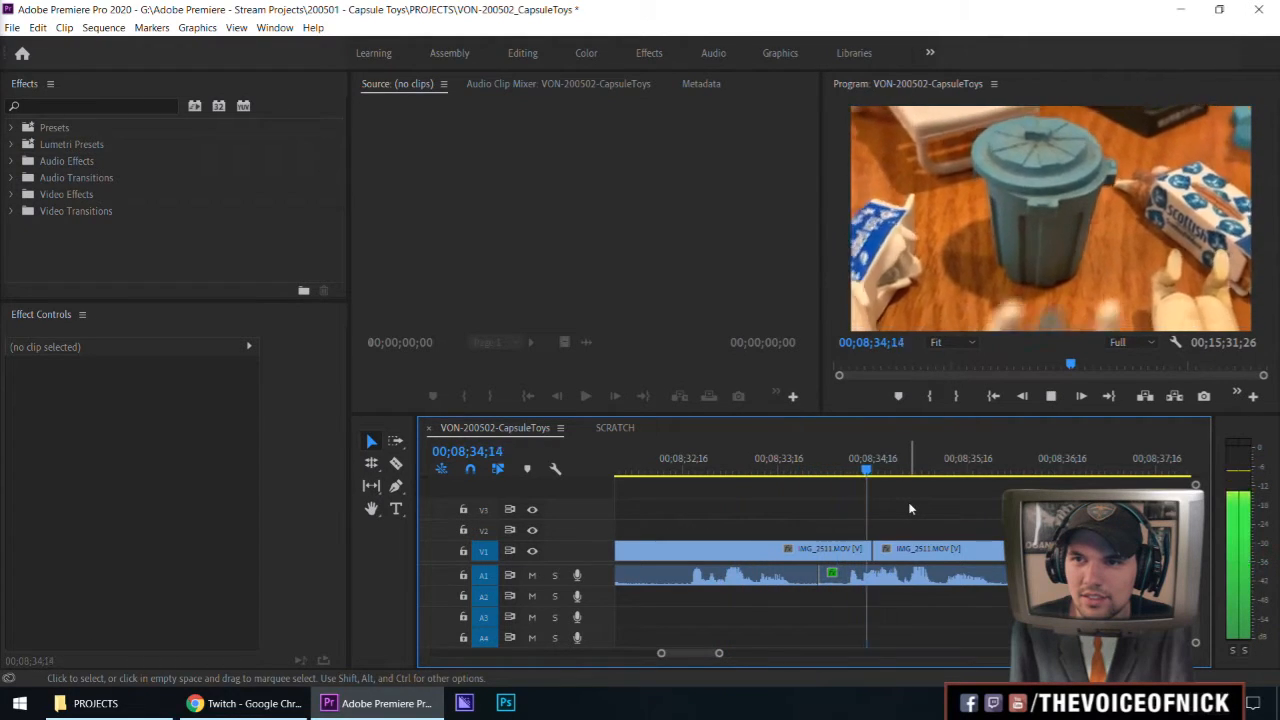
key(space)
key(n)
drag(871, 549, 884, 549)
click(802, 468)
key(space)
key(v)
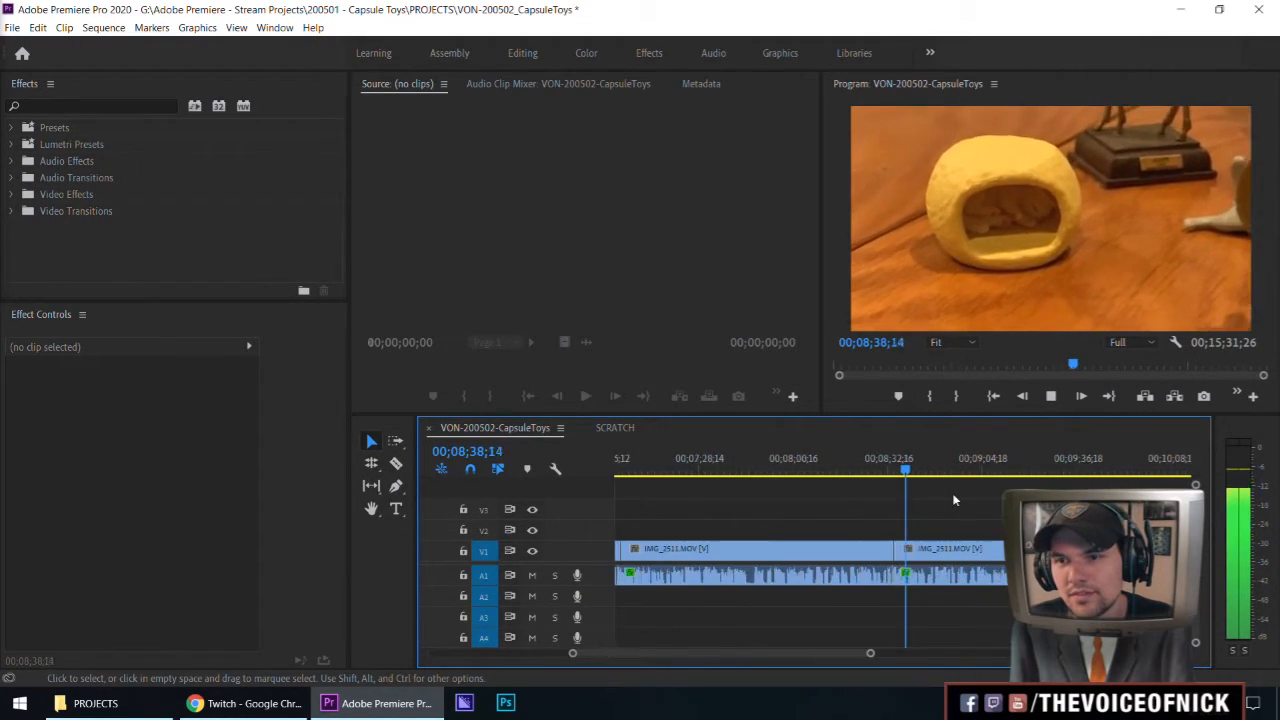
Play the footage past the yellow dome and the fox figure to 00;09;00;07, checking for a place to cut
key(backslash)
key(backslash)
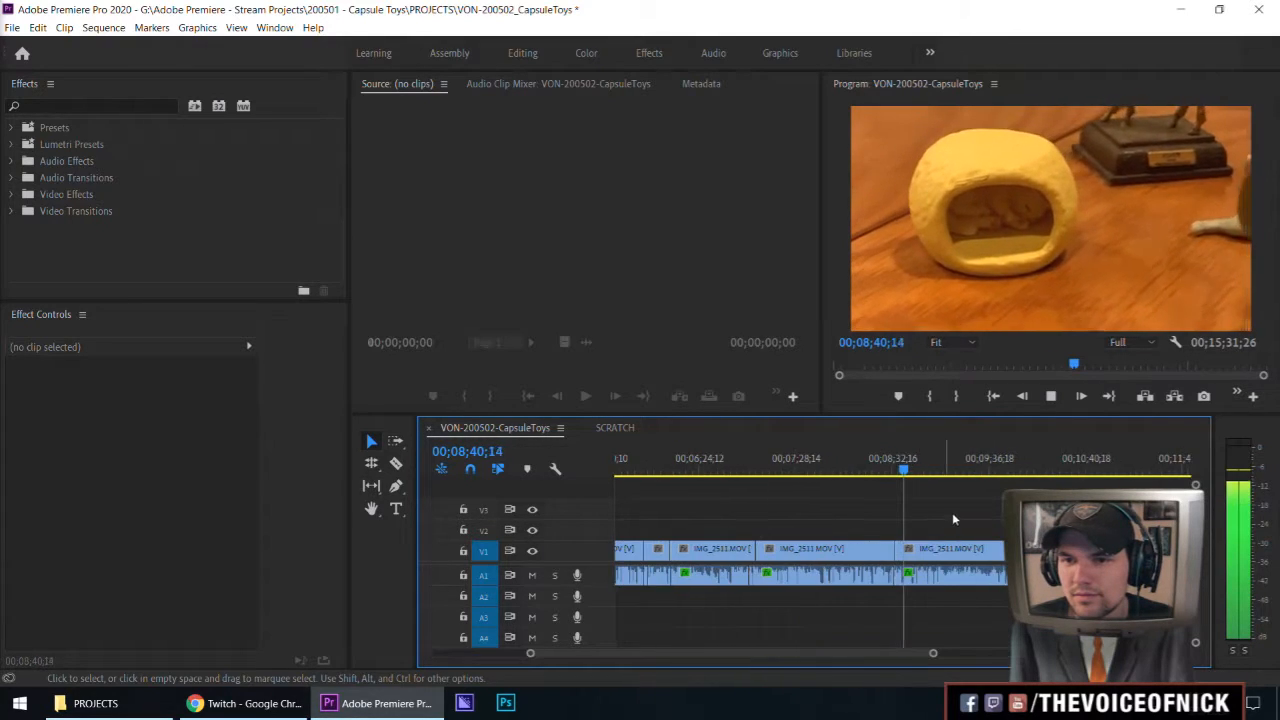
key(equal)
key(equal)
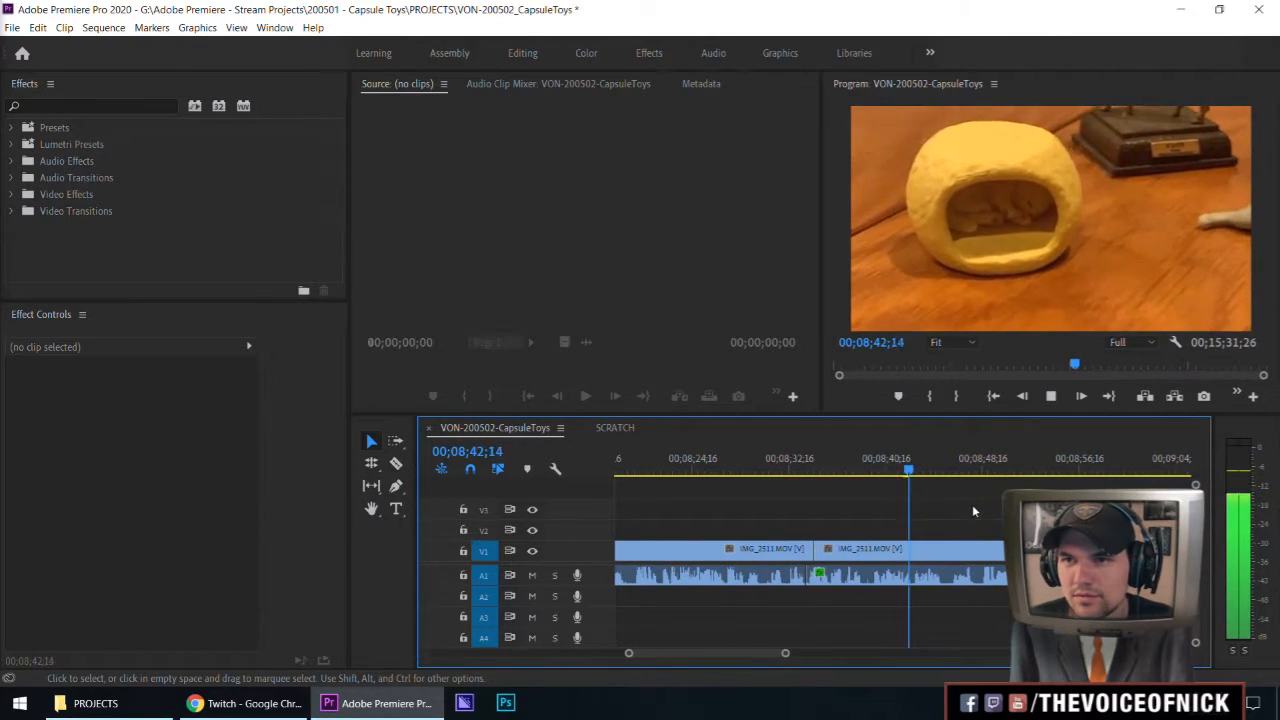
key(equal)
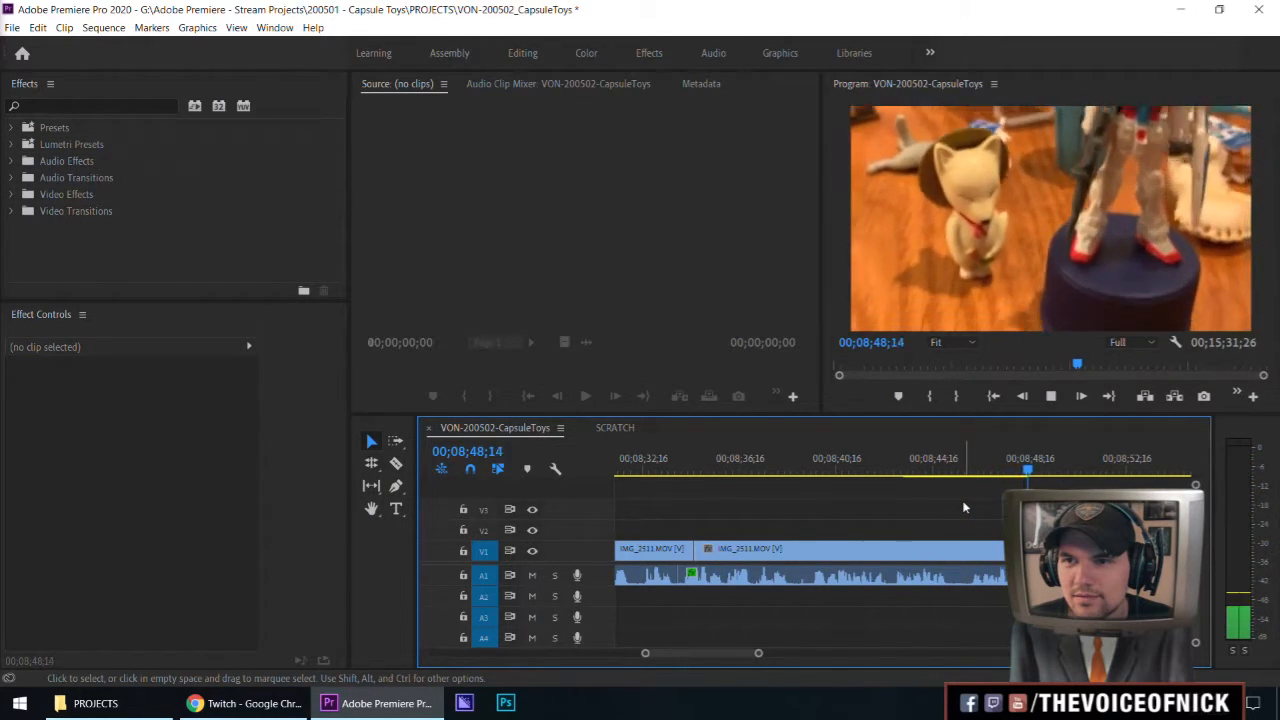
key(minus)
key(equal)
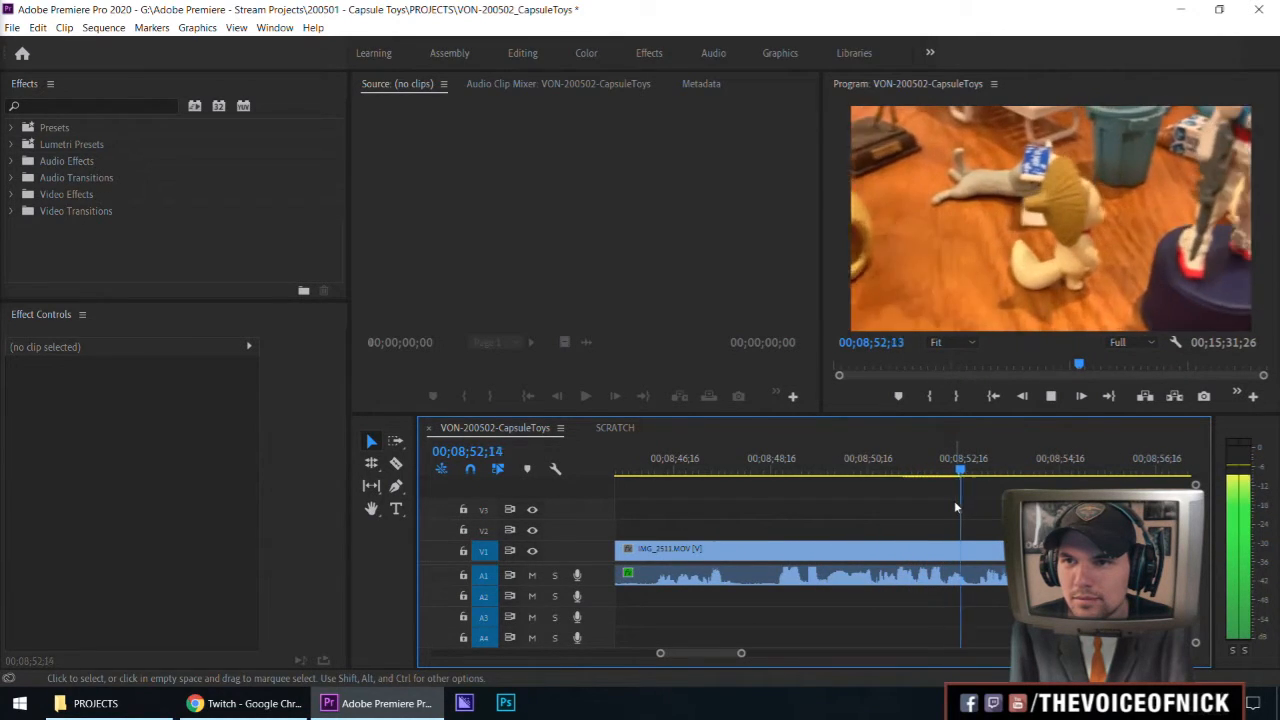
key(minus)
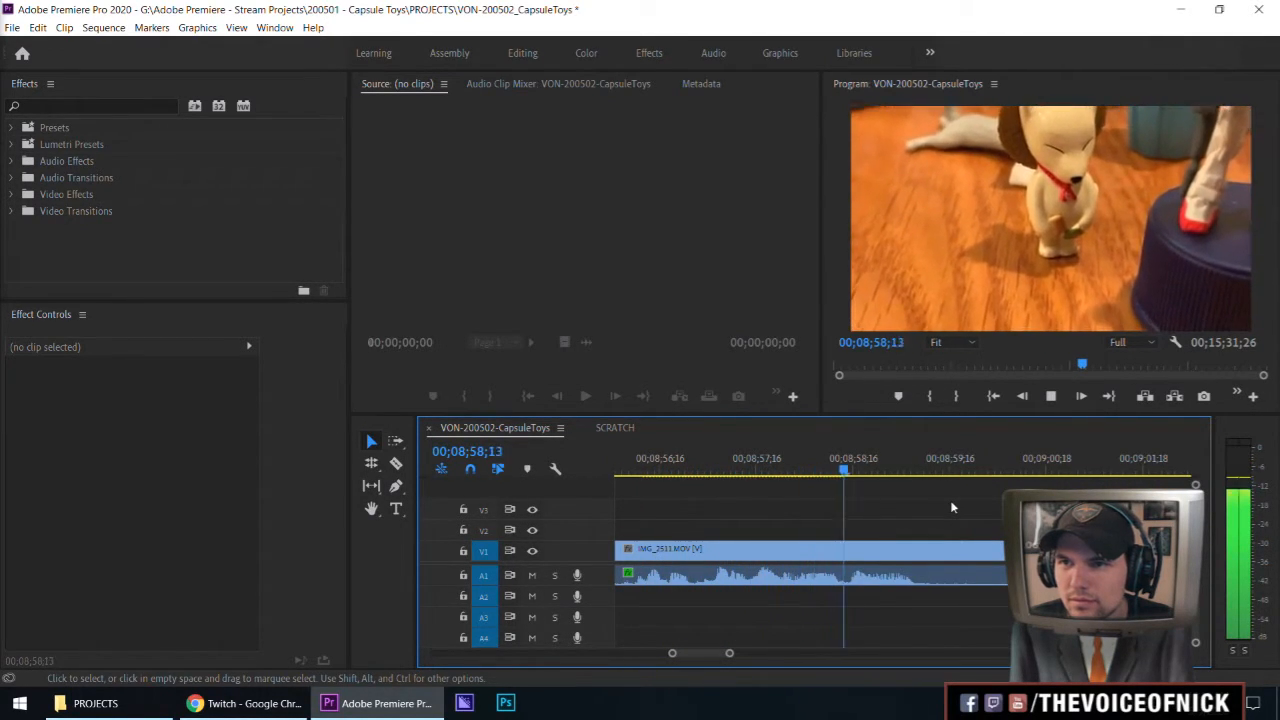
key(space)
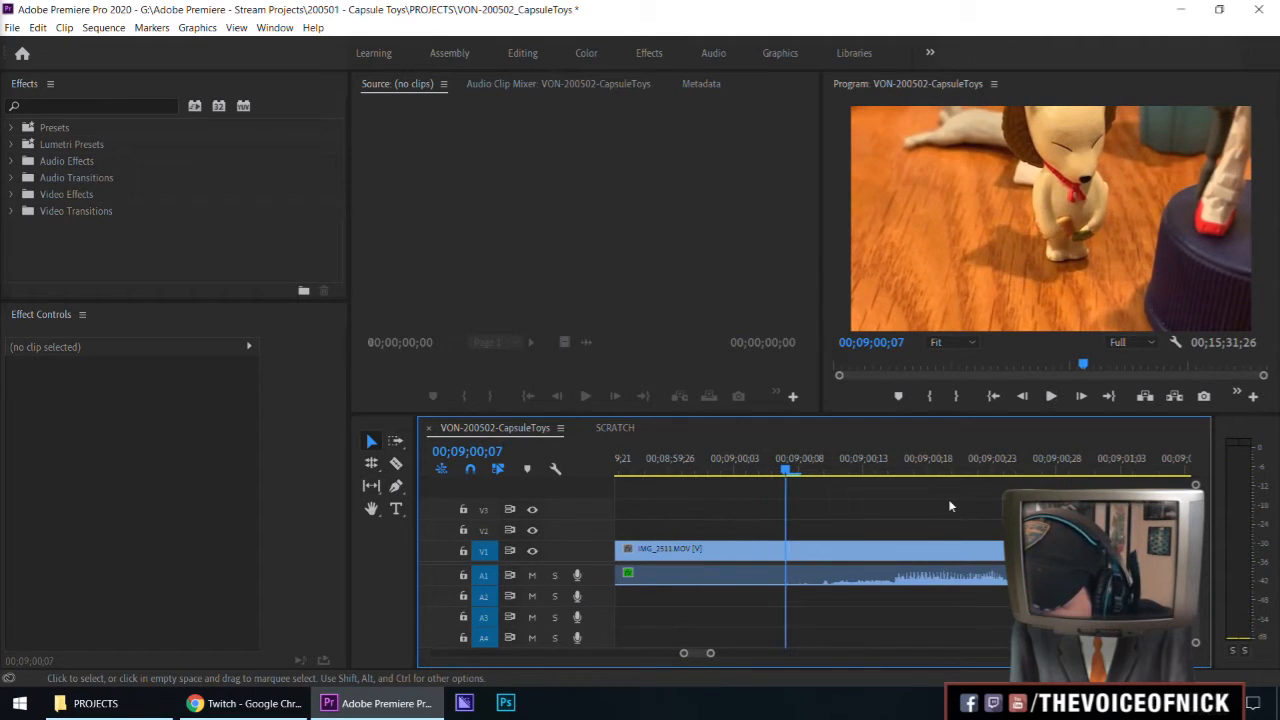
Resume playback from 00;09;00;07 through the robot figure passage to about 00;09;22, checking for unneeded material
key(space)
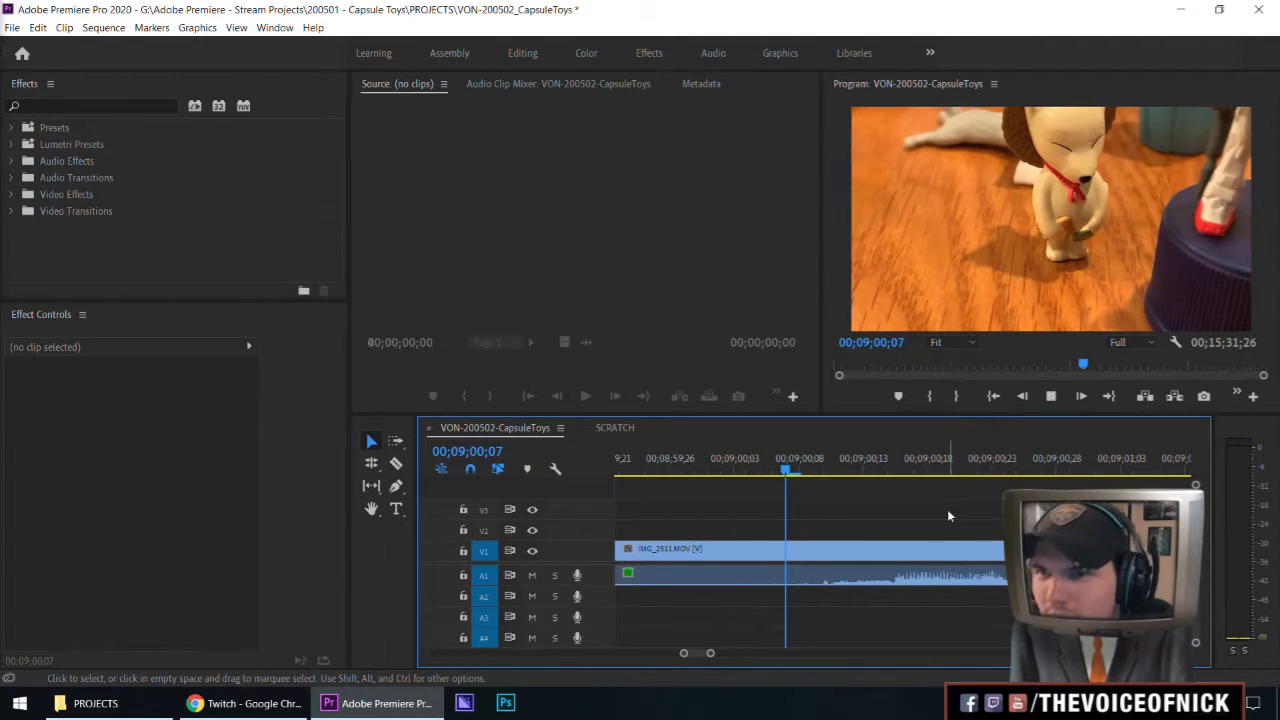
key(minus)
key(minus)
key(minus)
key(minus)
key(minus)
key(minus)
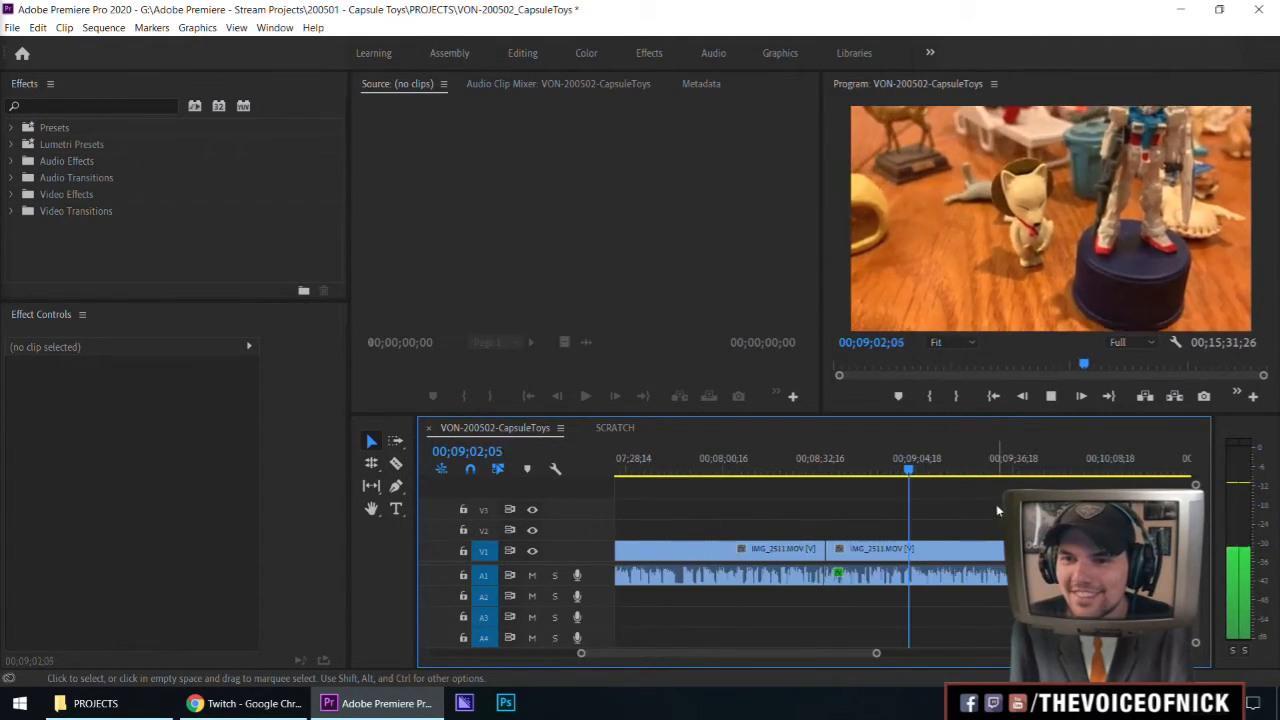
key(minus)
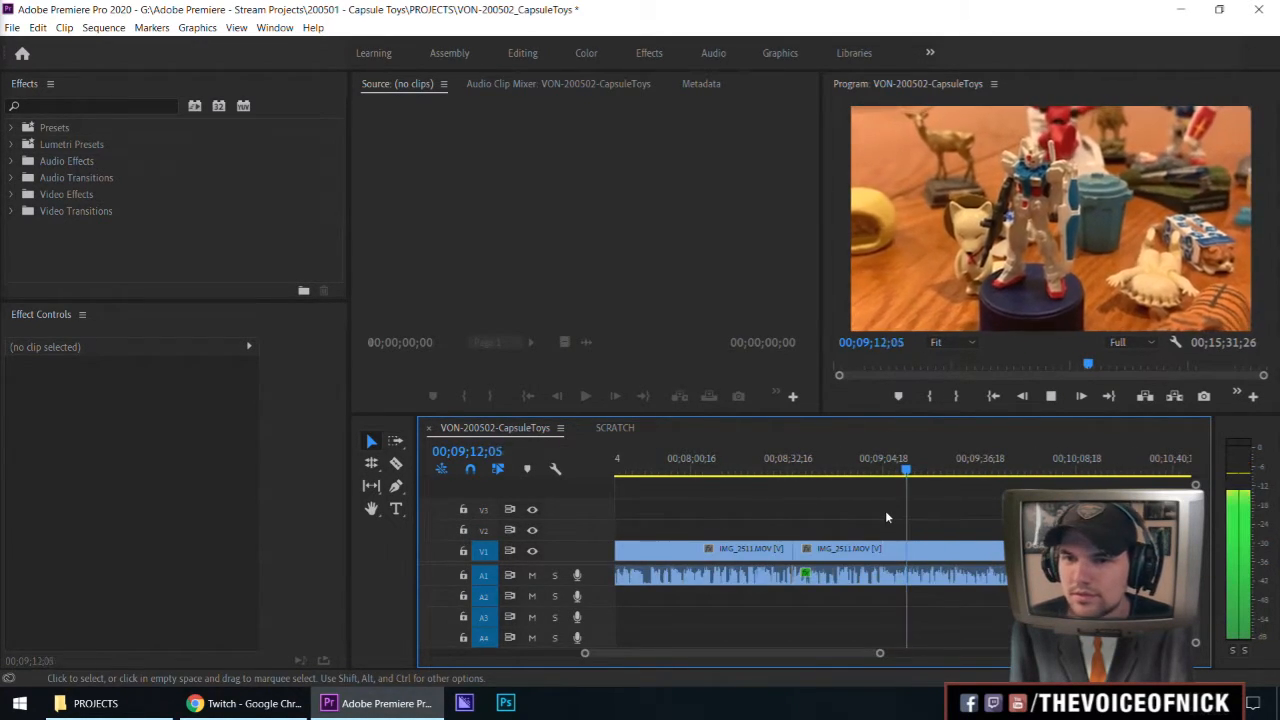
drag(985, 507, 857, 511)
drag(857, 511, 1050, 507)
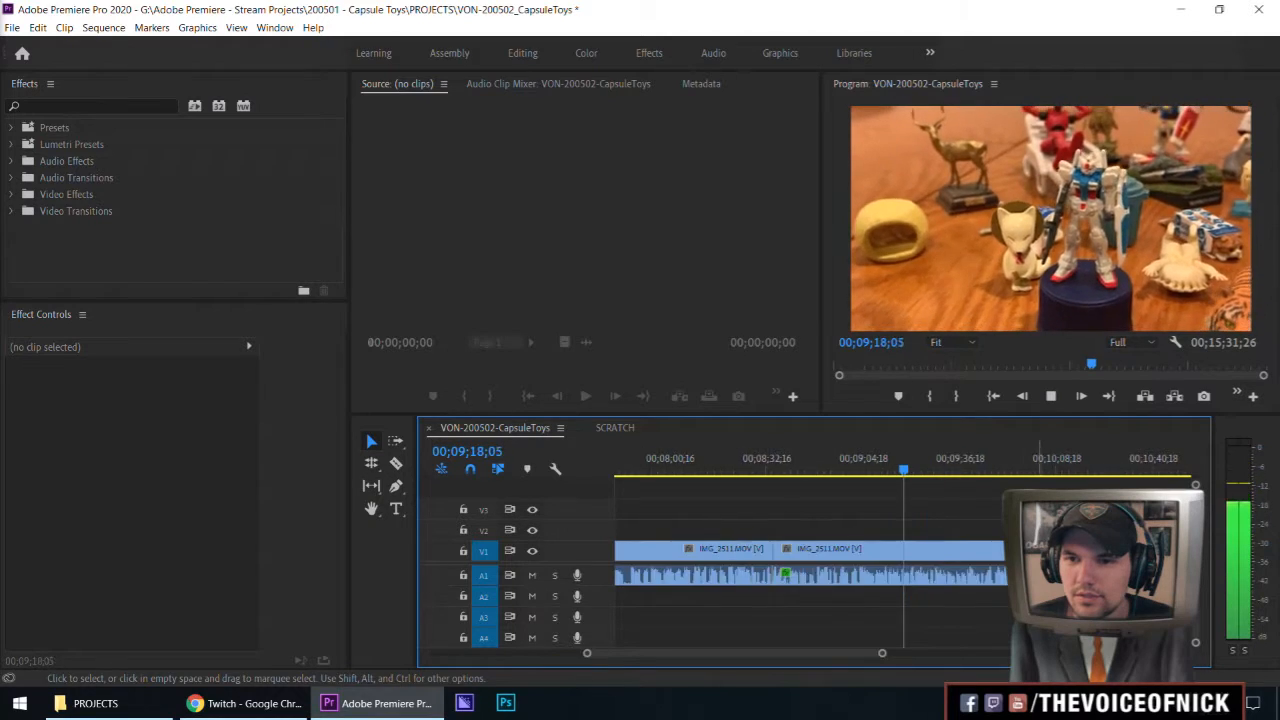
key(equal)
key(equal)
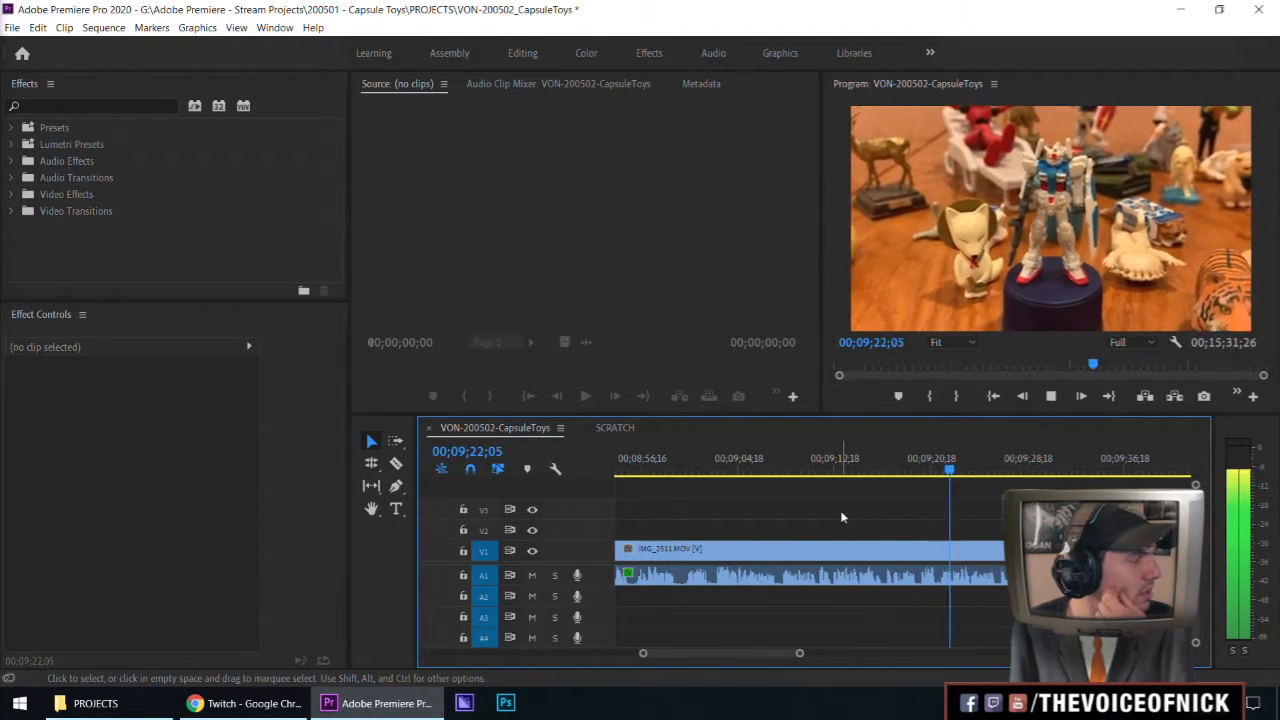
Watch the robot passage on to about 00;09;49, briefly enlarging the Program monitor and following the audio waveform
scroll(849, 553, down, 1)
key(grave)
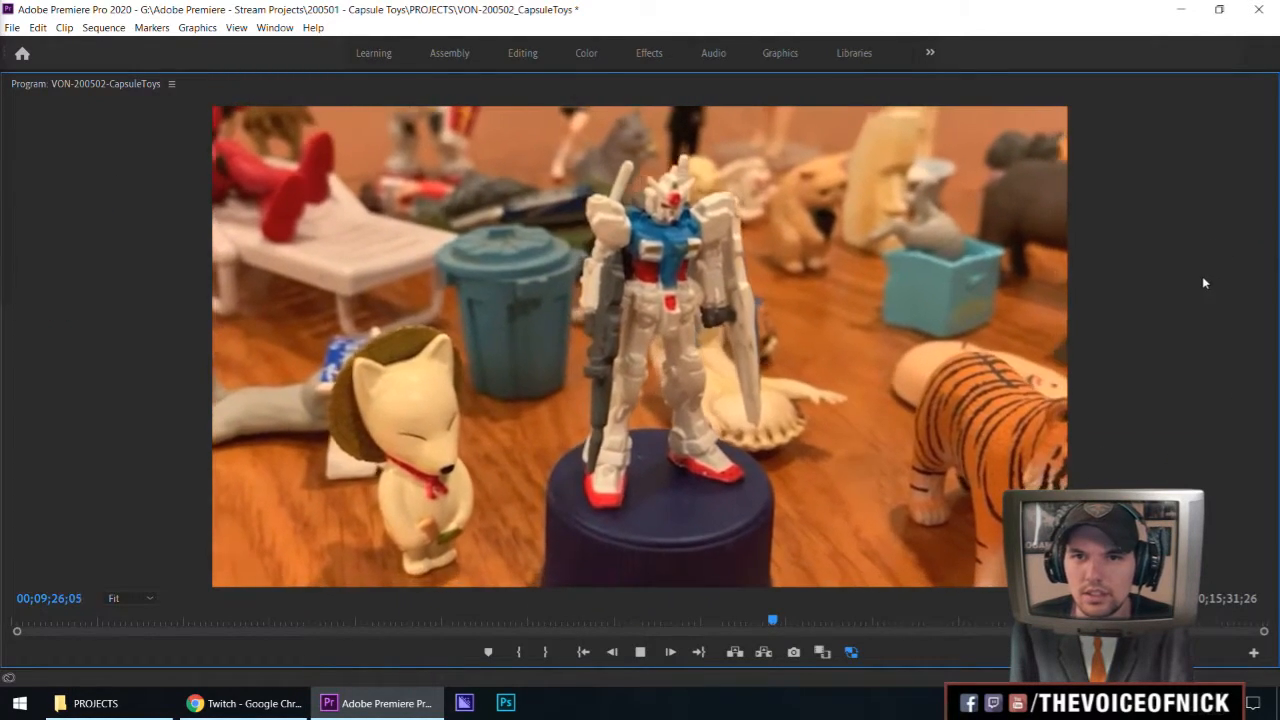
key(grave)
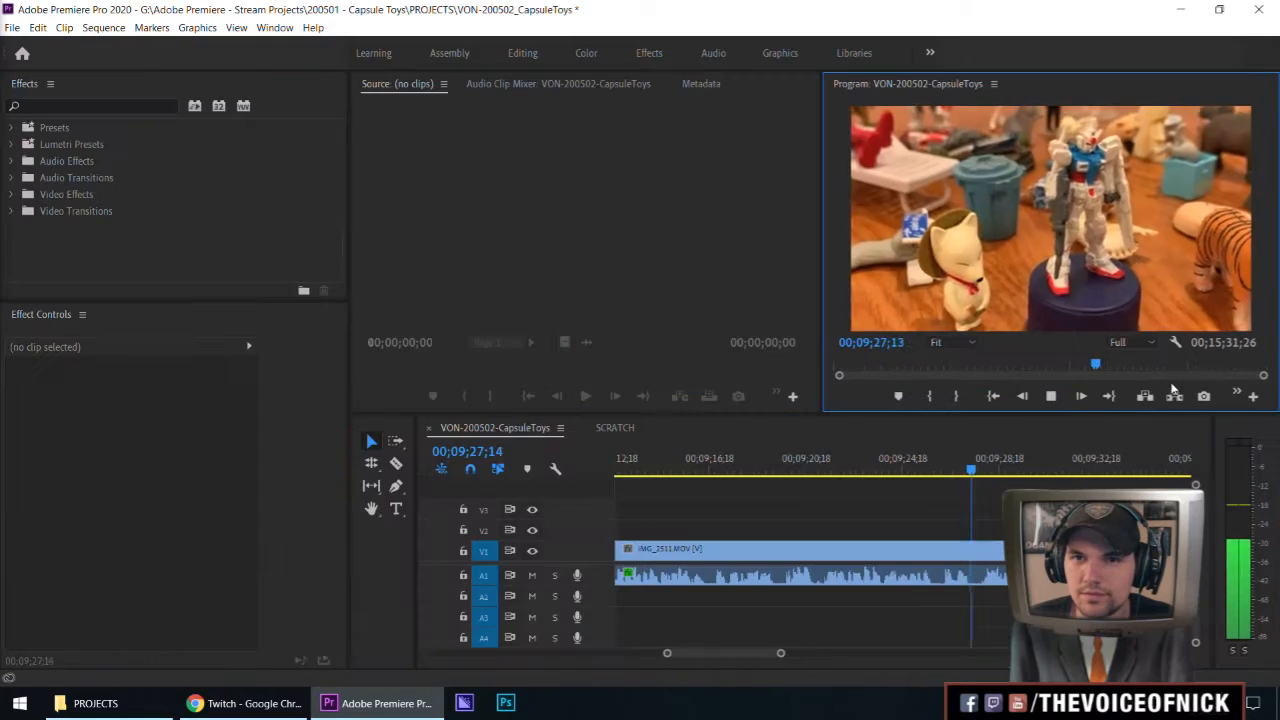
click(1115, 522)
key(minus)
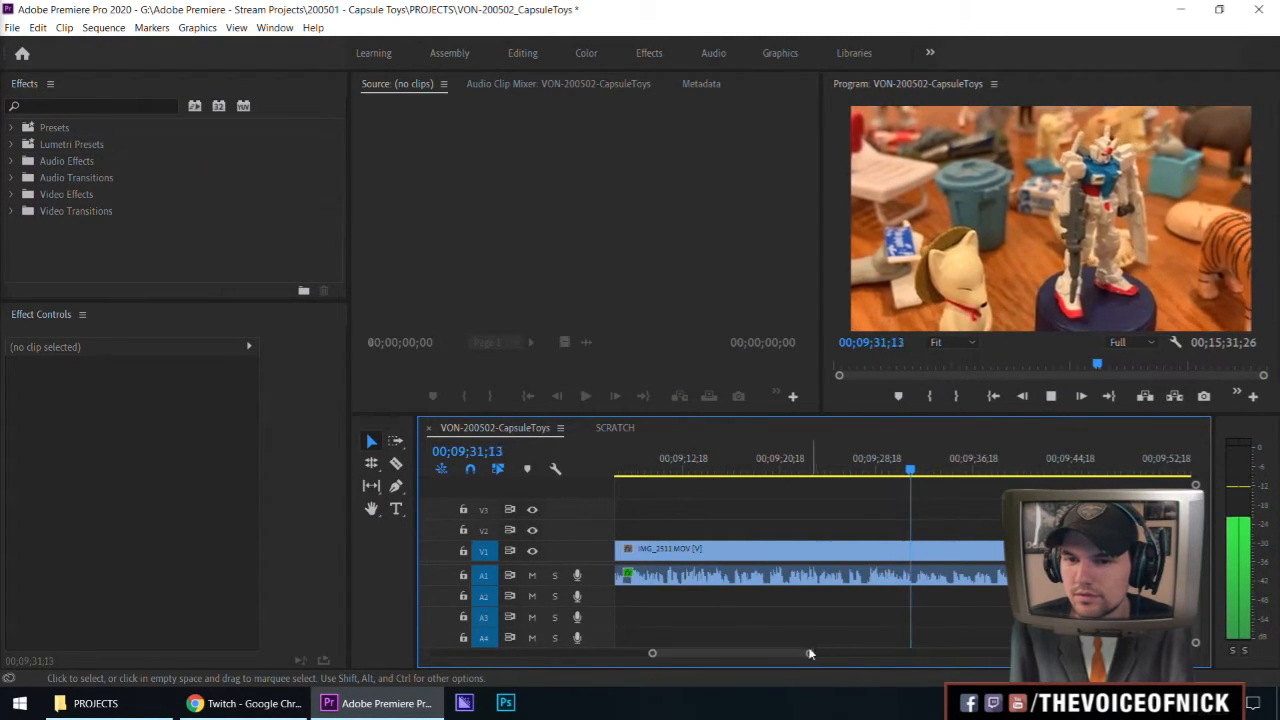
drag(797, 656, 802, 657)
drag(910, 521, 961, 517)
scroll(860, 520, up, 2)
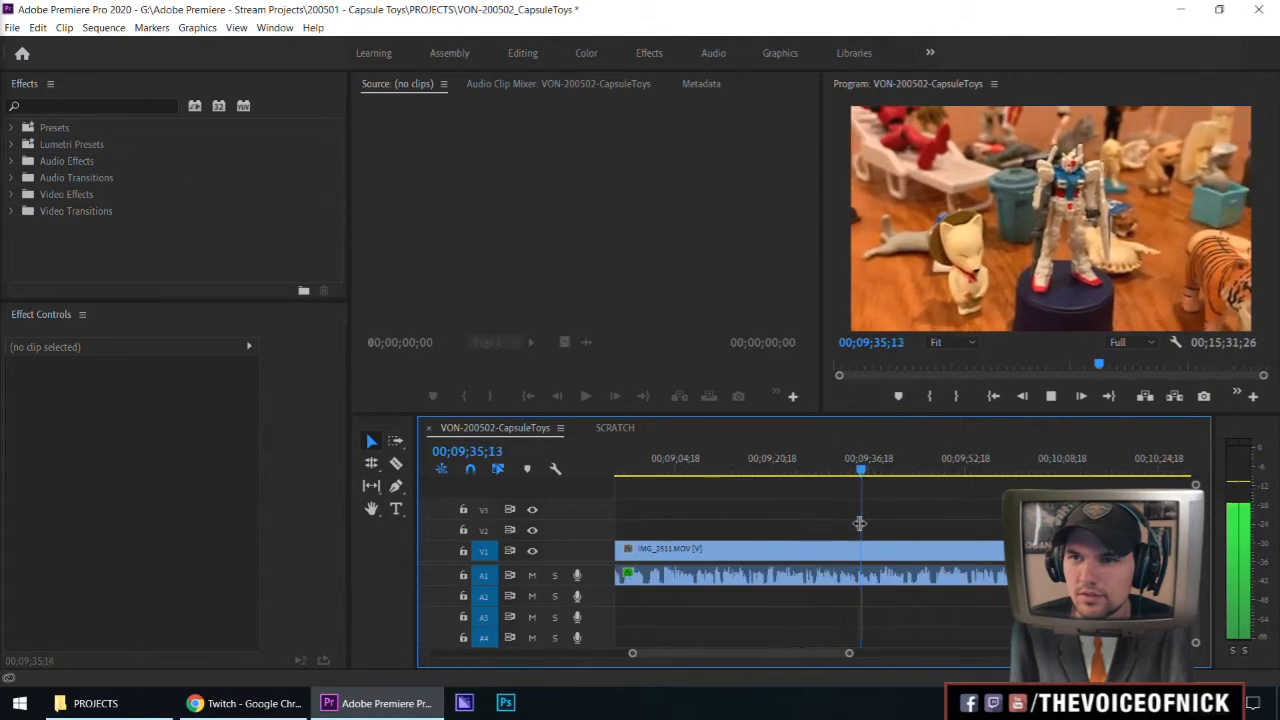
scroll(899, 543, down, 1)
scroll(899, 540, down, 3)
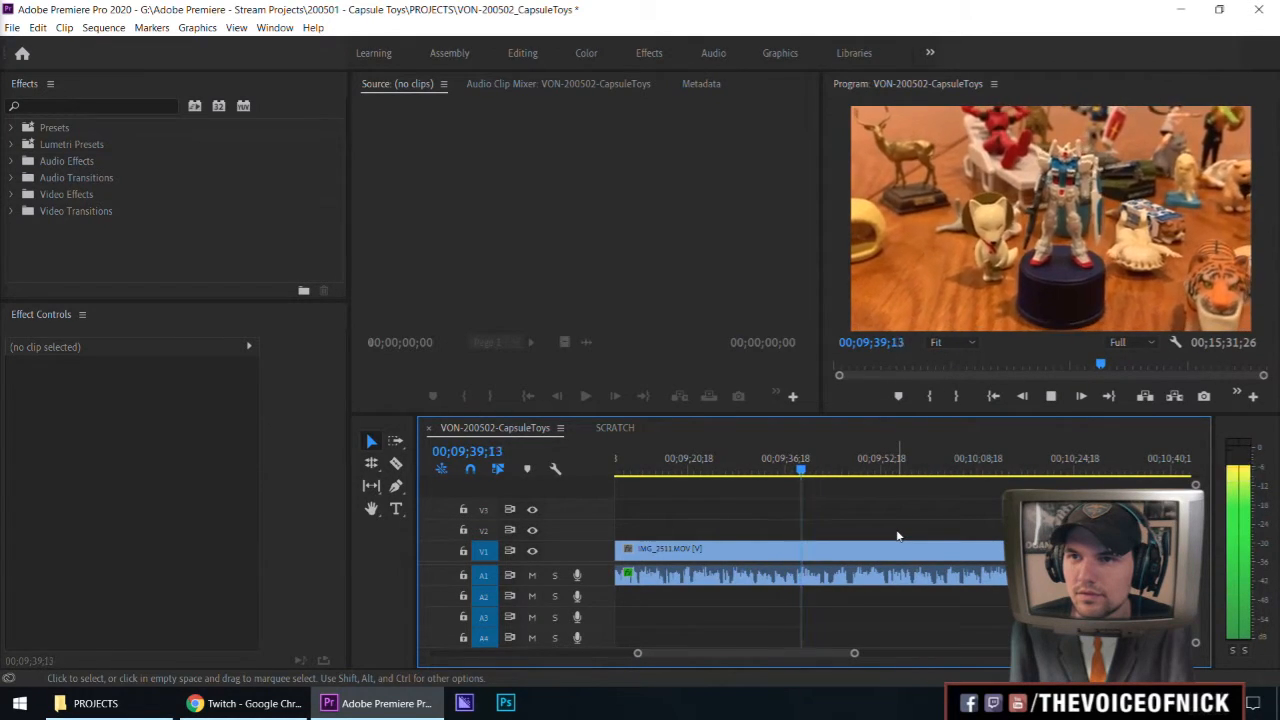
drag(910, 516, 873, 524)
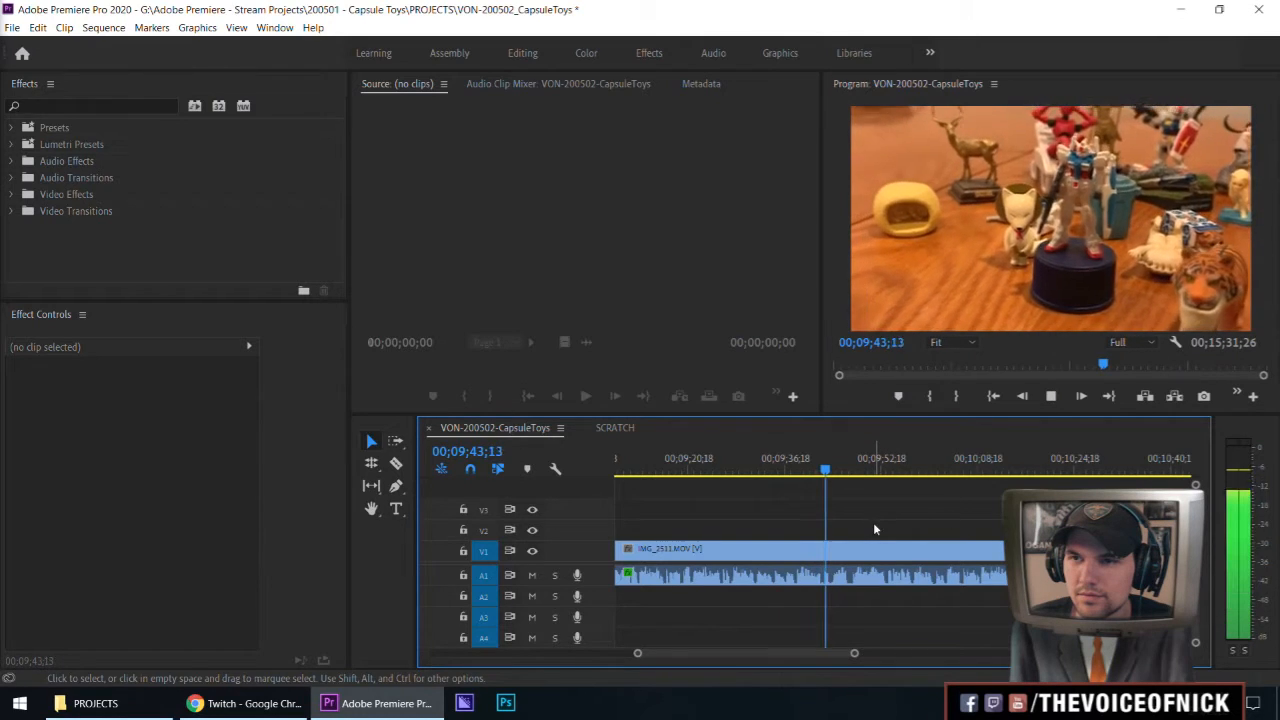
key(minus)
scroll(890, 540, up, 3)
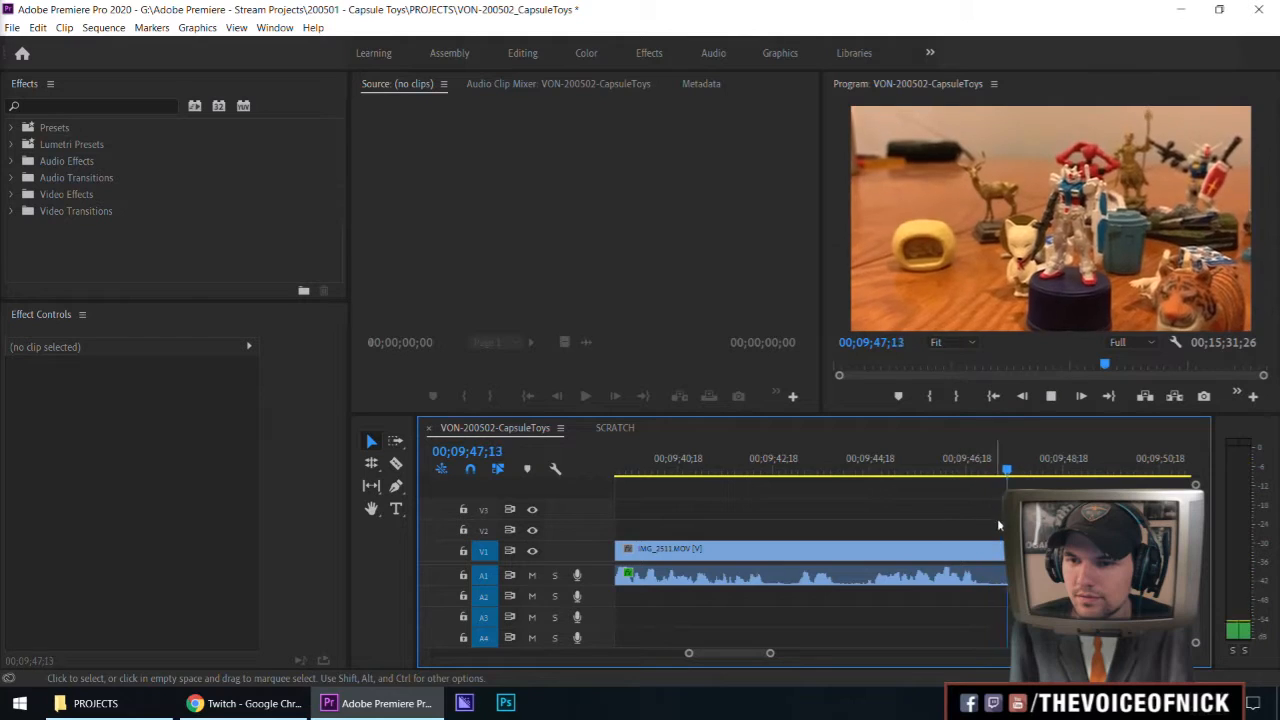
key(minus)
scroll(1019, 560, down, 1)
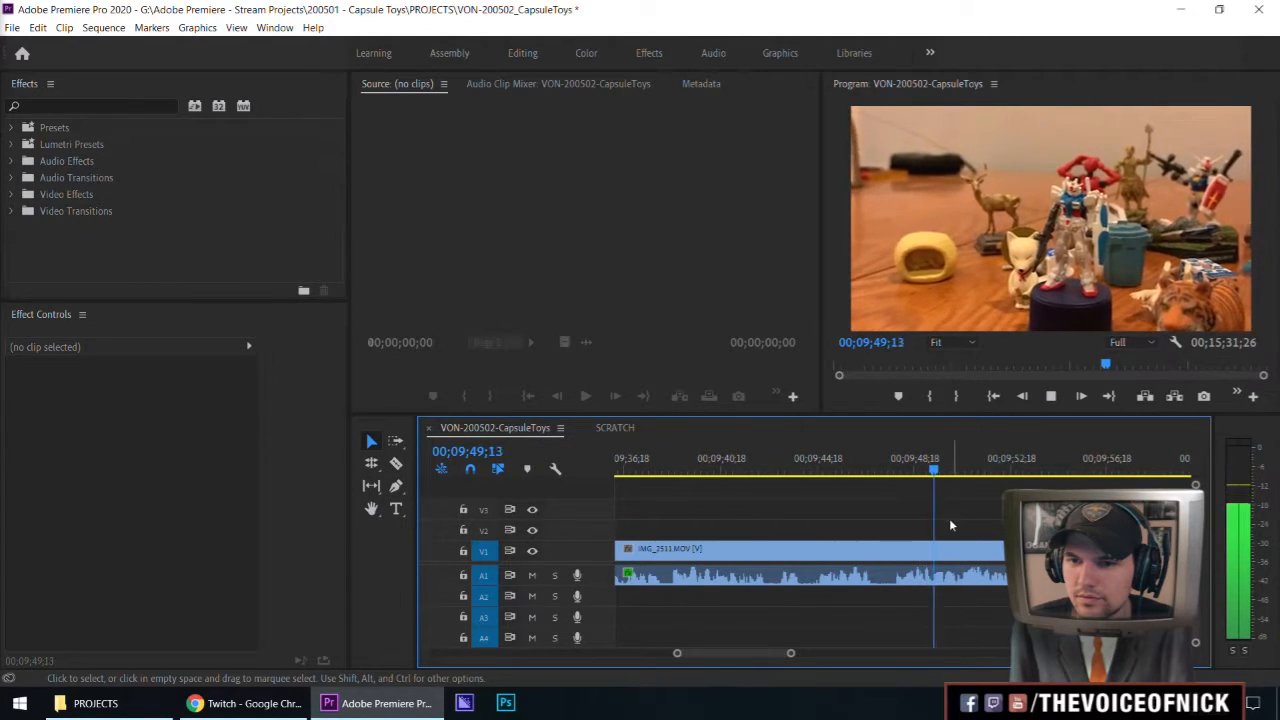
Try to cut a short passage of less than a second around 00;09;47 out of IMG_2511.MOV and close the gap
key(equal)
key(space)
key(c)
shift+click(738, 556)
click(774, 549)
key(v)
click(755, 550)
key(Delete)
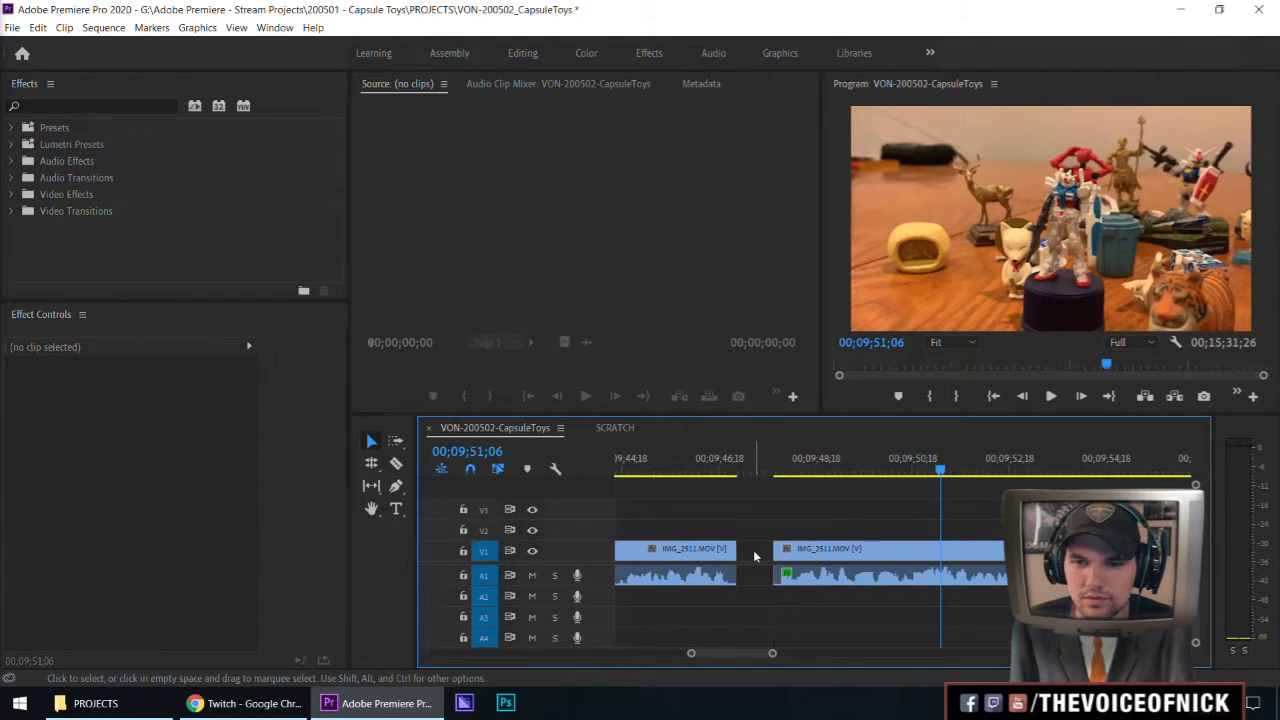
click(754, 550)
key(Delete)
Undo the cut around 00;09;47 and play the robot passage on to 00;10;18;02, checking for unneeded material
click(698, 470)
key(space)
scroll(928, 578, down, 3)
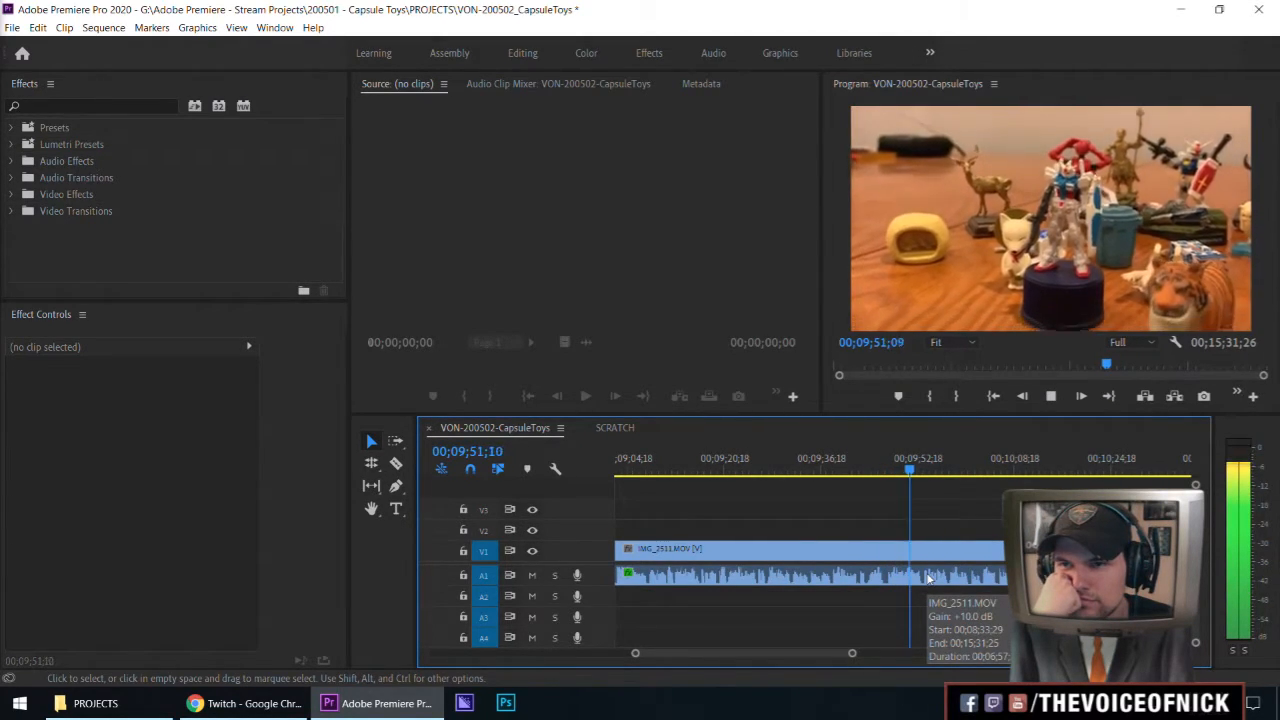
scroll(928, 578, up, 1)
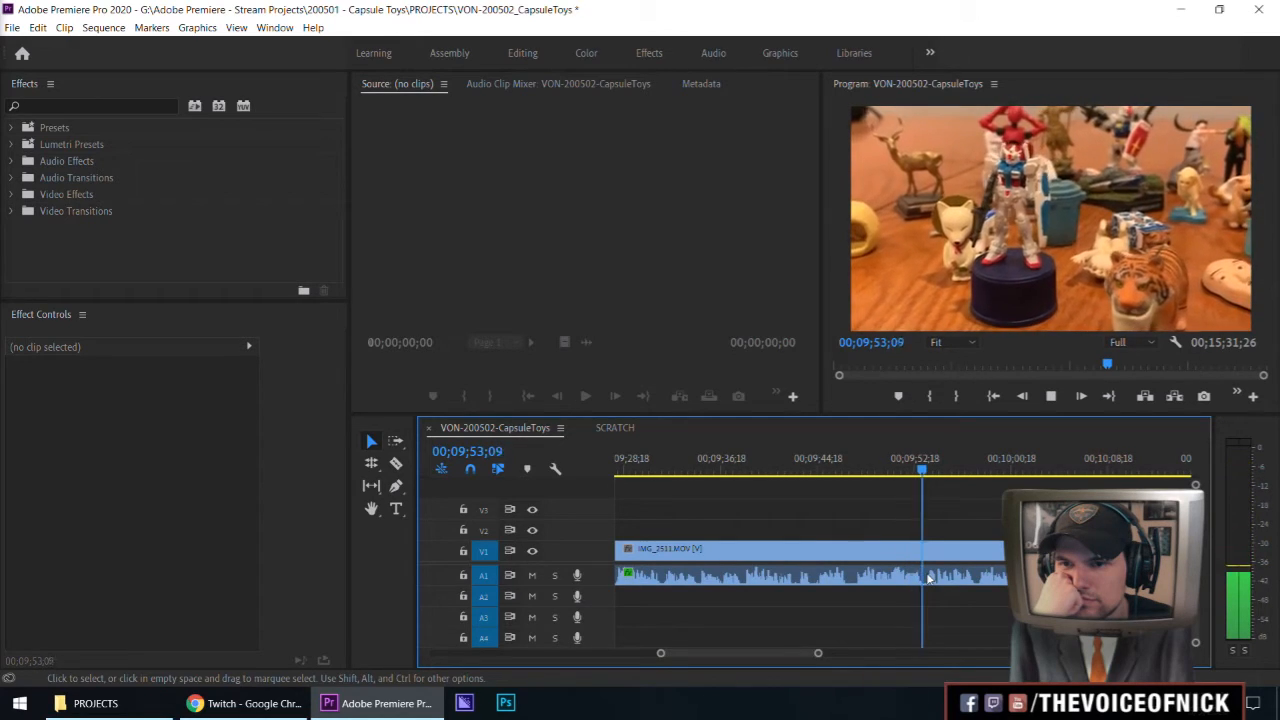
scroll(928, 578, up, 1)
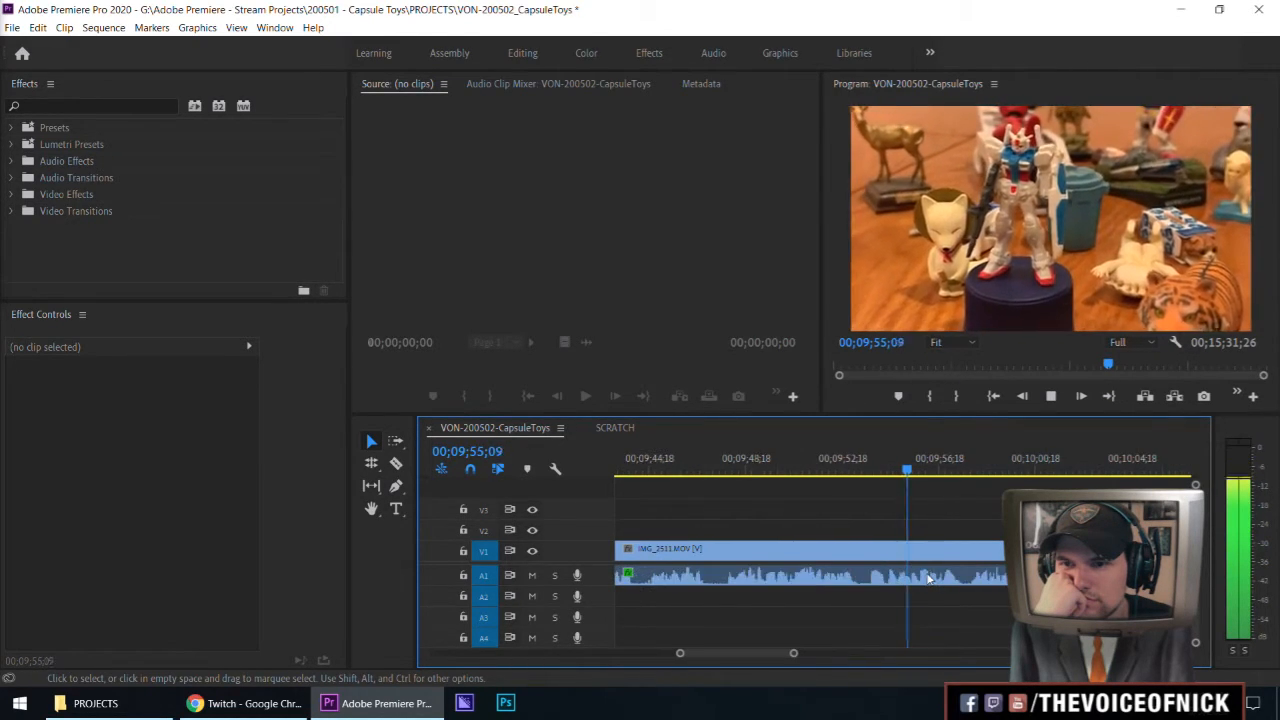
scroll(928, 578, down, 1)
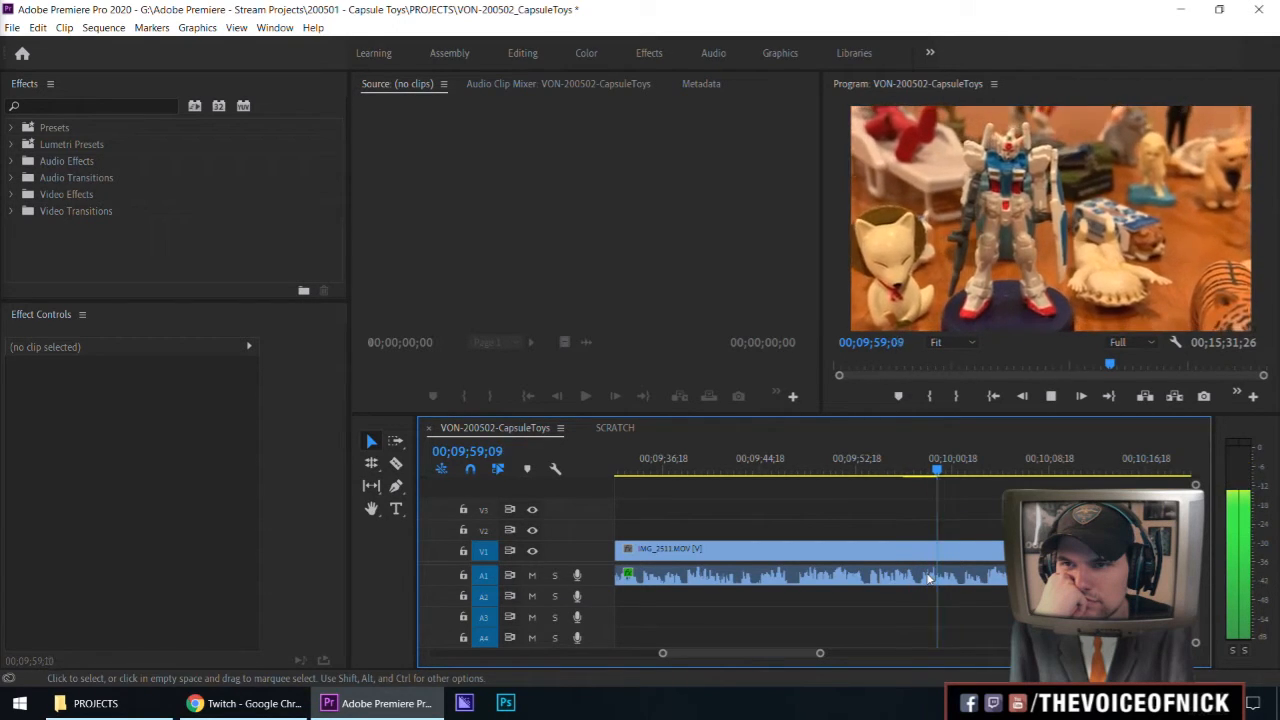
scroll(928, 578, up, 1)
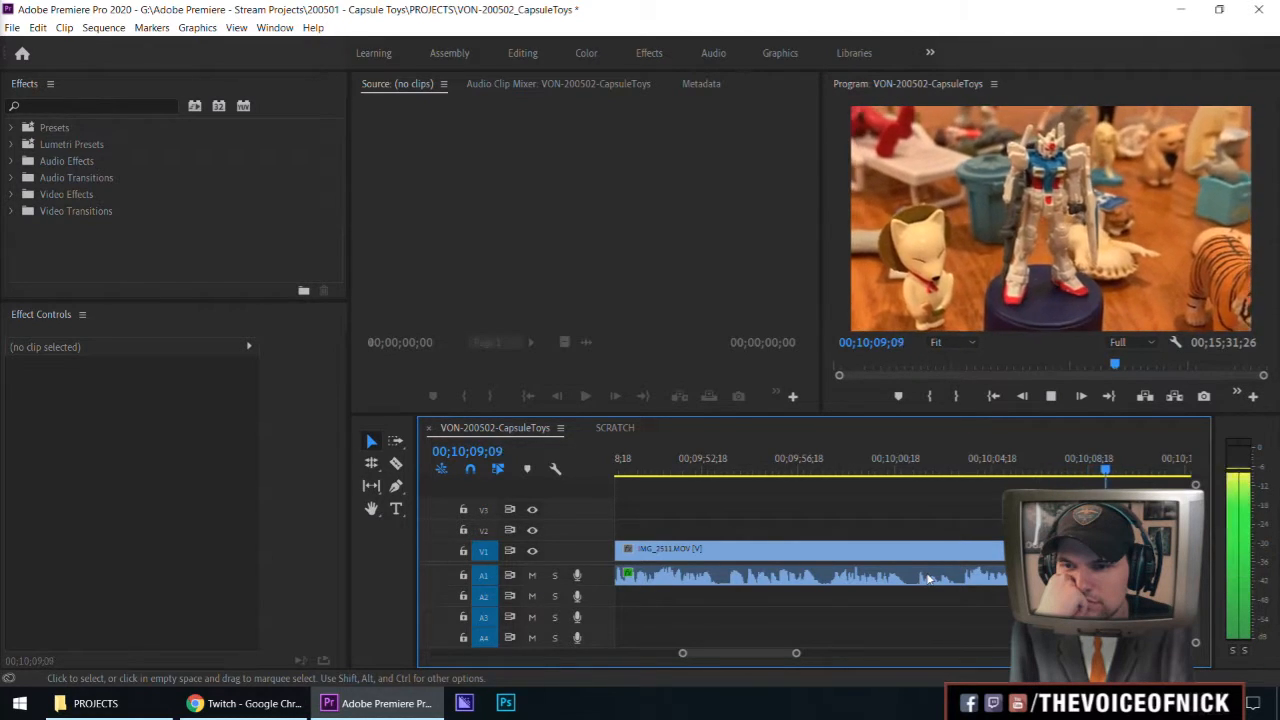
key(minus)
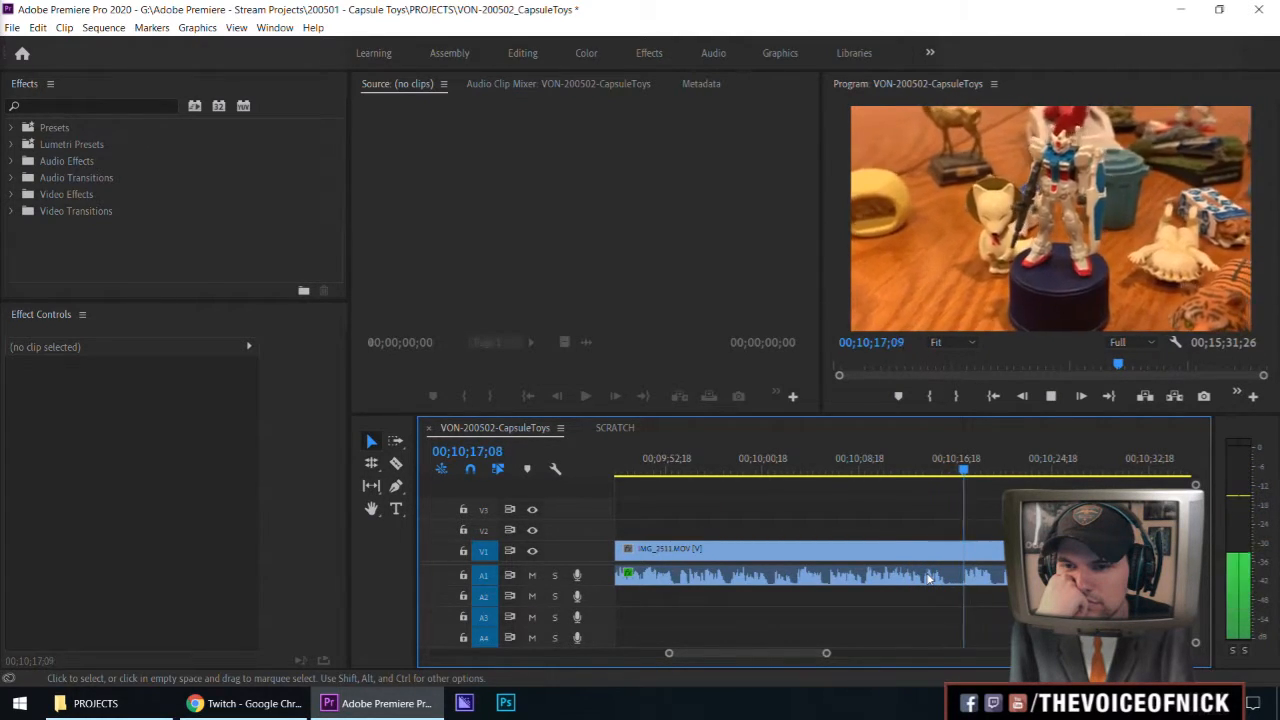
key(space)
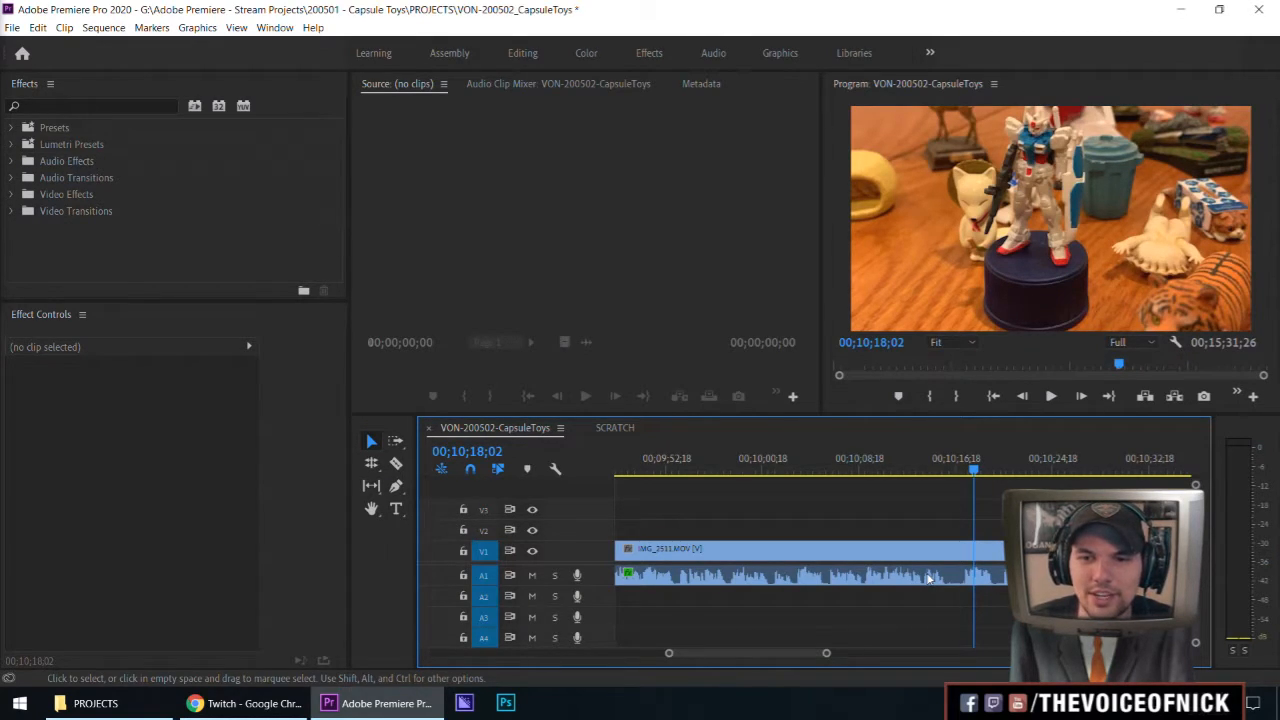
Resume playback from 00;10;18;02 to about 00;10;22, examining the audio waveform for the end of the unneeded passage
scroll(928, 578, down, 2)
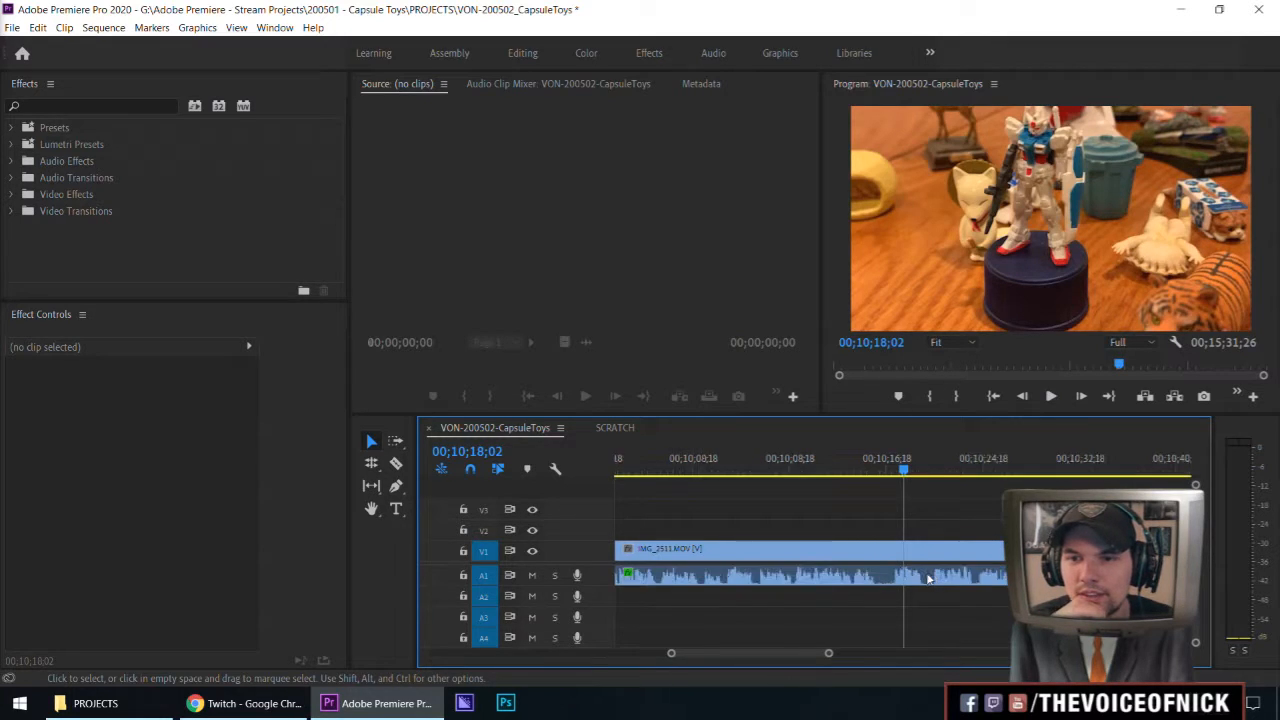
scroll(928, 578, down, 1)
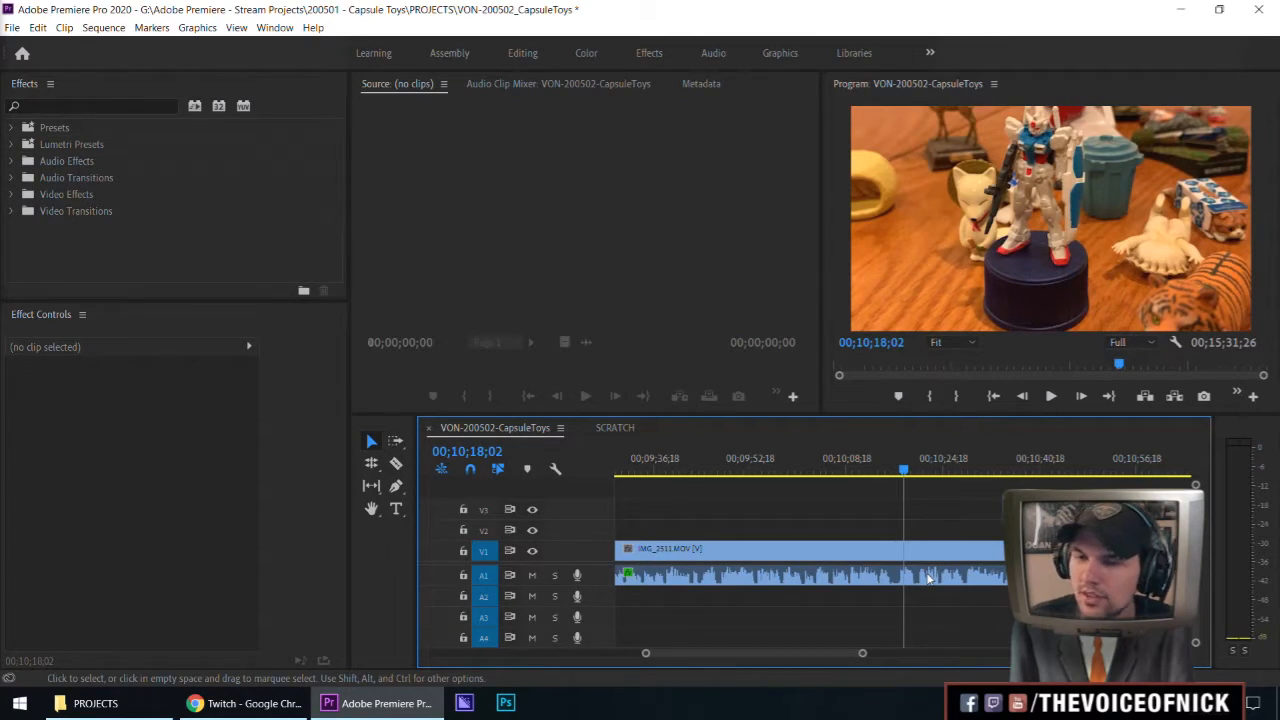
drag(944, 503, 858, 518)
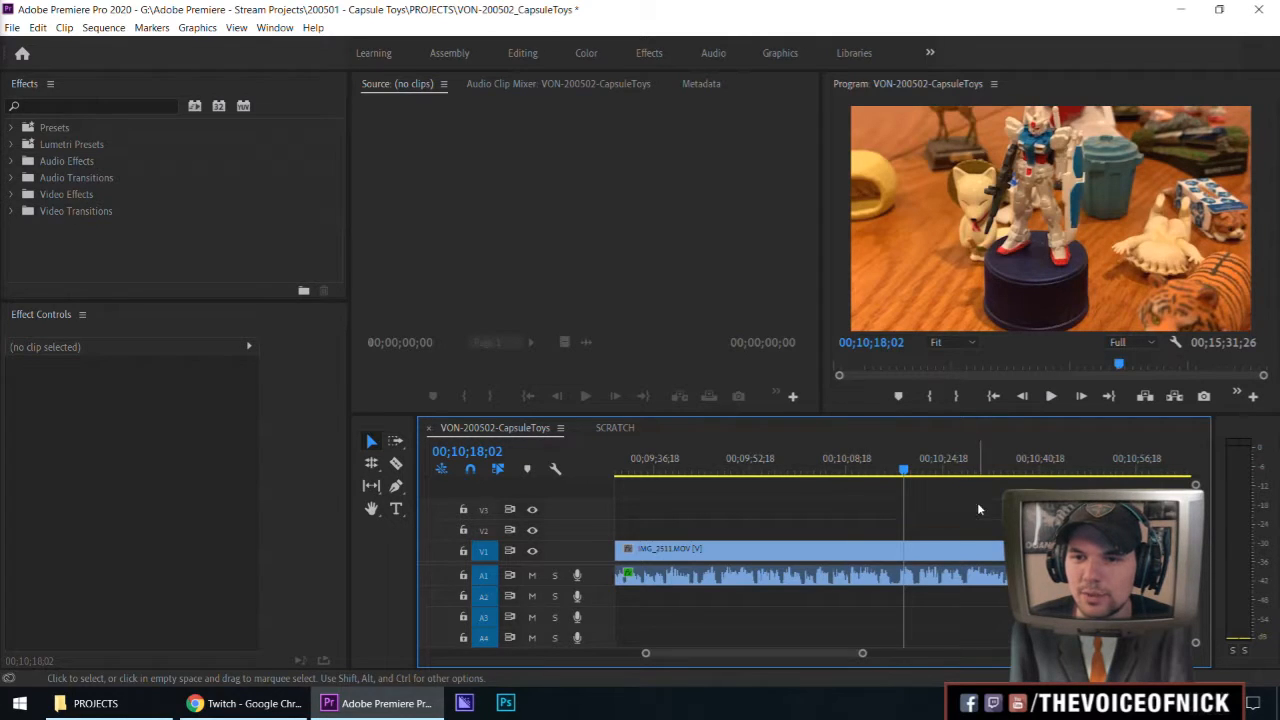
key(equal)
key(space)
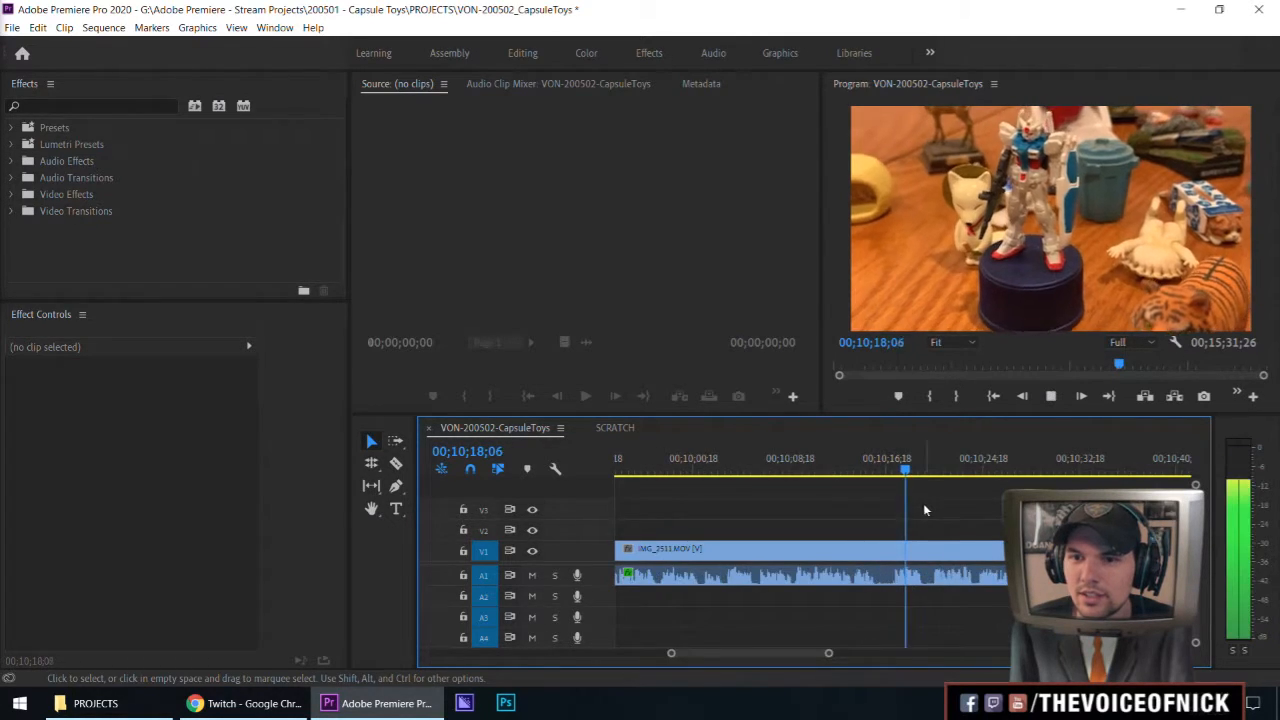
key(equal)
key(equal)
key(minus)
key(minus)
key(equal)
key(equal)
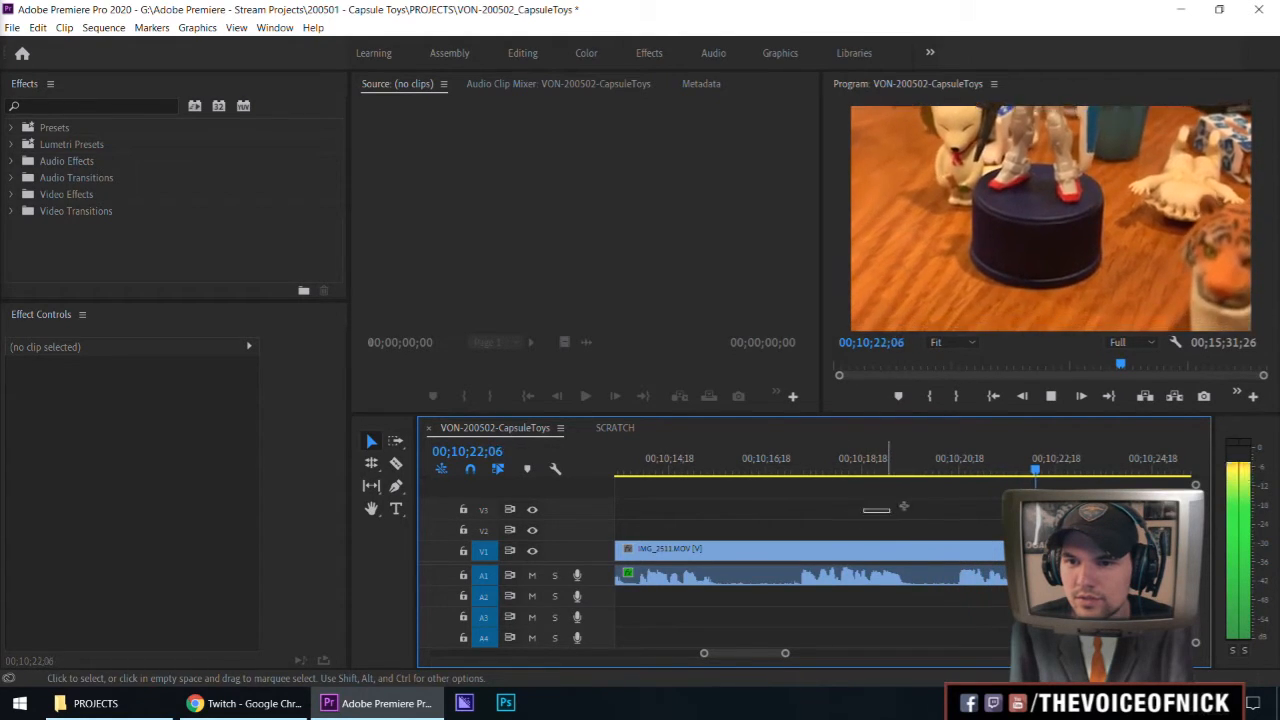
Split IMG_2511.MOV at 00;10;16;29, in the quiet stretch just before the speech resumes
click(766, 472)
key(space)
key(c)
click(793, 552)
click(793, 552)
key(v)
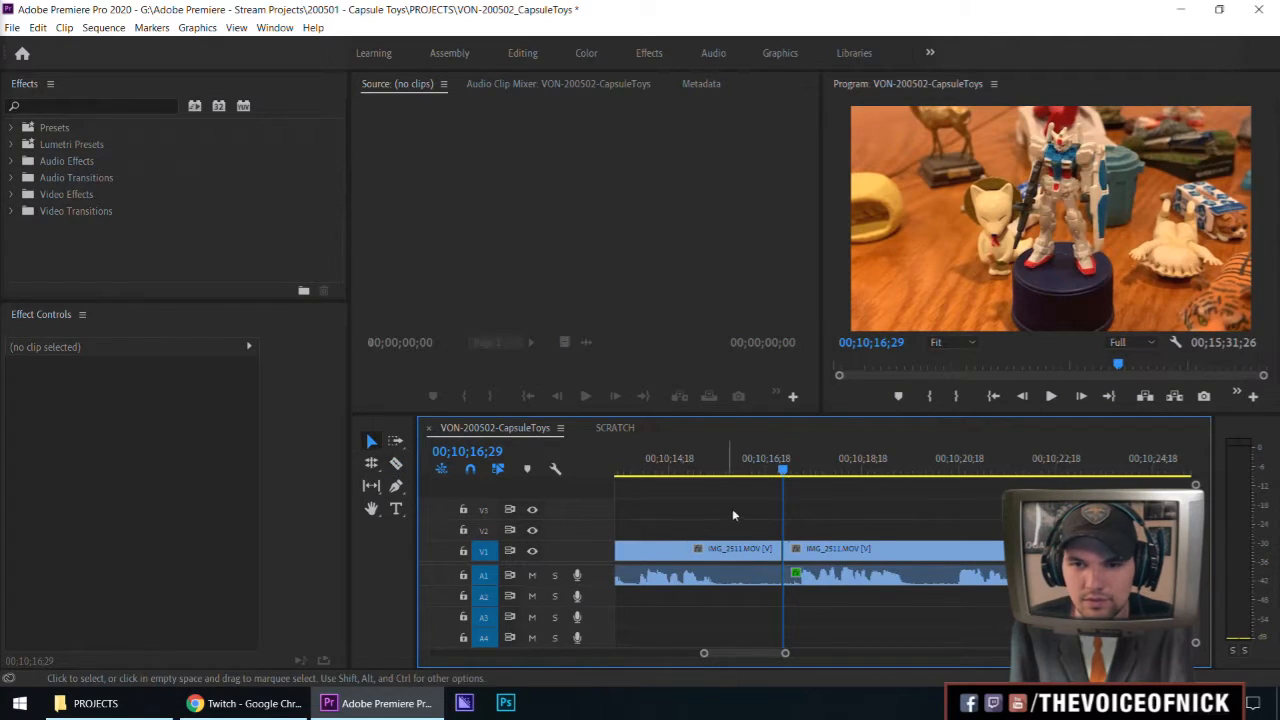
Go back to 00;08;53;17 and on to 00;09;02;14 to look for where the unneeded robot passage begins
key(minus)
key(minus)
key(minus)
key(minus)
key(minus)
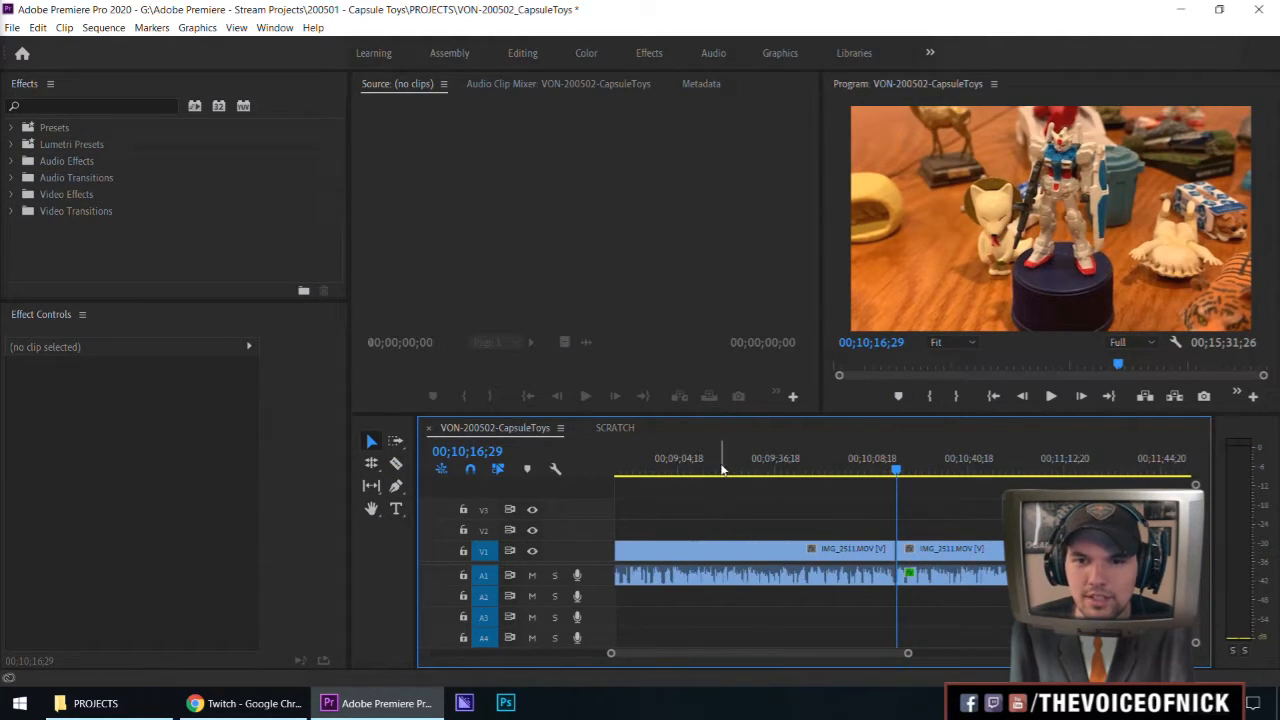
click(775, 460)
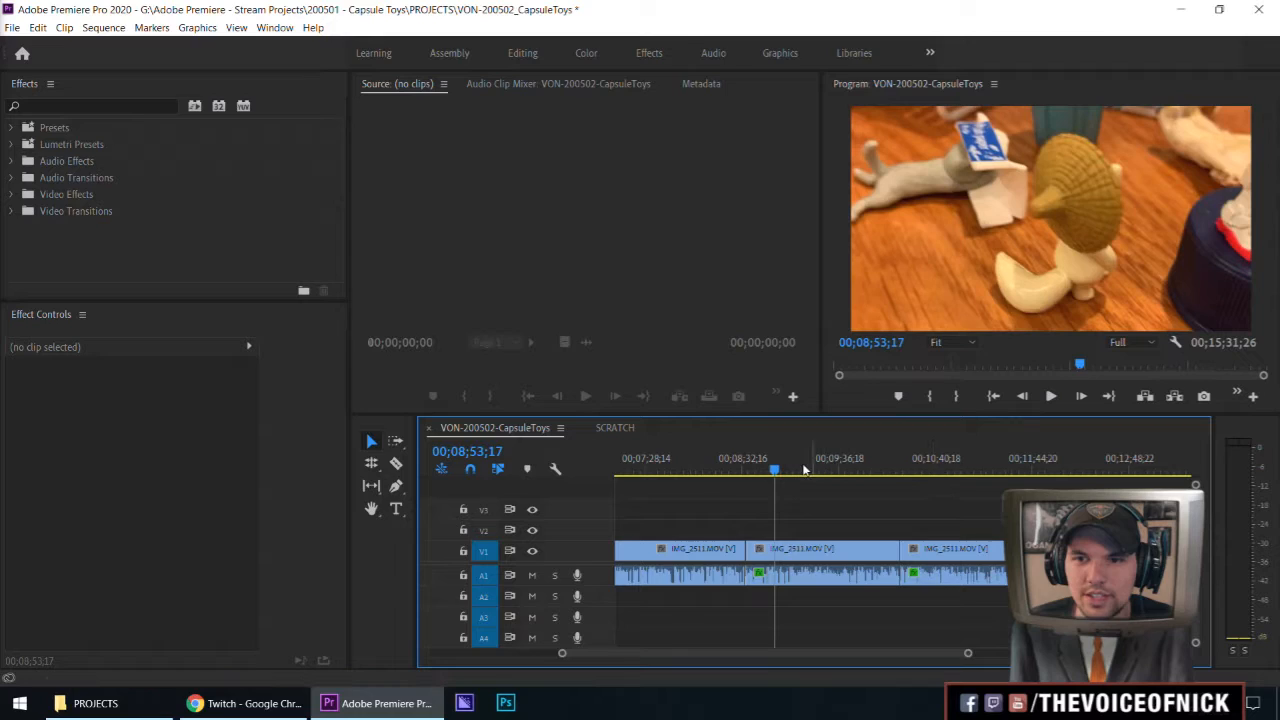
drag(790, 470, 789, 470)
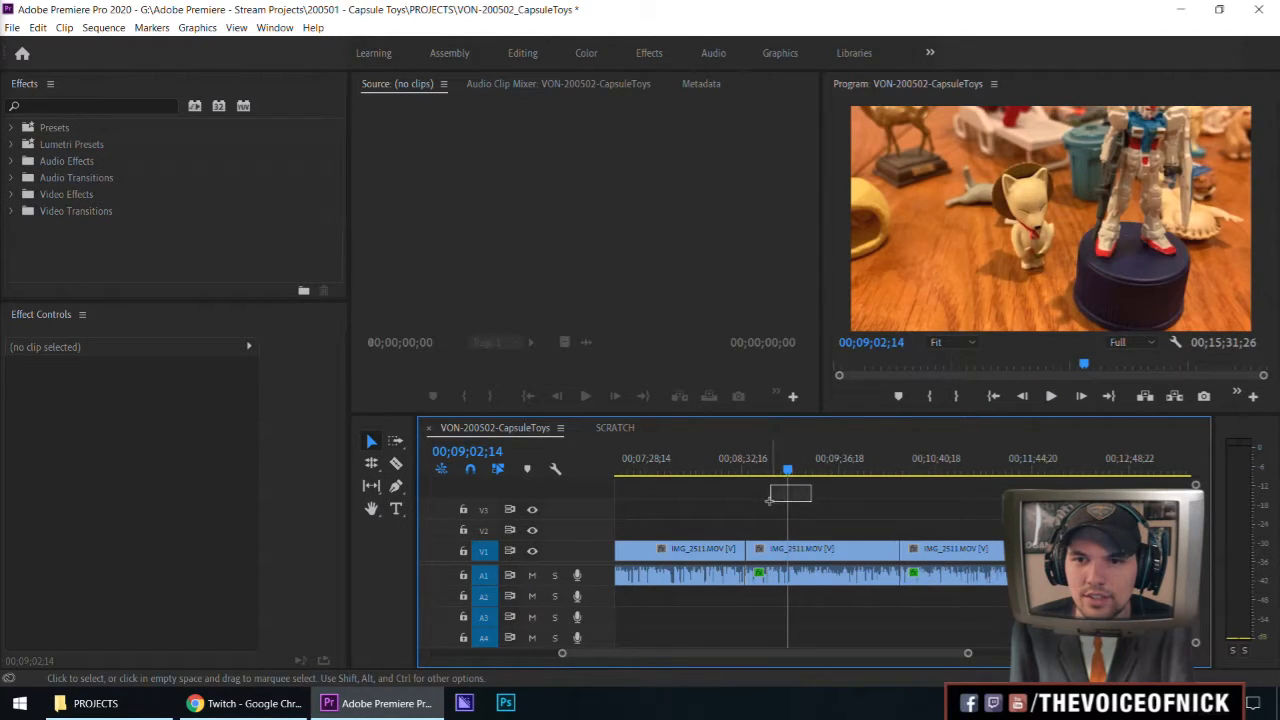
drag(834, 494, 834, 493)
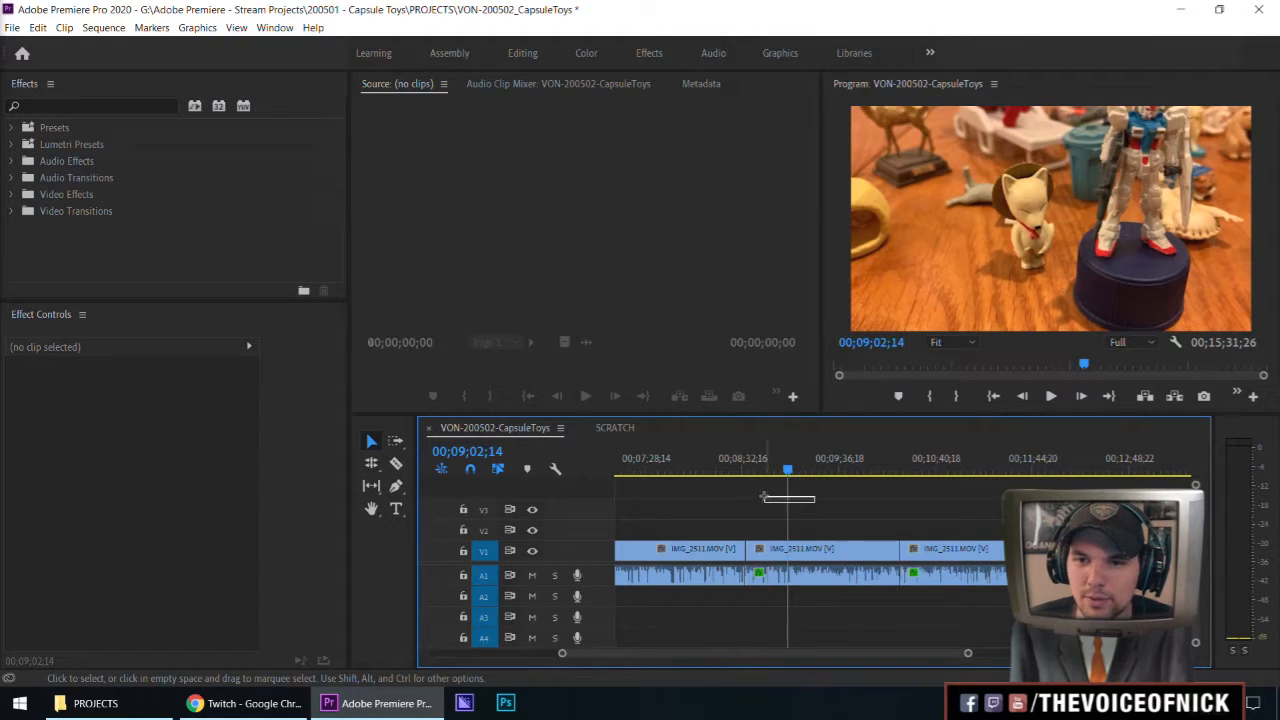
Play the robot passage from 00;09;07;19 to about 00;09;09;19, checking where the unneeded material starts
key(minus)
drag(873, 501, 1001, 495)
key(equal)
key(equal)
key(equal)
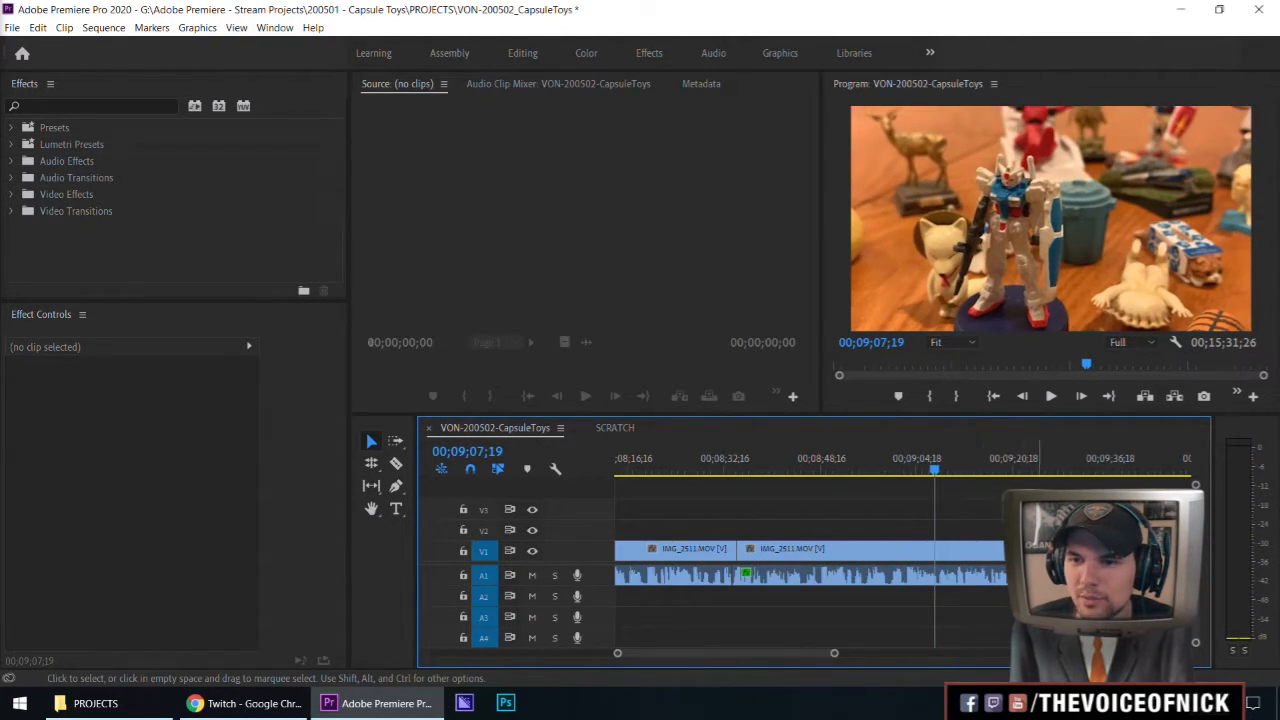
key(minus)
key(equal)
key(equal)
key(space)
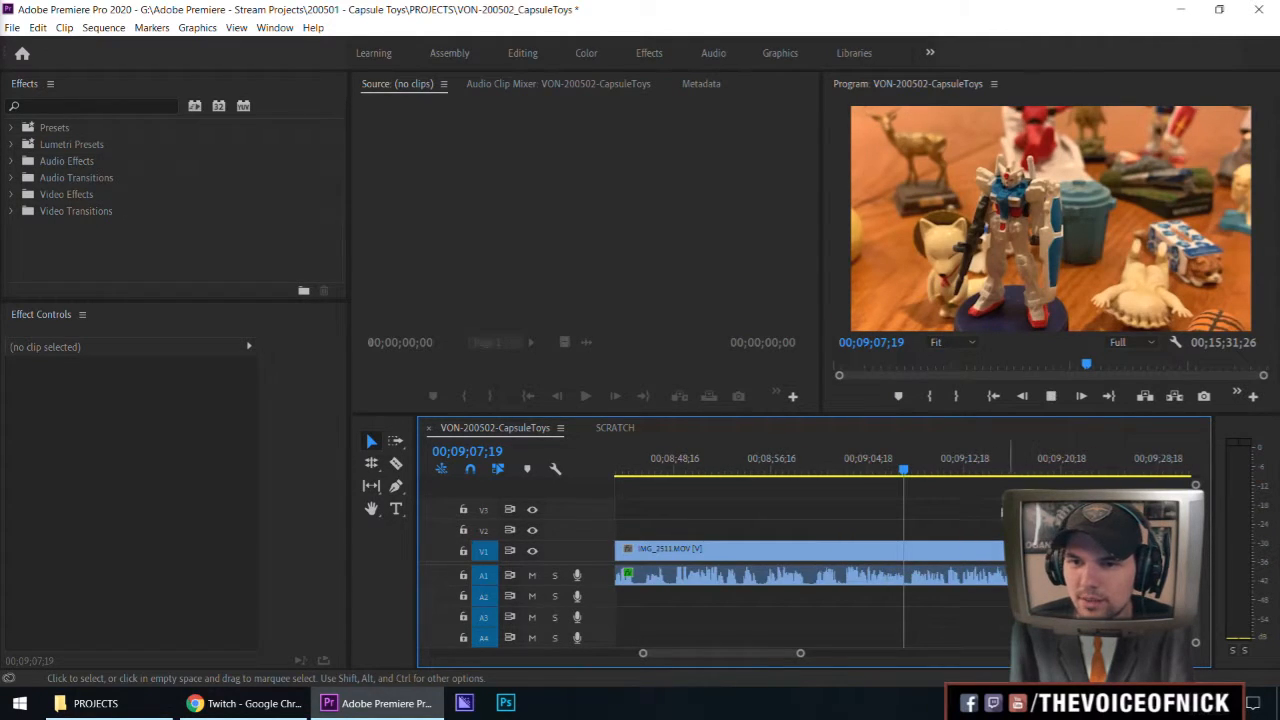
key(minus)
key(equal)
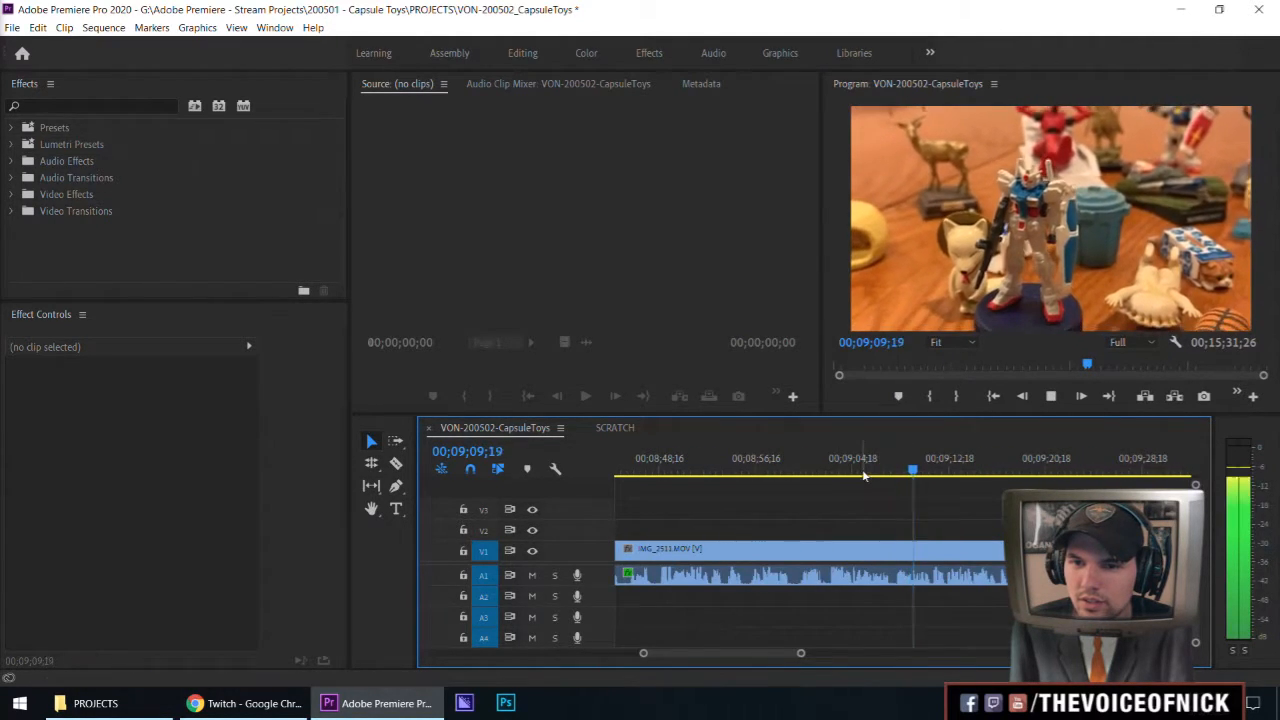
Replay the robot passage from about 00;09;03 to 00;09;22, partly at a faster speed, listening for a starting cut point
click(830, 470)
drag(928, 515, 981, 507)
key(equal)
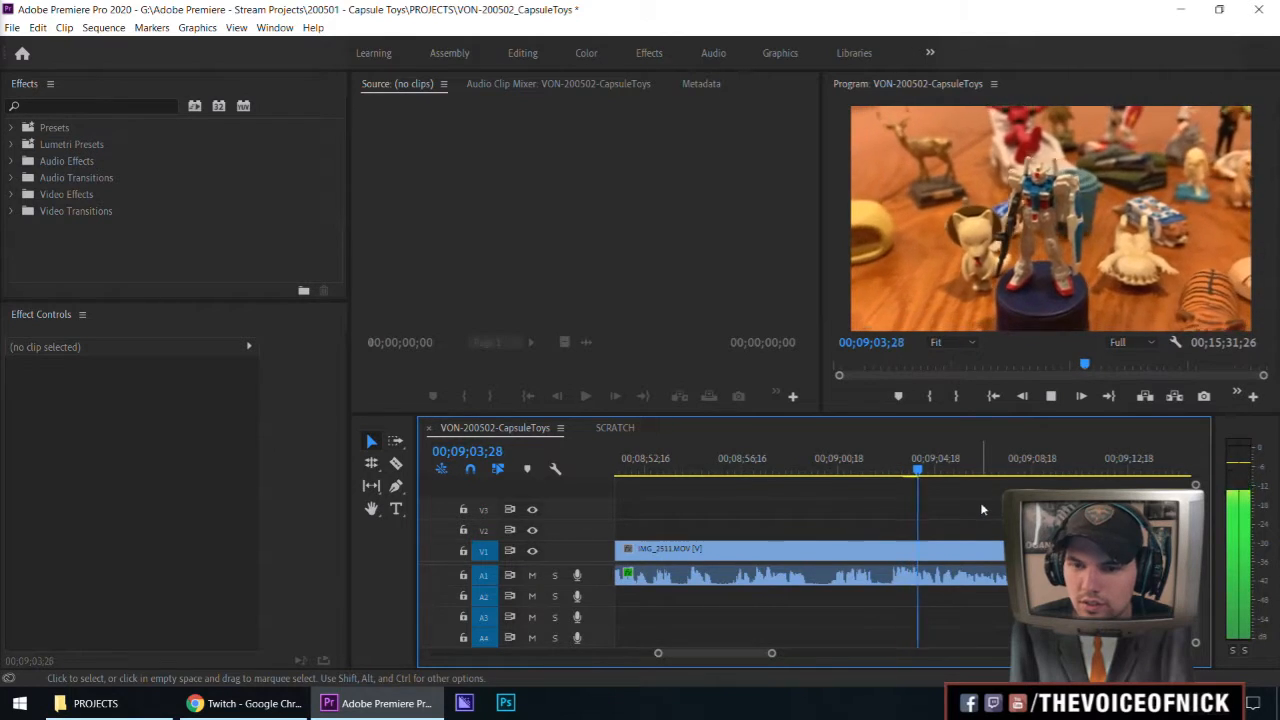
scroll(980, 509, right, 3)
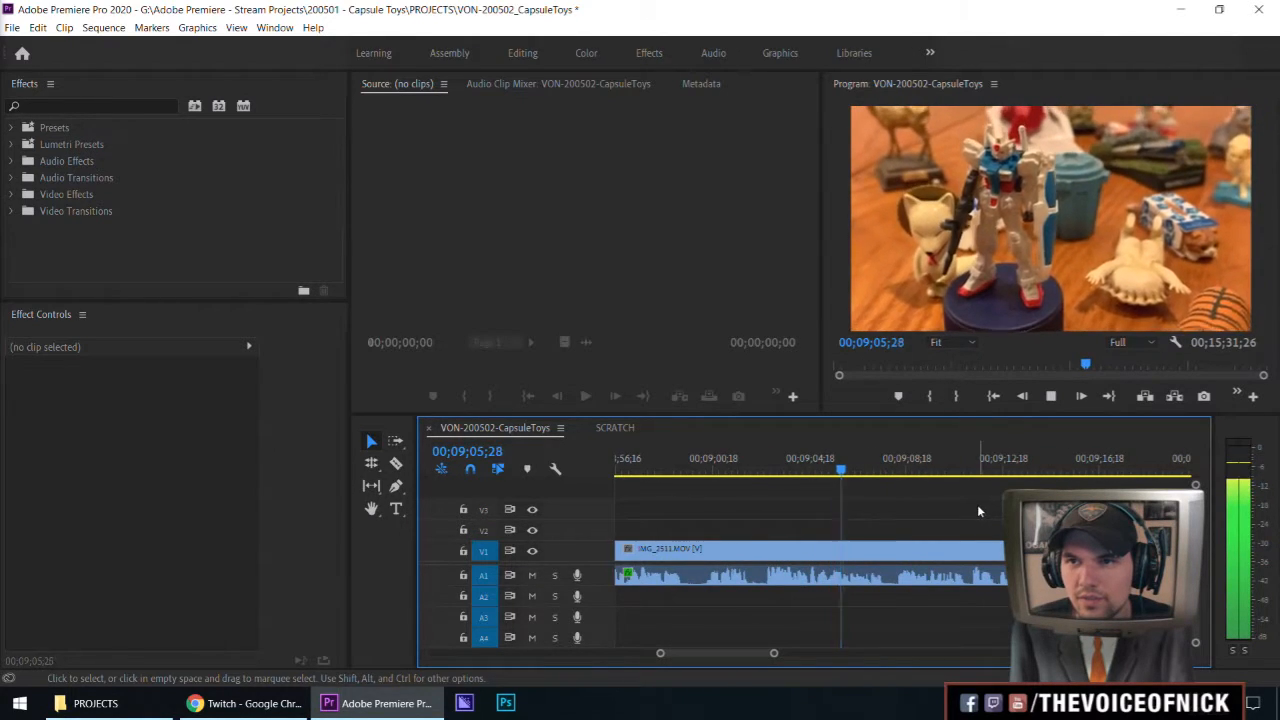
key(l)
key(l)
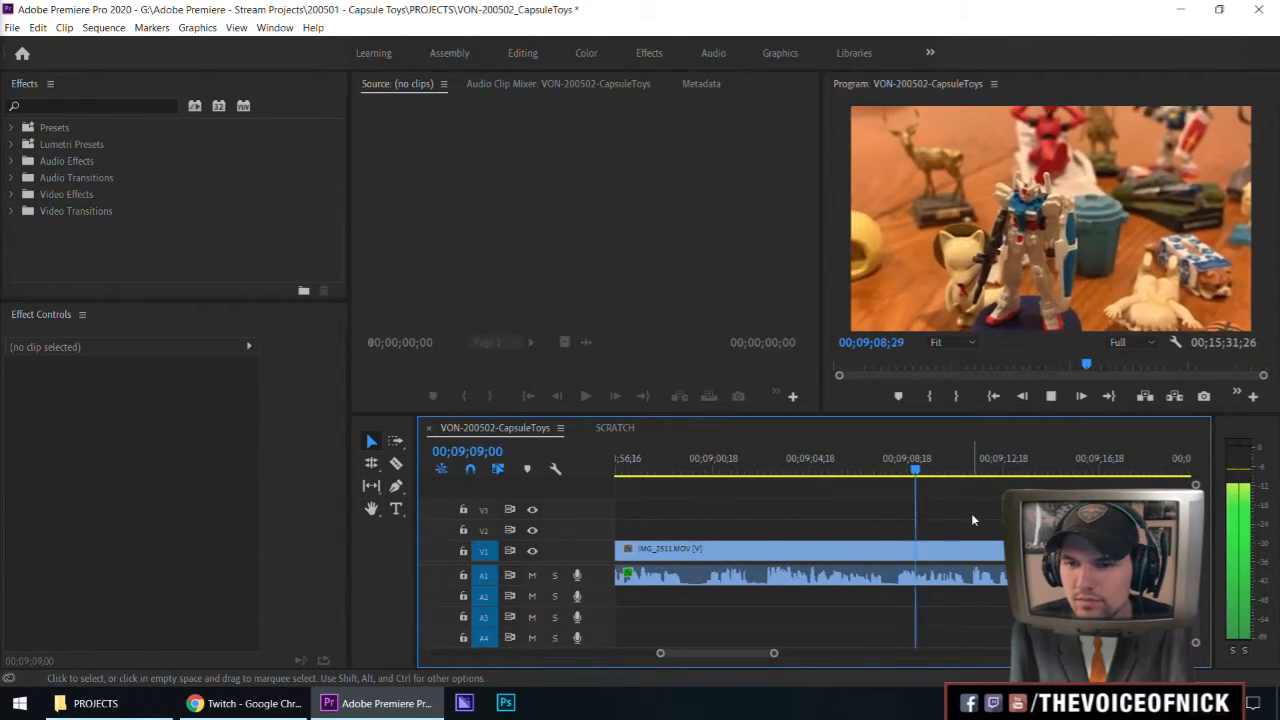
scroll(1022, 515, right, 4)
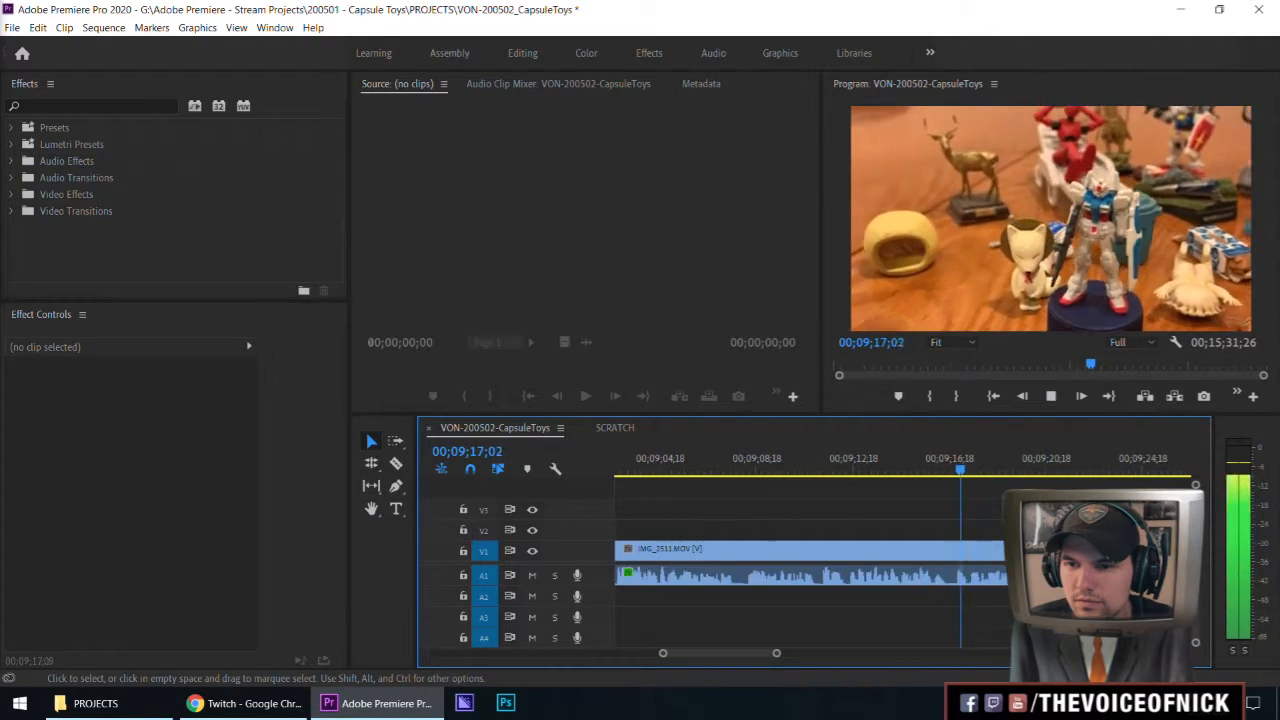
click(962, 474)
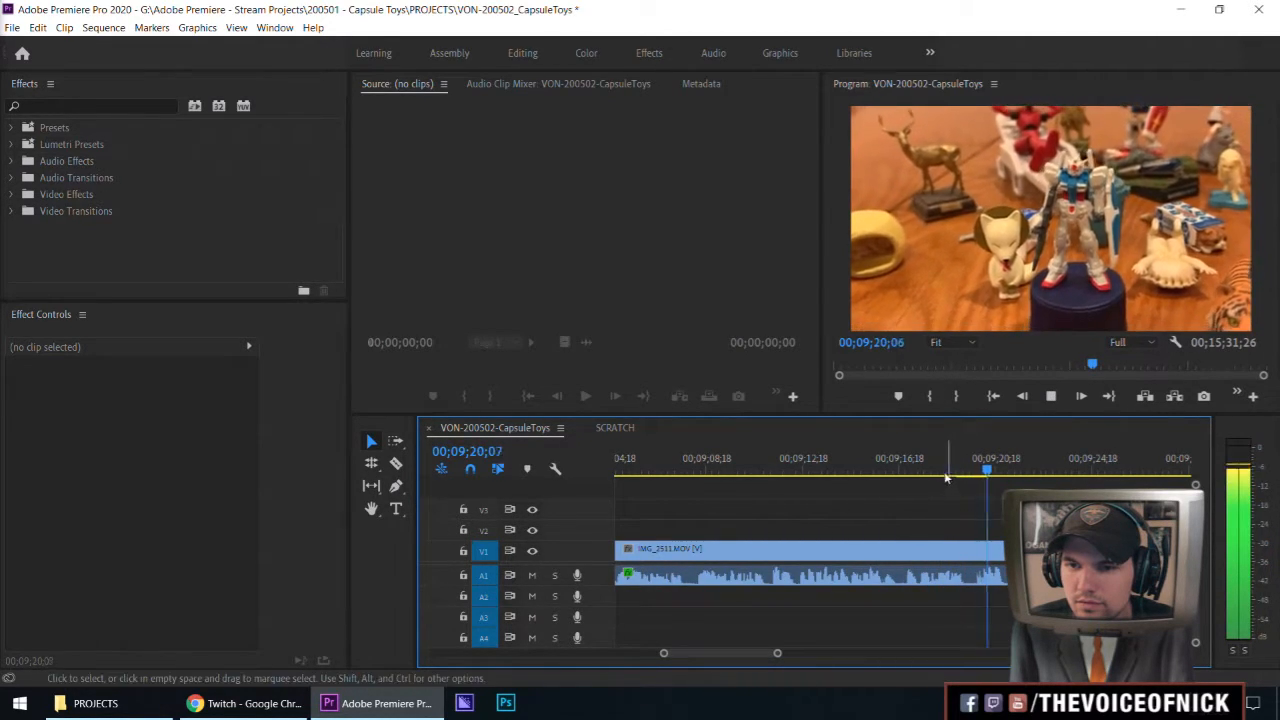
scroll(925, 473, right, 4)
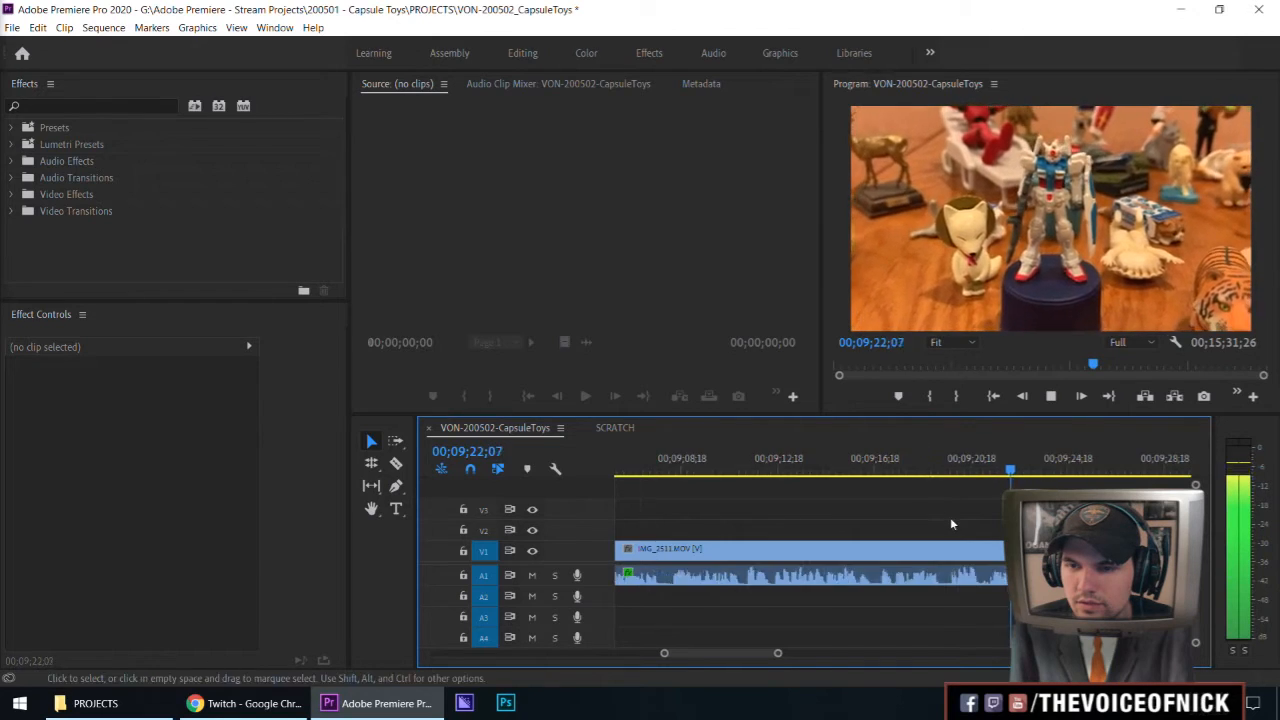
Play on through the robot passage and split IMG_2511.MOV at about 00;09;38
drag(840, 495, 1110, 500)
scroll(1100, 500, right, 4)
scroll(1098, 500, right, 2)
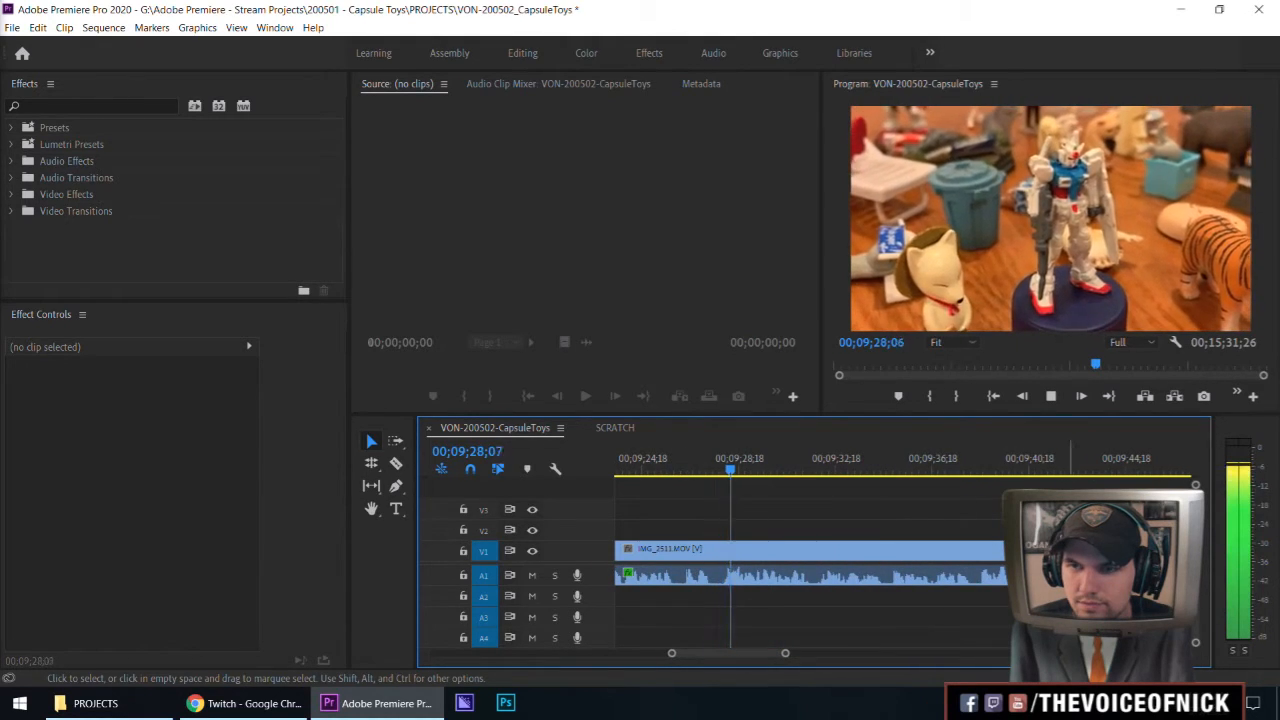
drag(762, 497, 735, 501)
mouse_move(736, 499)
mouse_down()
mouse_move(1051, 503)
mouse_move(750, 505)
mouse_up()
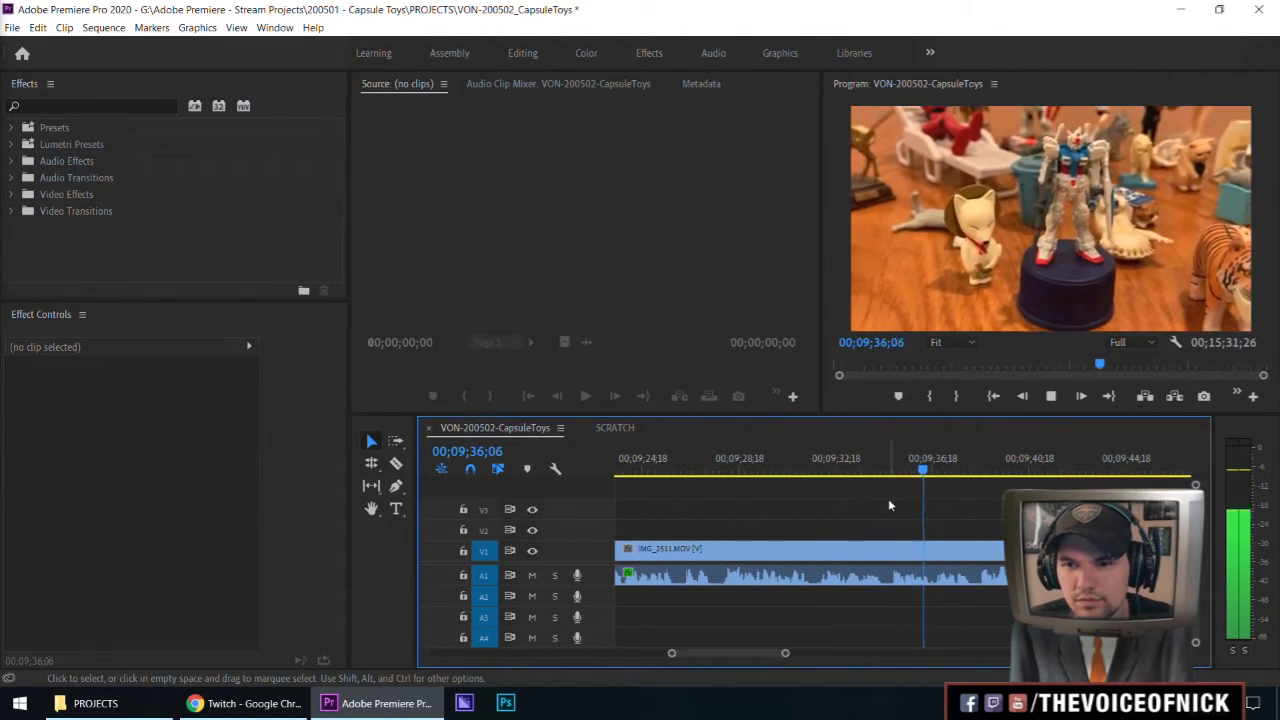
key(c)
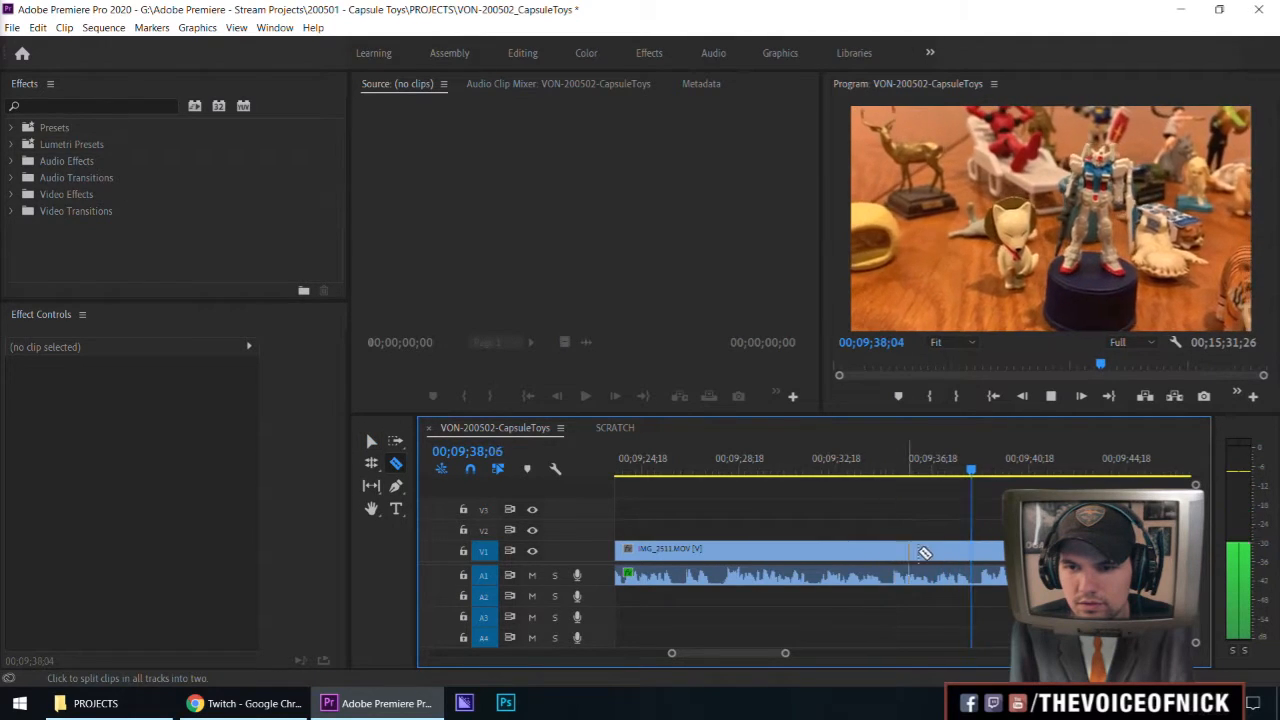
click(980, 552)
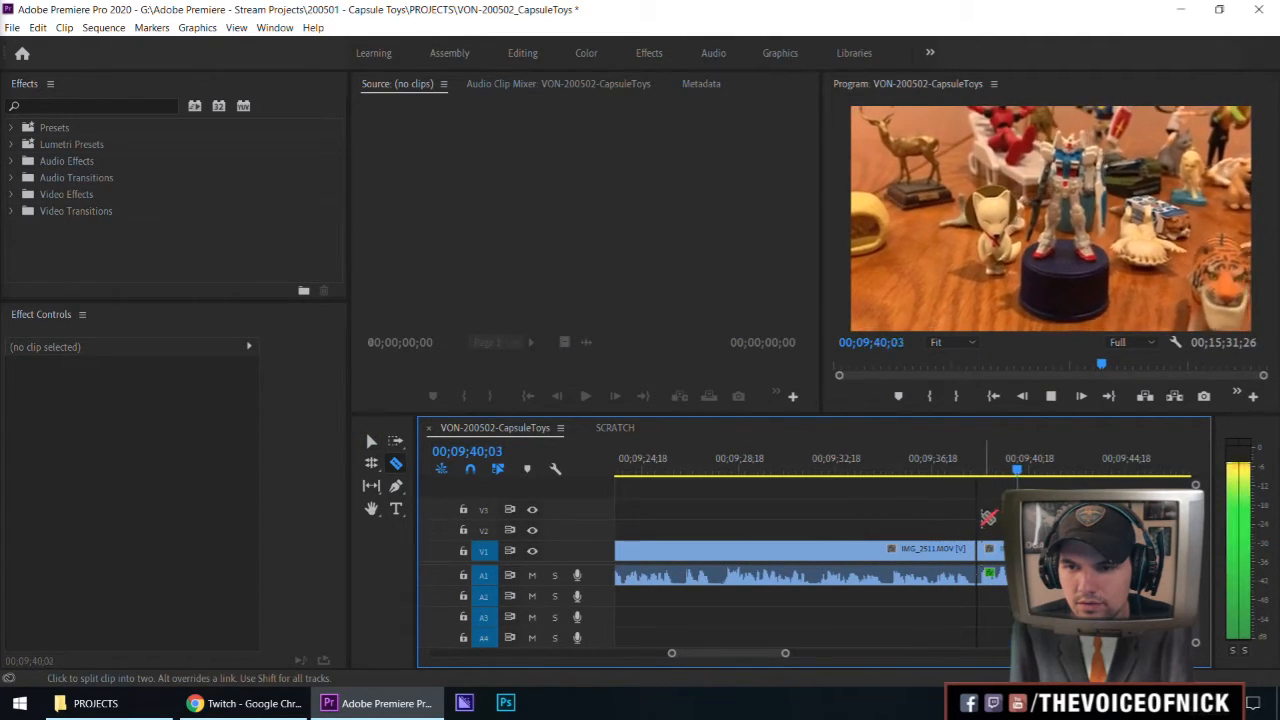
key(v)
Delete the robot passage between the cuts at about 00;09;38 and 00;10;16;29 and close the gap
key(minus)
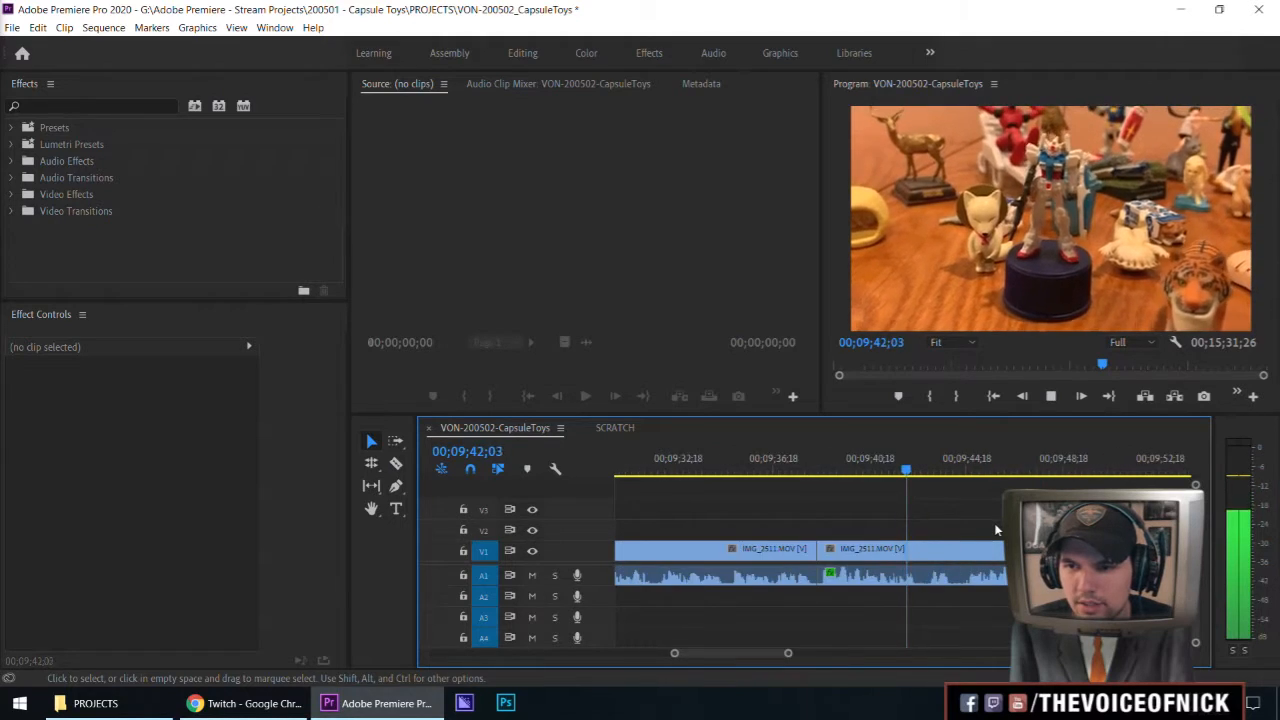
click(942, 570)
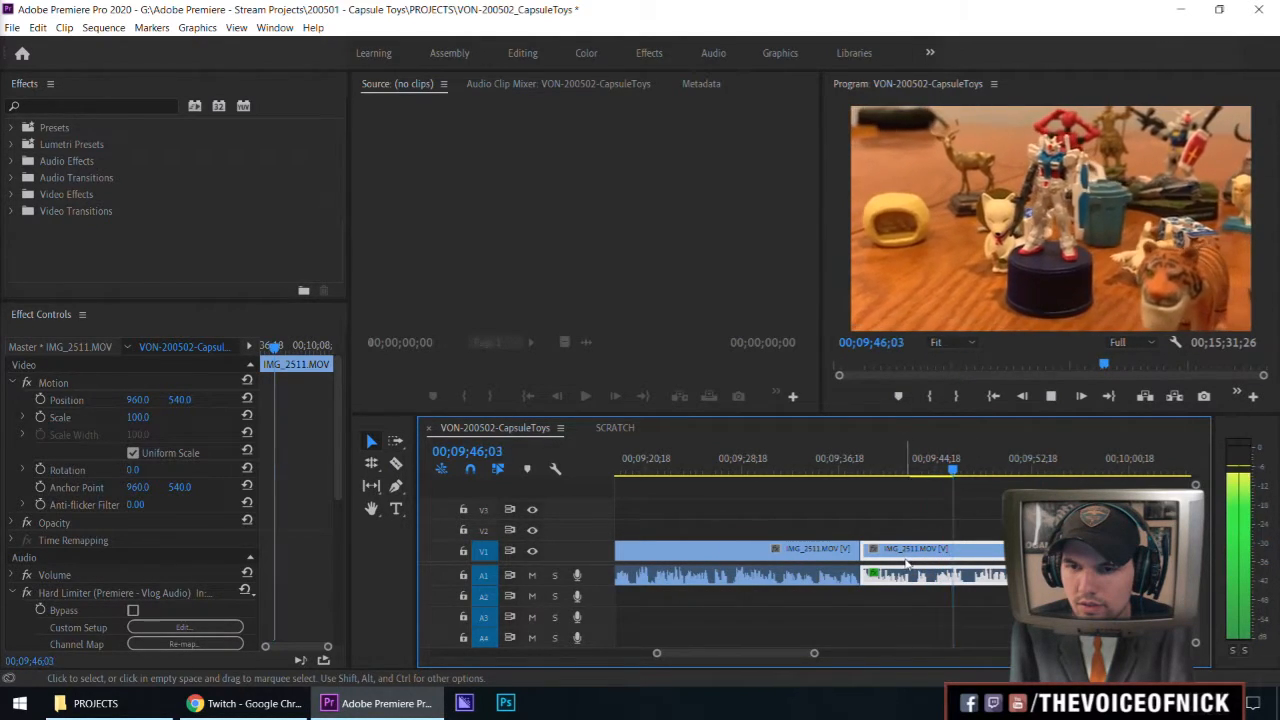
key(Delete)
click(894, 561)
key(Delete)
Play briefly from 00;09;37;00 towards the new join at about 00;09;38, enlarge the waveform there and save the project
drag(856, 472, 844, 472)
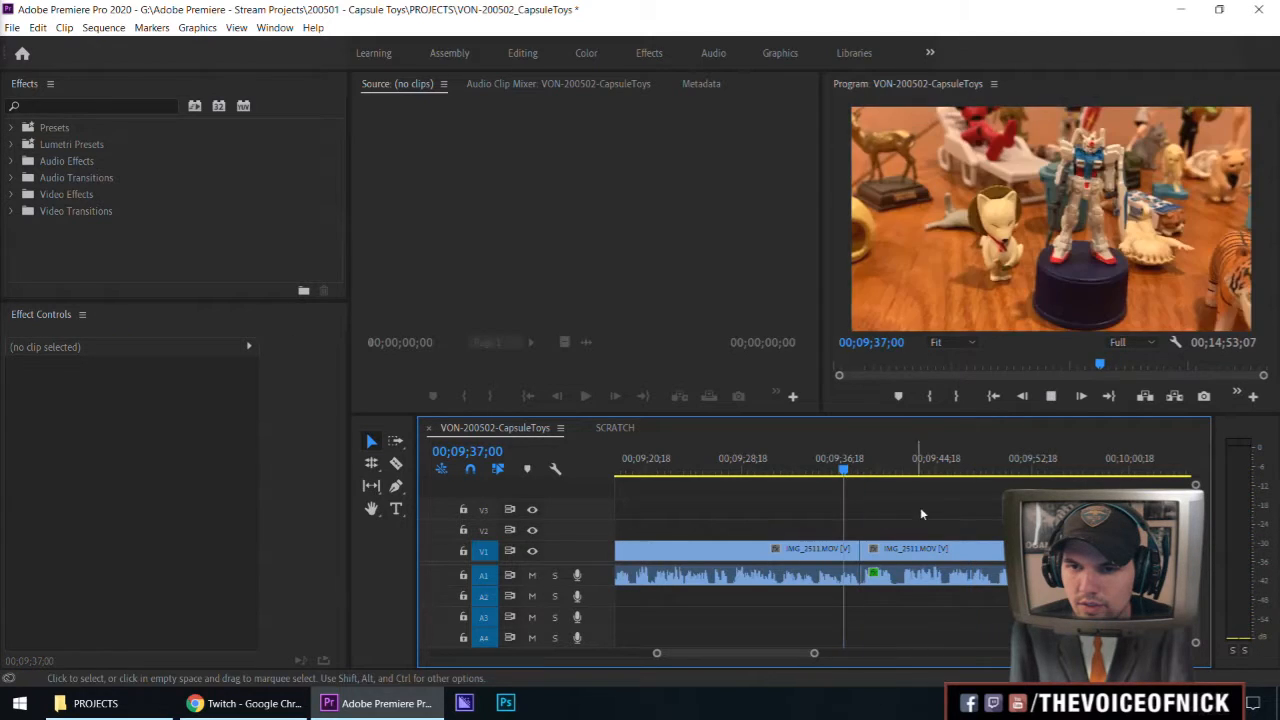
key(space)
key(space)
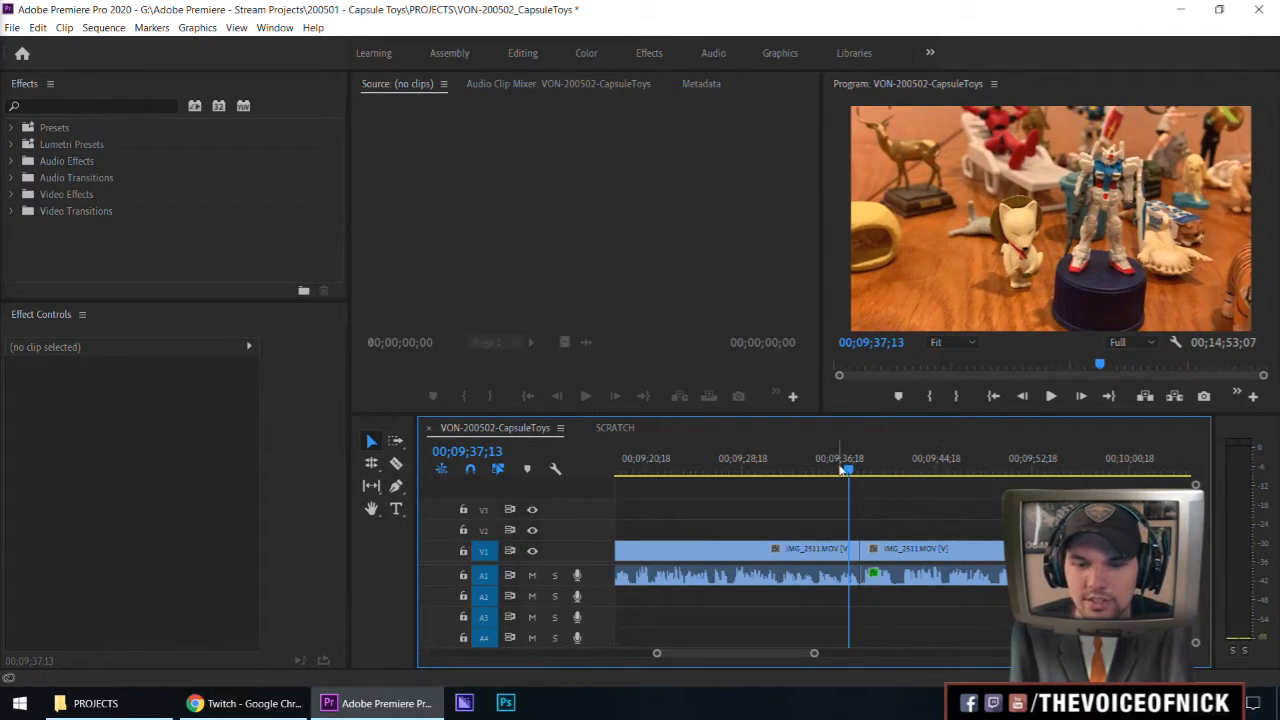
scroll(887, 491, up, 1)
key(=)
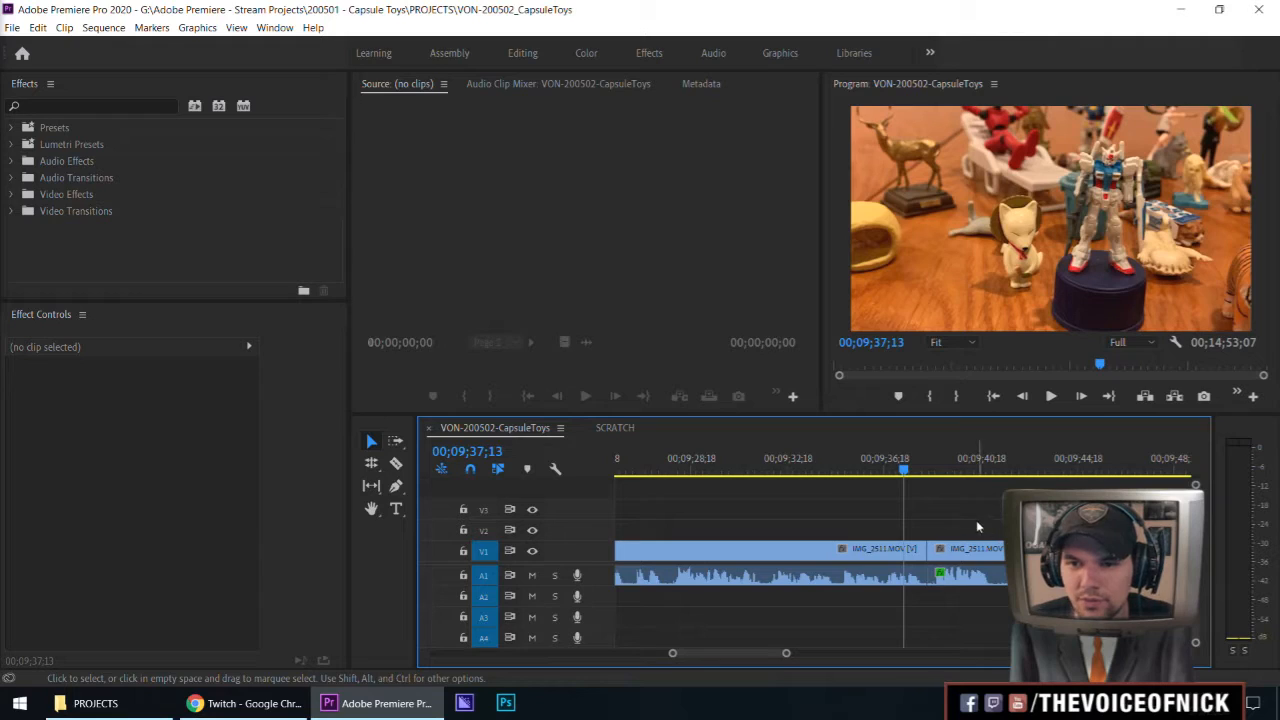
Replay the join at about 00;09;38 starting from about 00;09;35, and listen on through to about 00;09;43
drag(897, 474, 857, 470)
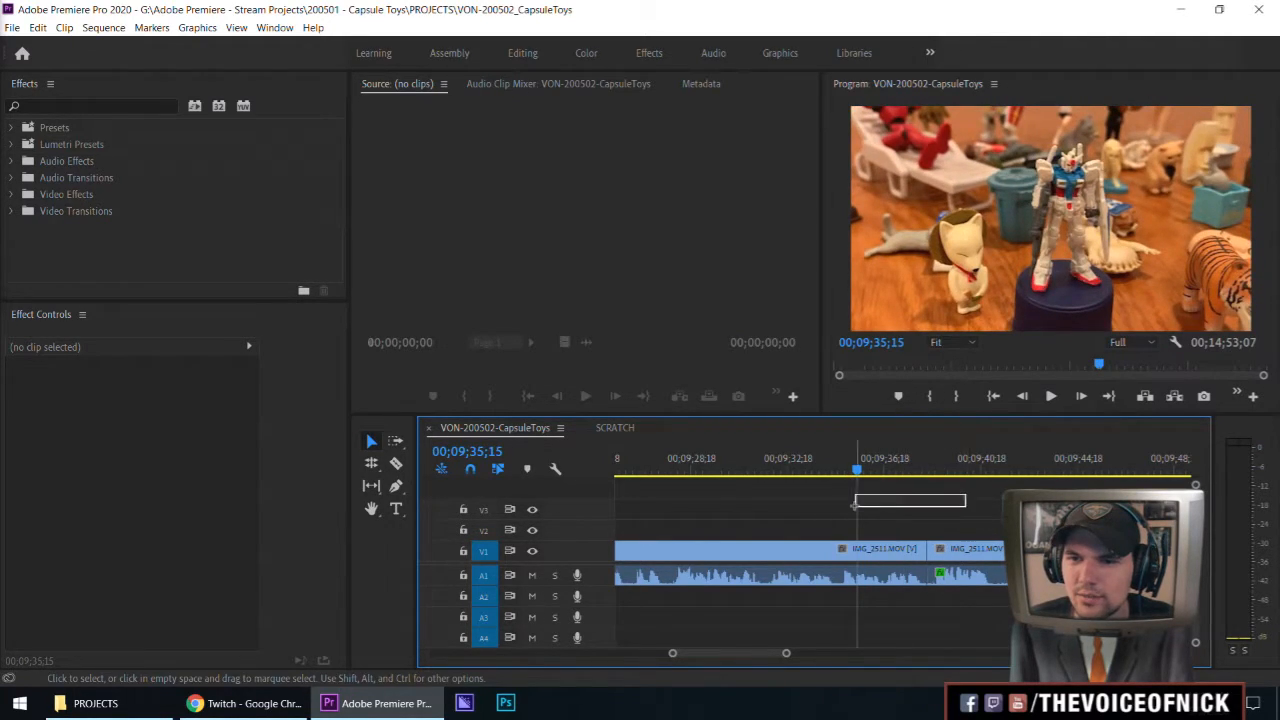
drag(826, 502, 825, 501)
key(space)
key(space)
drag(905, 504, 920, 502)
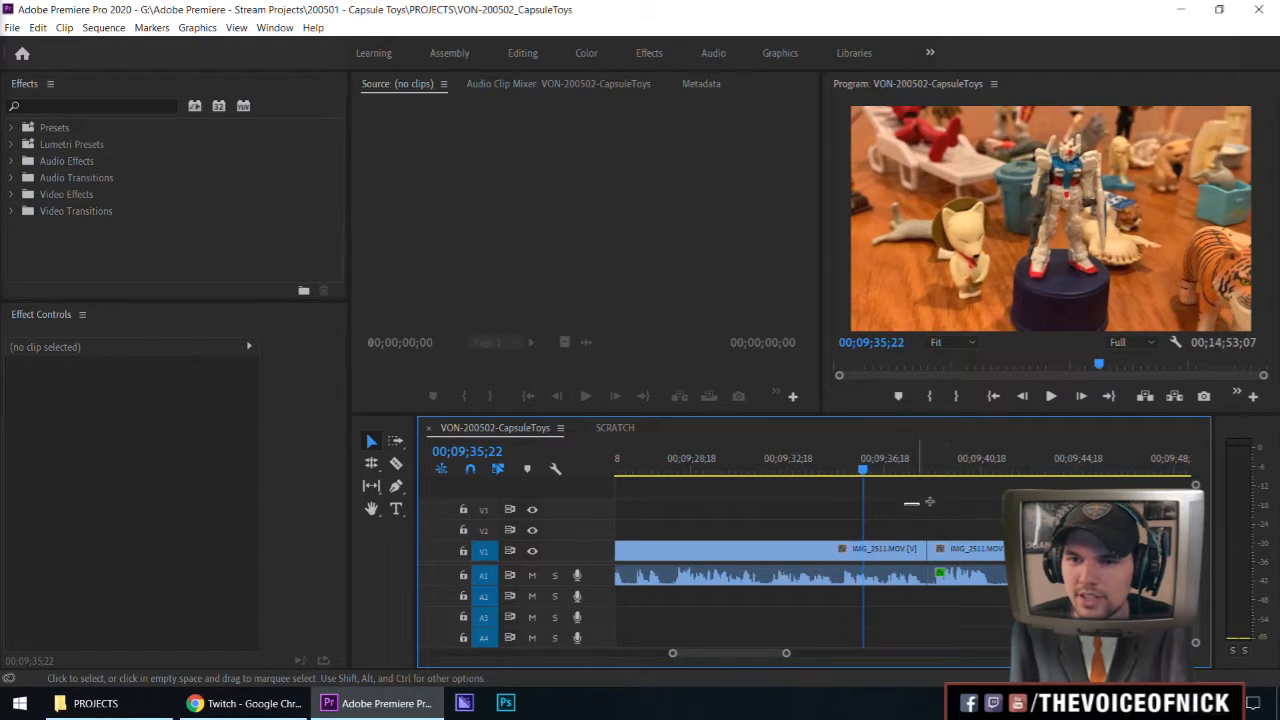
key(=)
key(minus)
key(minus)
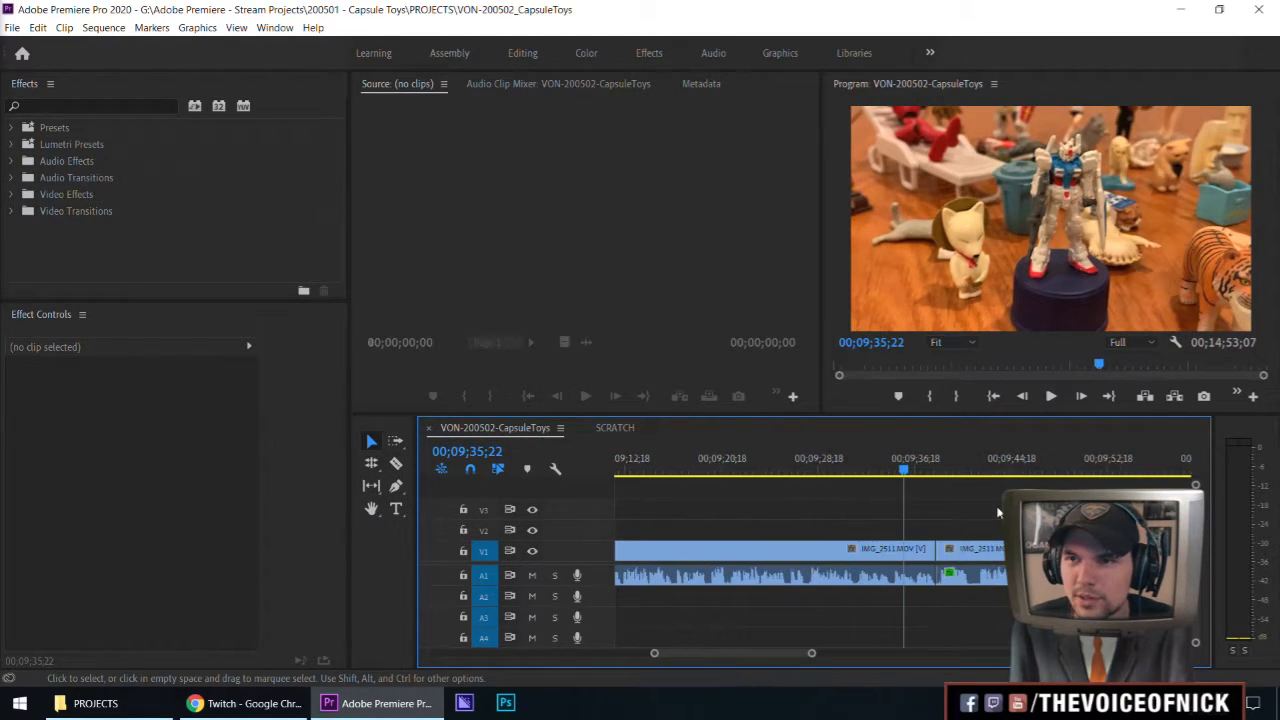
key(space)
key(space)
click(907, 463)
key(space)
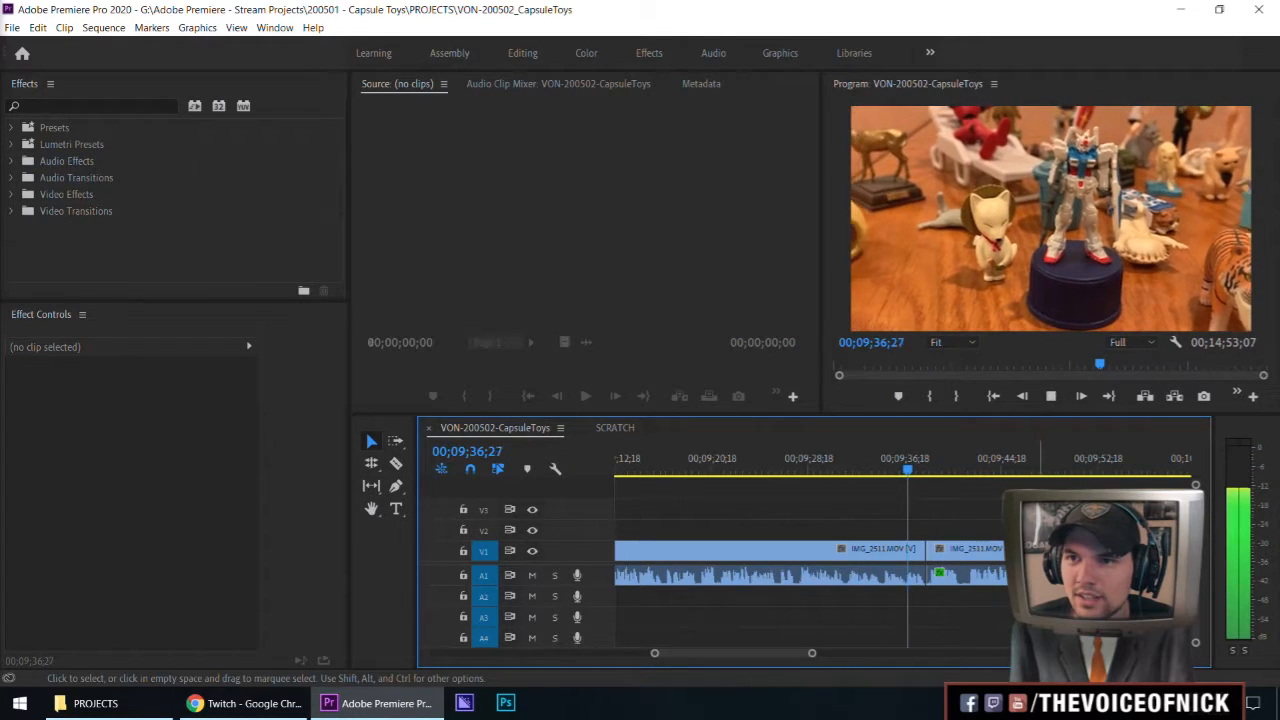
key(=)
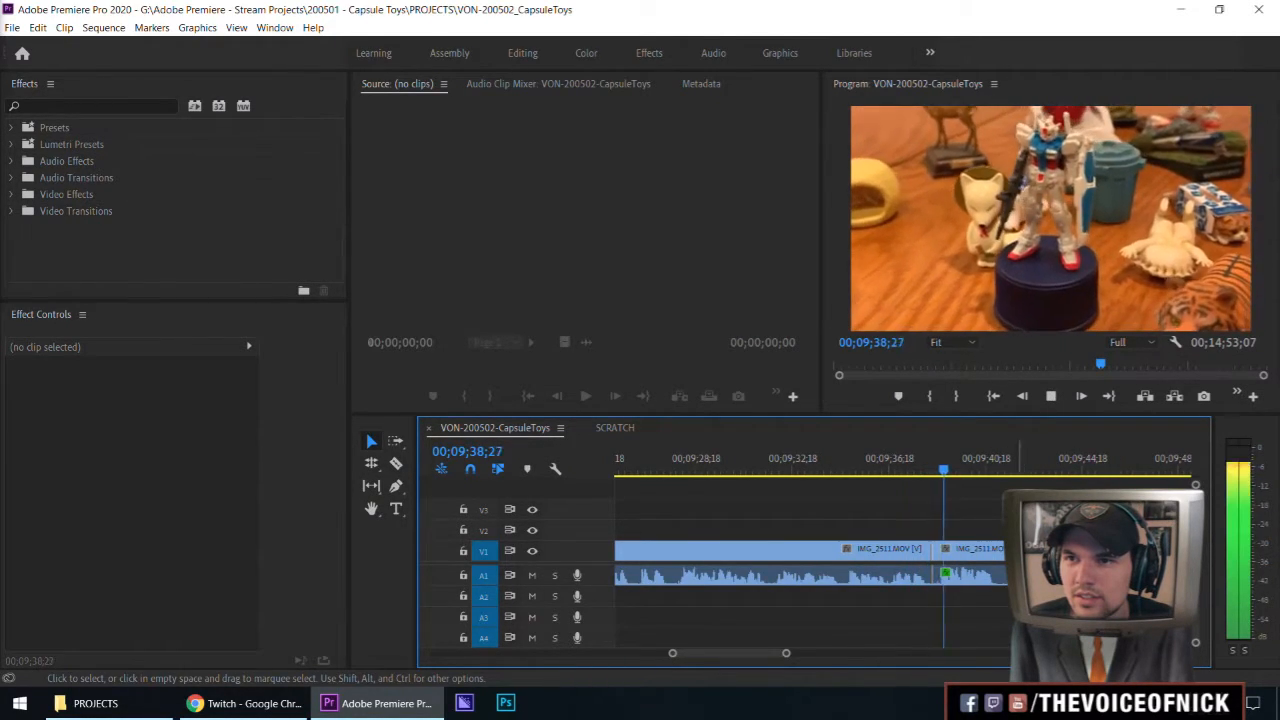
key(=)
key(=)
key(-)
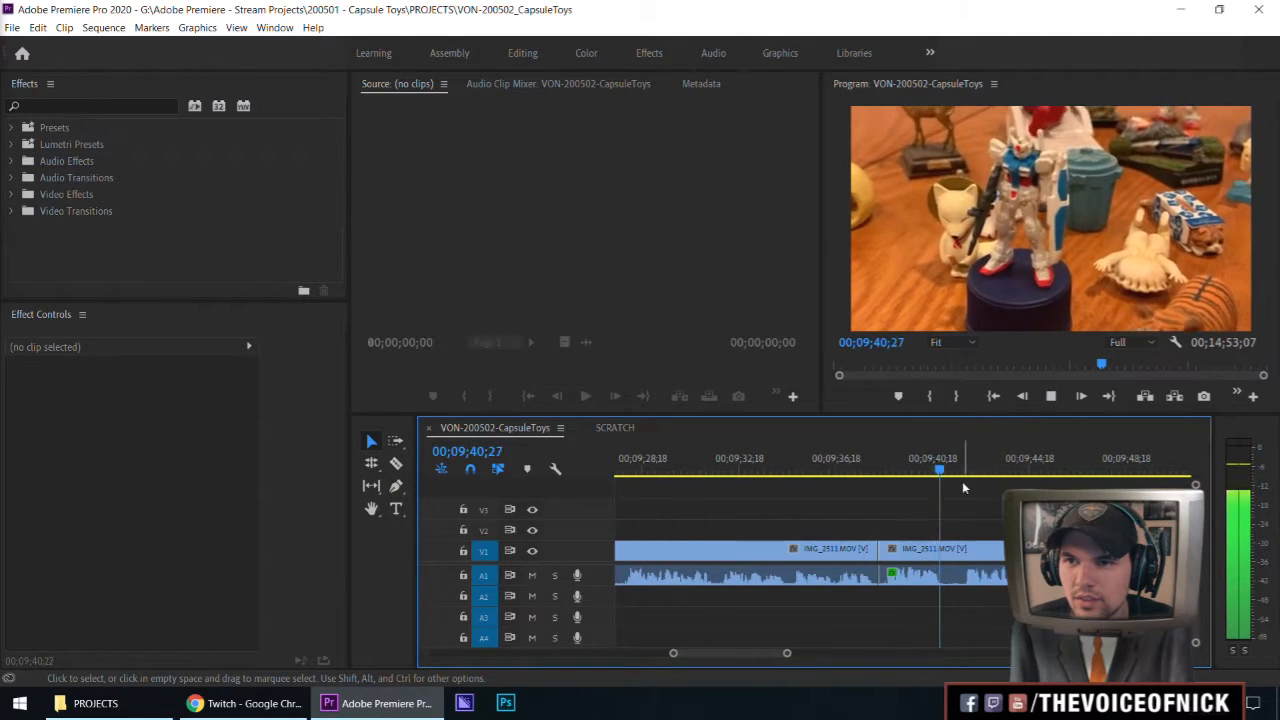
key(minus)
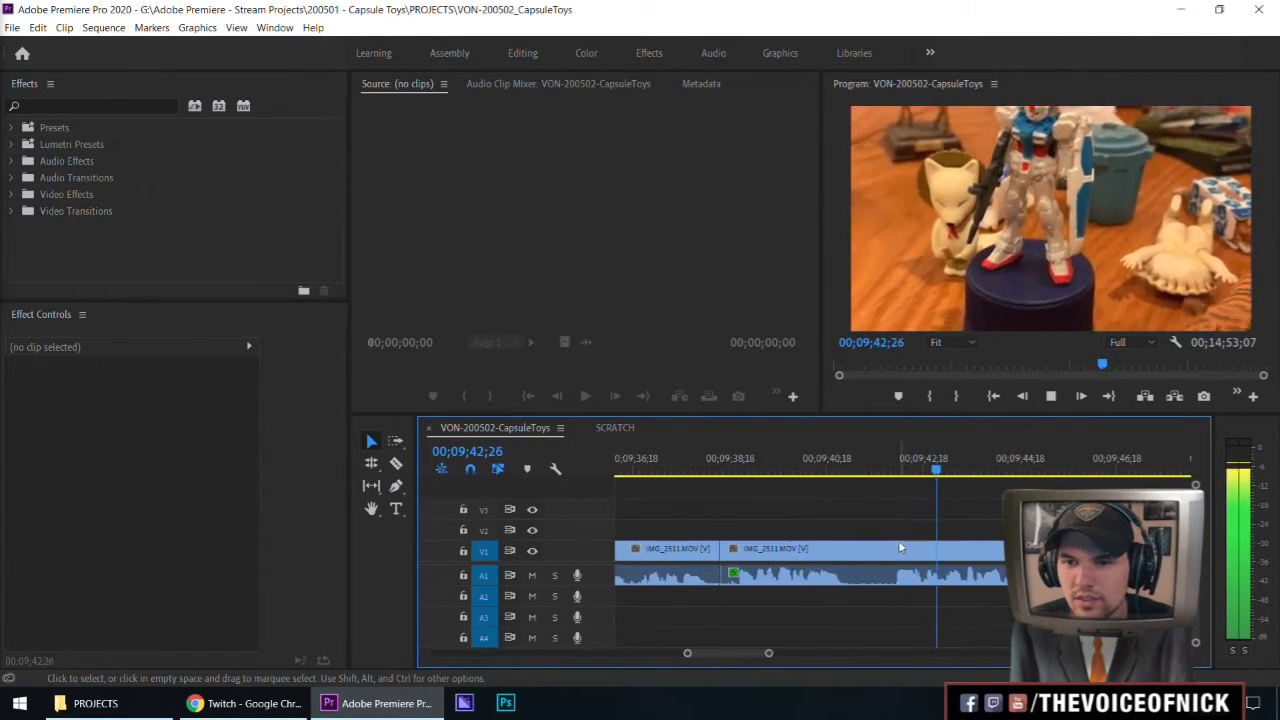
Split IMG_2511.MOV at about 00;09;41;07 and 00;09;42;17, delete the piece between, close the gap and replay the join
key(space)
click(913, 472)
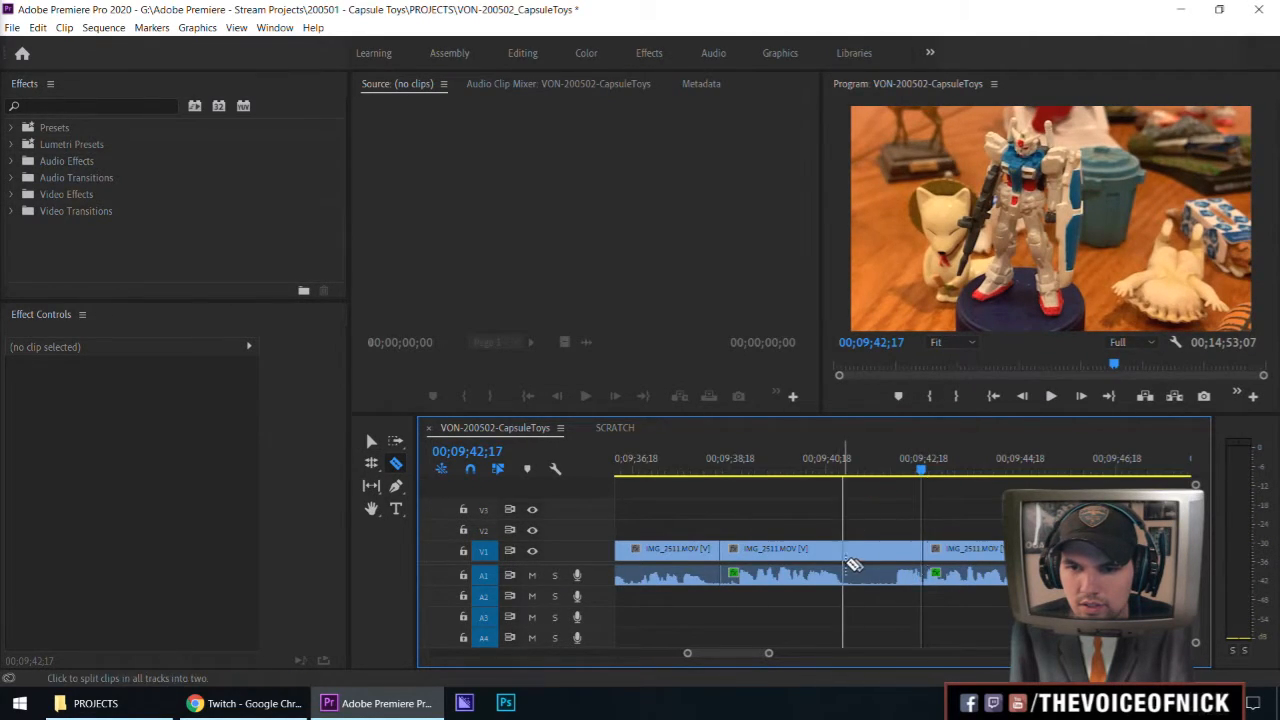
click(857, 559)
key(v)
click(876, 557)
key(Delete)
click(876, 553)
key(Delete)
click(784, 470)
key(space)
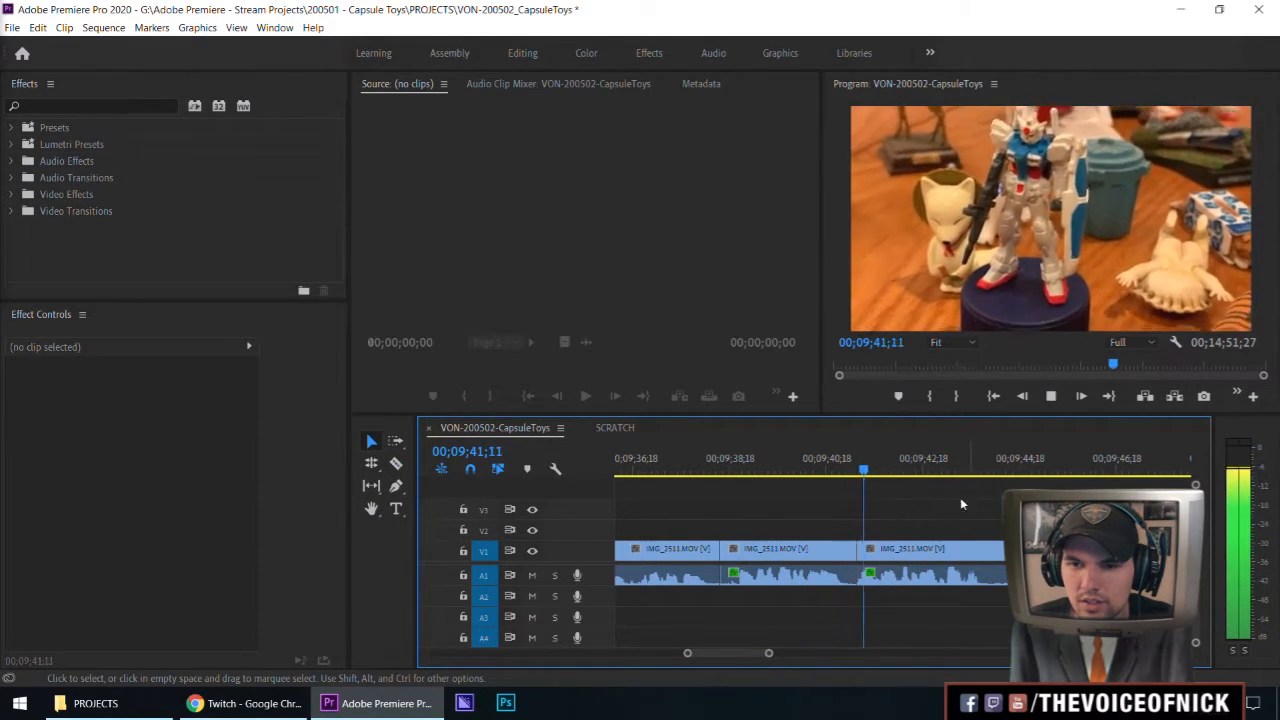
Replace the short video piece on V1 by extending the preceding video over it, and roll the video join to about 00;09;42;13
drag(857, 552, 897, 552)
key(Delete)
drag(716, 547, 902, 545)
key(minus)
mouse_move(914, 473)
mouse_down()
mouse_move(901, 474)
mouse_move(912, 486)
mouse_up()
key(equal)
key(equal)
drag(866, 548, 903, 548)
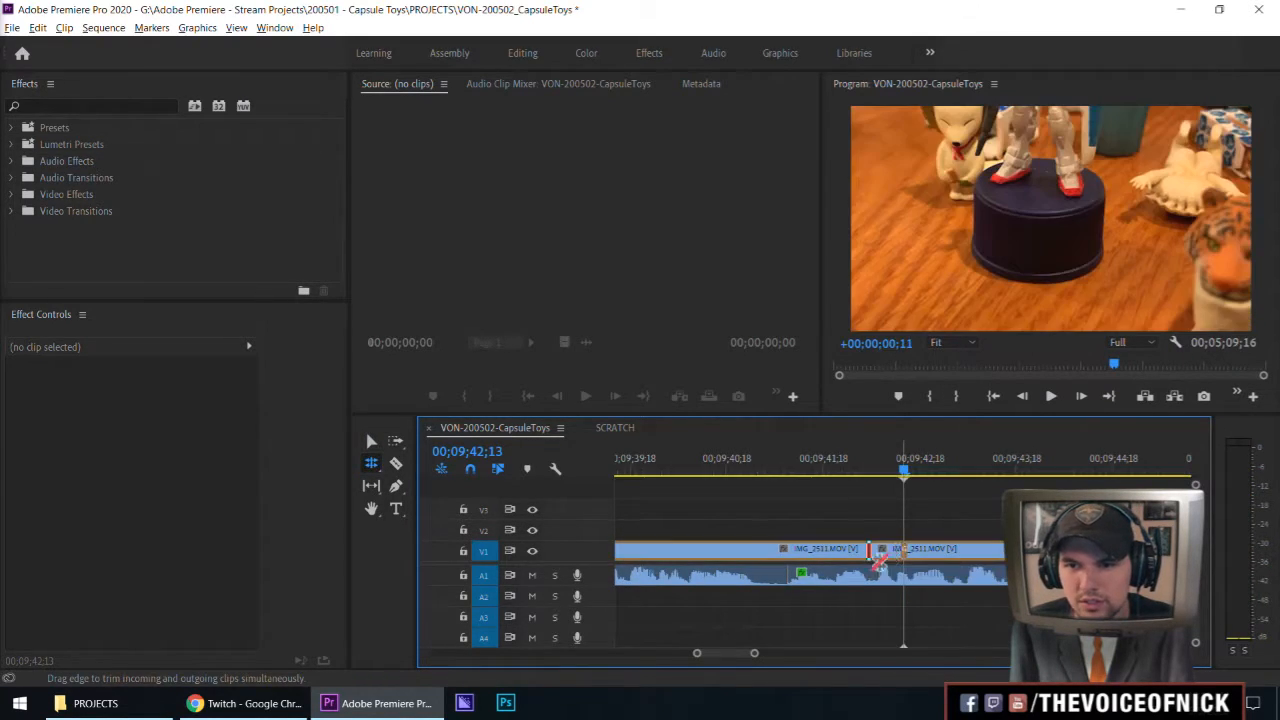
key(v)
Replay the footage leading into the A1 join at about 00;09;38, enlarging the waveform around it
key(minus)
key(minus)
key(minus)
click(812, 473)
key(space)
key(minus)
key(minus)
key(equal)
key(equal)
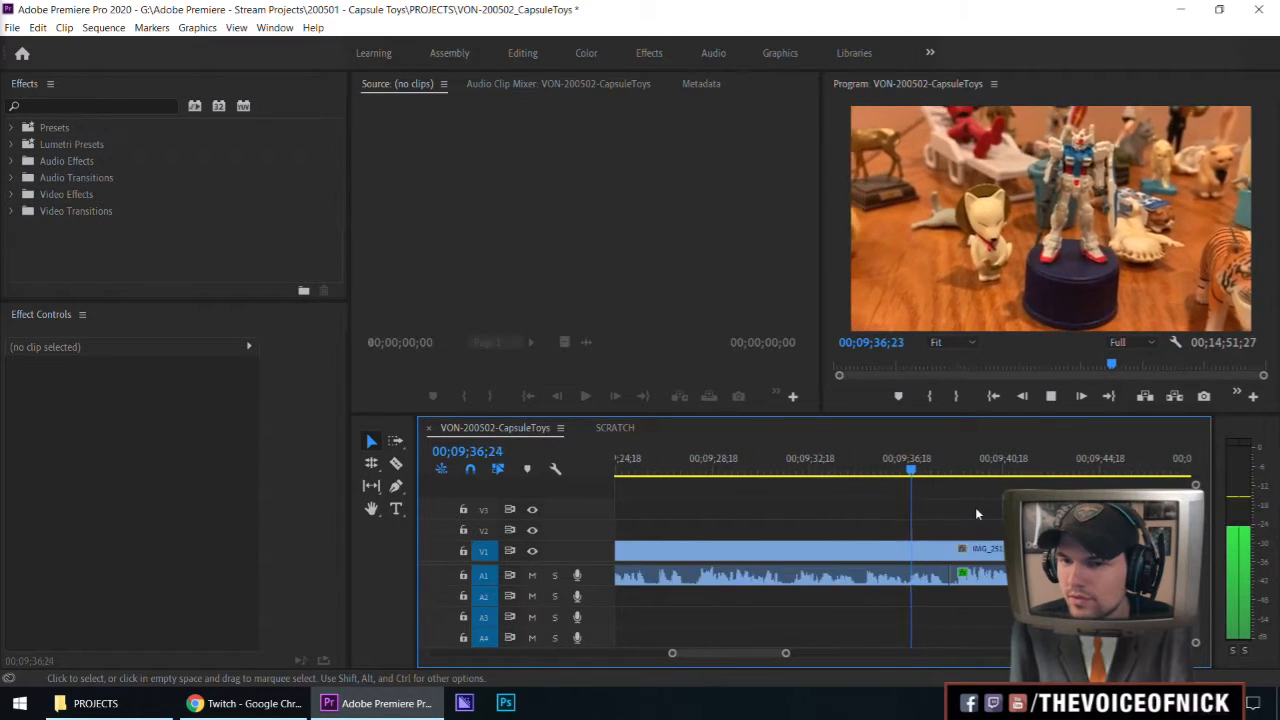
key(equal)
key(equal)
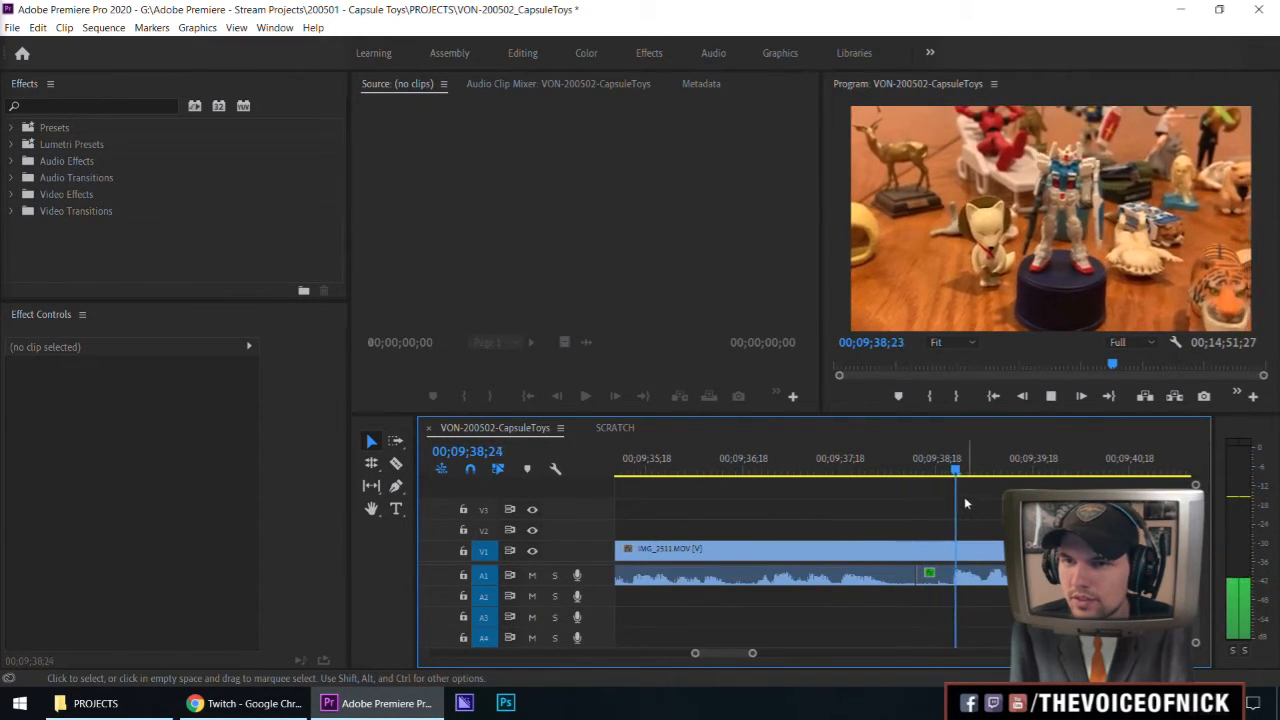
Cut the A1 audio between about 00;09;38;12 and 00;09;39;03 and pull the following clips back to close the gap
mouse_move(876, 467)
mouse_down()
mouse_move(873, 450)
mouse_move(843, 466)
mouse_move(872, 474)
mouse_up()
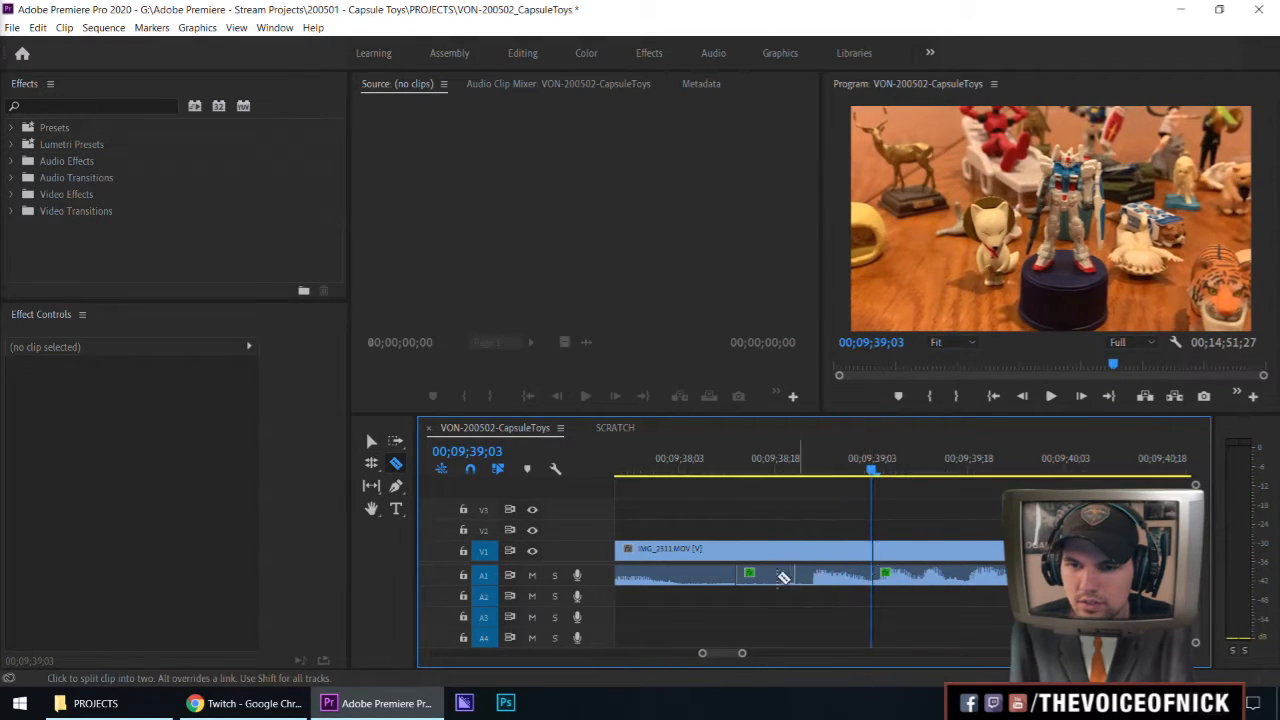
key(Delete)
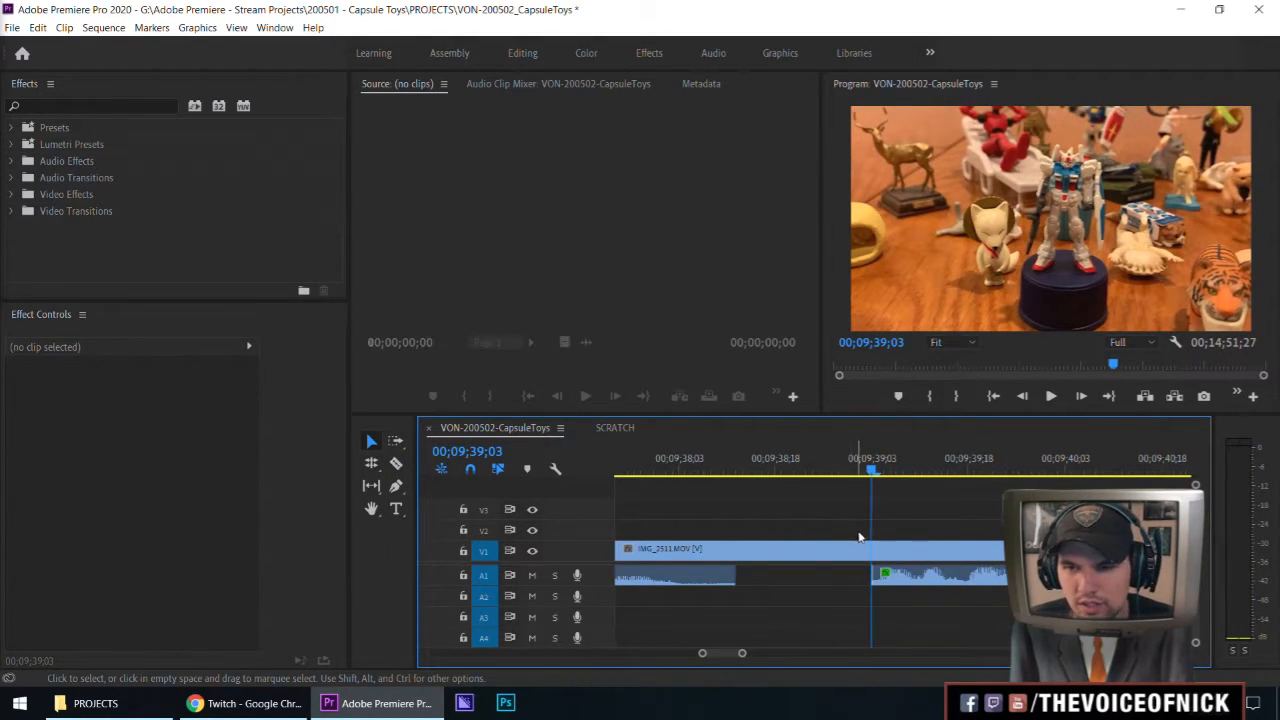
key(minus)
drag(1005, 550, 953, 564)
key(v)
Play up to the A1 join at about 00;09;38 and add a Constant Power crossfade there with a duration of 3 frames
click(777, 460)
click(831, 499)
key(space)
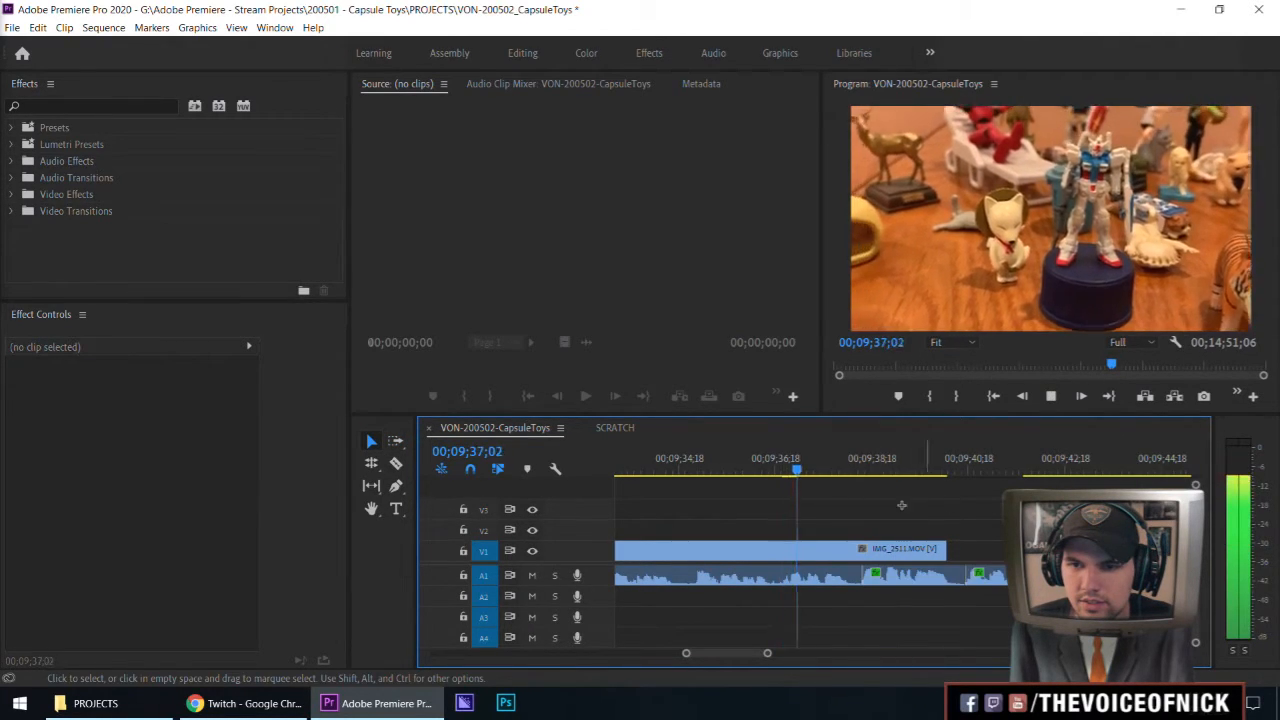
key(space)
right_click(860, 575)
click(905, 552)
double_click(863, 580)
text(2)
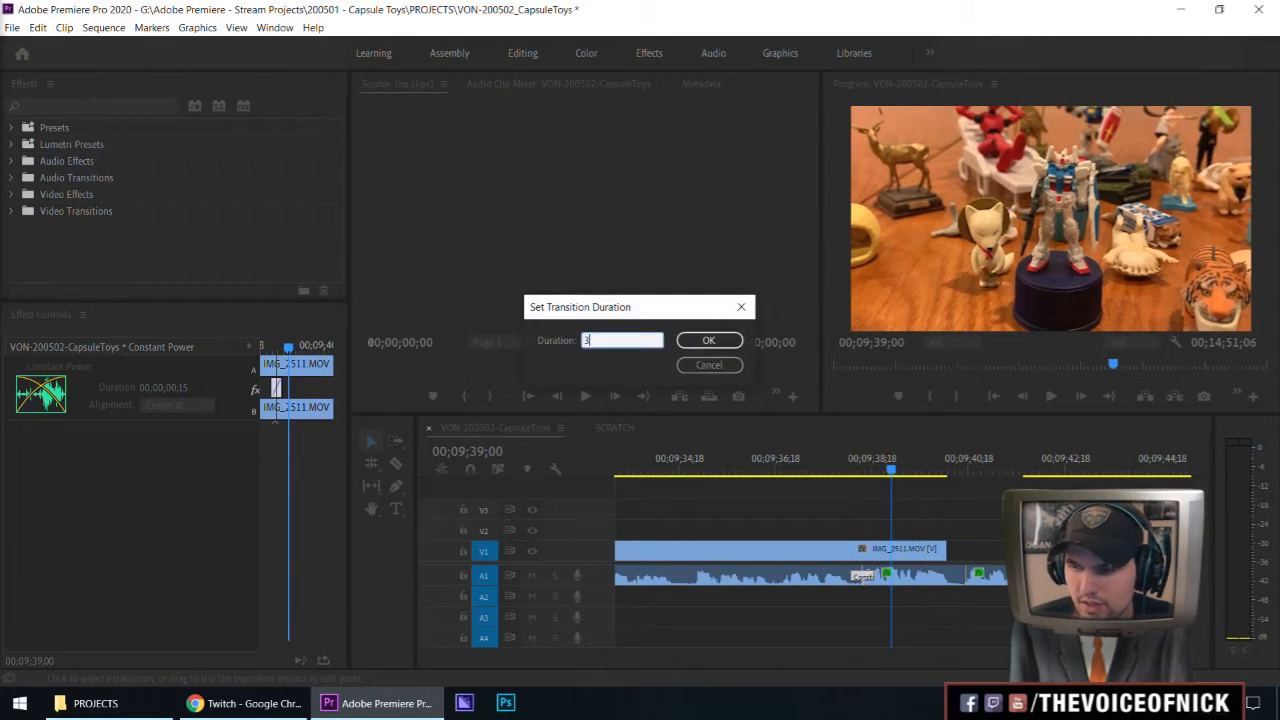
key(Return)
Replay the crossfaded join and fill the V1 gap after about 00;09;40;04 by extending the preceding video to the next clip
key(space)
click(945, 502)
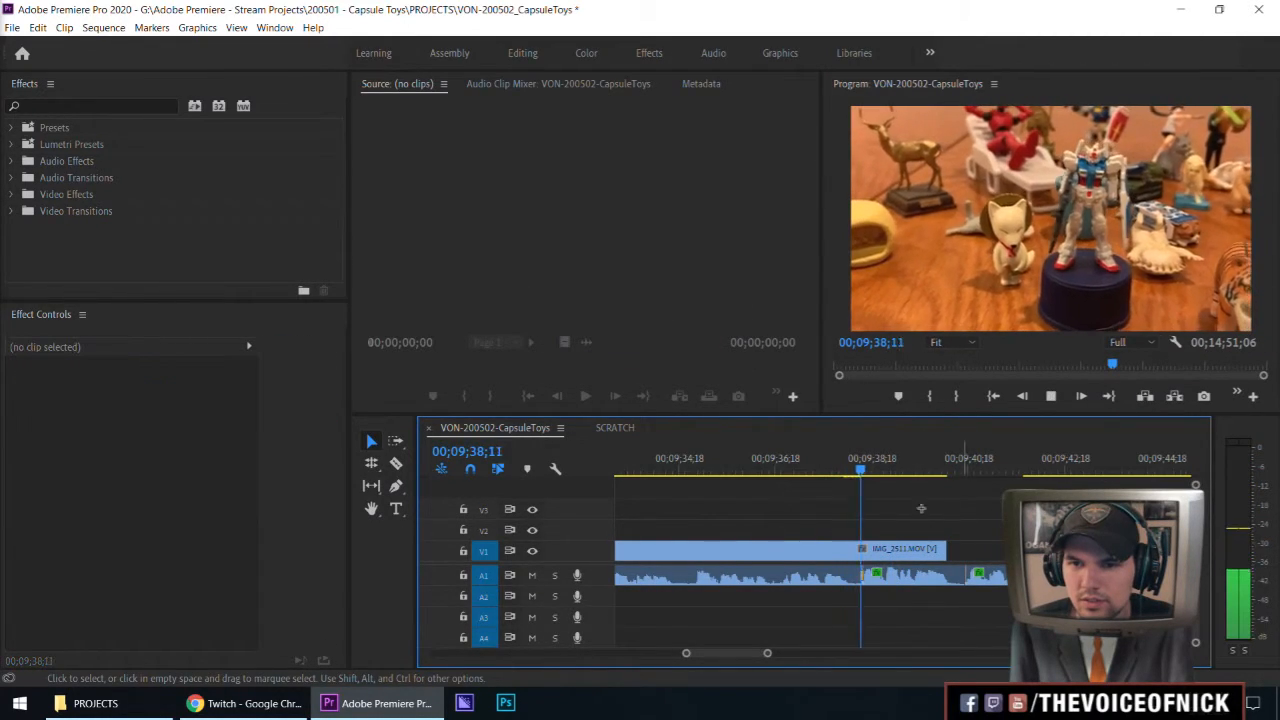
click(807, 461)
key(space)
mouse_move(945, 487)
mouse_down()
mouse_move(900, 496)
mouse_move(959, 492)
mouse_up()
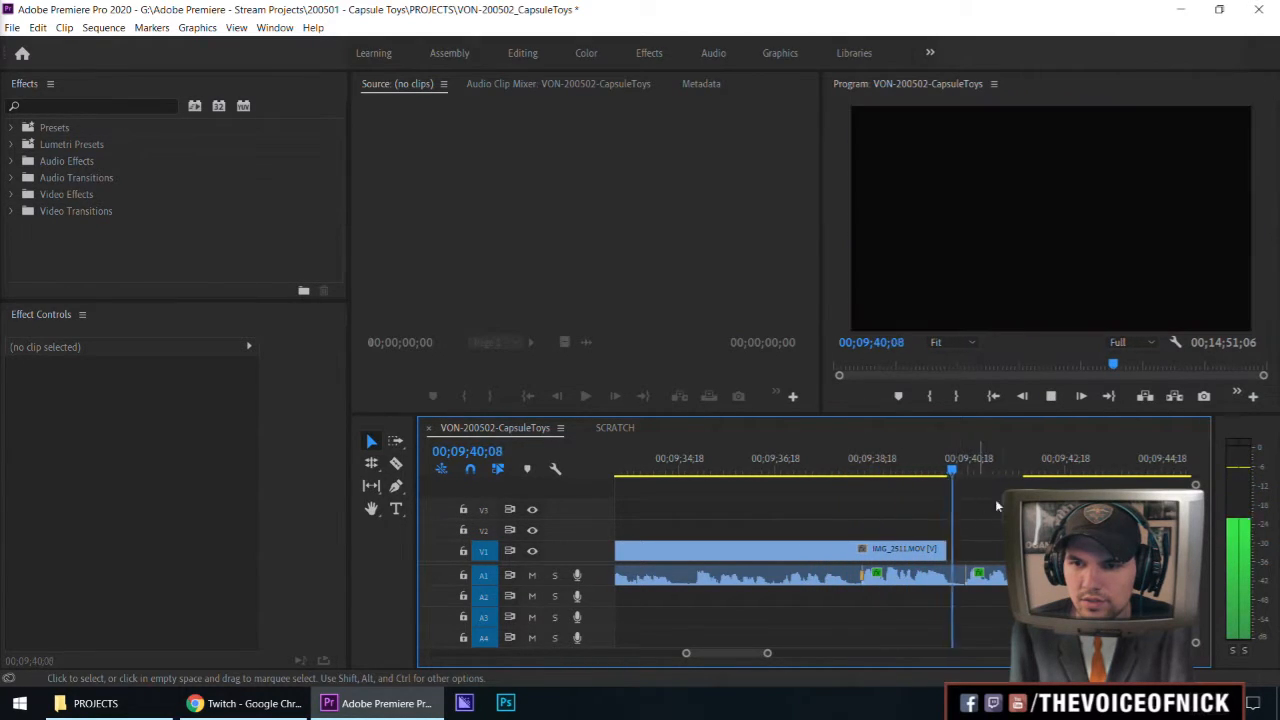
key(space)
drag(945, 550, 1023, 550)
Replay from about 00;09;36;18 to about 00;09;39;22 to check the timing of the A1 join at about 00;09;38
click(774, 461)
key(space)
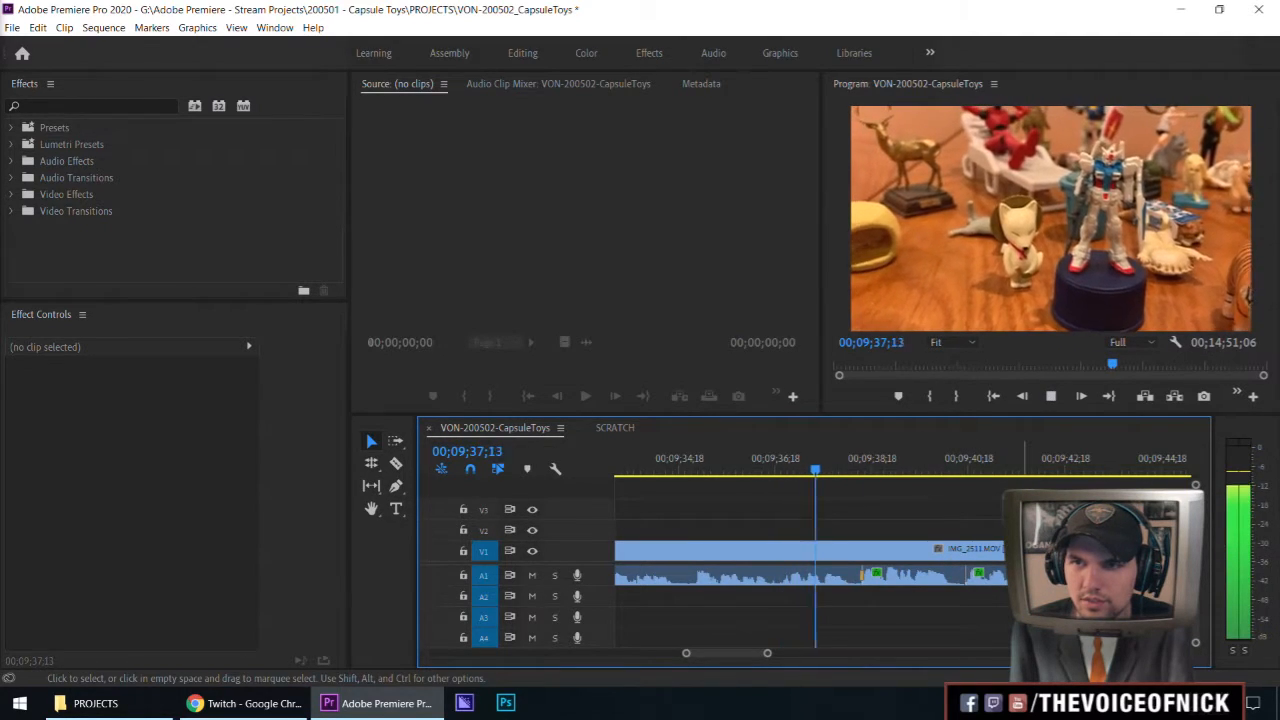
key(minus)
key(minus)
key(minus)
key(equal)
key(equal)
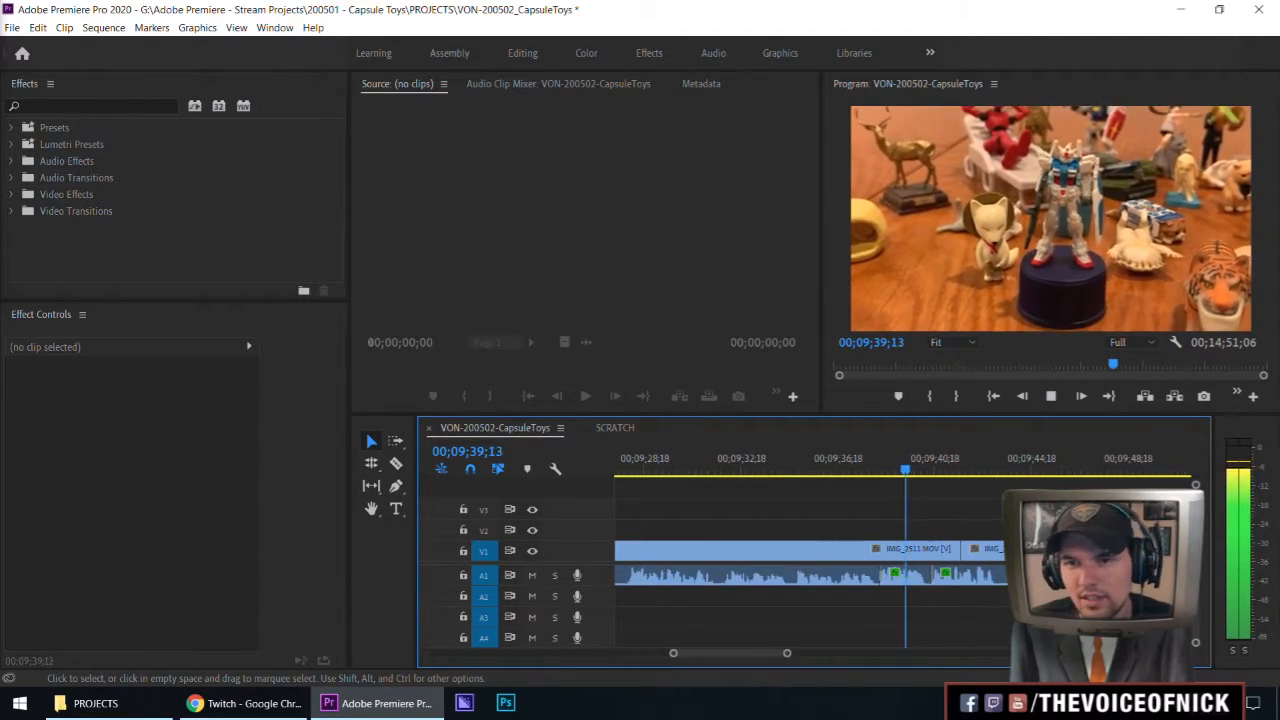
key(space)
Shift the clips following the A1 join at about 00;09;38 three frames later
key(a)
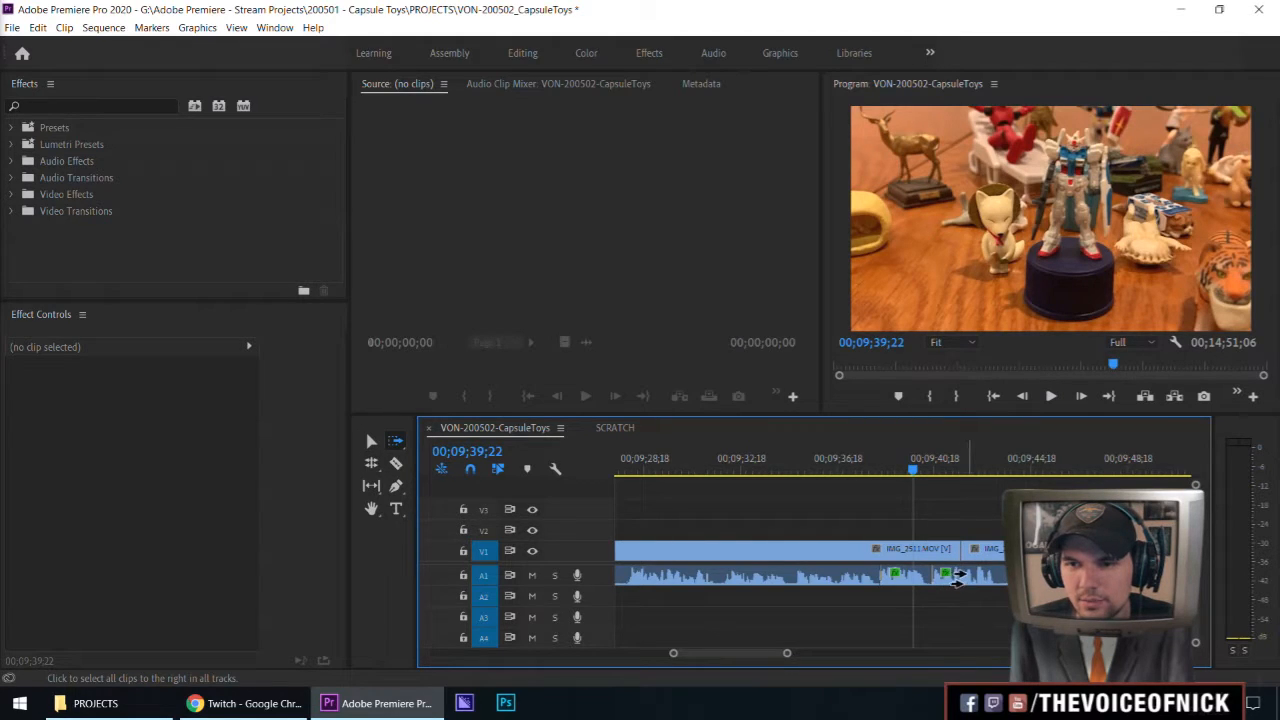
click(957, 580)
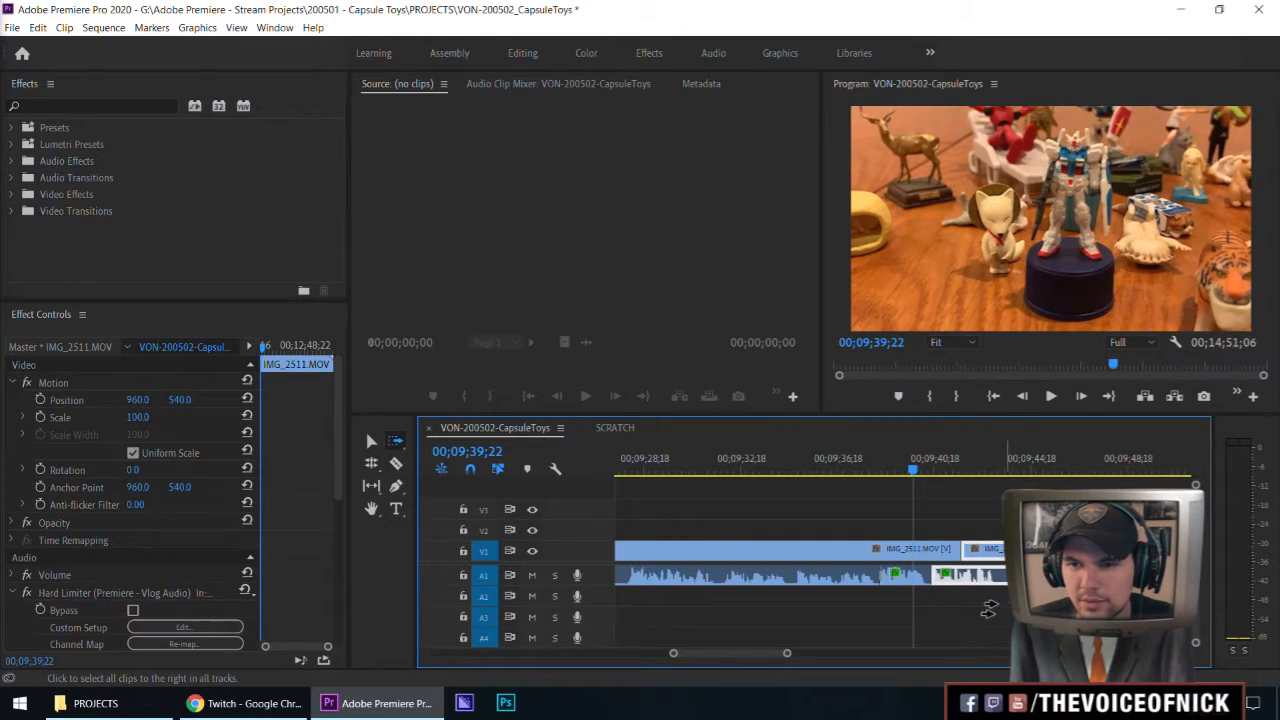
drag(919, 582, 916, 584)
text(+3)
key(Return)
click(897, 612)
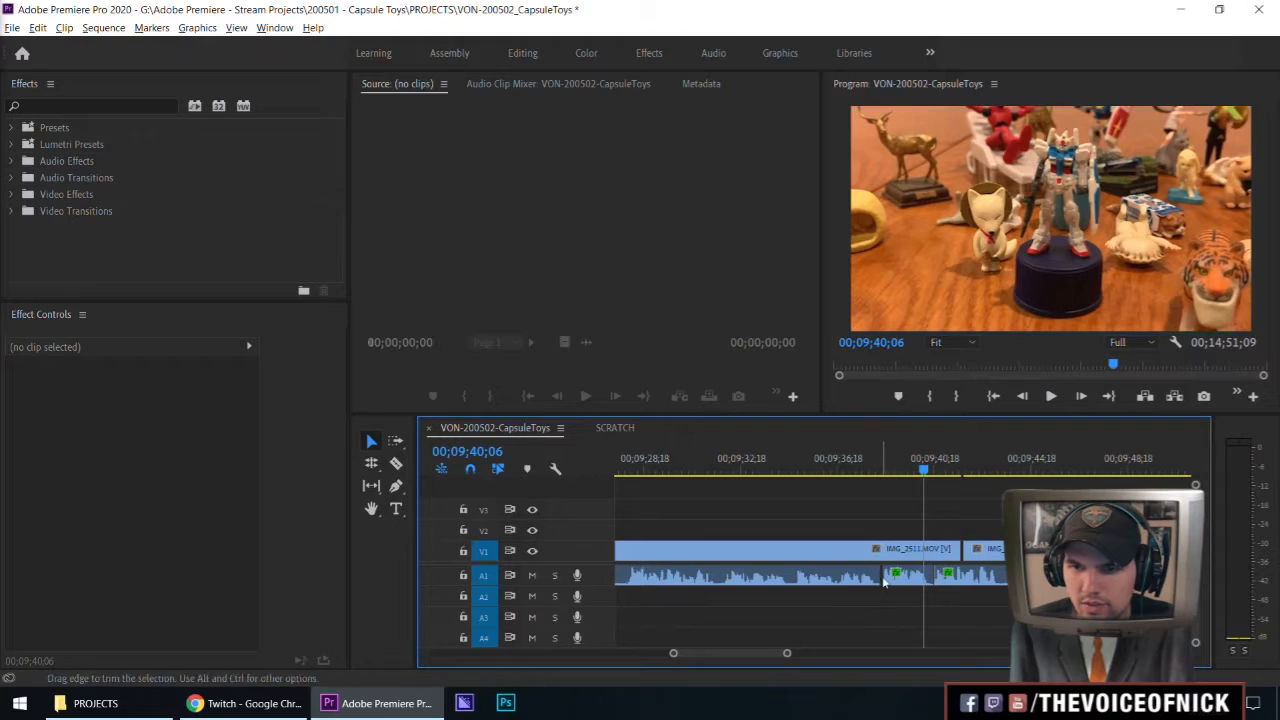
Apply the default audio crossfade again at the A1 join at about 00;09;38 and set its duration
right_click(882, 580)
click(910, 556)
double_click(881, 578)
key(Return)
click(945, 515)
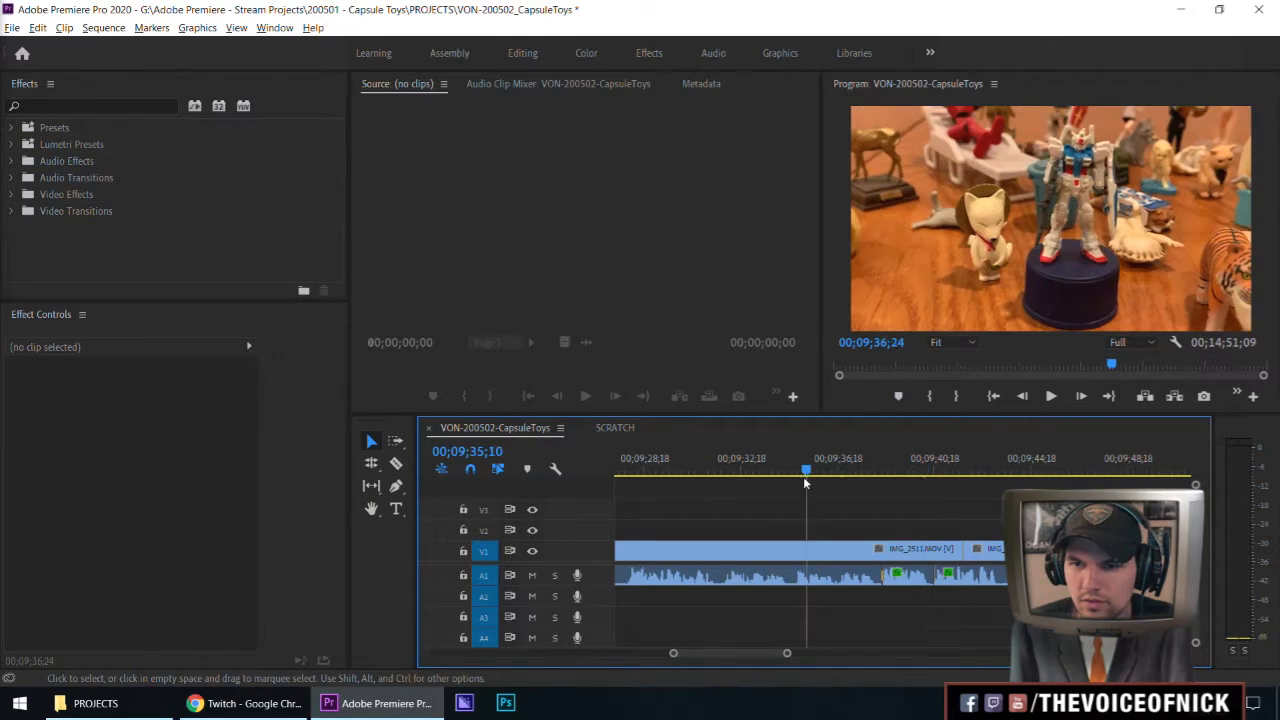
Play from about 00;09;35 through the reworked joins to about 00;09;50, listening for further passages to cut
click(803, 471)
key(space)
drag(937, 516, 998, 510)
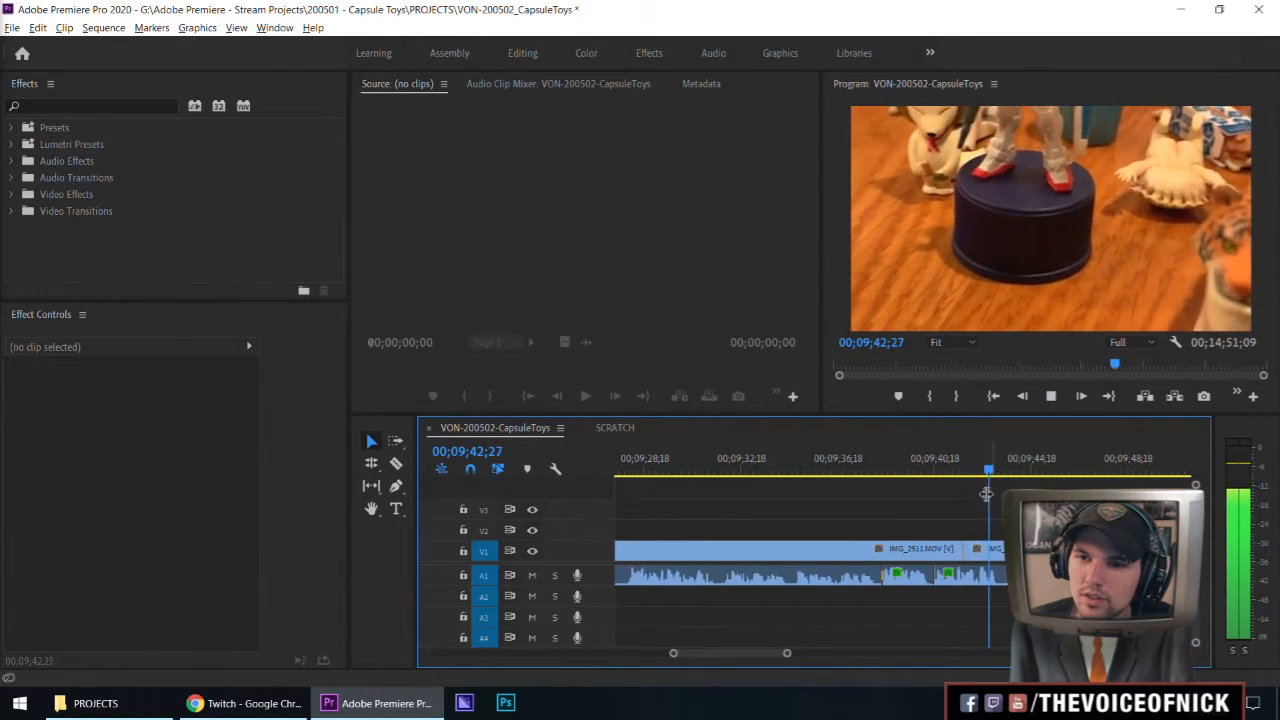
click(925, 468)
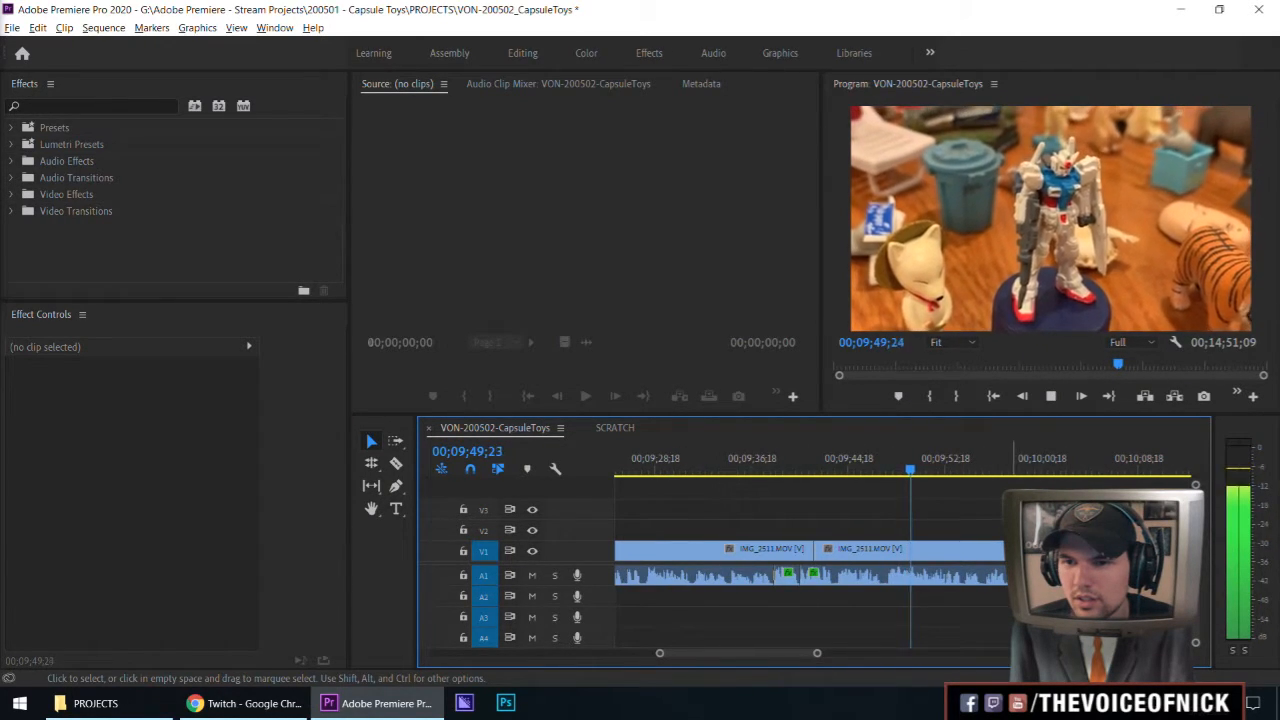
key(=)
Cut the A1 audio from about 00;09;43;12 to 00;09;47;19 and delete the V1 video from about 00;09;41;26 to the same end point
drag(827, 473, 711, 485)
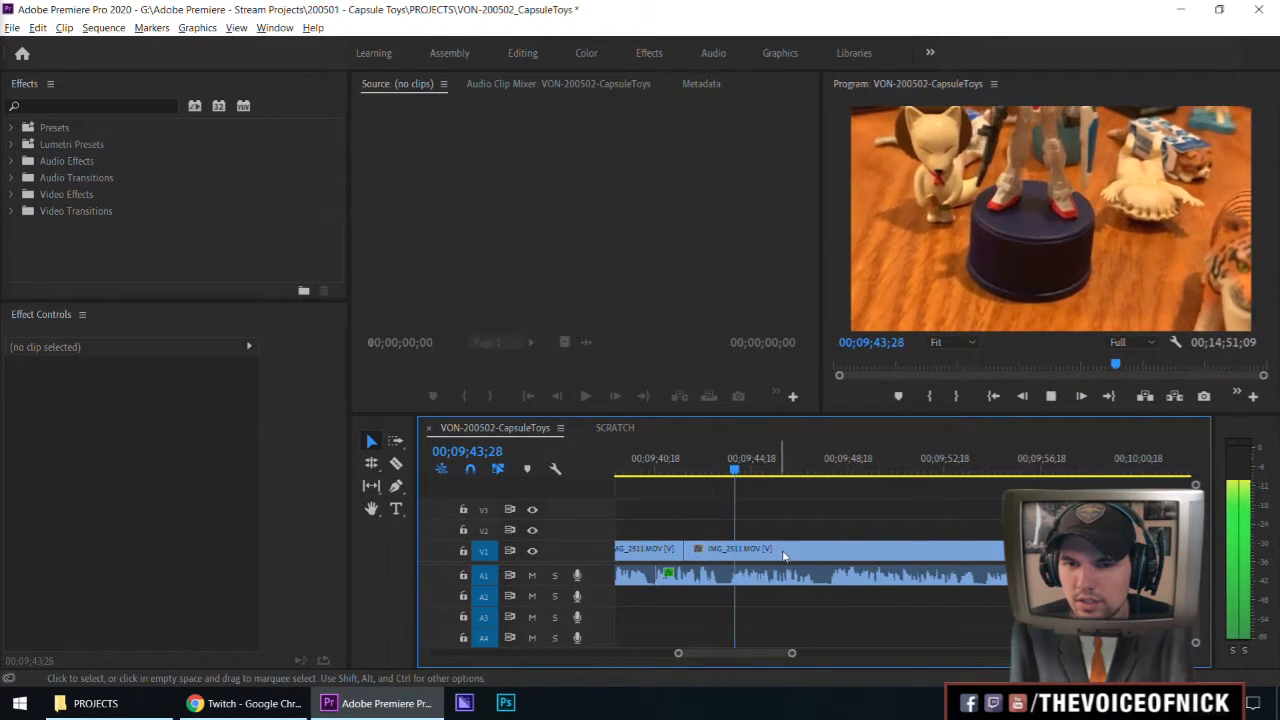
key(=)
key(c)
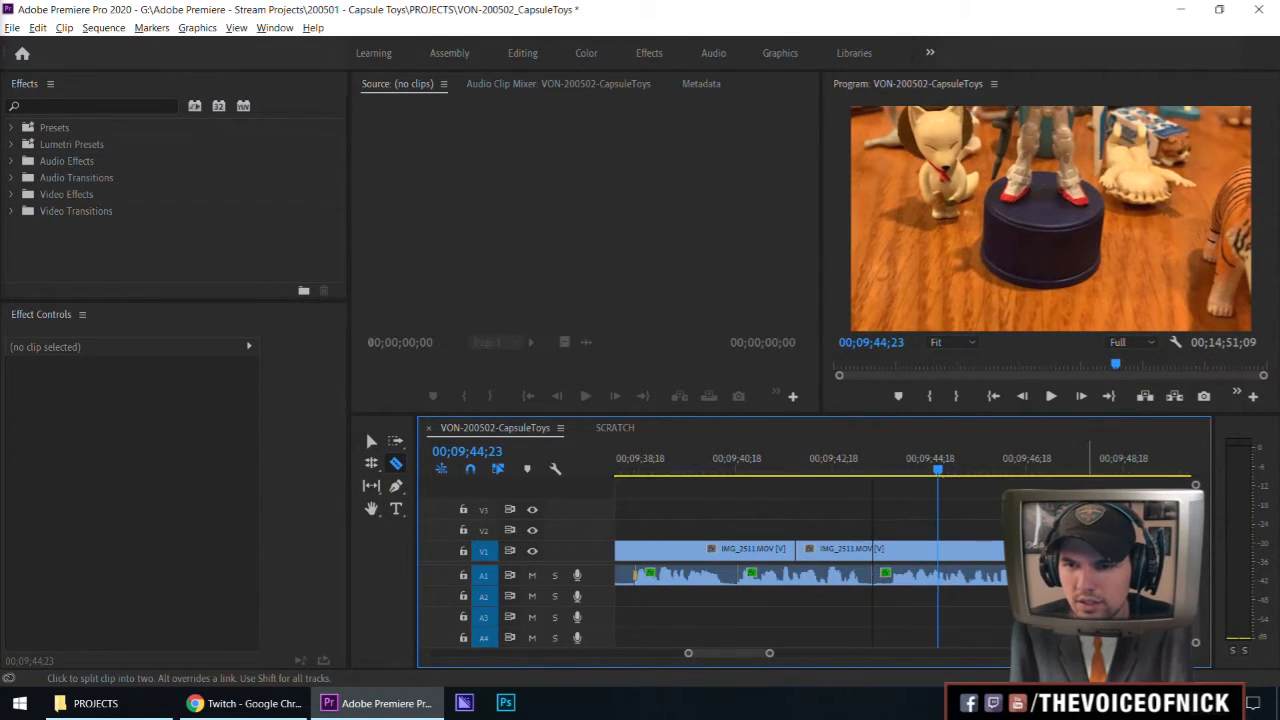
key(v)
click(912, 576)
key(Delete)
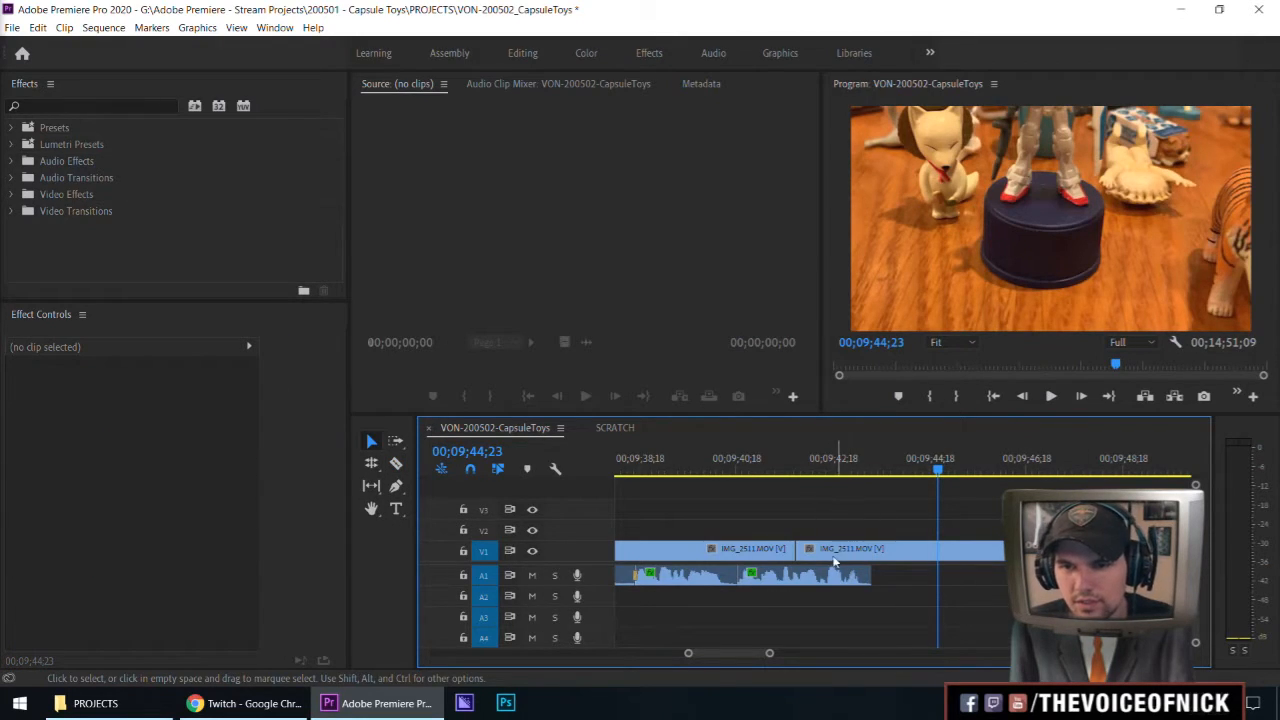
click(857, 553)
key(Delete)
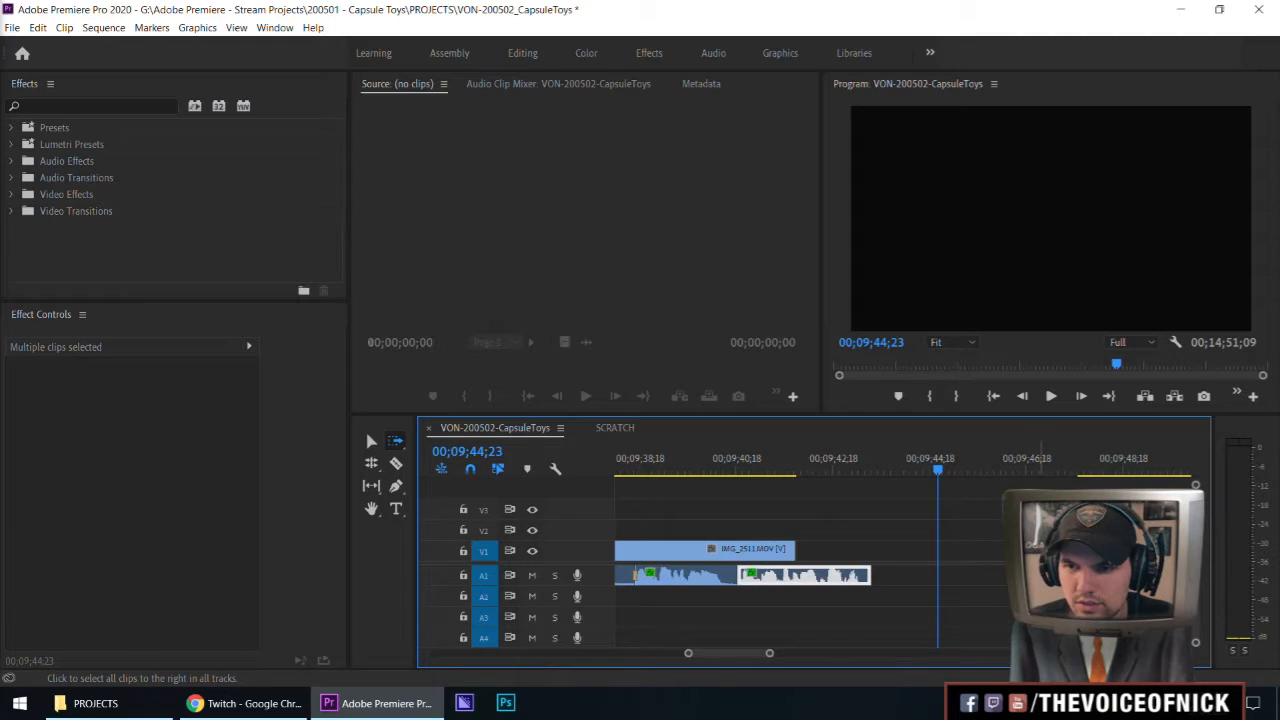
Close the gap after the deleted passage, unlinking the following clip and extending its video back to the V1 join at about 00;09;41;26
right_click(848, 578)
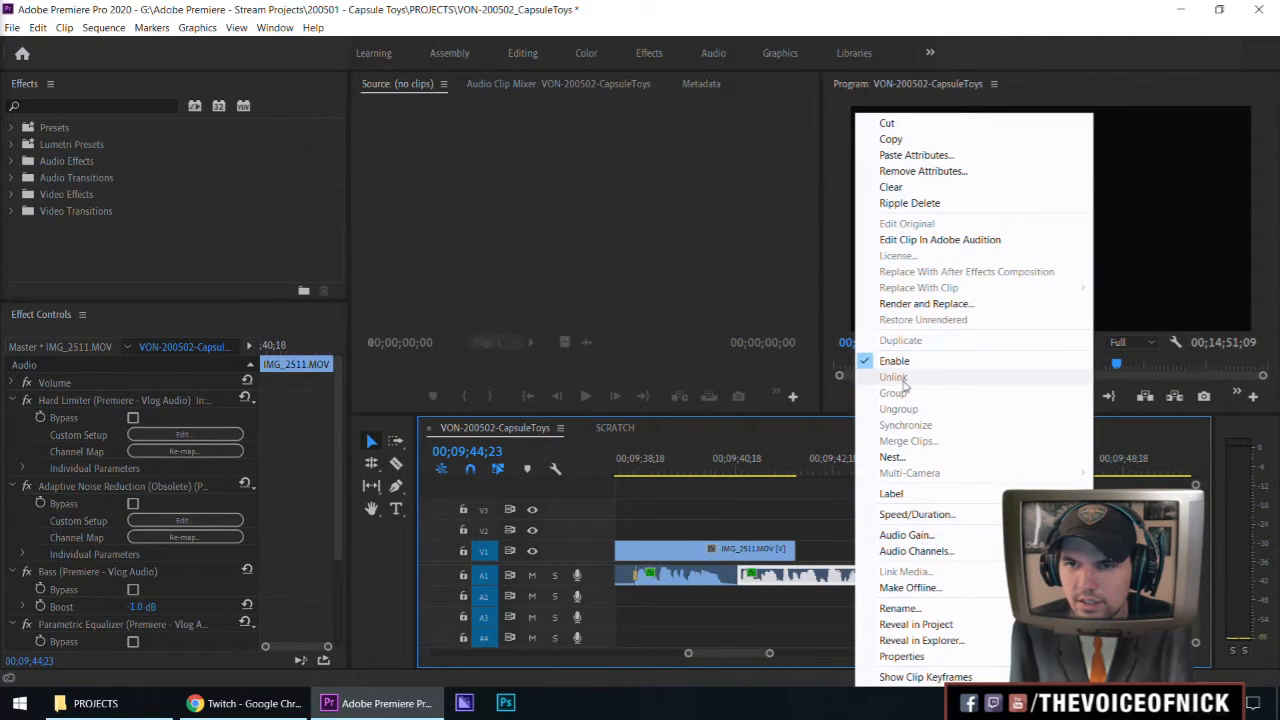
click(817, 540)
key(ctrl+z)
right_click(1113, 554)
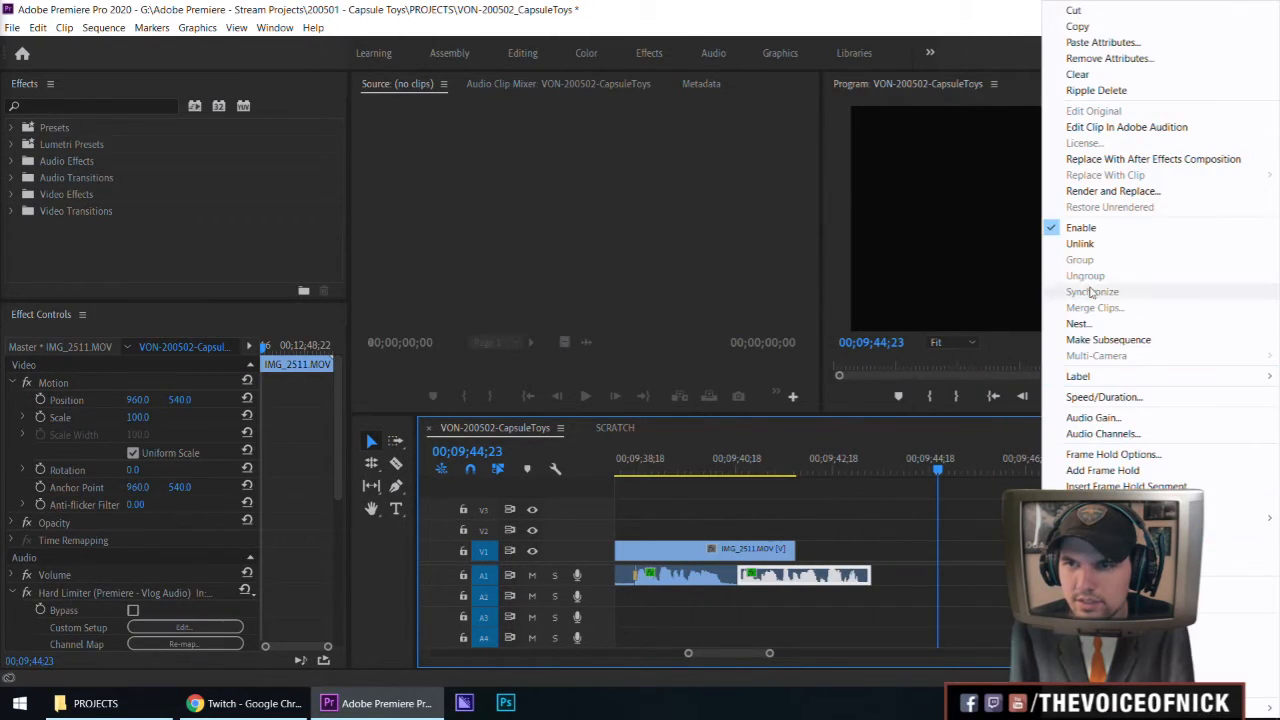
click(1082, 245)
drag(1055, 548, 797, 546)
key(v)
click(858, 516)
Replay from about 00;09;41 through the new A1 join at about 00;09;43;12 to check the cut
click(757, 469)
key(space)
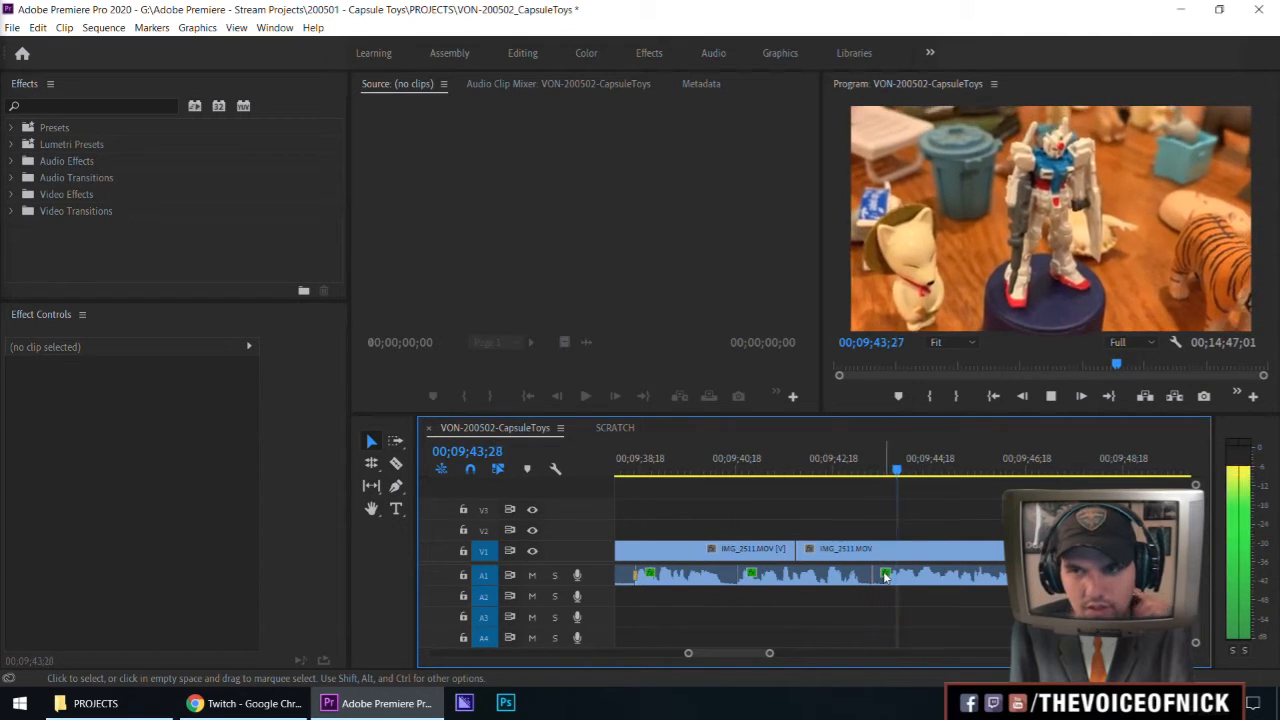
click(752, 469)
key(space)
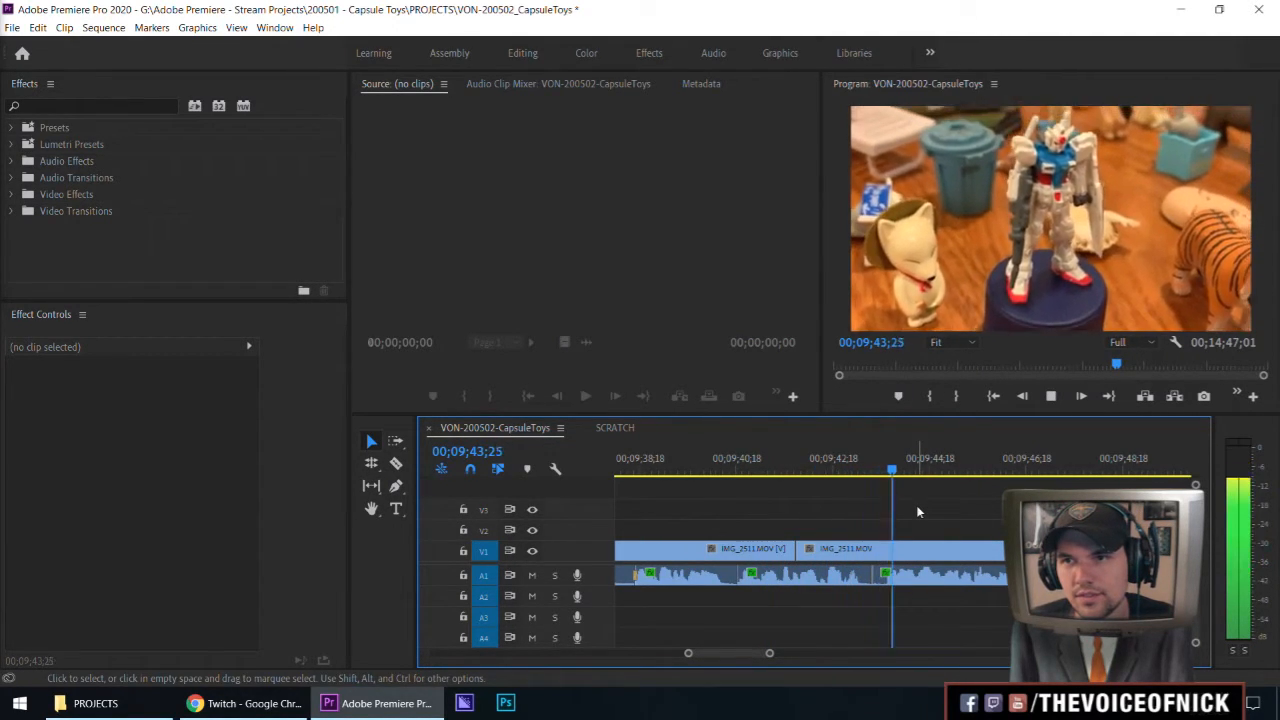
drag(805, 470, 780, 474)
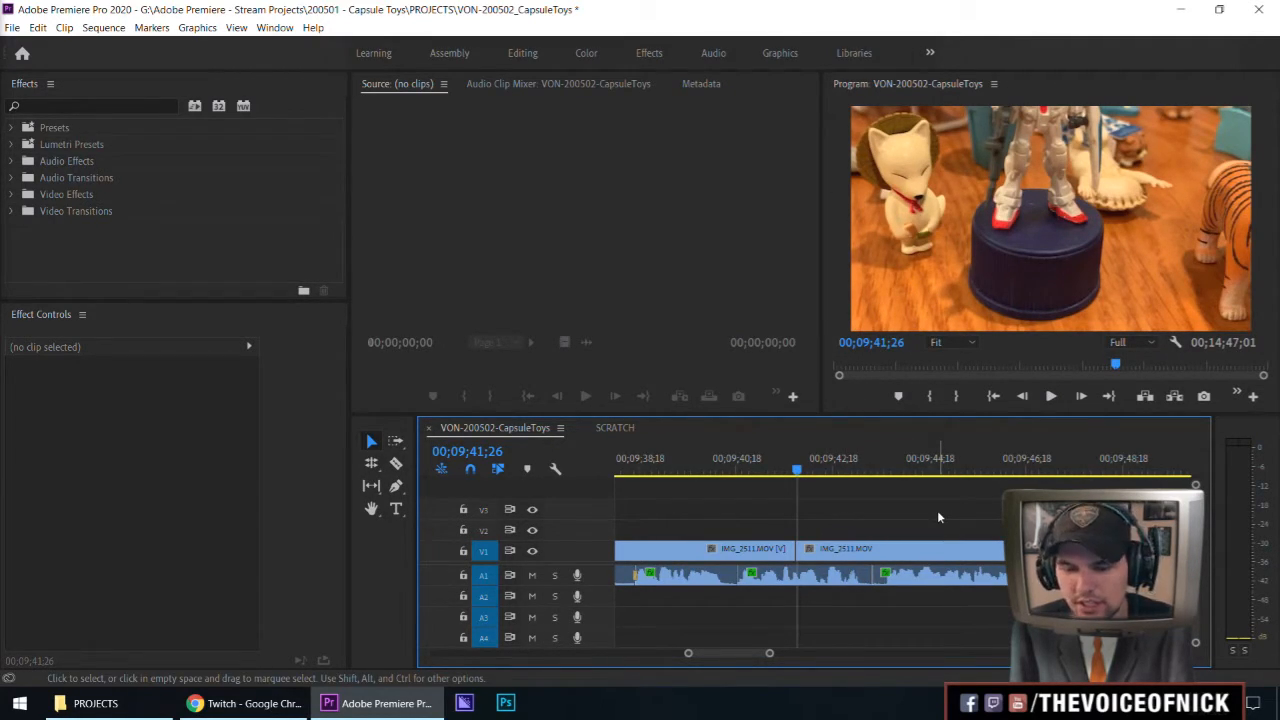
Play the sequence from 00;09;41;26 to about 00;10;15, listening through the robot figure footage for further passages to cut
key(space)
key(minus)
key(minus)
key(minus)
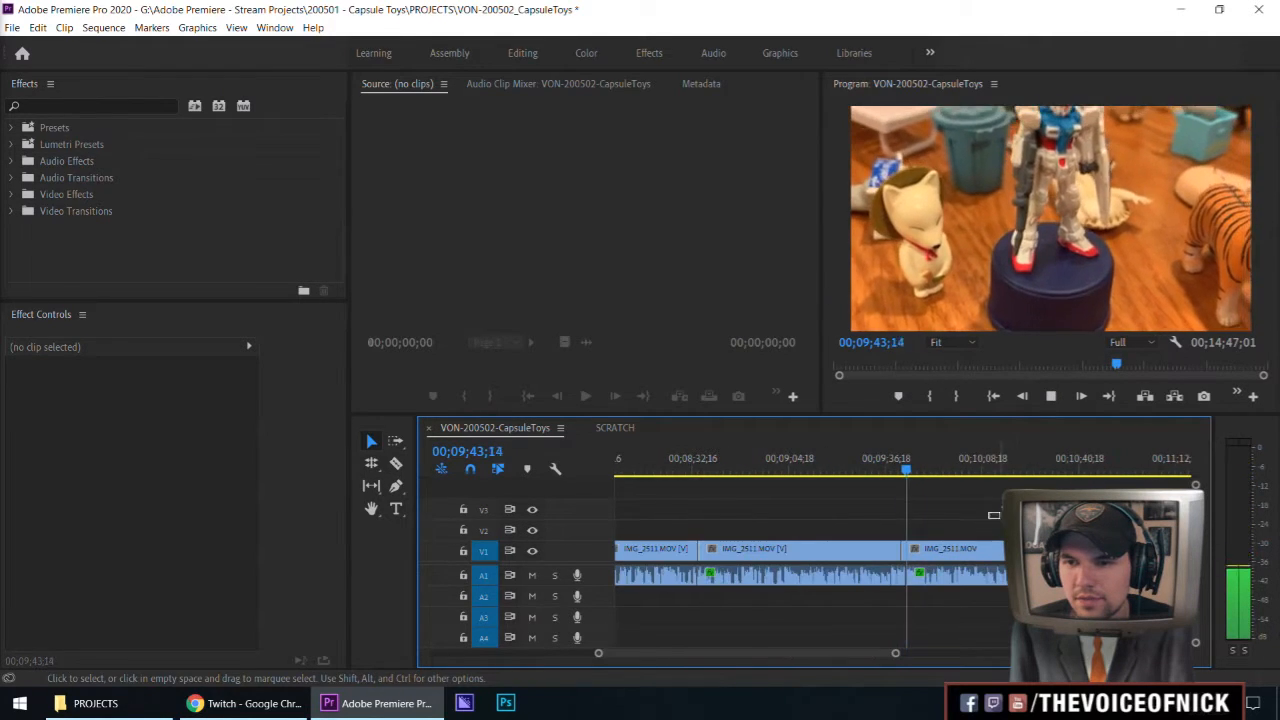
key(equal)
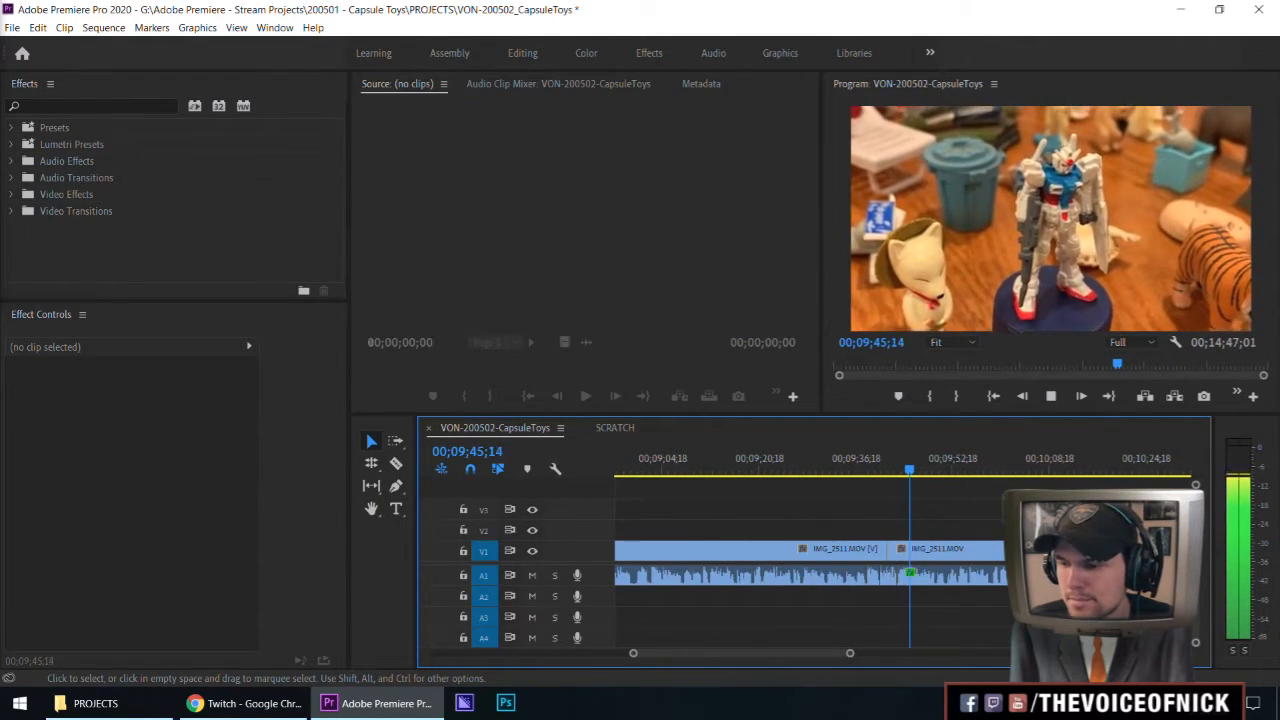
key(minus)
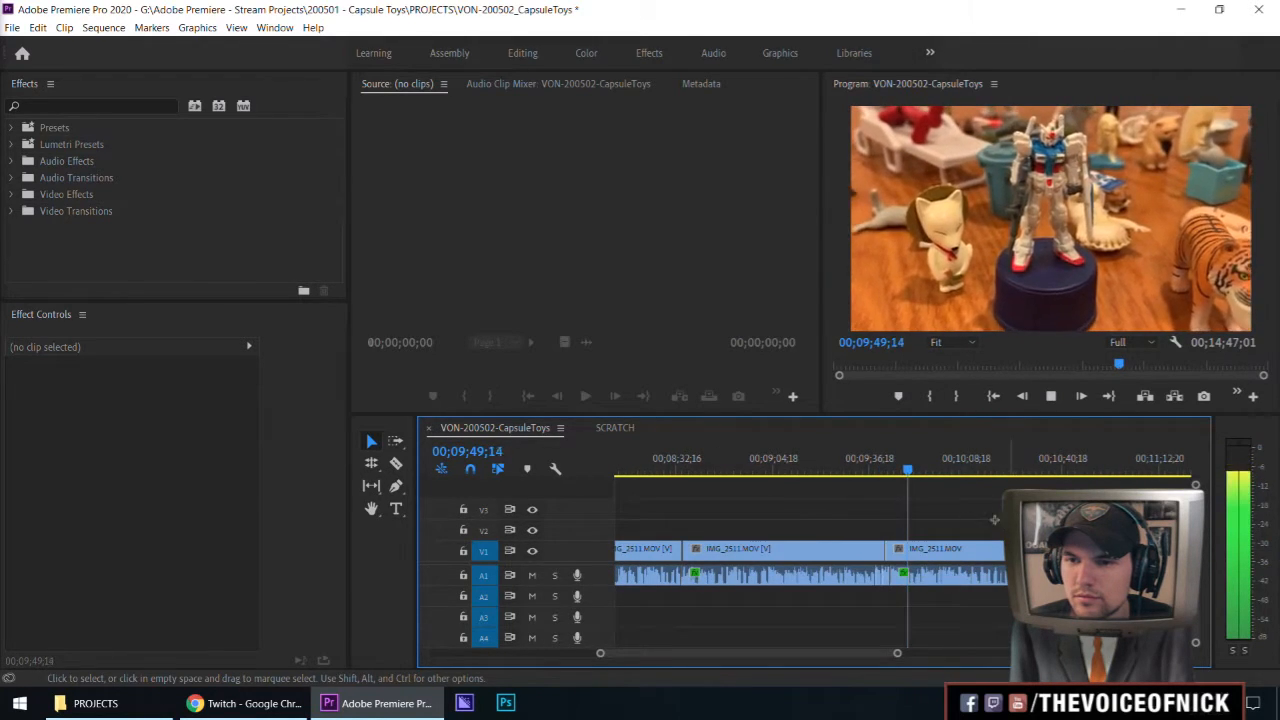
key(equal)
key(equal)
key(equal)
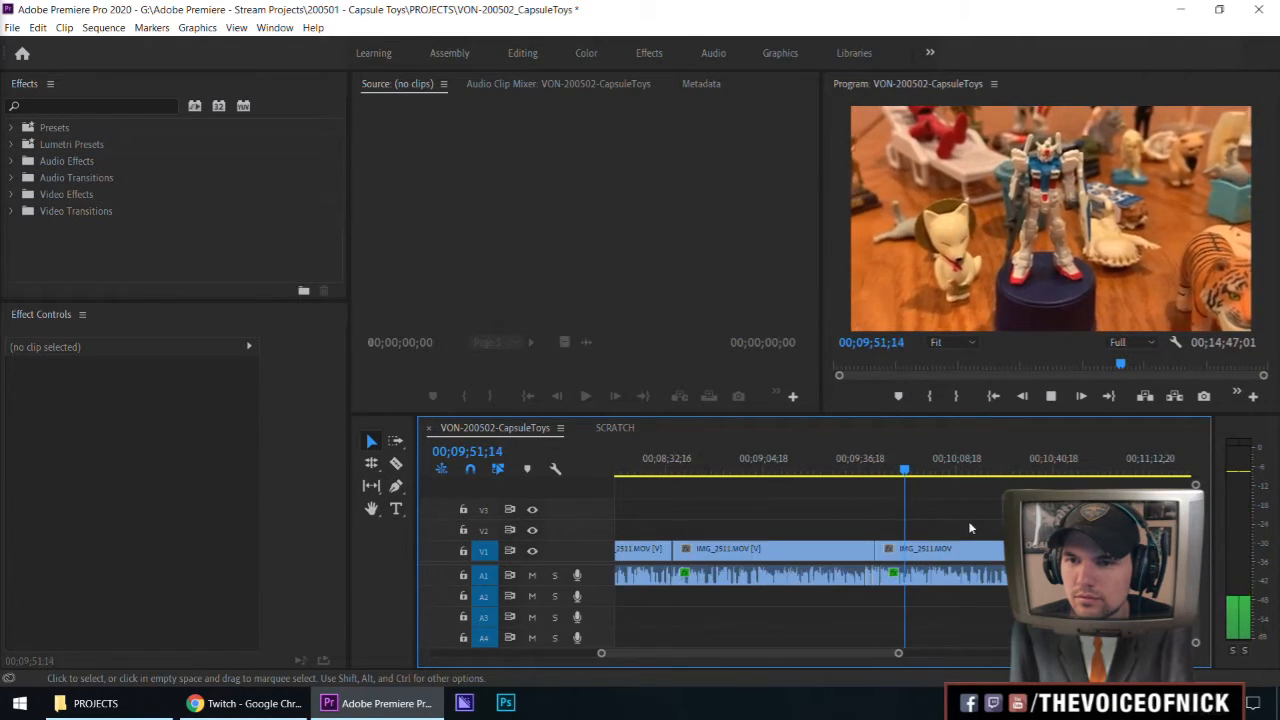
key(minus)
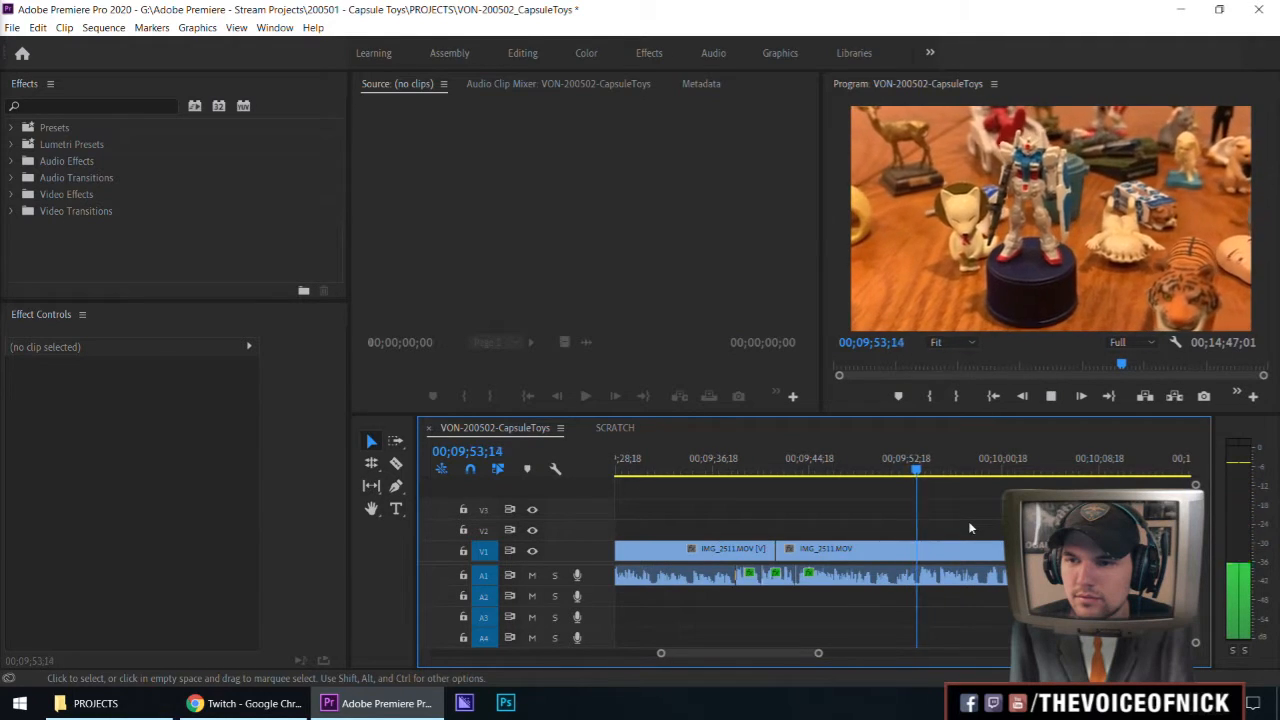
key(minus)
key(minus)
key(minus)
key(minus)
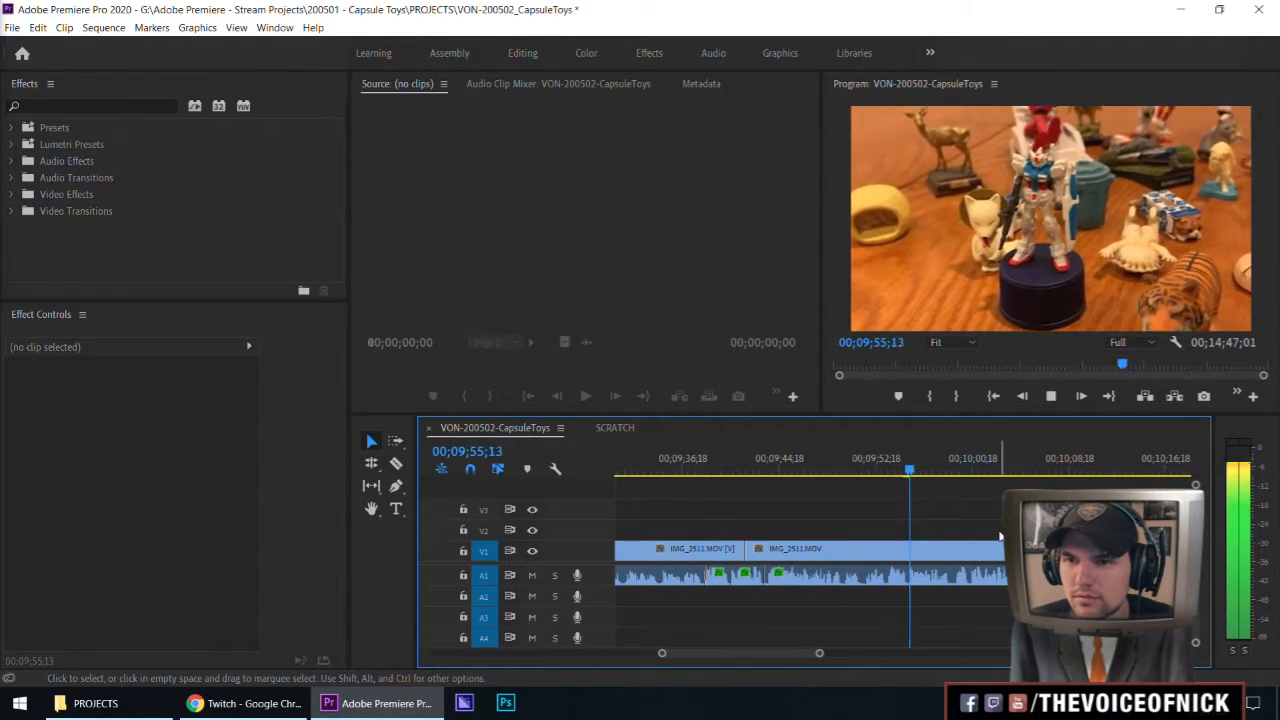
key(minus)
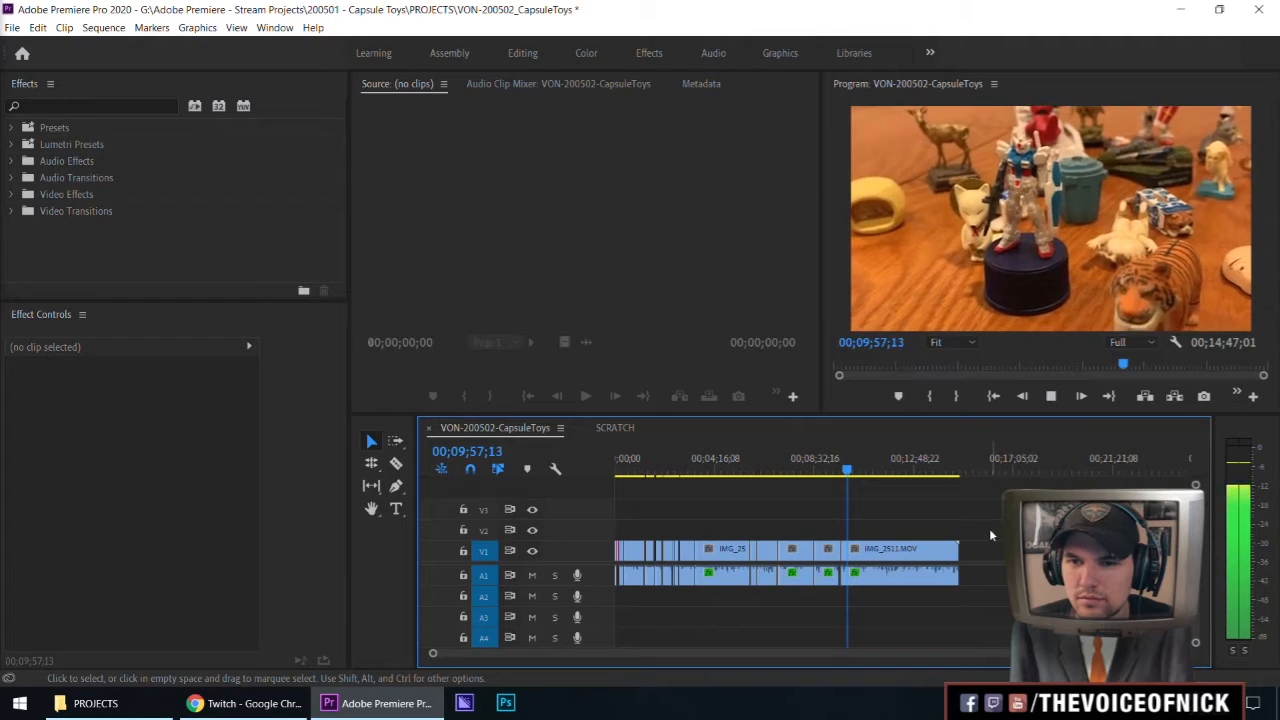
key(equal)
key(equal)
key(equal)
key(equal)
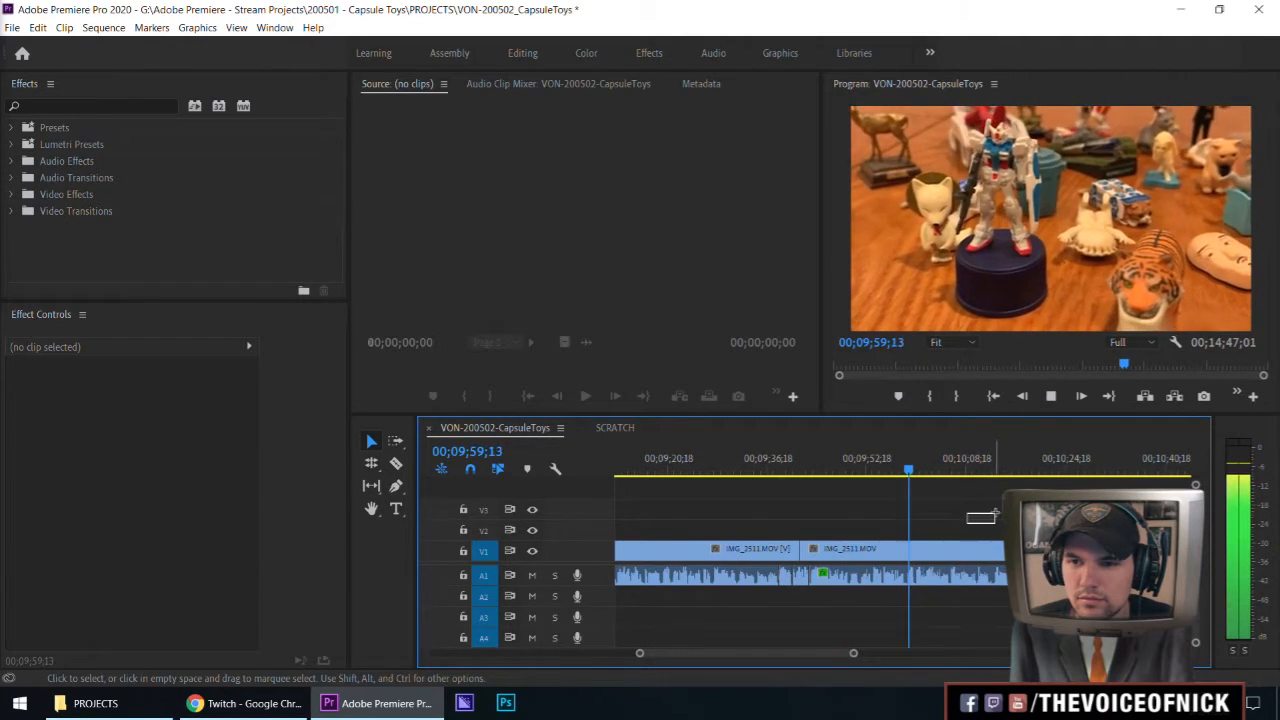
key(equal)
key(equal)
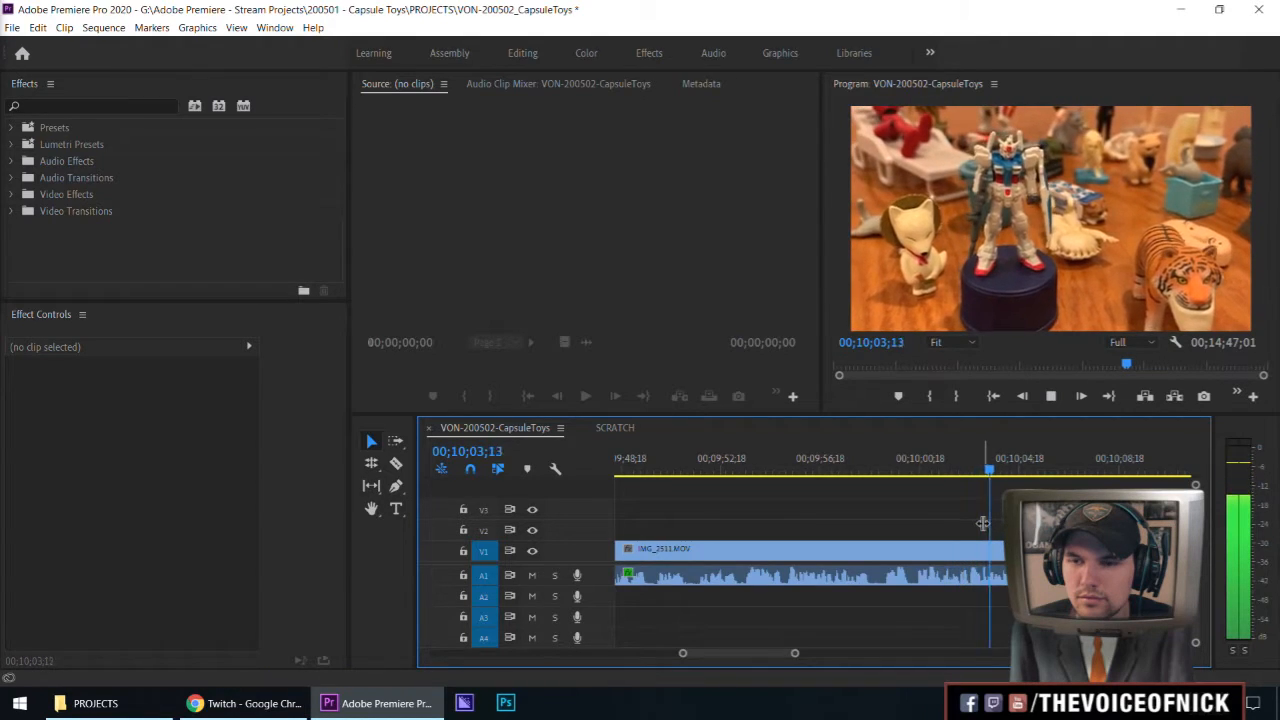
key(minus)
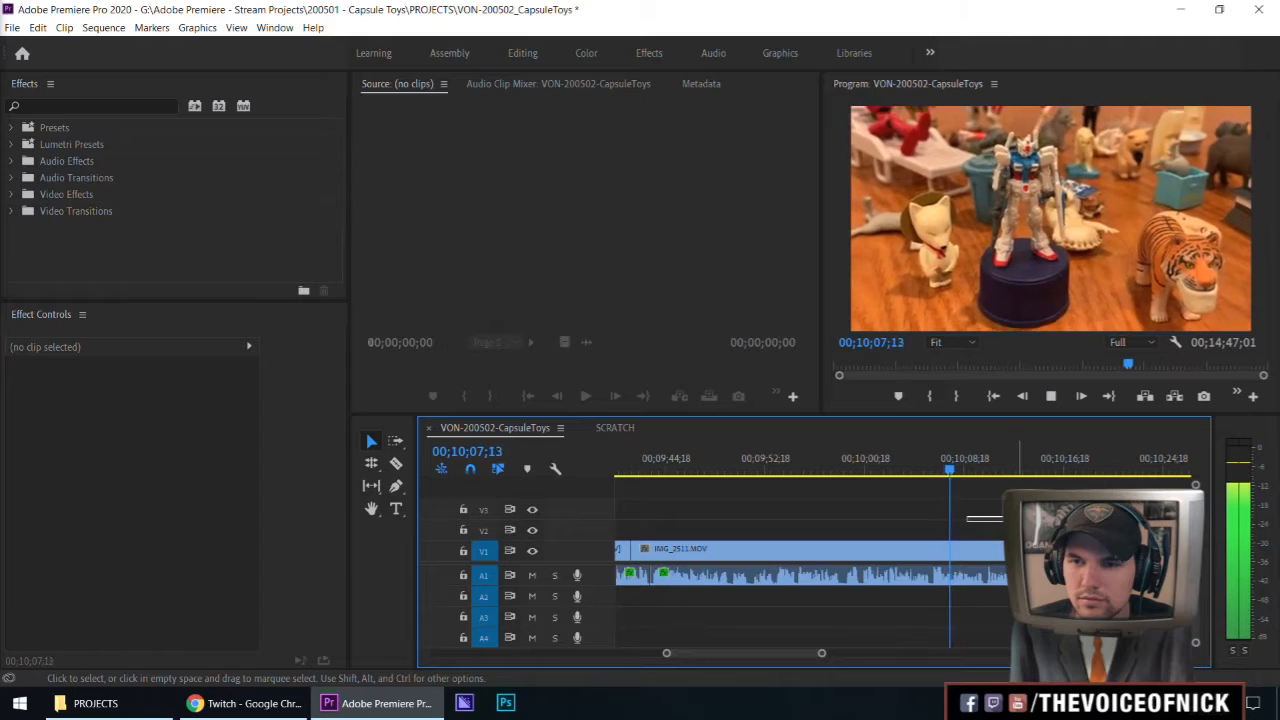
key(minus)
key(minus)
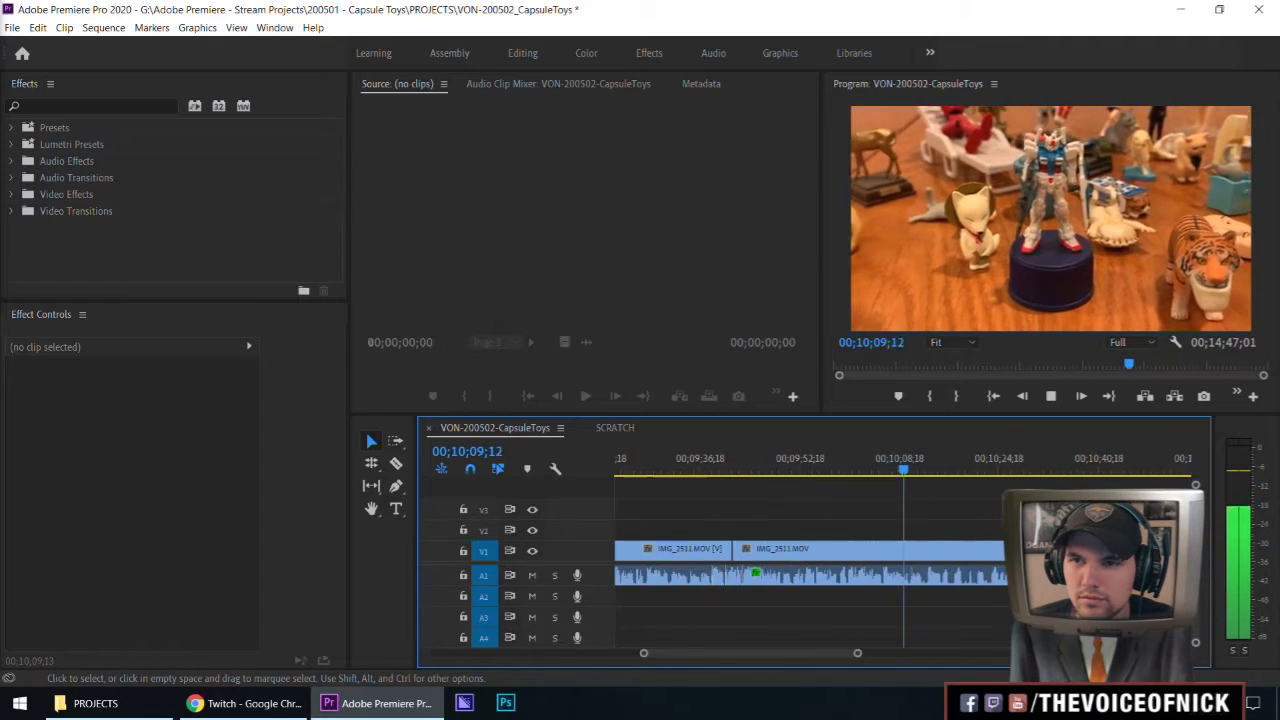
key(equal)
key(equal)
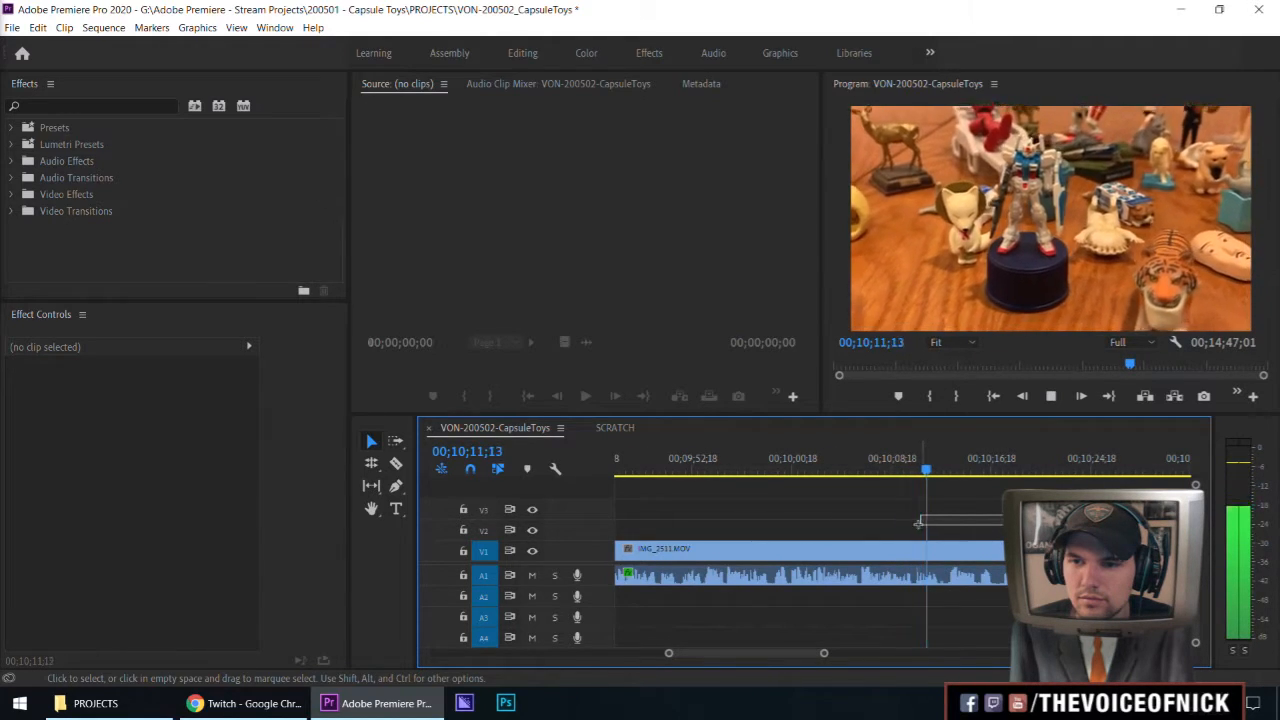
key(minus)
key(equal)
key(equal)
key(equal)
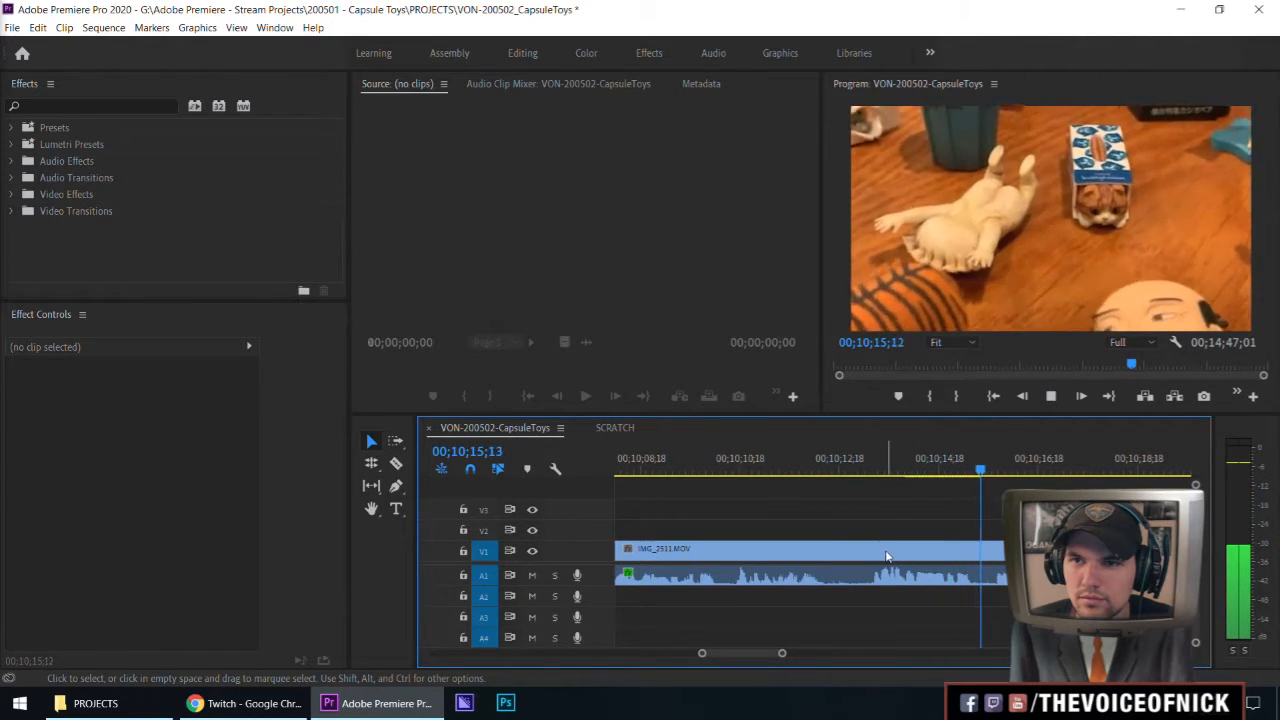
key(space)
Add a cyan sequence marker at 00;10;15;11, where the cat-in-a-box figure is in view, and save the project
click(977, 470)
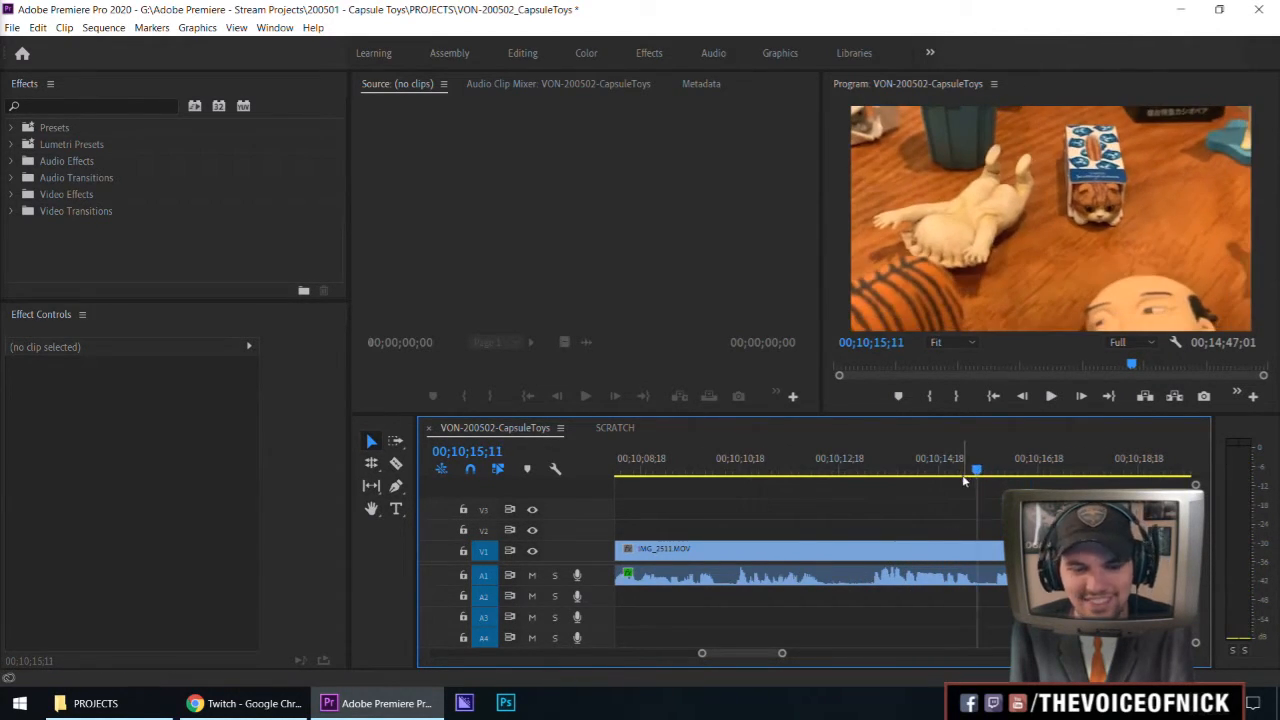
key(m)
key(m)
click(794, 77)
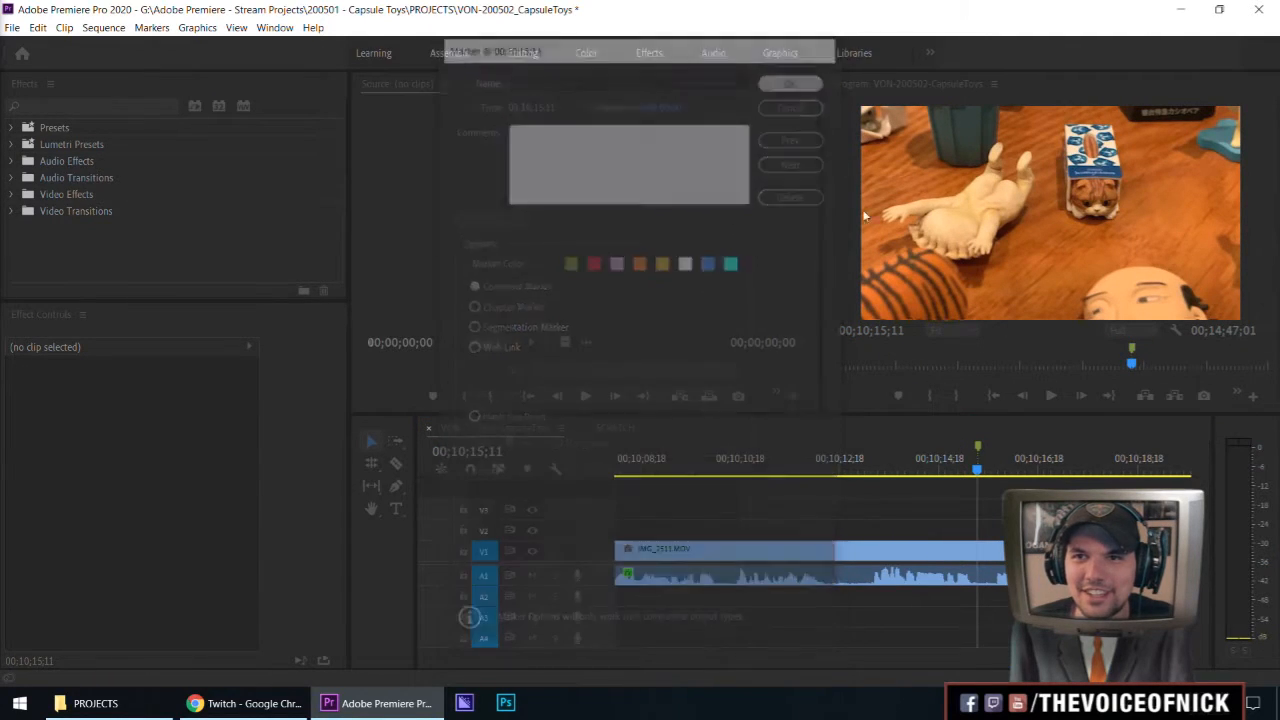
key(ctrl+s)
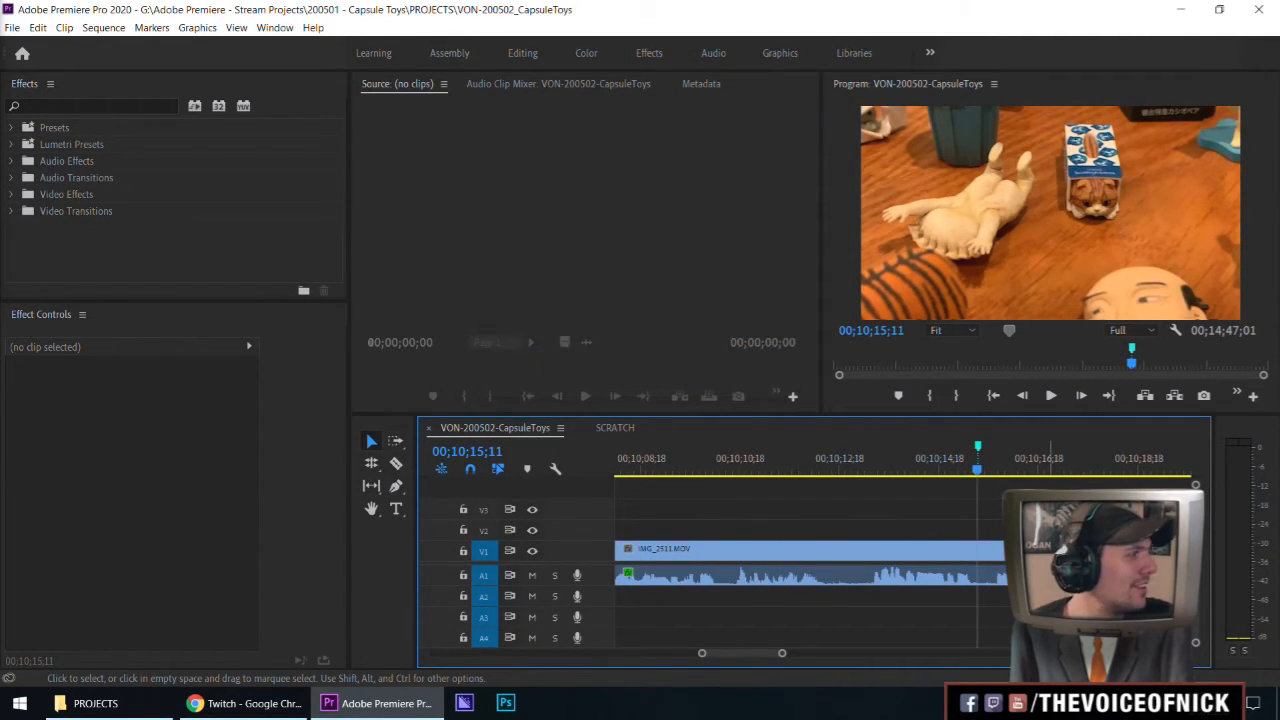